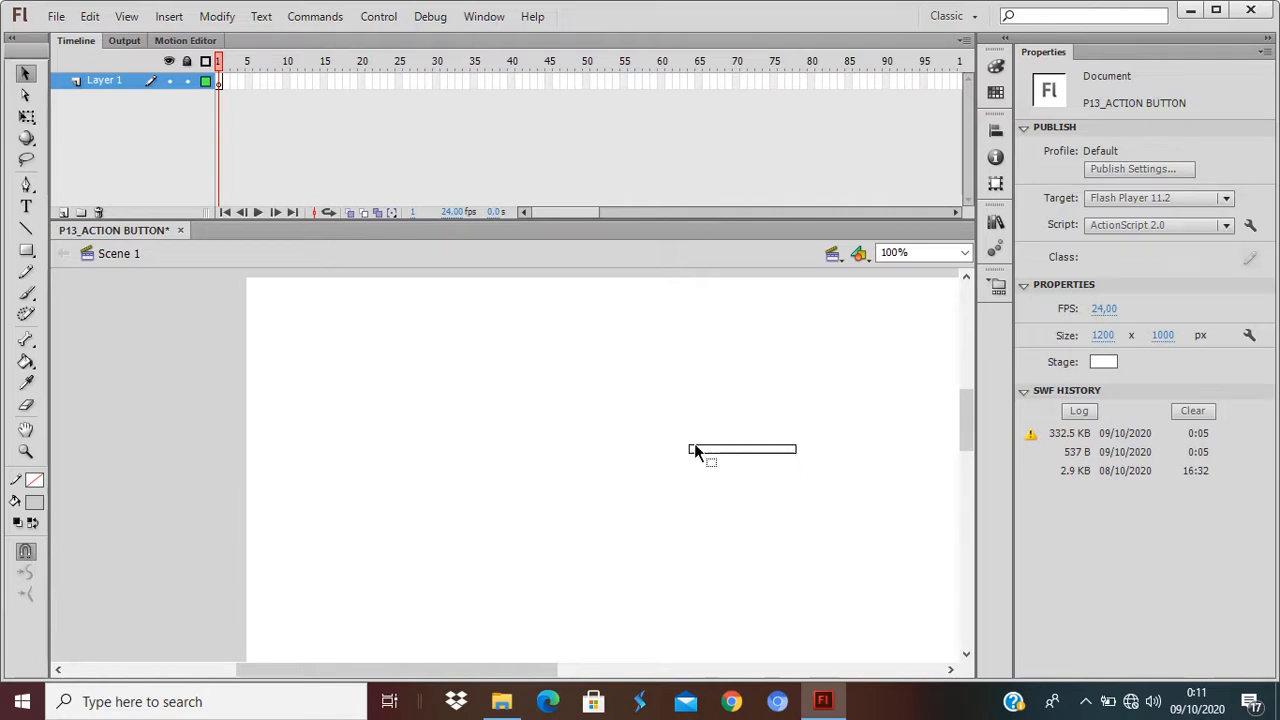
drag(777, 434, 704, 430)
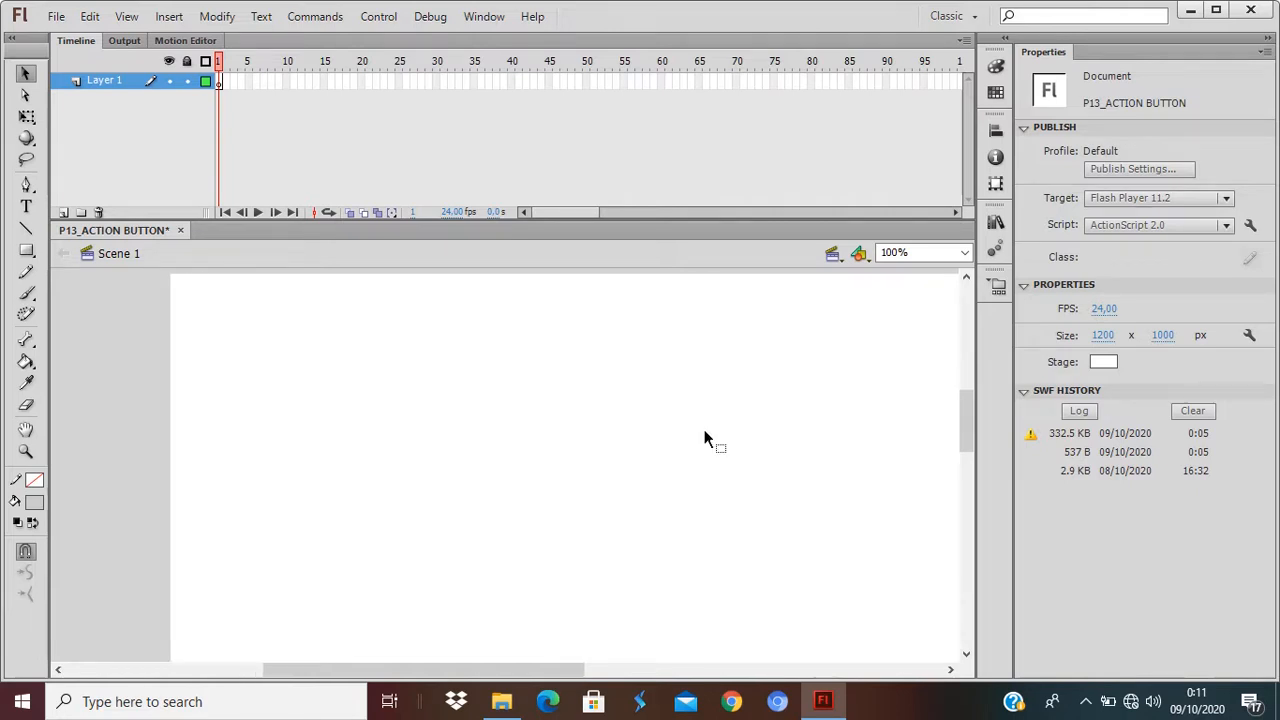
key(ctrl+minus)
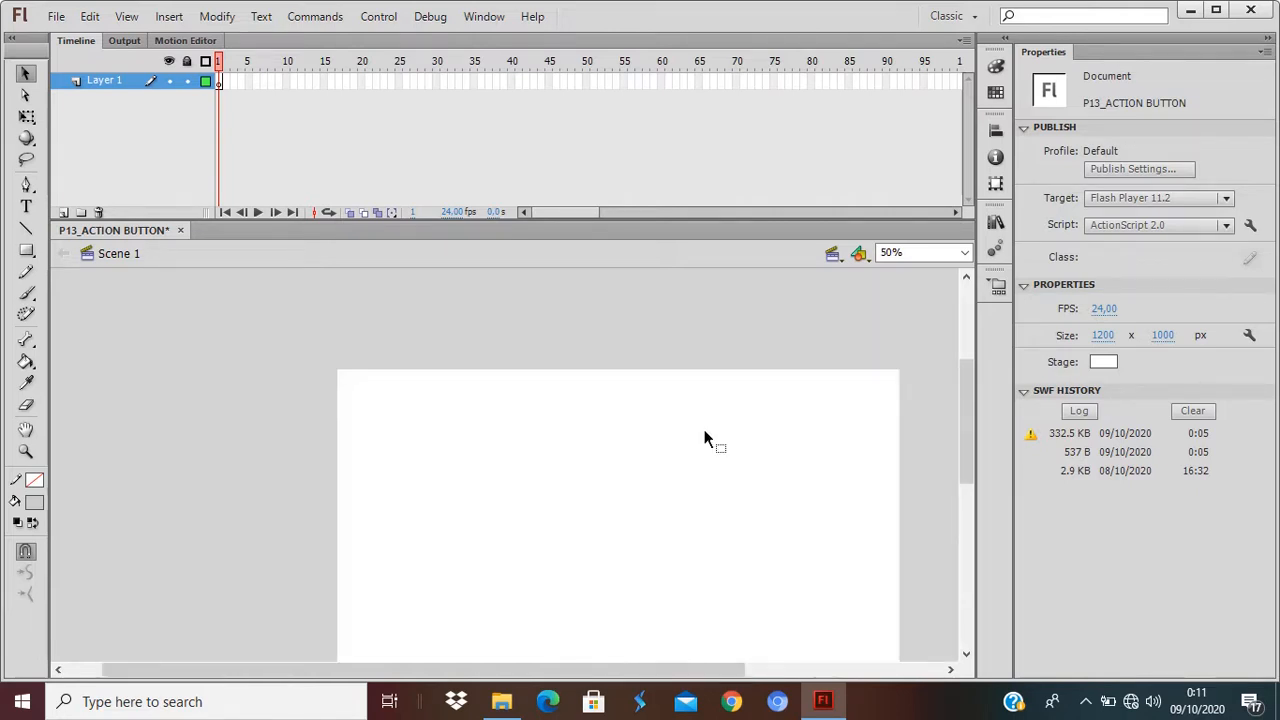
key(ctrl+equal)
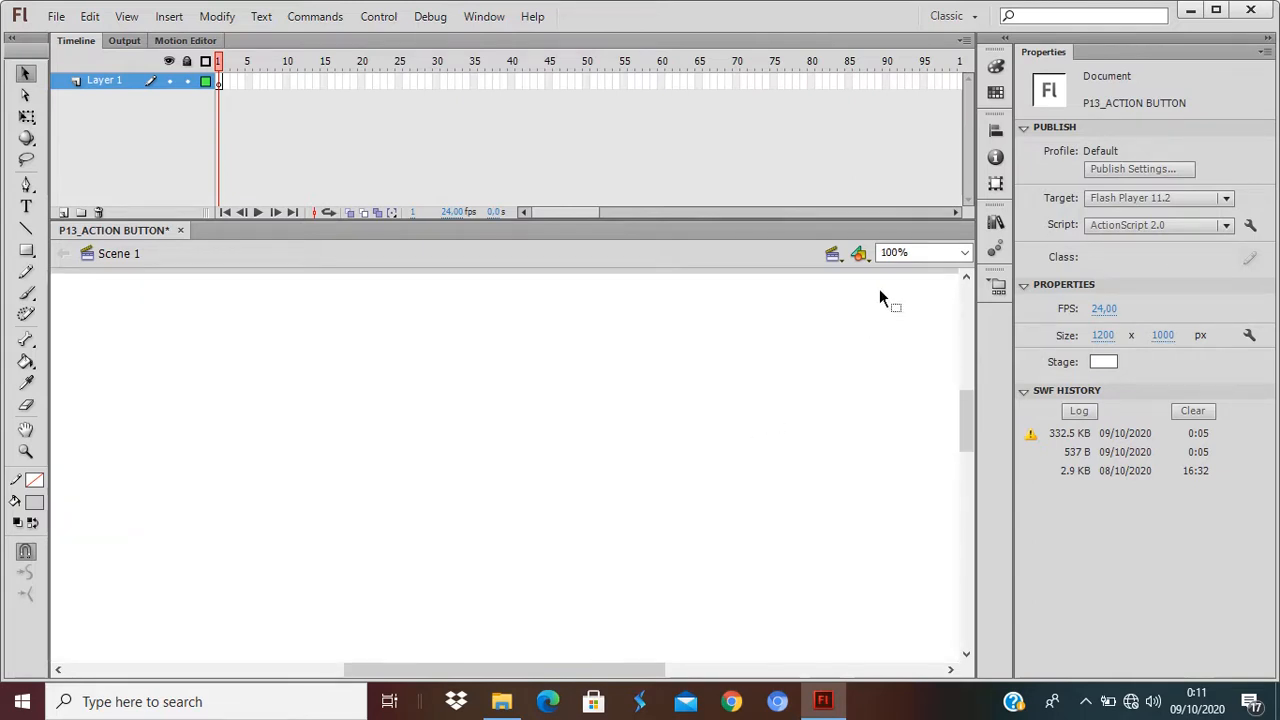
Step: Set the stage magnification to 90%
click(965, 252)
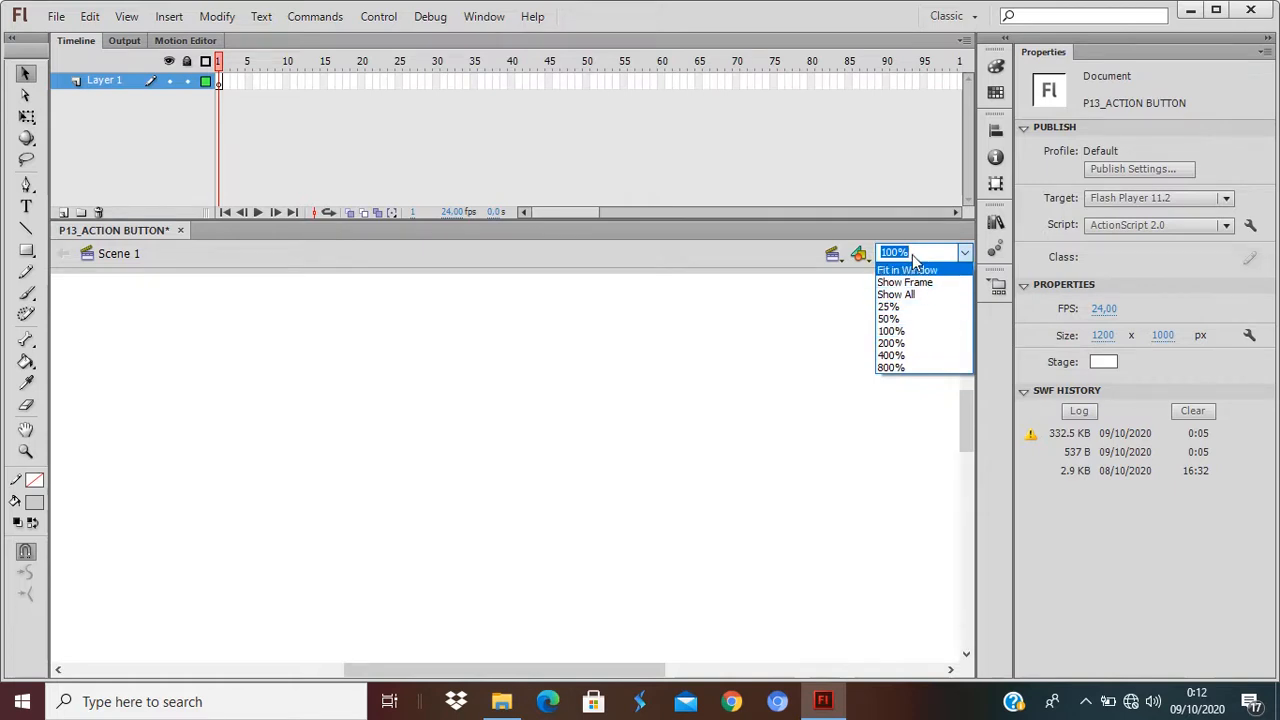
text(9)
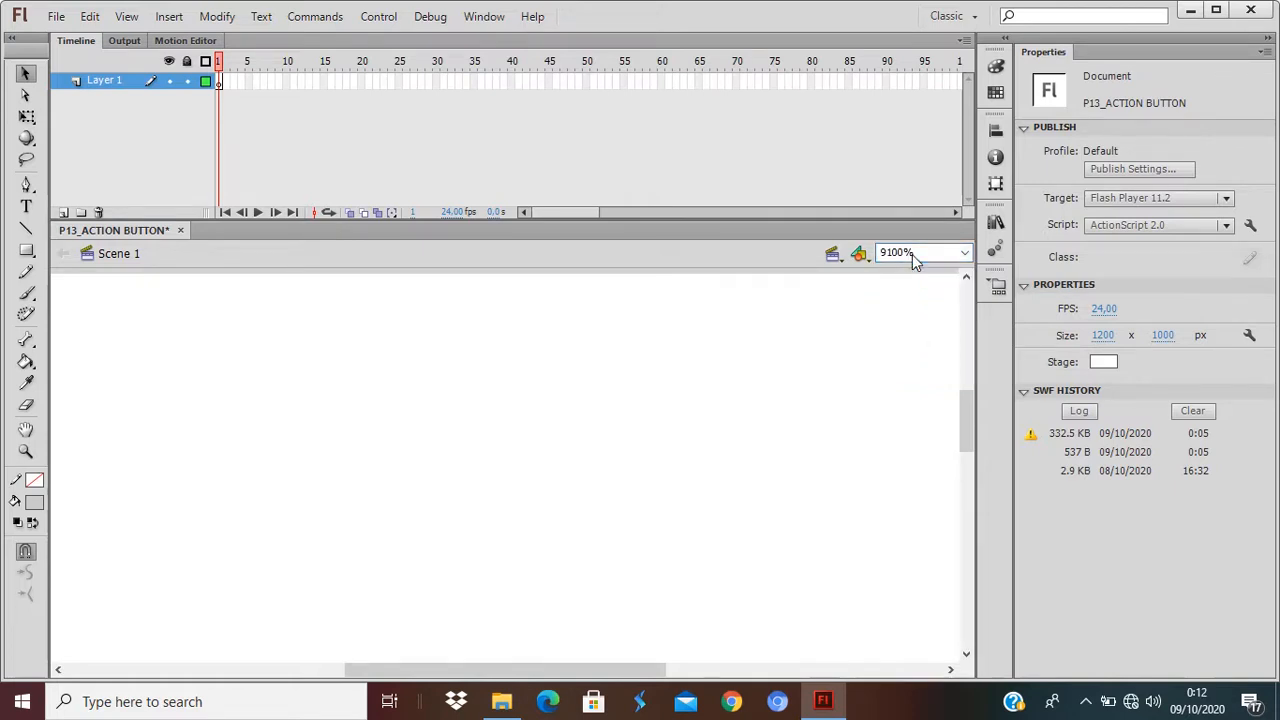
key(BackSpace)
key(BackSpace)
key(BackSpace)
key(BackSpace)
key(BackSpace)
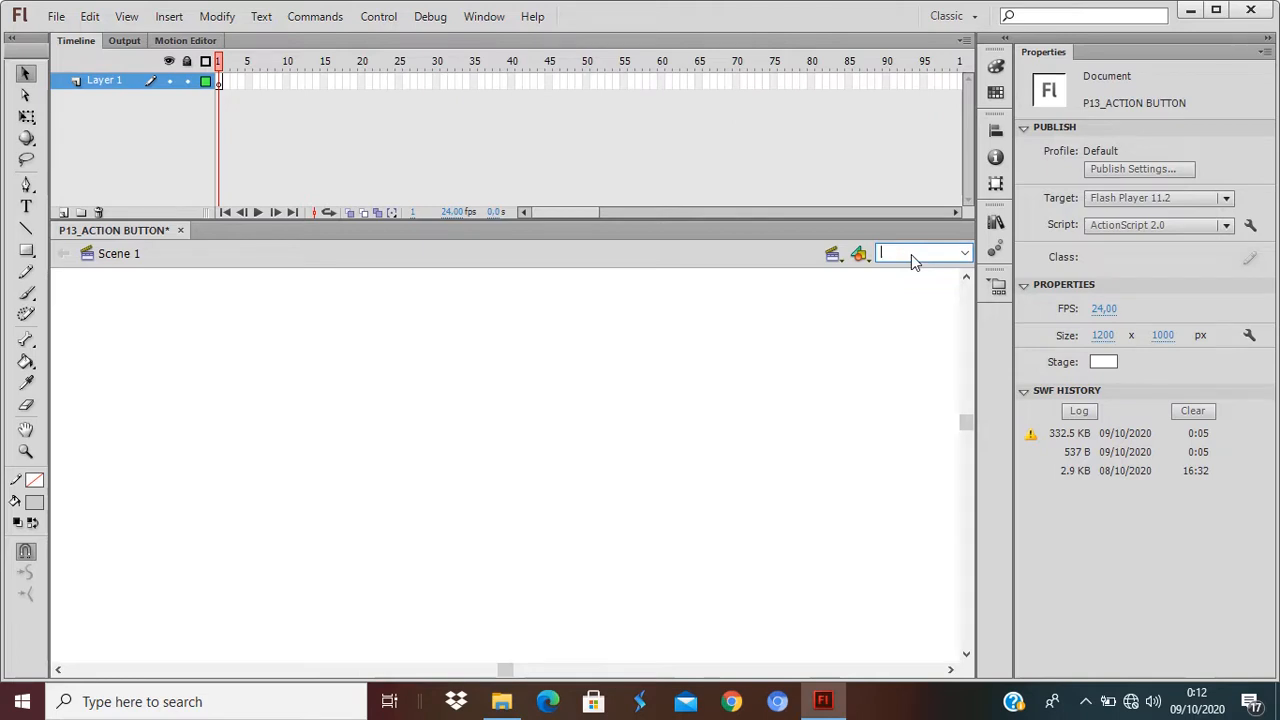
key(Return)
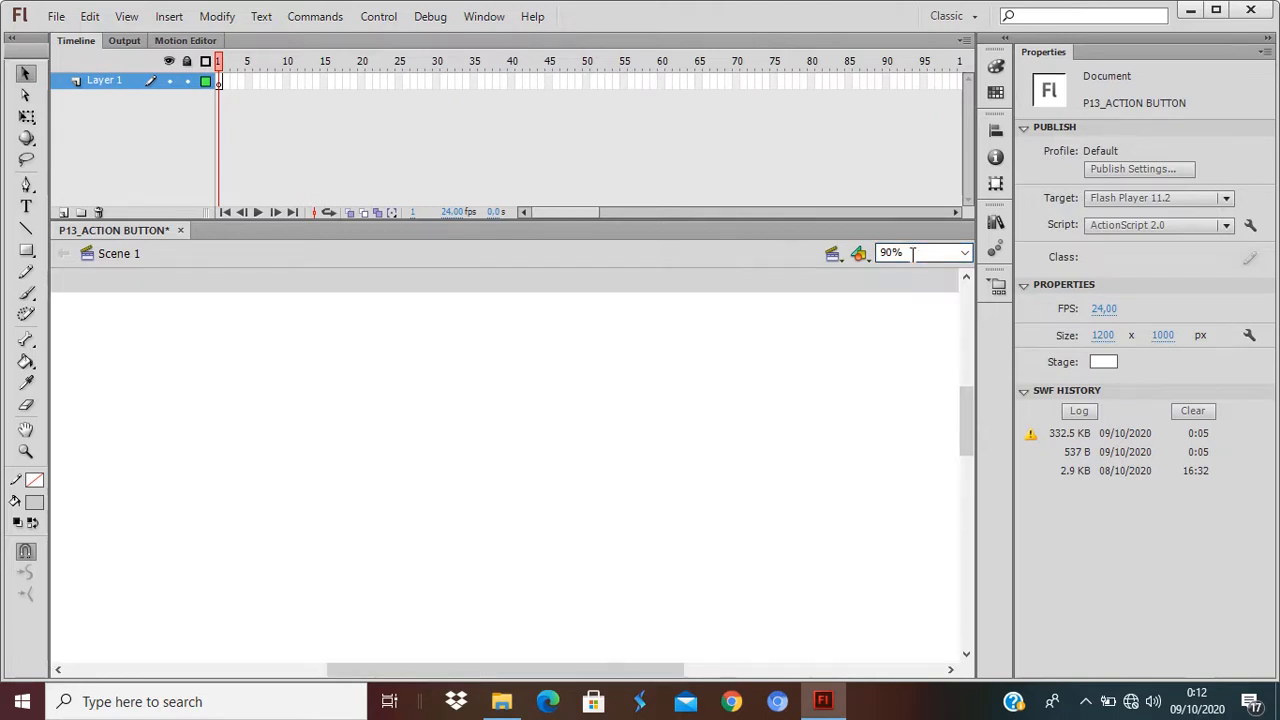
Step: Set the stage magnification to 75%
click(912, 255)
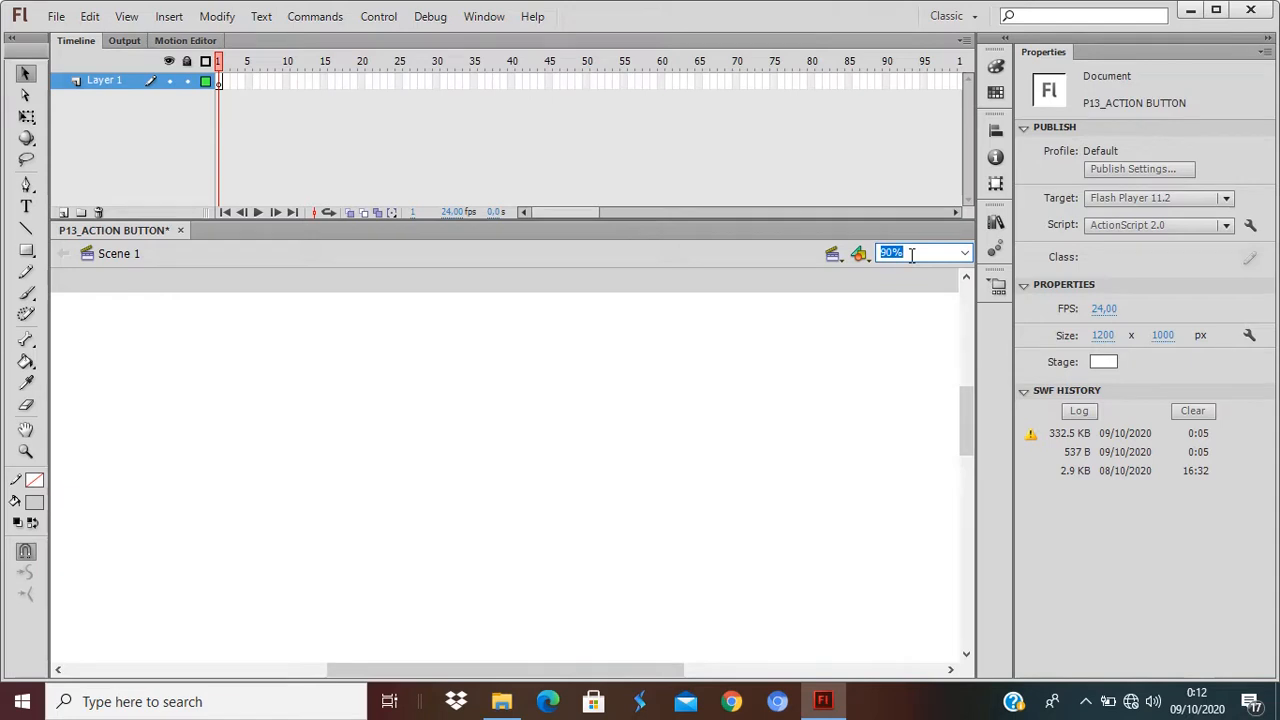
text(75)
key(Return)
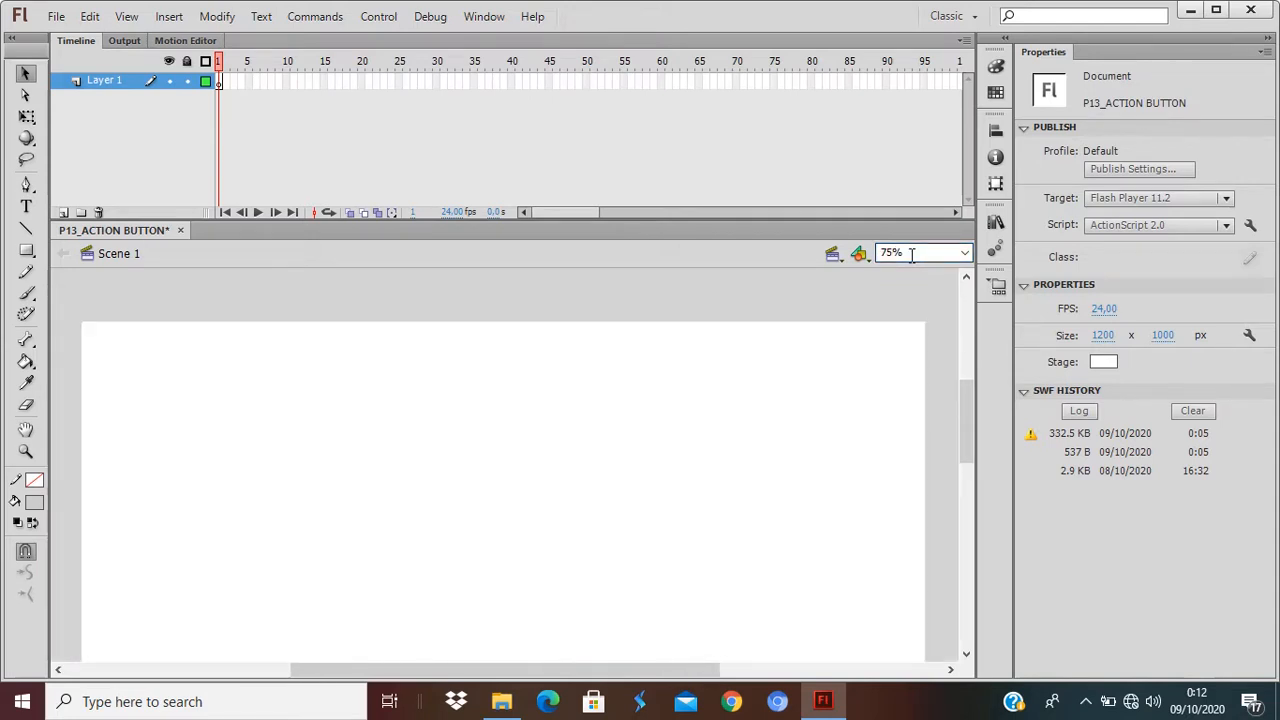
scroll(812, 435, down, 2)
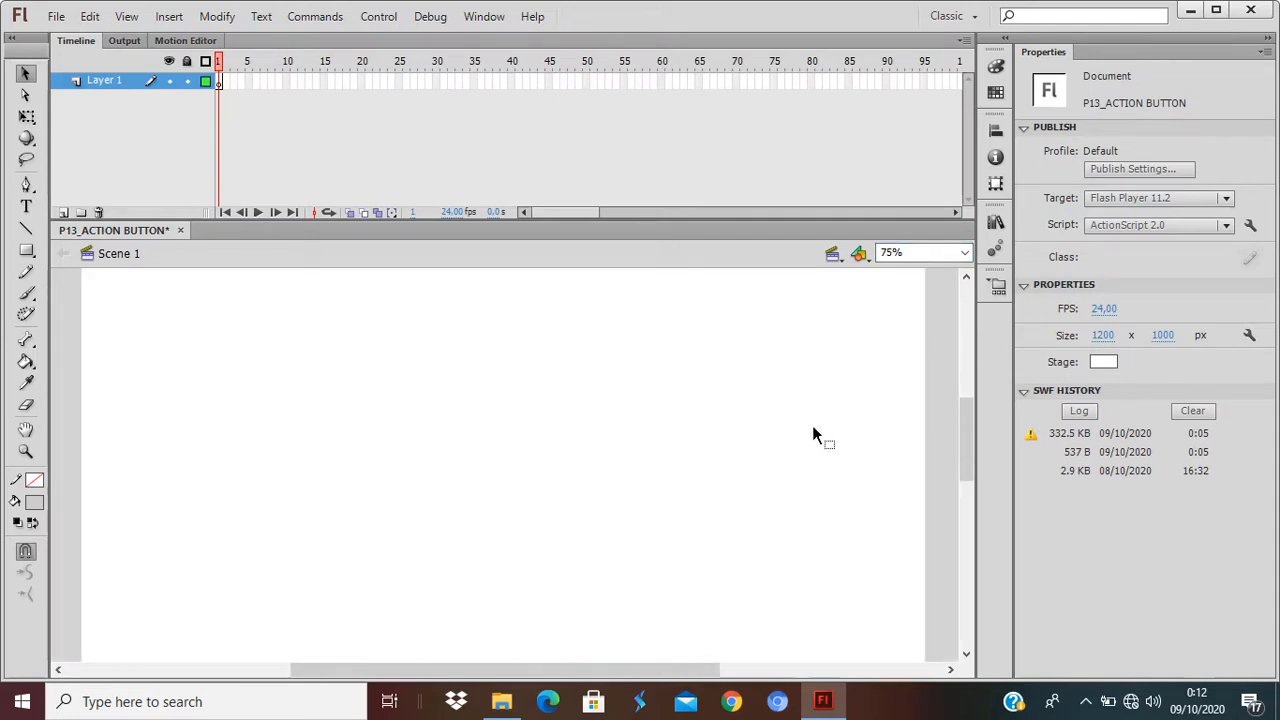
scroll(812, 427, up, 2)
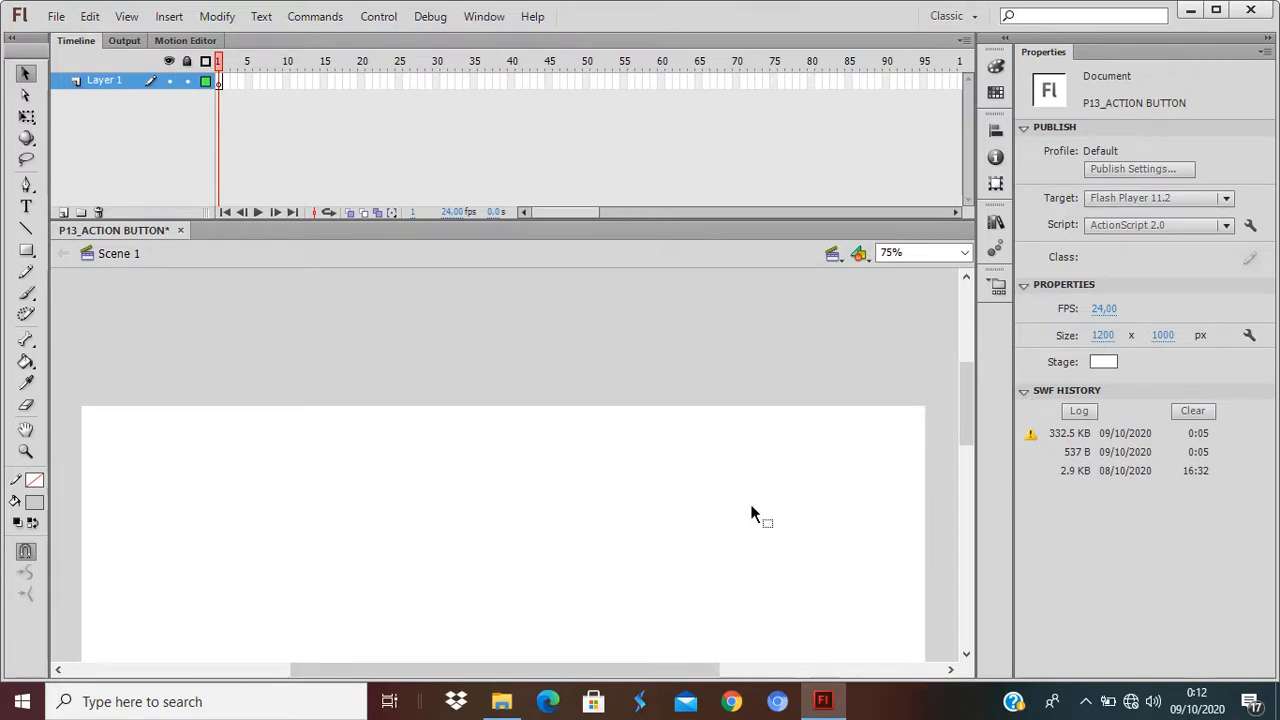
drag(446, 546, 450, 430)
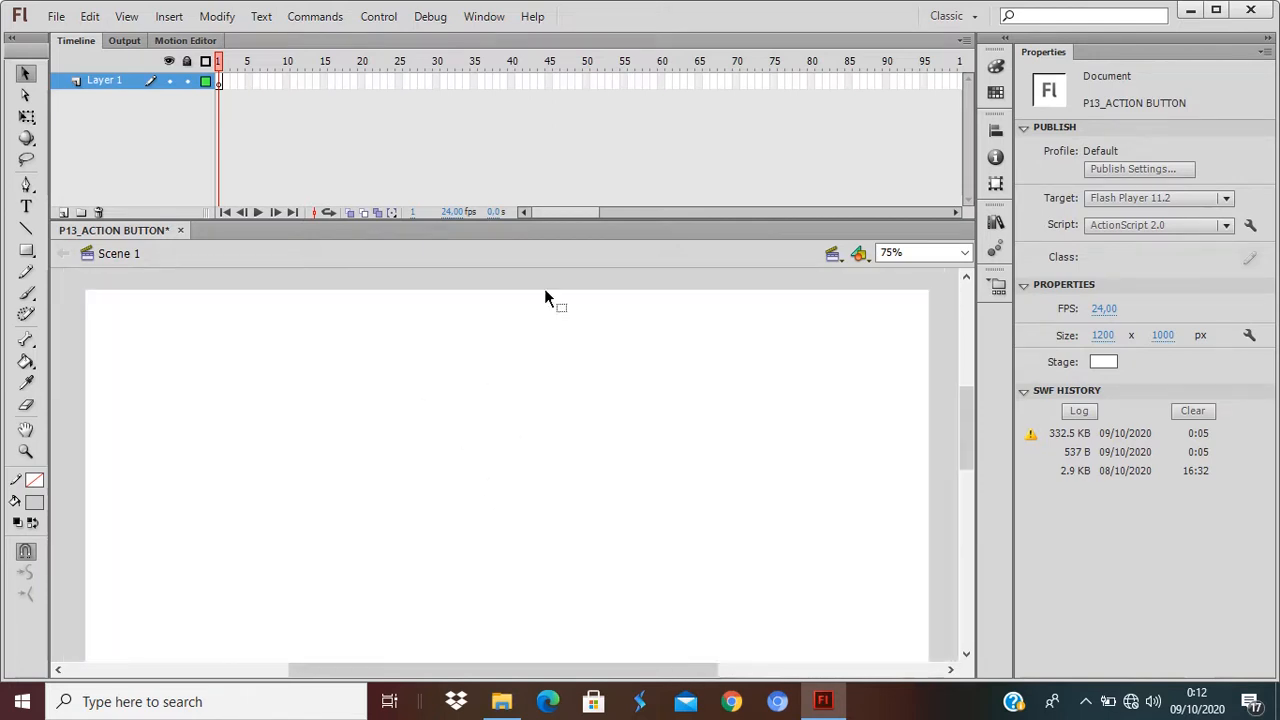
Step: Rename Layer 1 as "Objek 1"
click(56, 16)
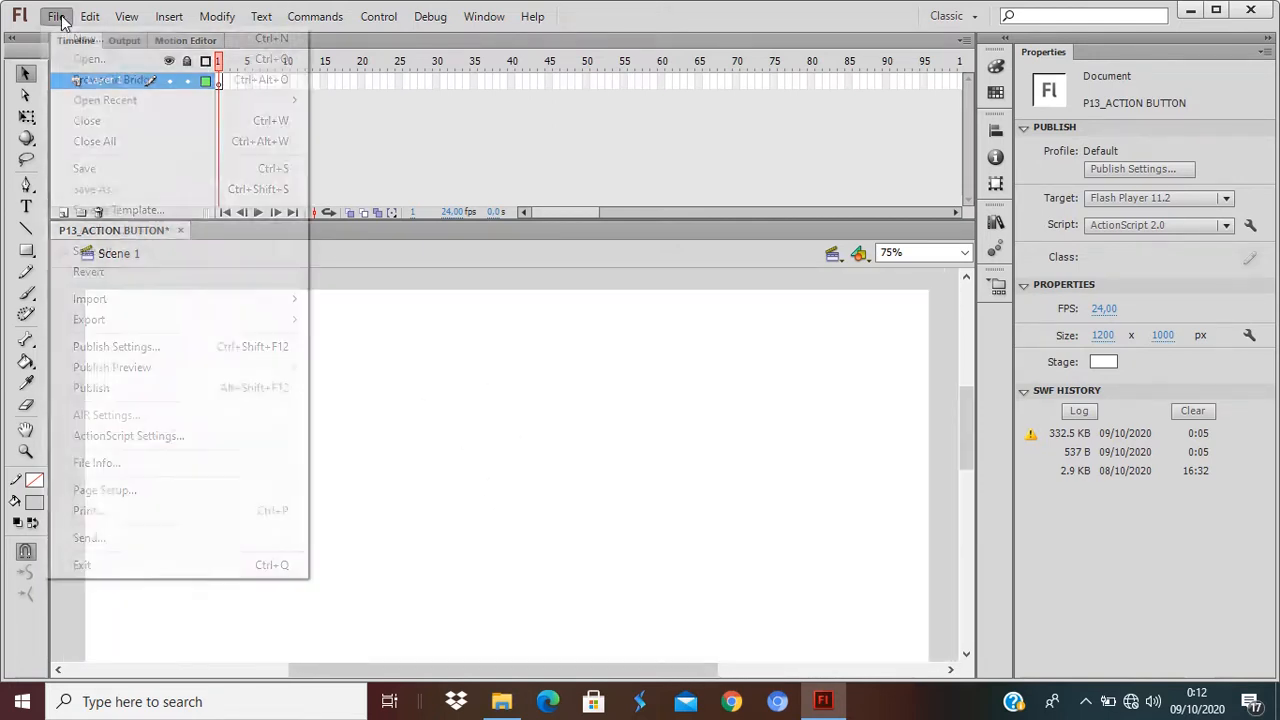
click(347, 237)
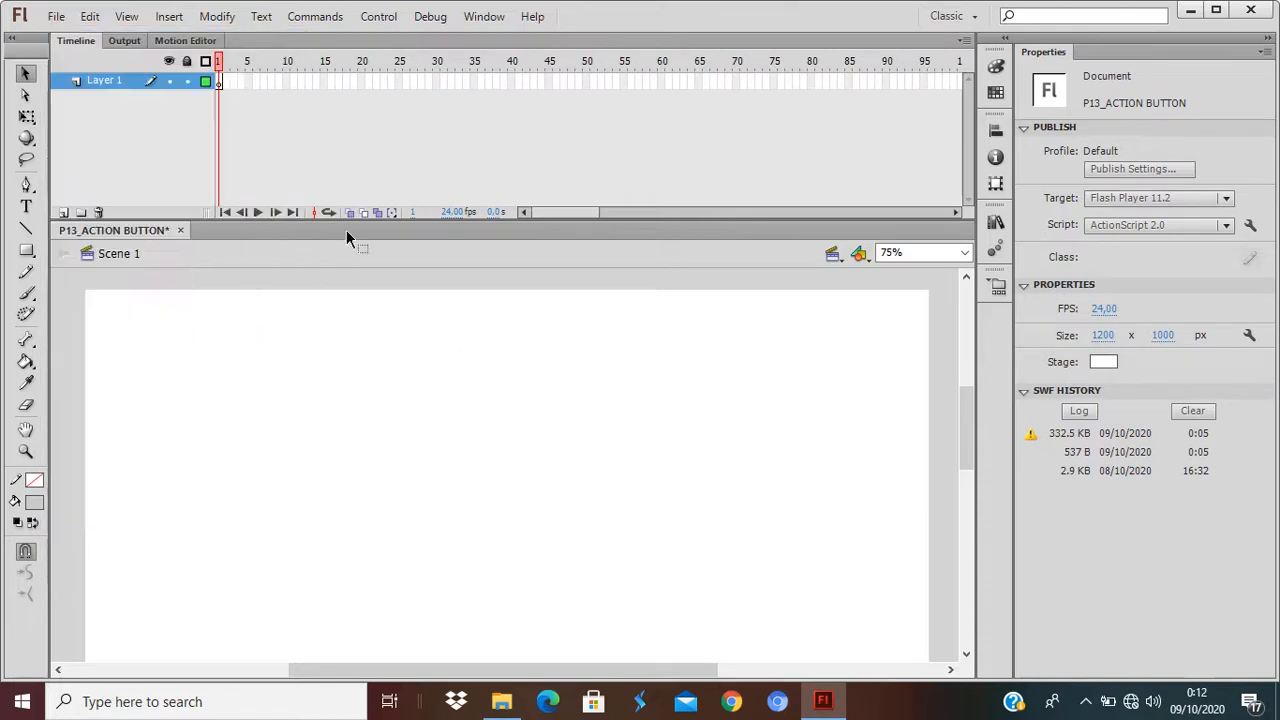
double_click(103, 81)
text(Objek)
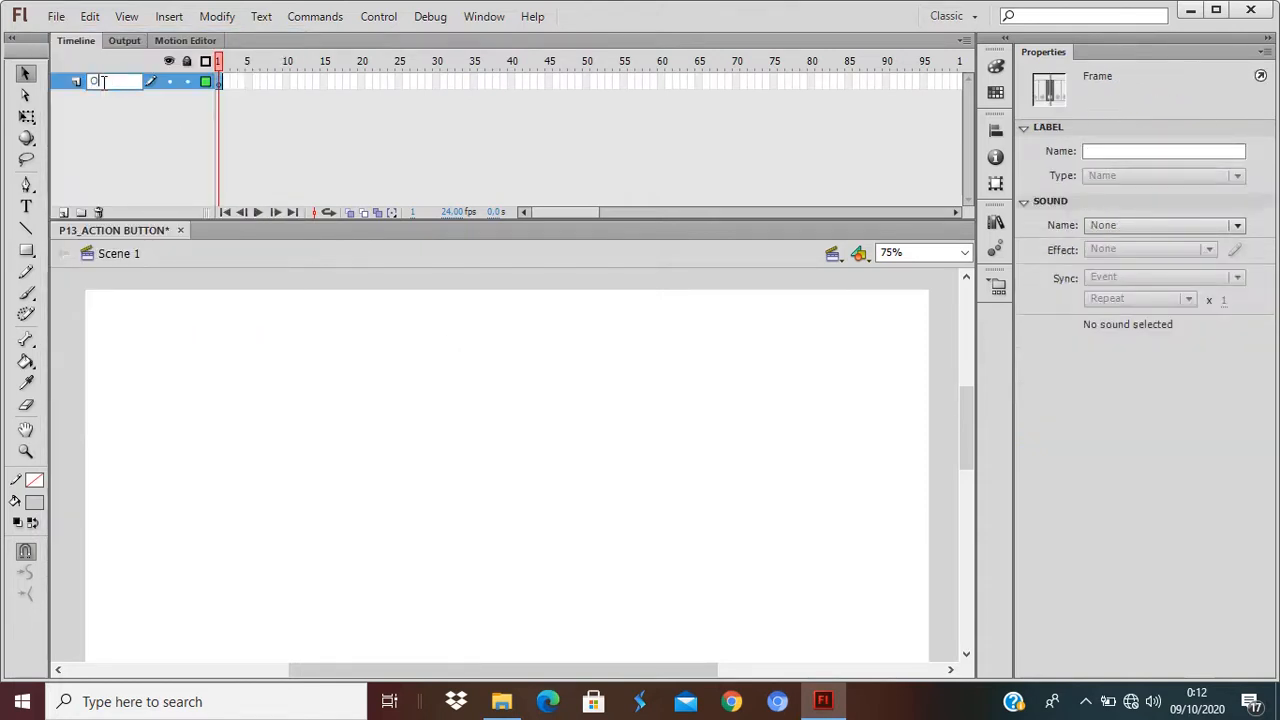
text( 1)
key(Return)
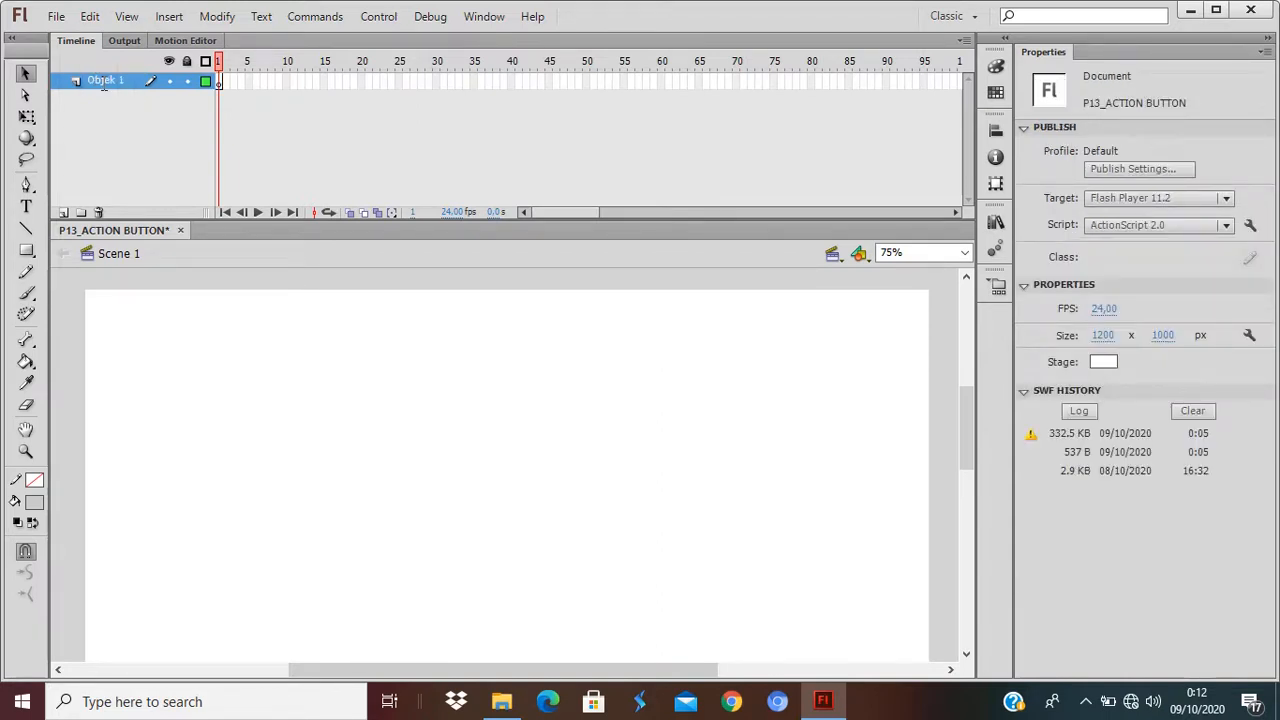
Step: Import the Merah image from the PERTEMUAN 13 folder to the stage on the Objek 1 layer
click(56, 17)
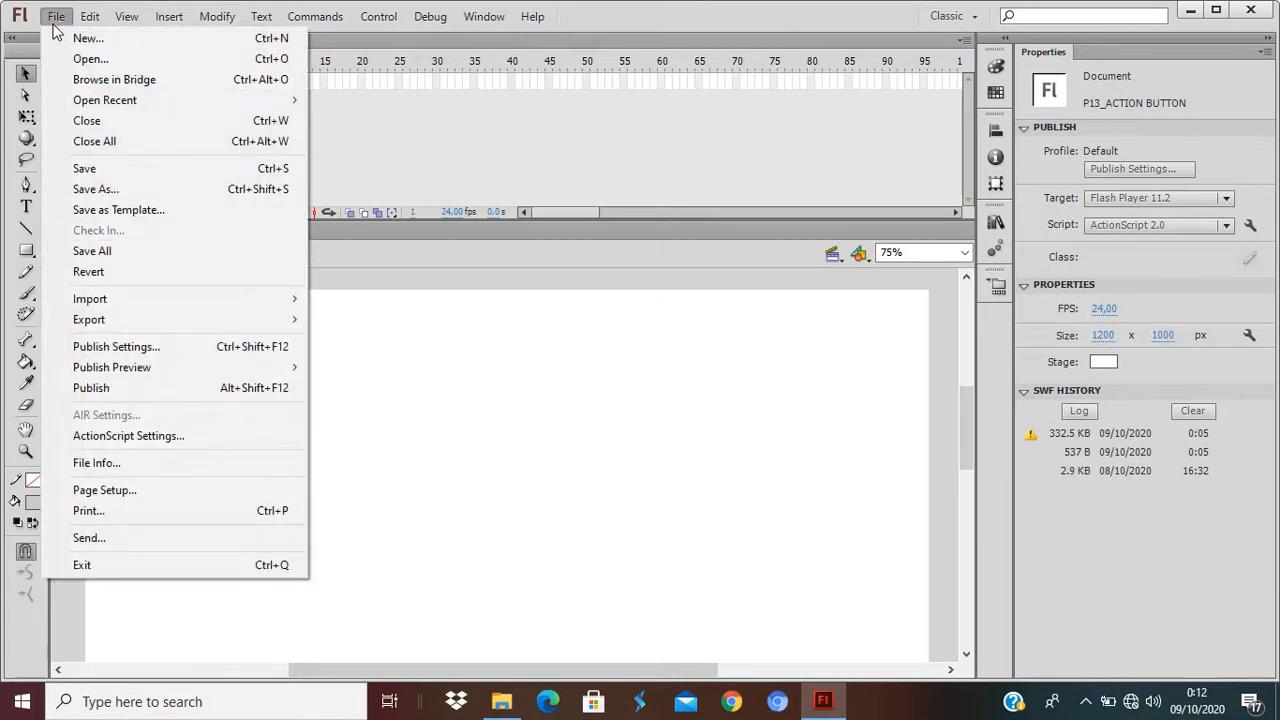
mouse_move(155, 300)
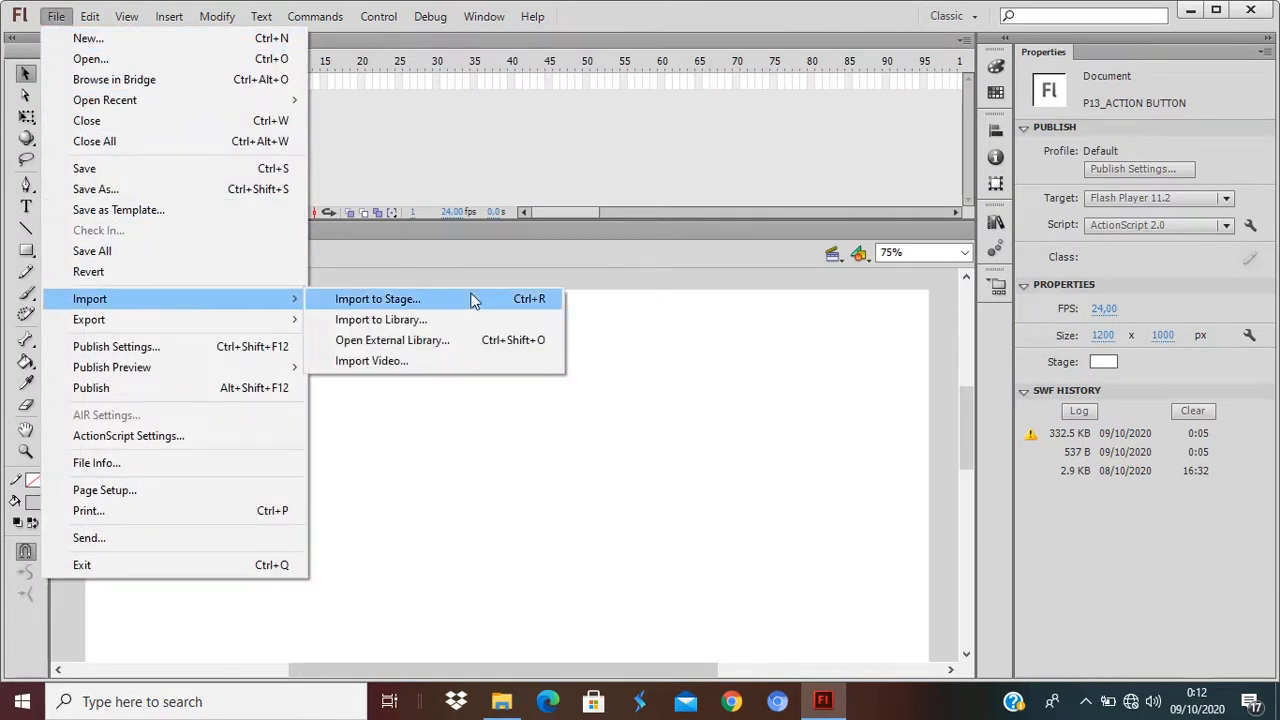
click(473, 300)
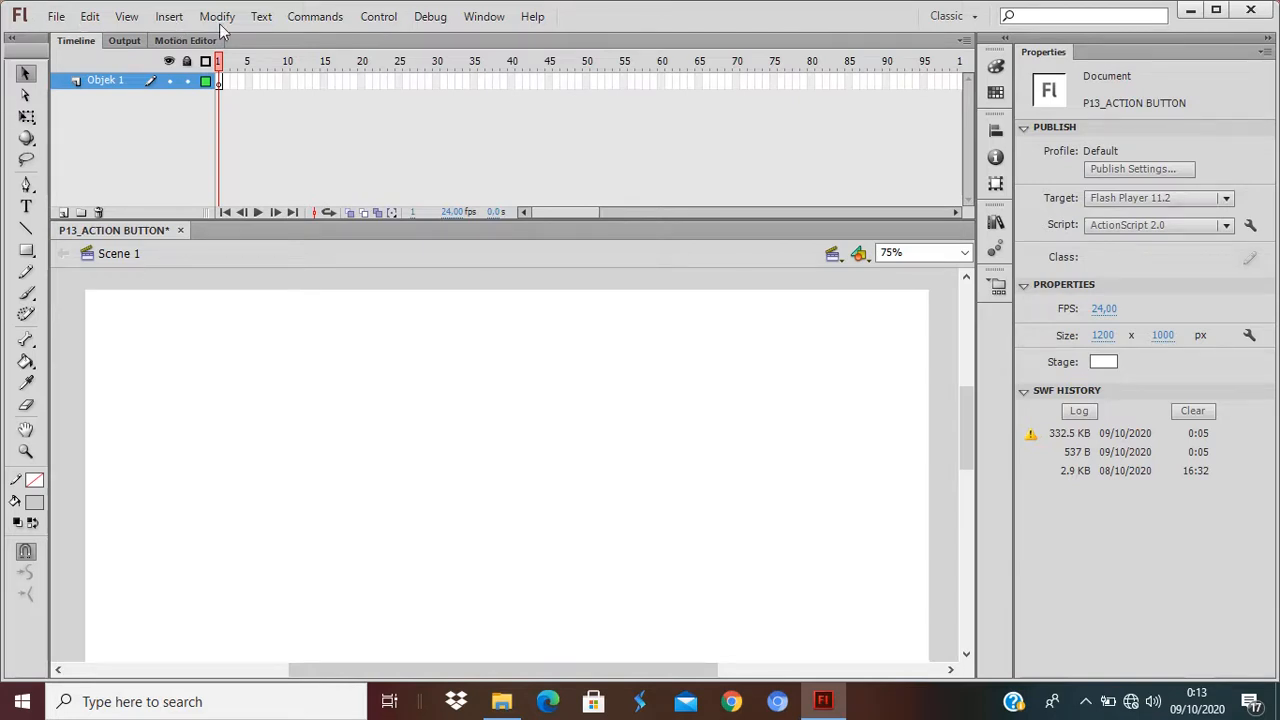
key(ctrl+r)
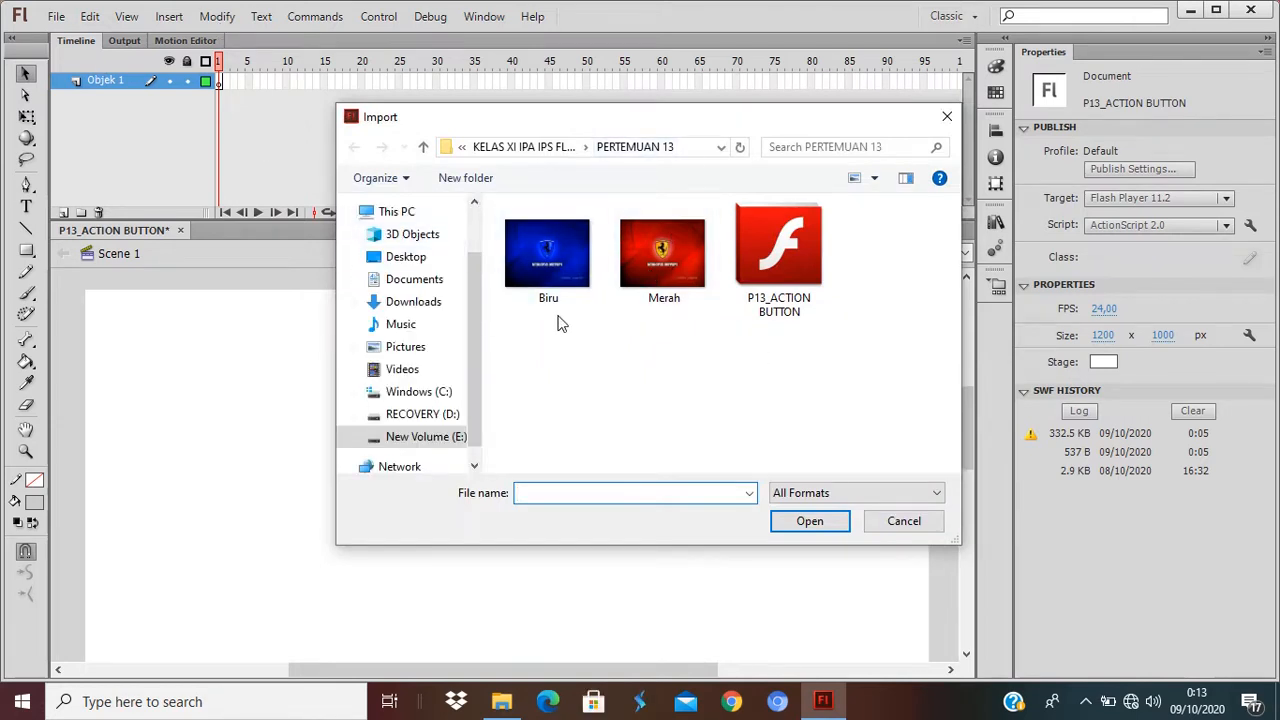
click(668, 249)
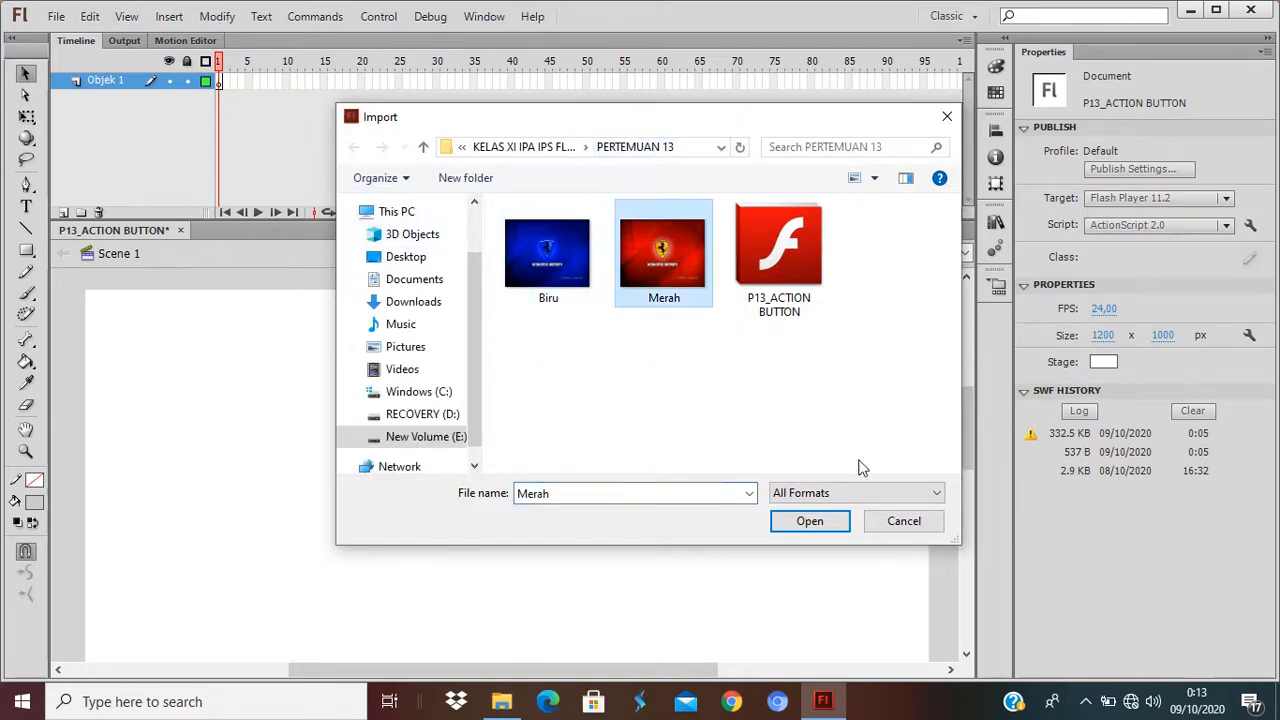
click(820, 522)
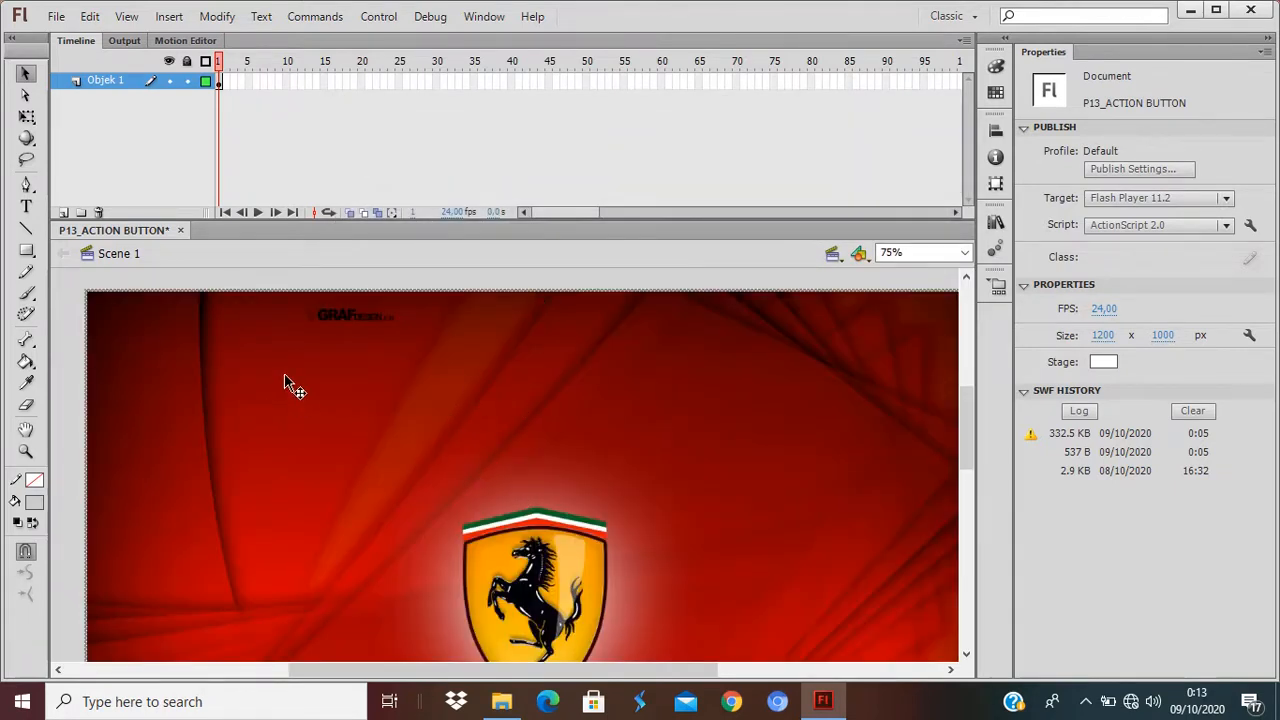
Step: Test the movie to view the imported Merah image, and close the preview window
mouse_move(289, 380)
mouse_down()
mouse_move(408, 462)
mouse_move(289, 366)
mouse_up()
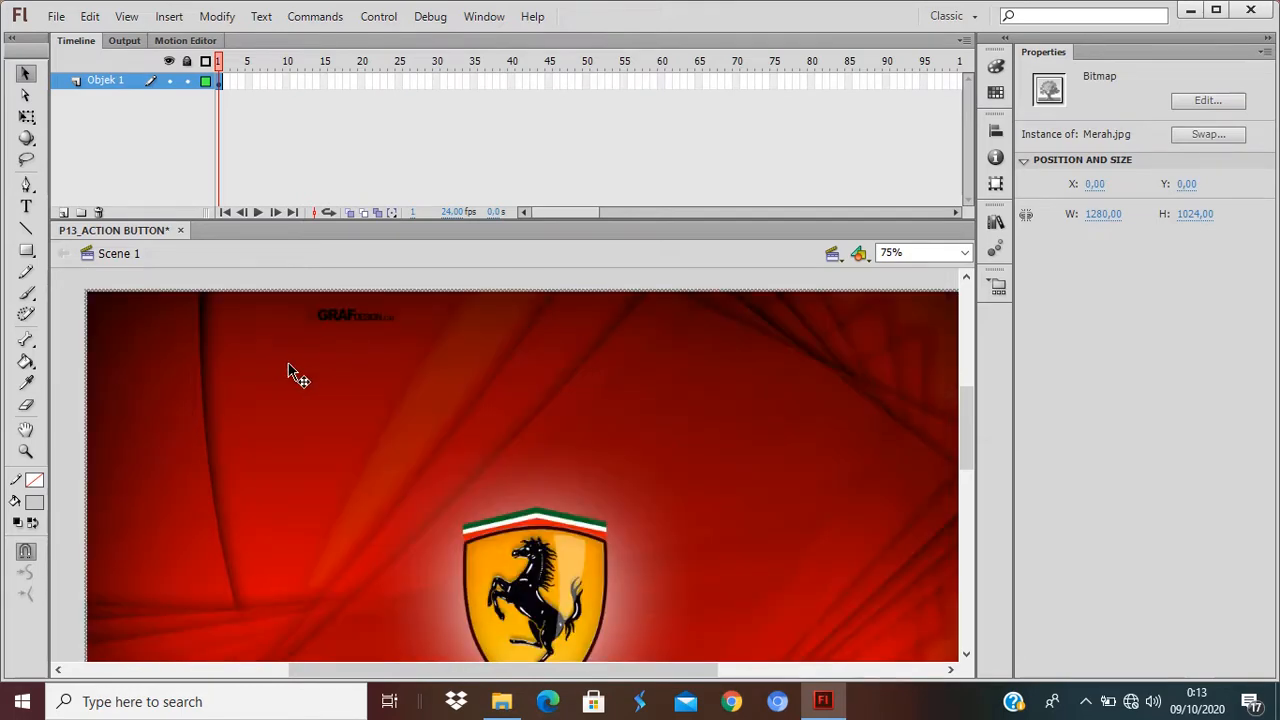
key(ctrl+Return)
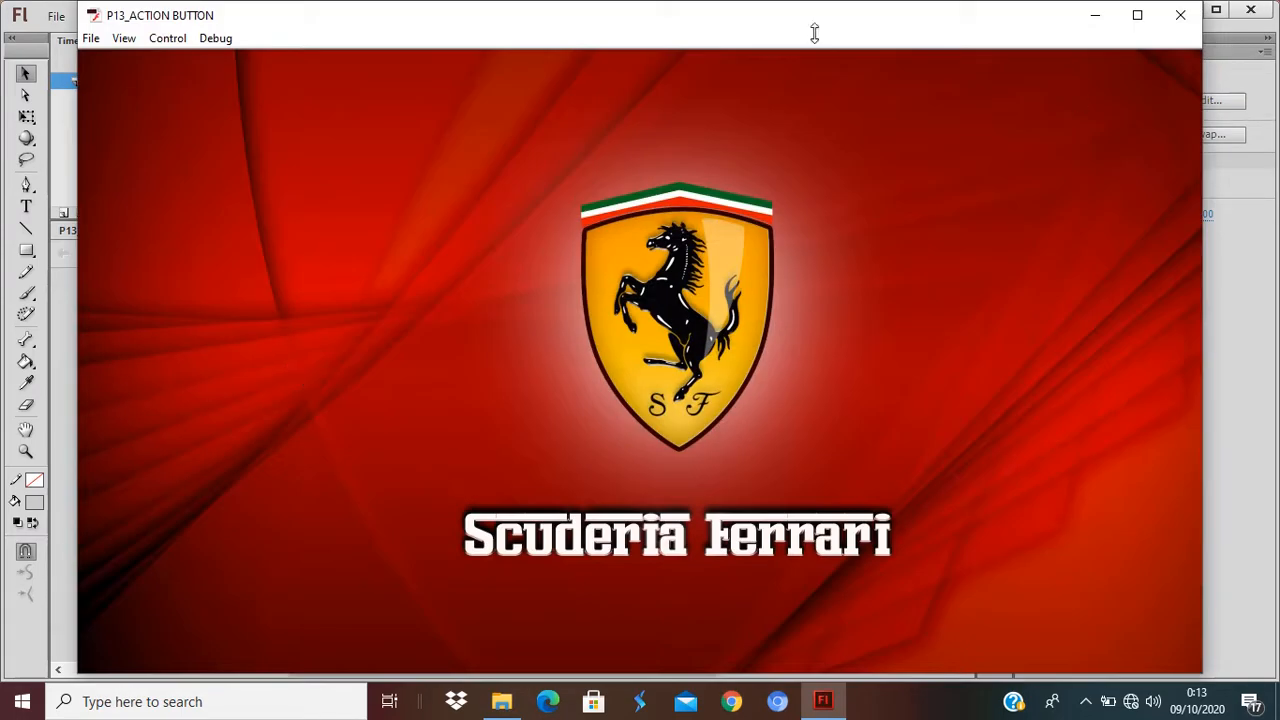
click(1180, 16)
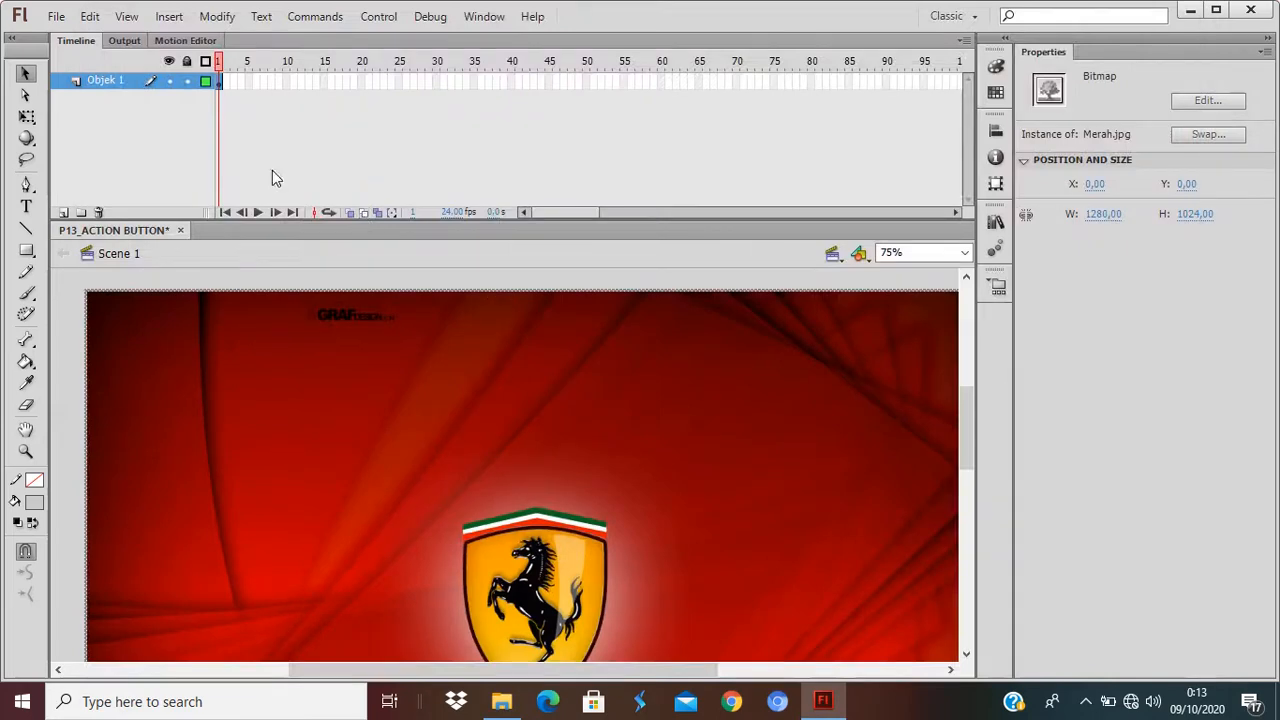
Step: Lock the Objek 1 layer and add a new layer above it named "Objek 2"
click(187, 81)
click(63, 212)
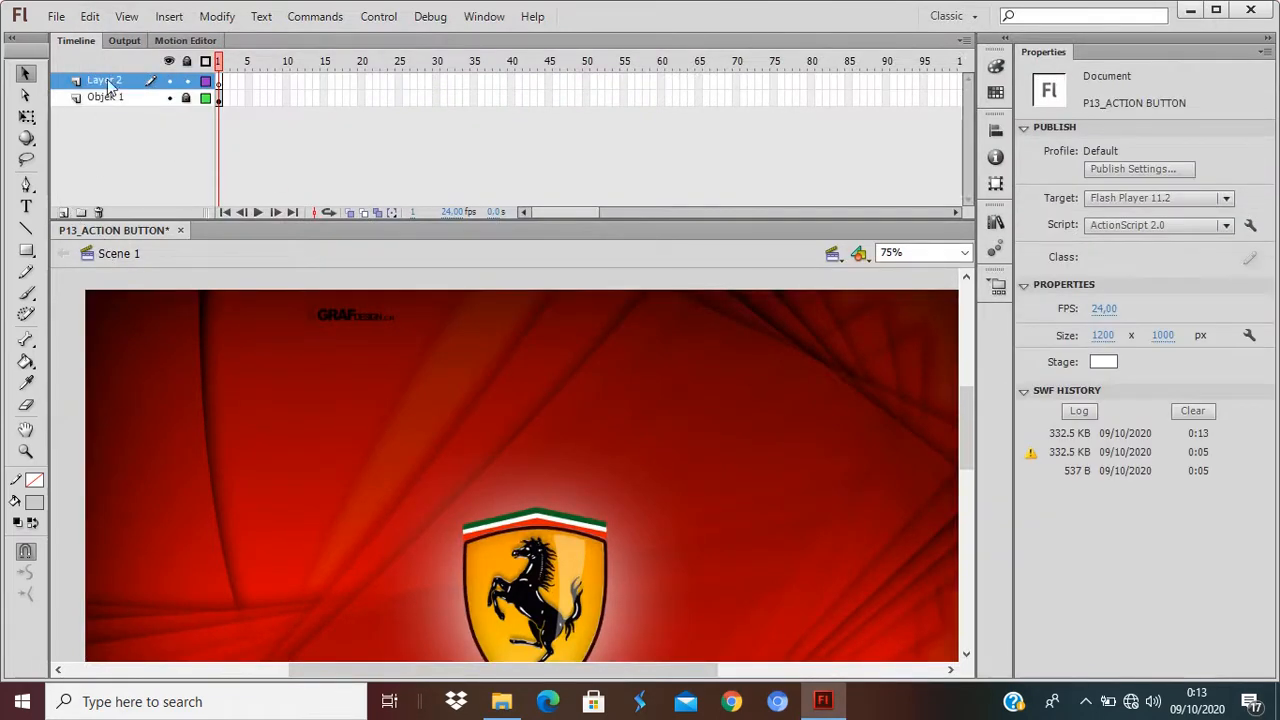
click(110, 86)
double_click(108, 81)
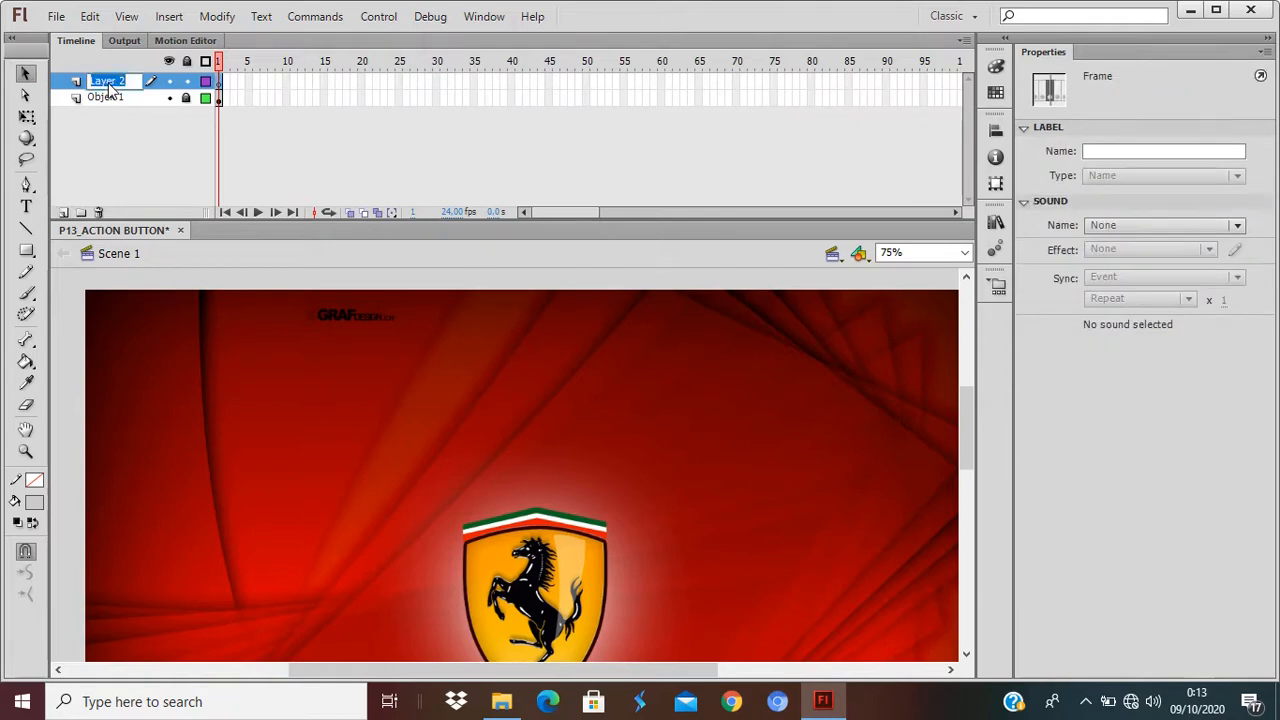
text(Objek 2)
key(Return)
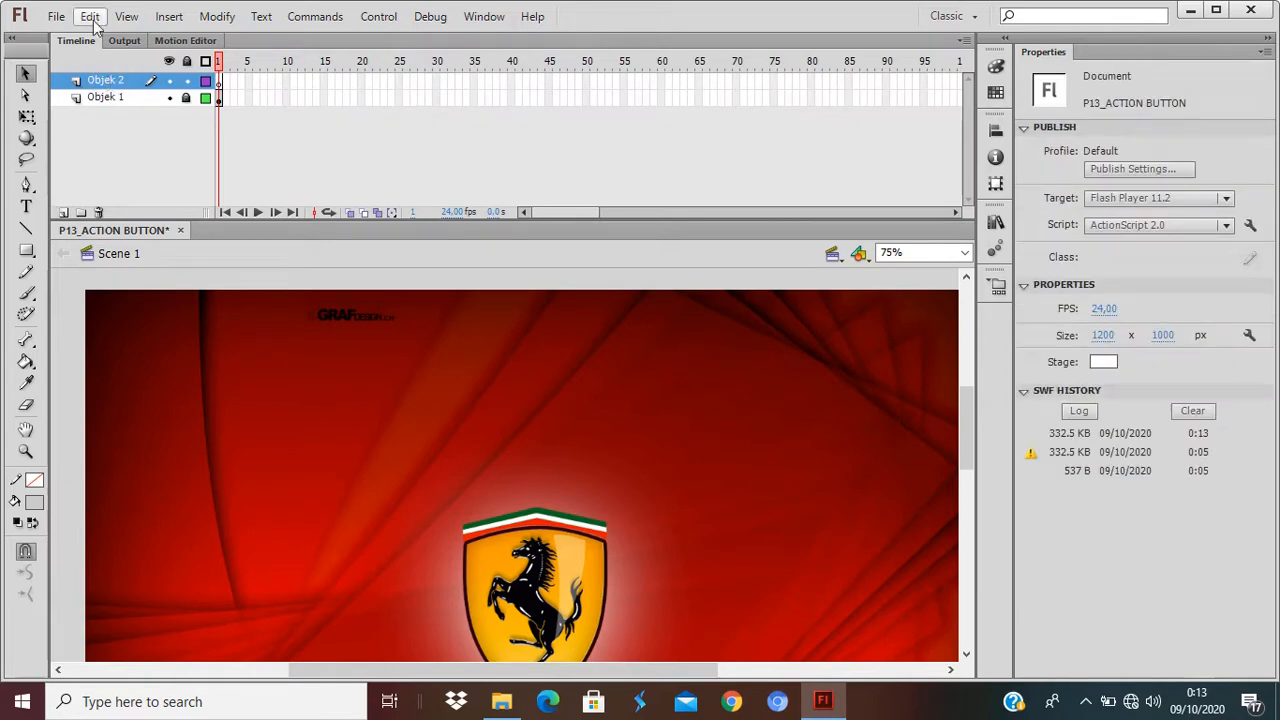
Step: Import the Biru image from the PERTEMUAN 13 folder to the stage on the Objek 2 layer
click(56, 16)
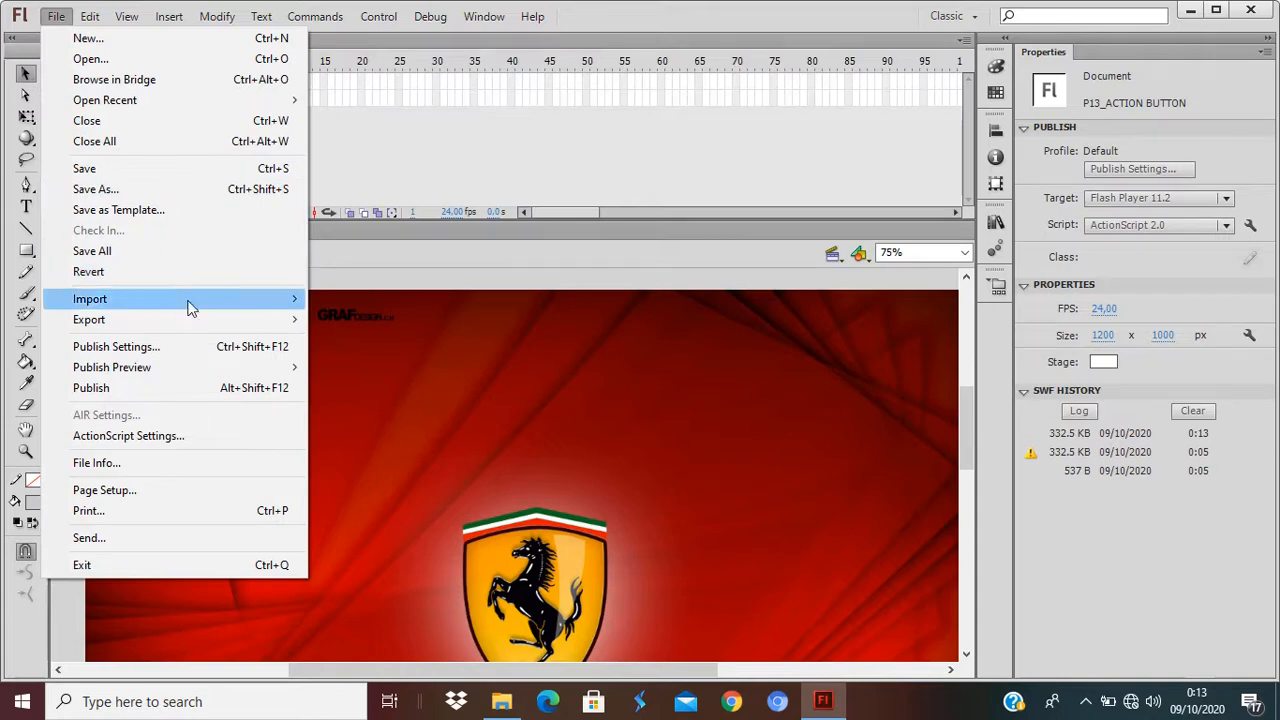
mouse_move(189, 302)
click(372, 306)
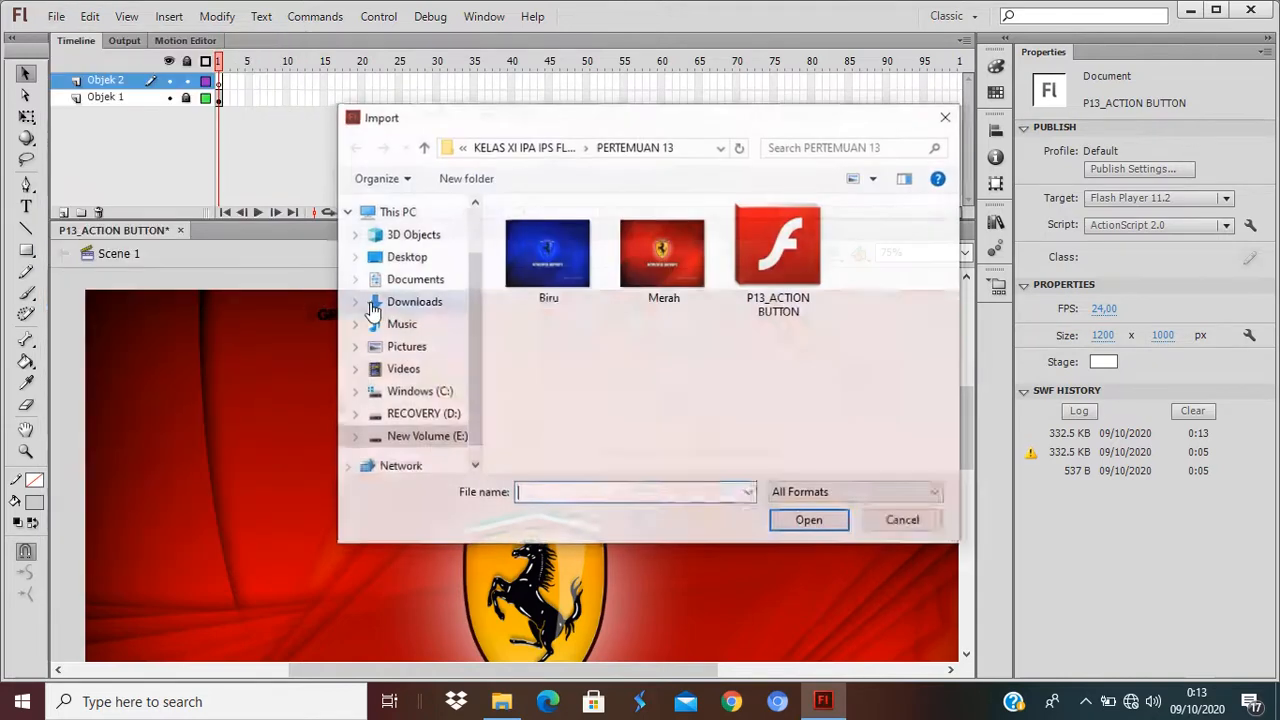
click(548, 258)
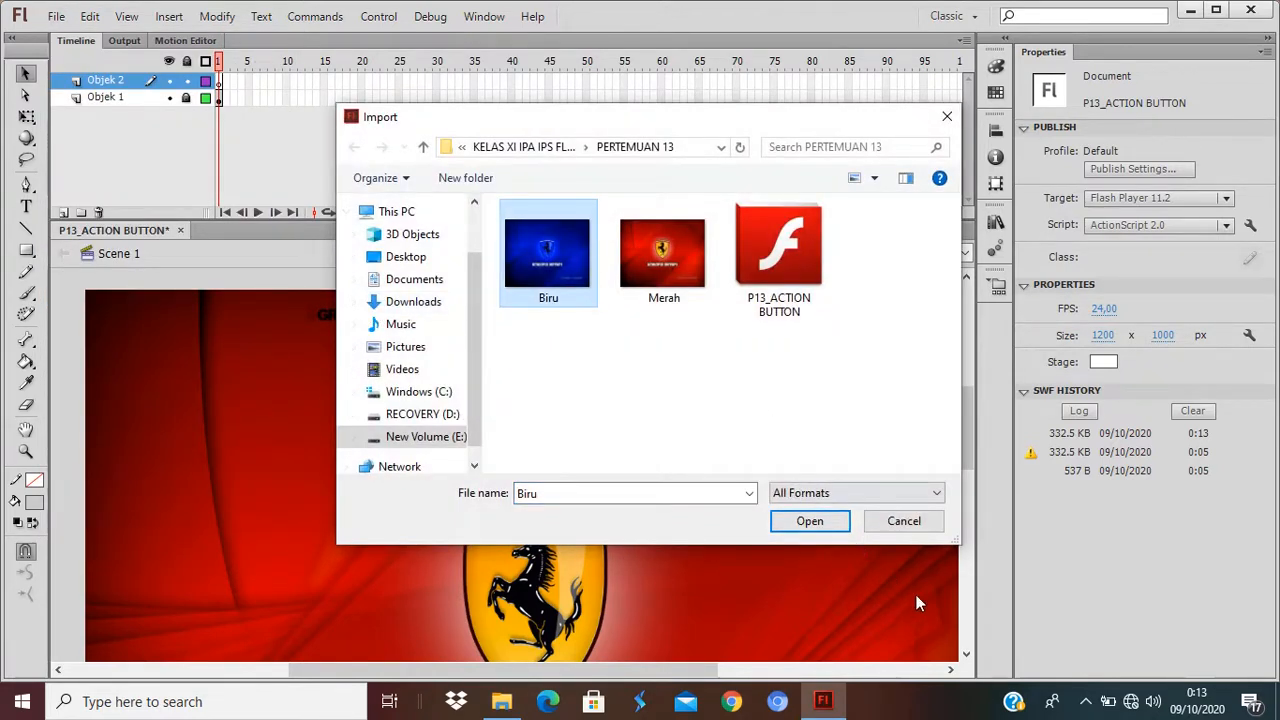
click(810, 520)
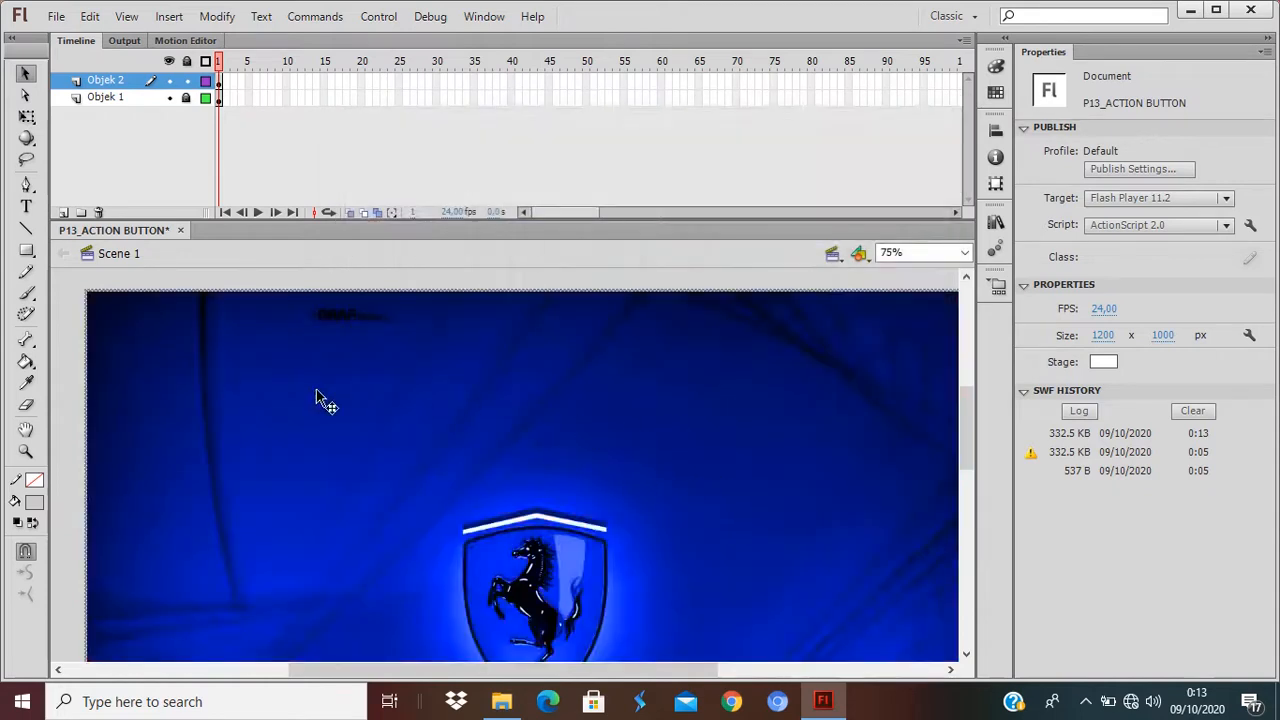
Step: Examine the Merah image beneath Biru by shifting Biru aside and back to X 0, Y 0, and toggling Objek 2's visibility off and on
click(243, 408)
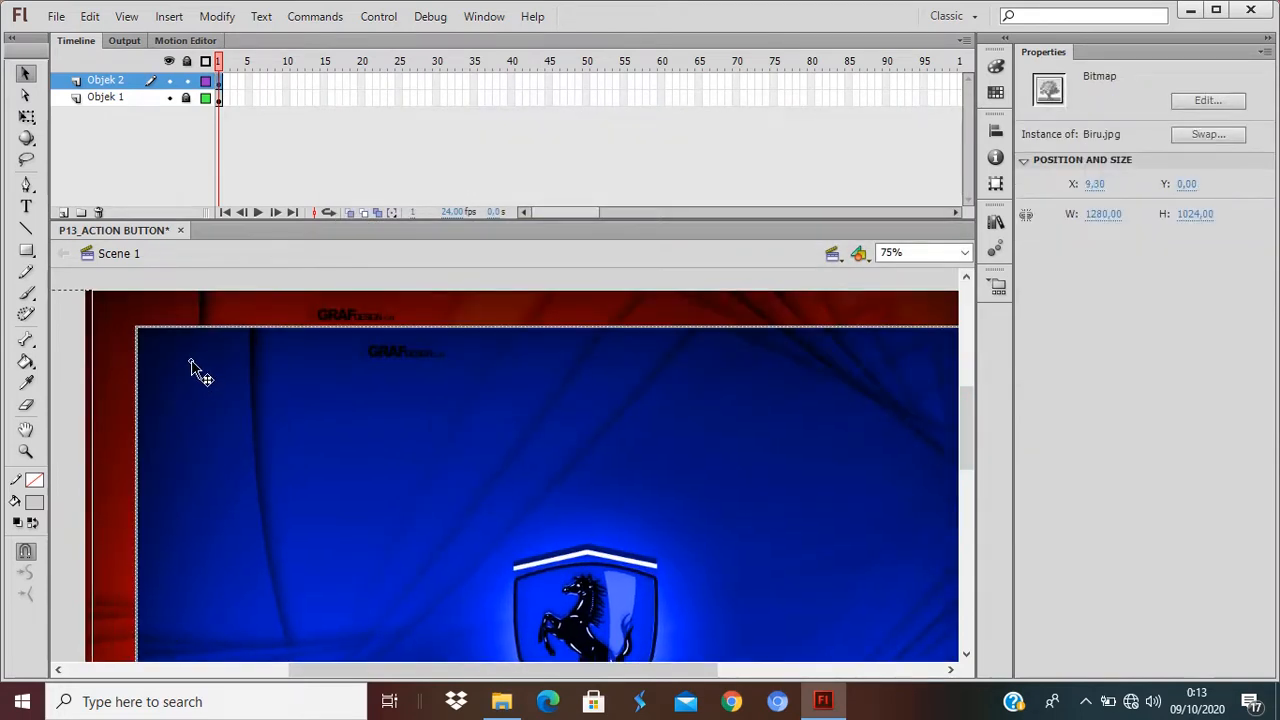
key(ctrl+alt+1)
key(ctrl+alt+4)
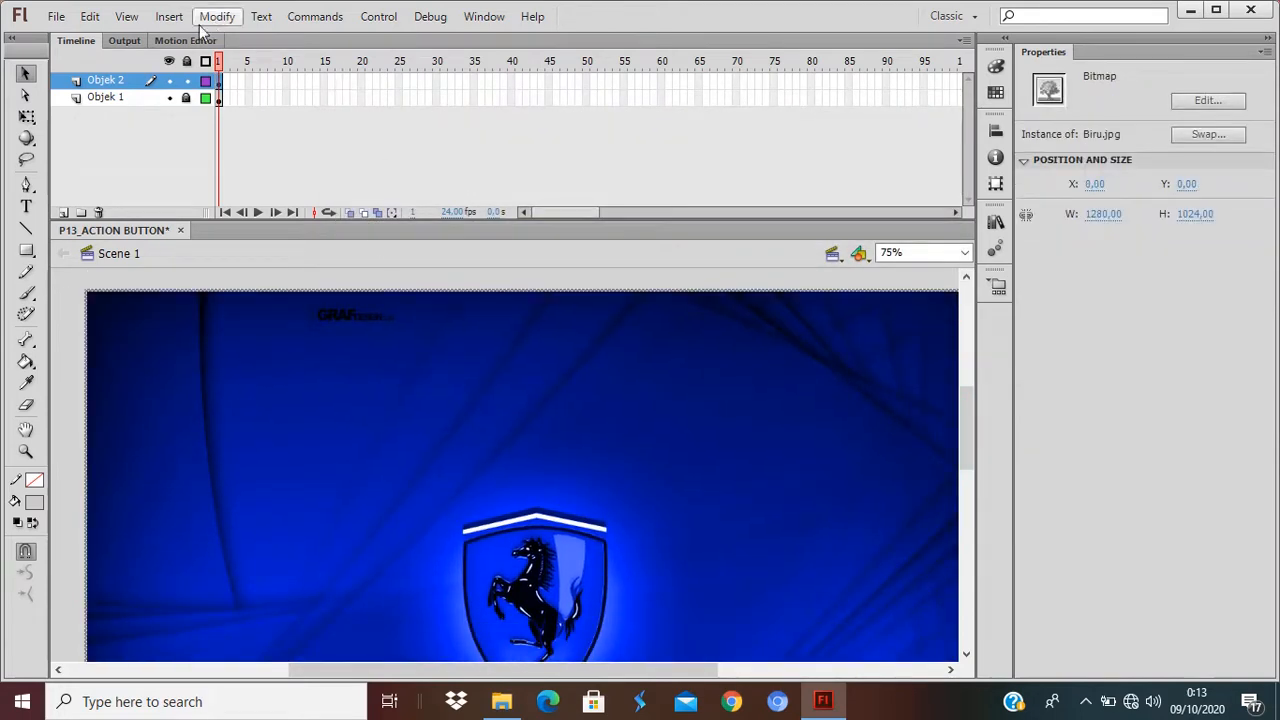
click(169, 81)
click(169, 81)
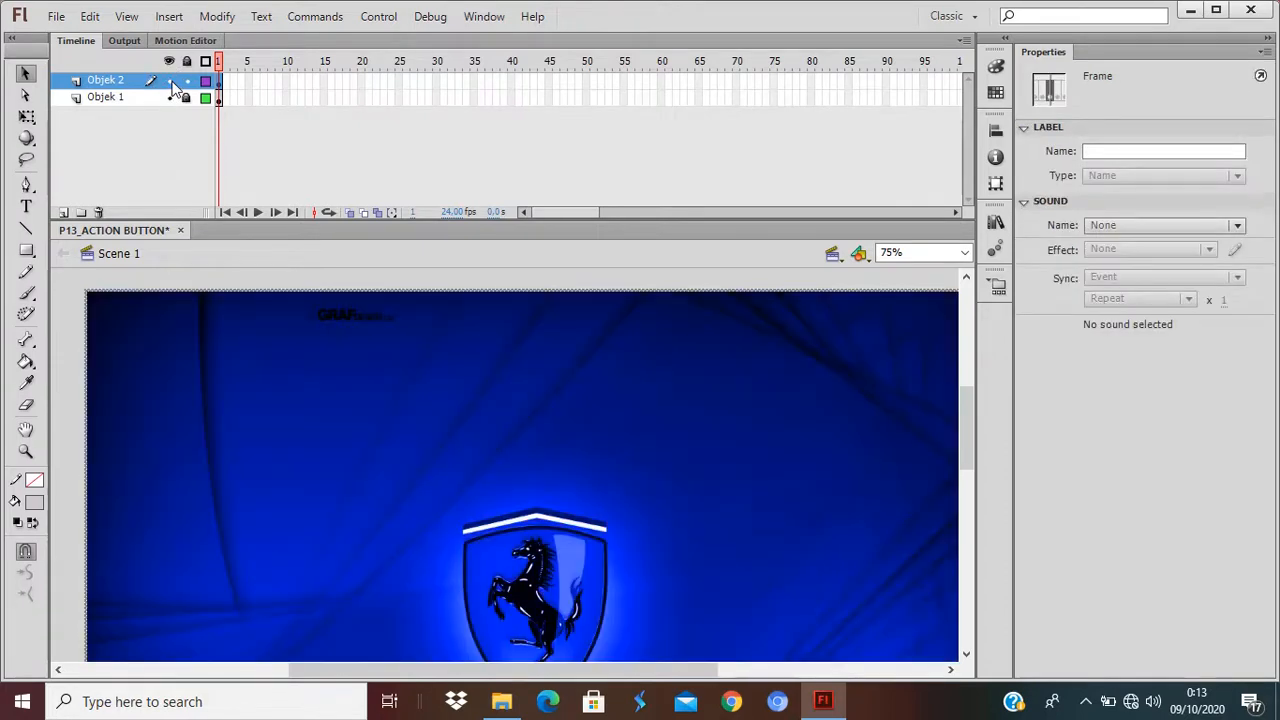
Step: Compare the Biru and Merah images by hiding the Objek 2 layer and showing it again
click(169, 81)
click(169, 81)
click(171, 84)
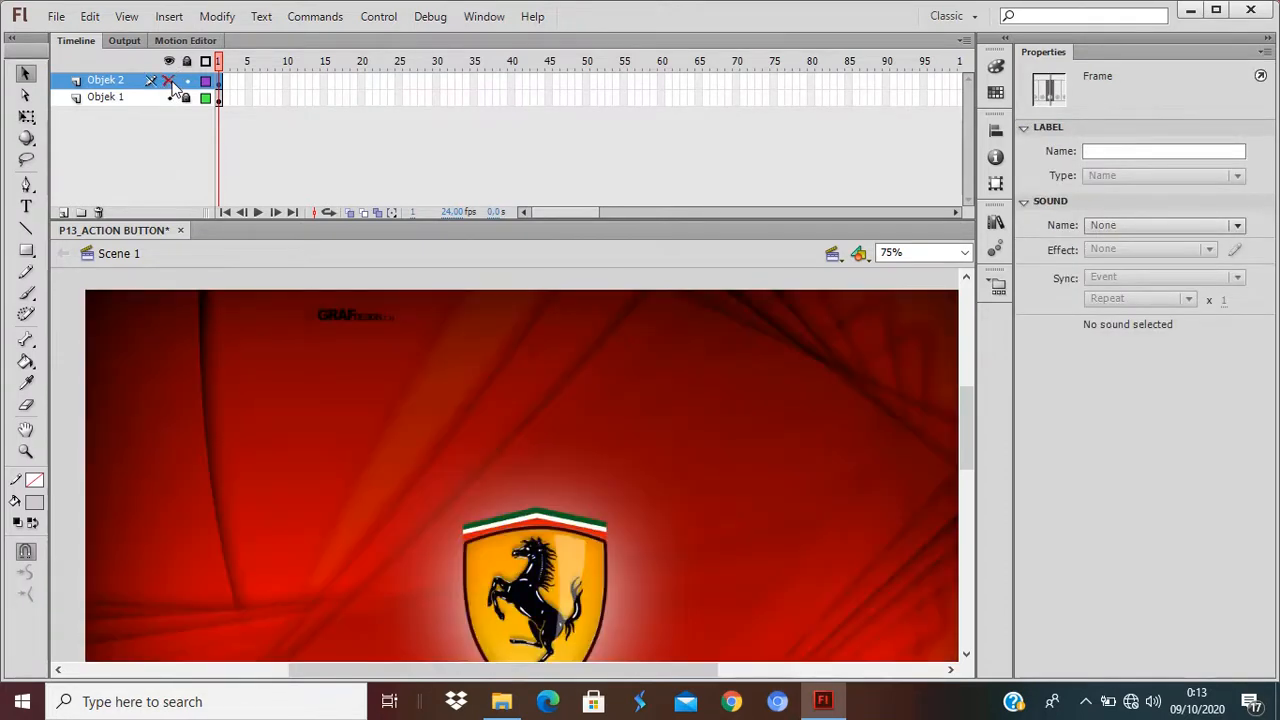
click(171, 84)
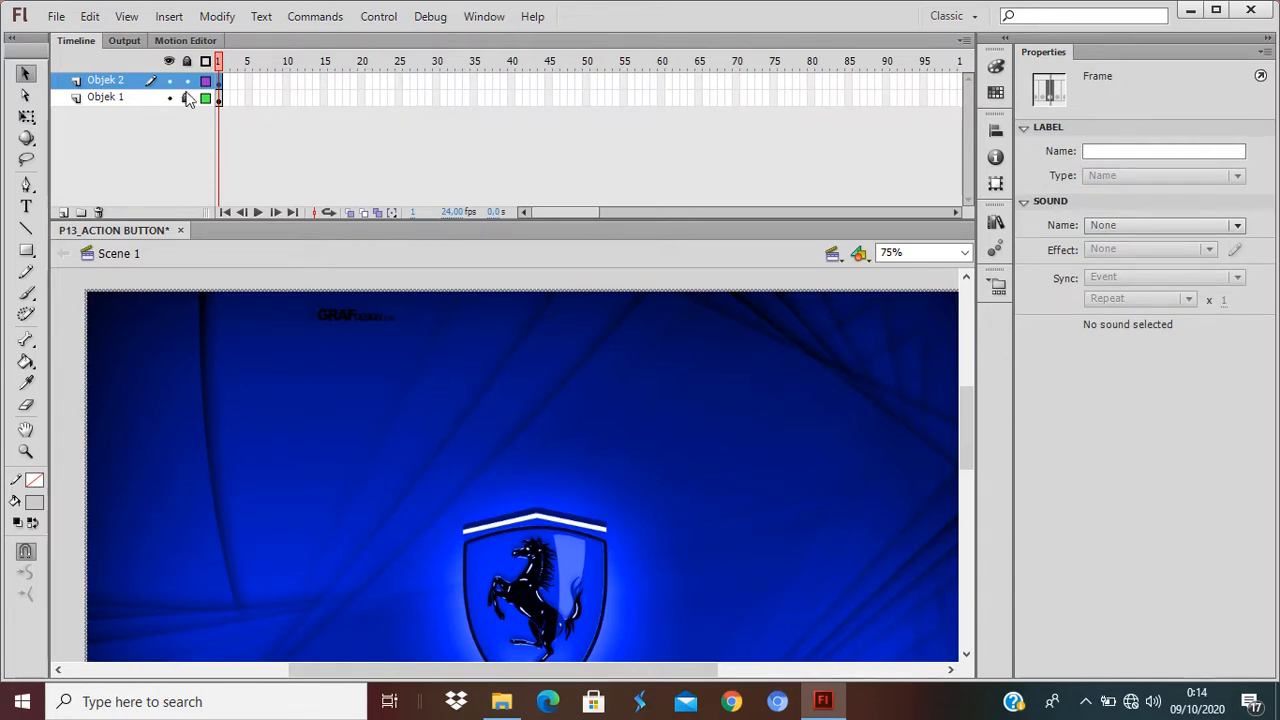
Step: Lock the Objek 2 layer and add a new layer above it named "Objek 3"
click(187, 83)
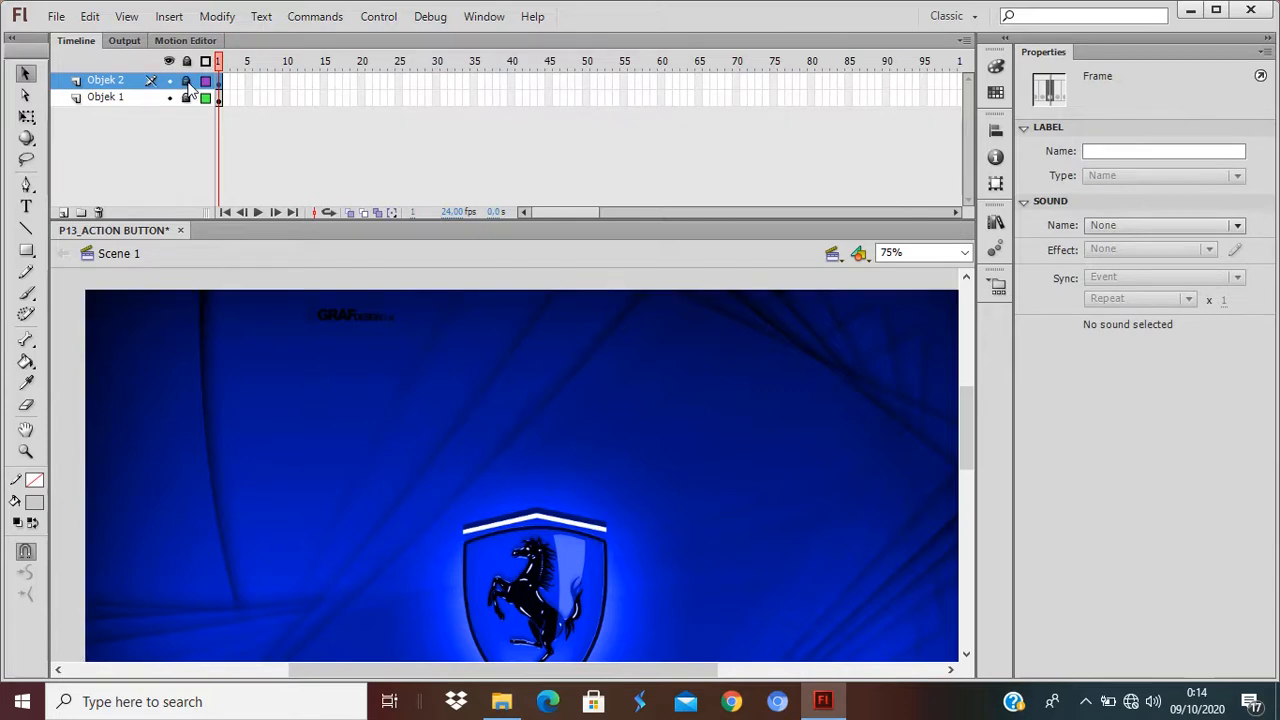
key(ctrl+minus)
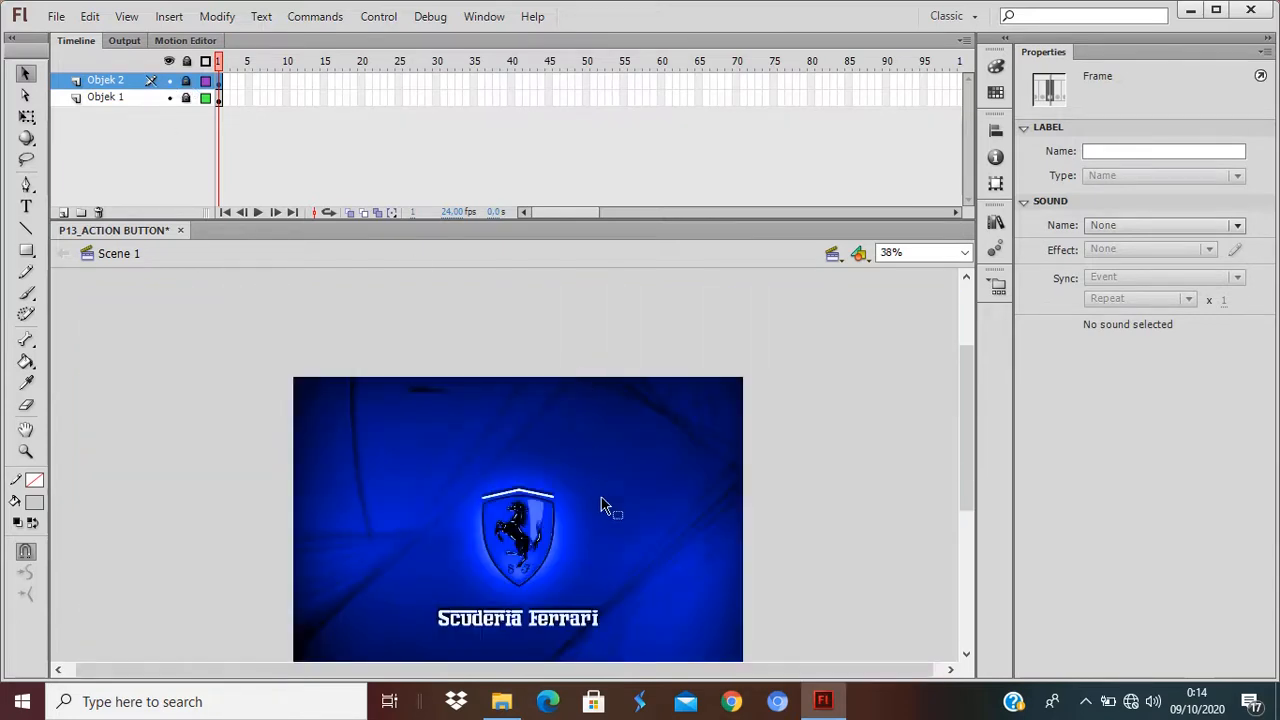
drag(601, 498, 587, 422)
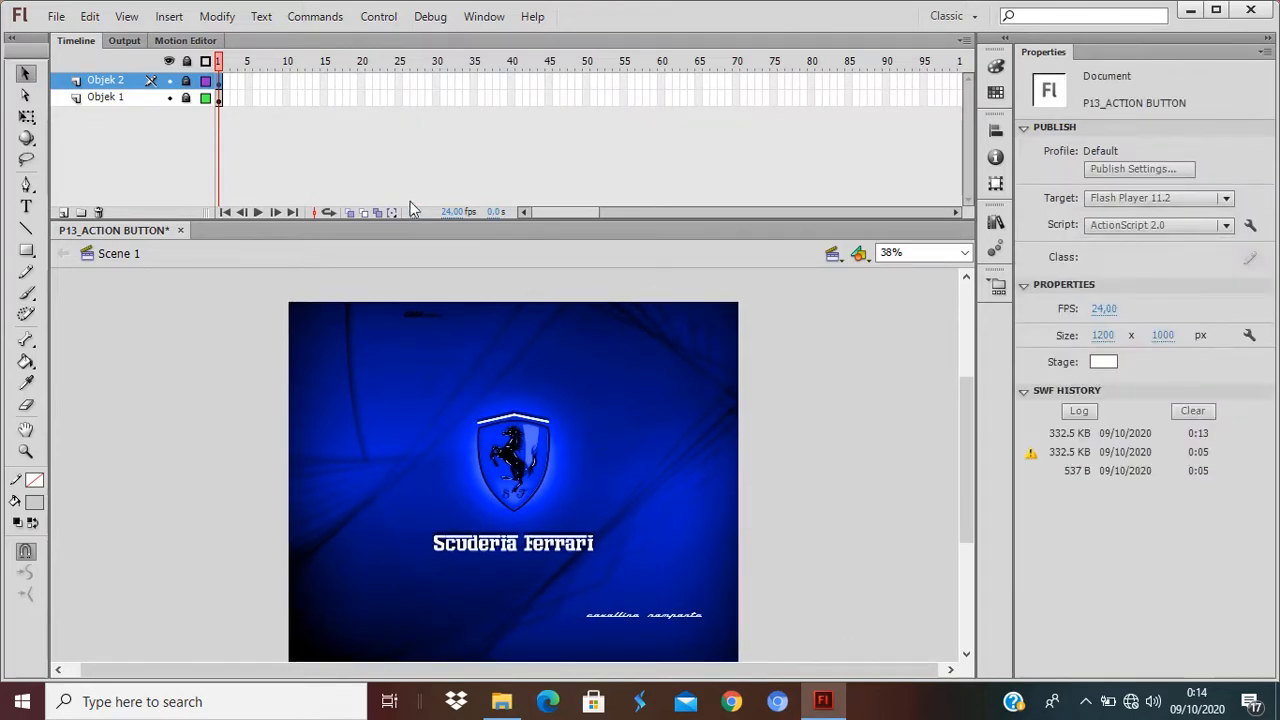
click(63, 213)
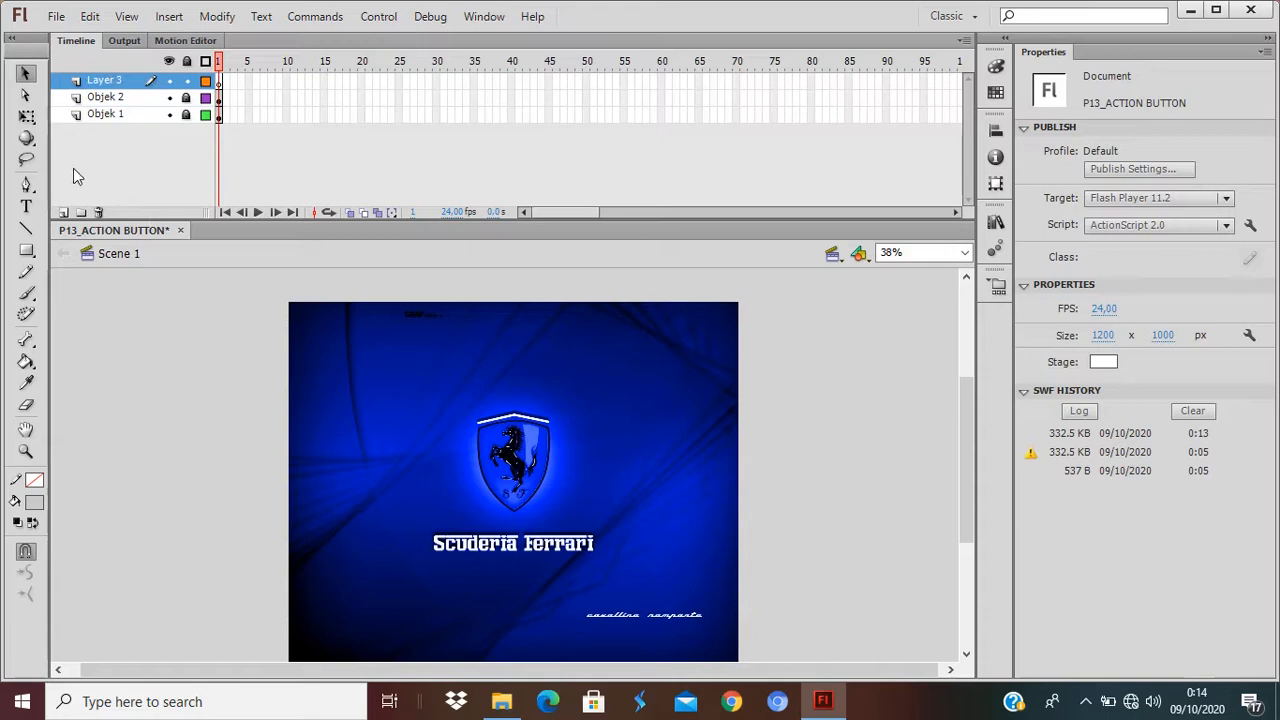
double_click(106, 81)
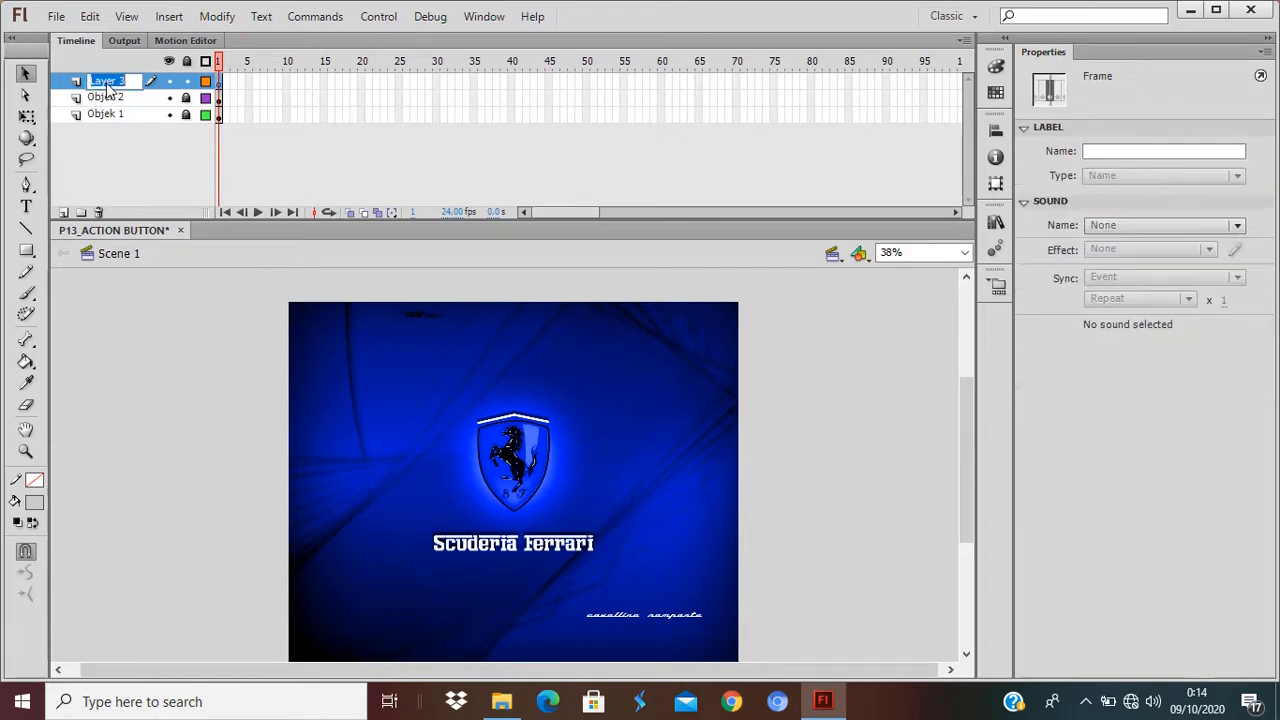
text(Objek 3)
key(Return)
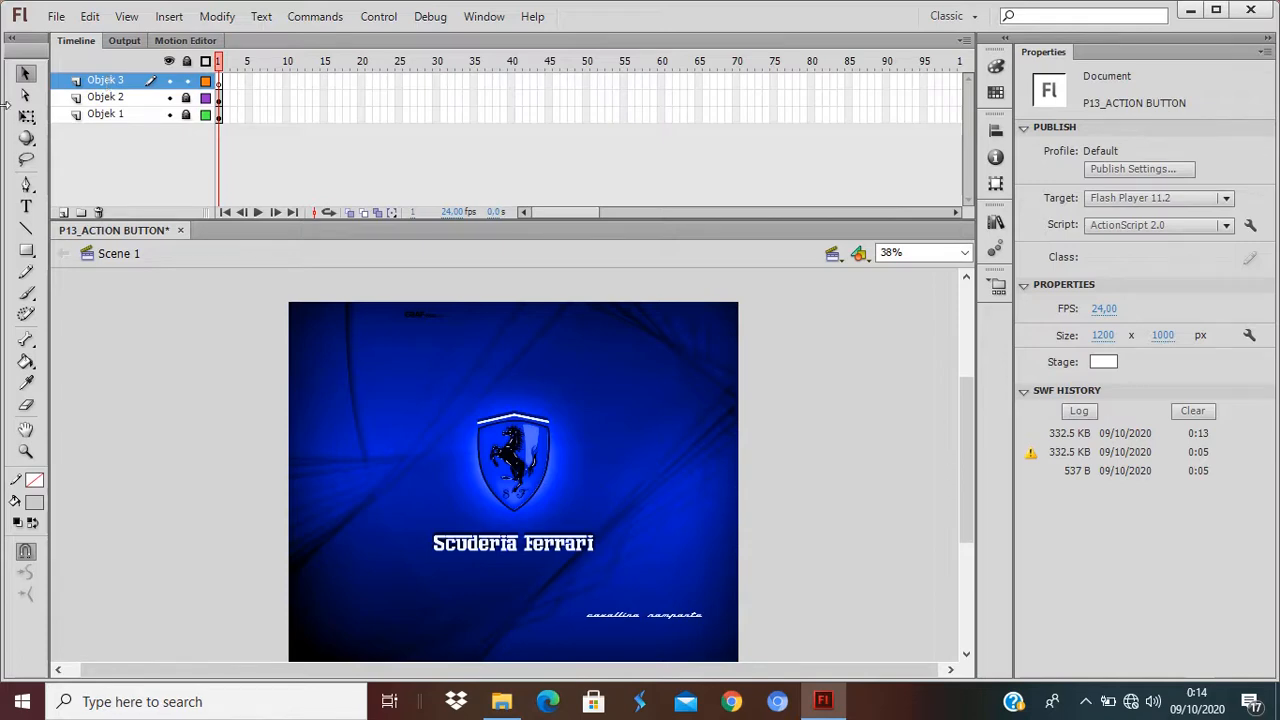
Step: Draw a circle about 131 px across just outside the stage's upper-left corner on Objek 3 and fill it with red
click(27, 252)
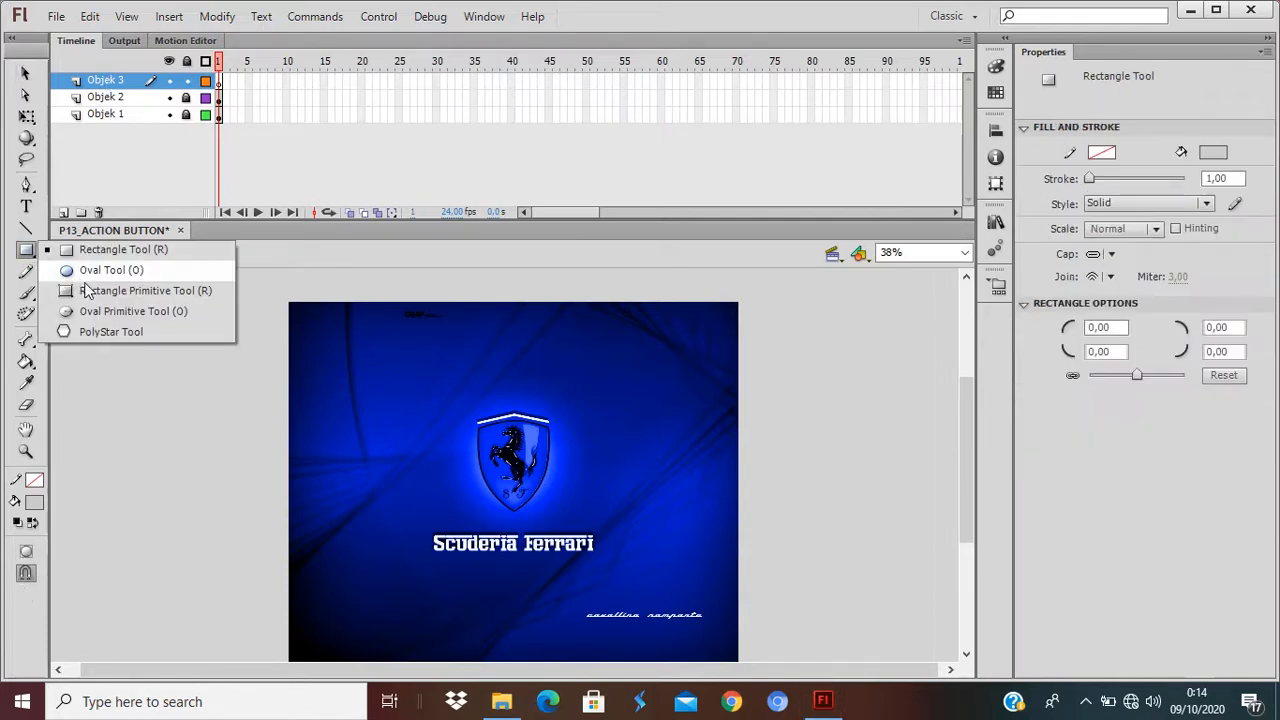
click(100, 270)
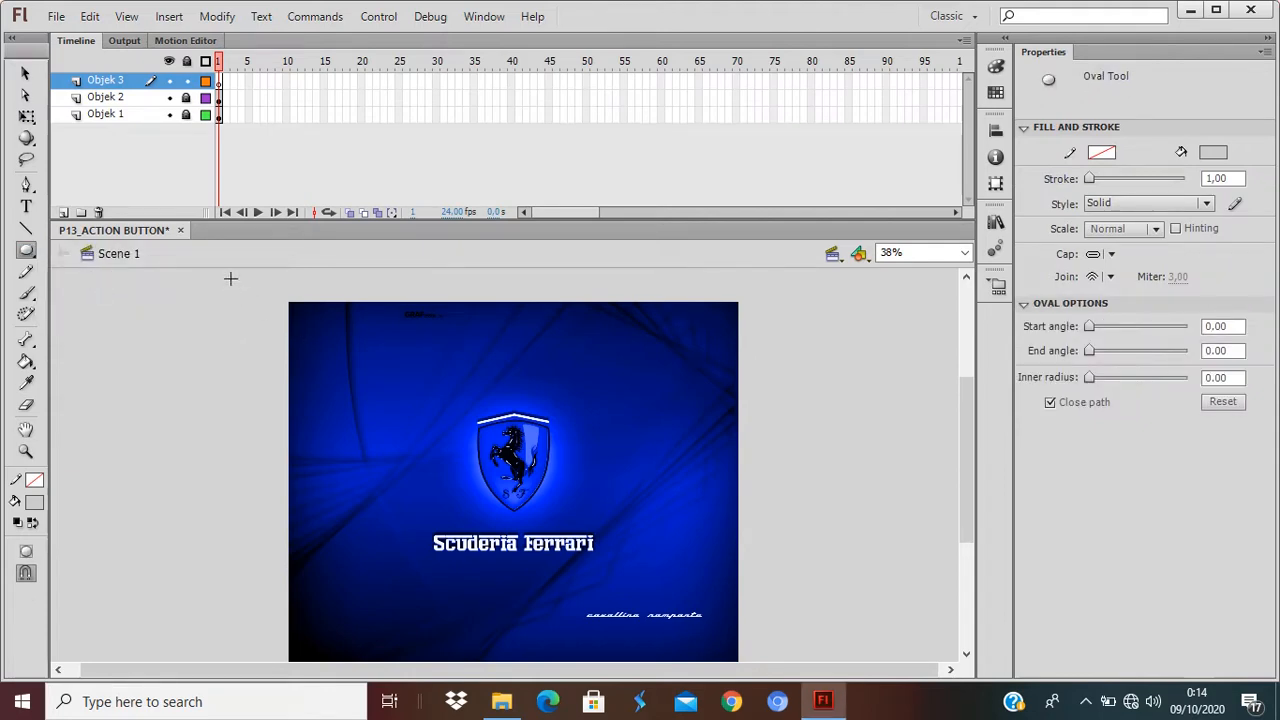
drag(231, 279, 277, 323)
key(v)
click(258, 302)
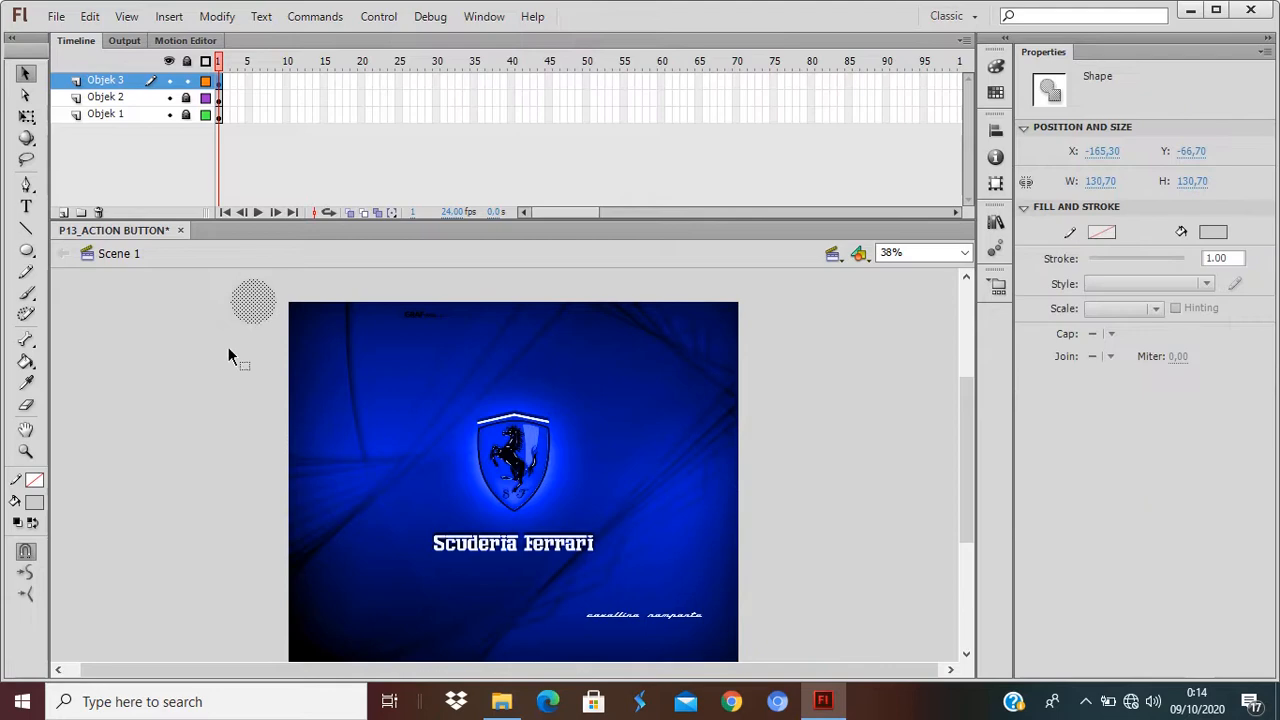
click(36, 503)
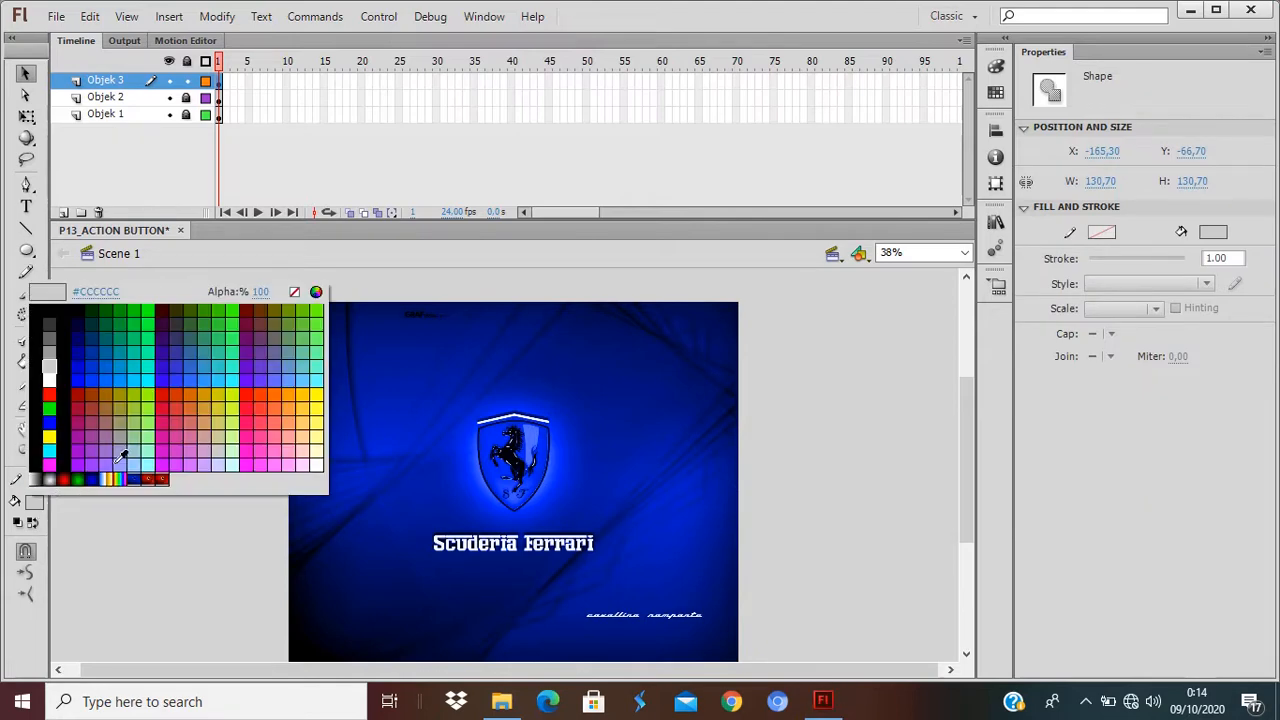
click(50, 392)
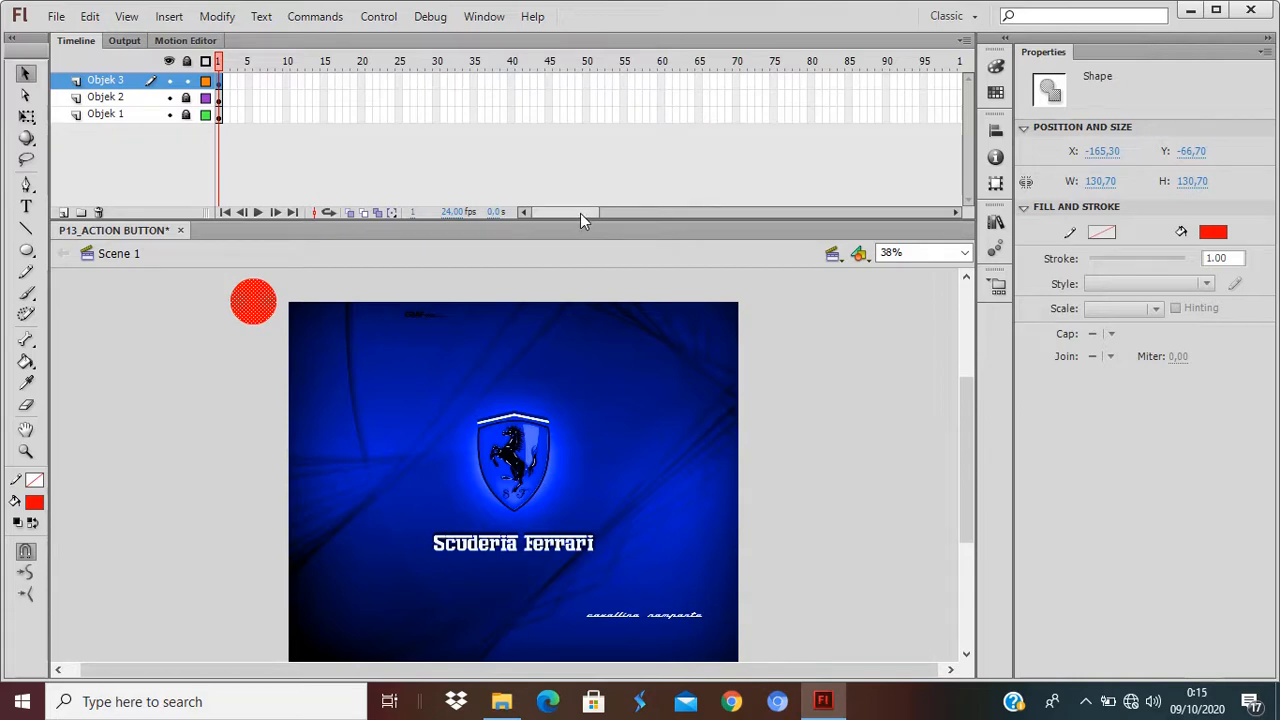
Step: Insert a keyframe at frame 72 of Objek 3 and create a classic tween from frame 1 to it
right_click(752, 82)
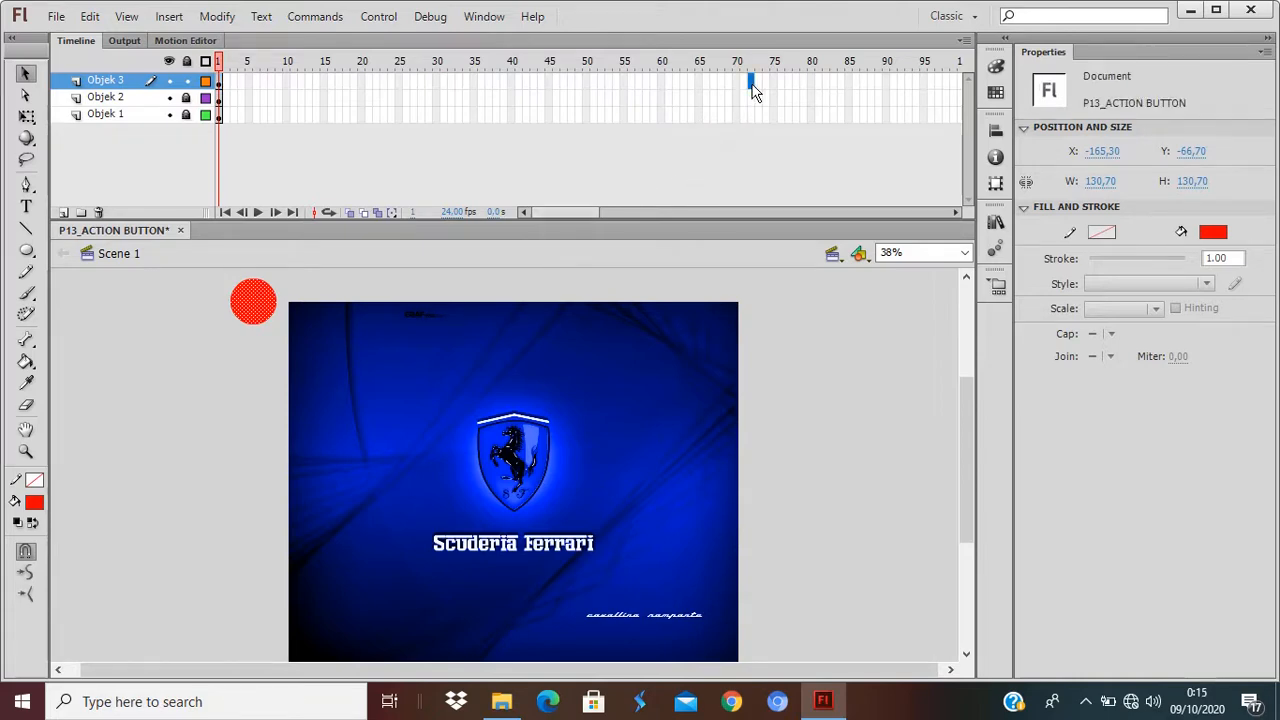
click(806, 215)
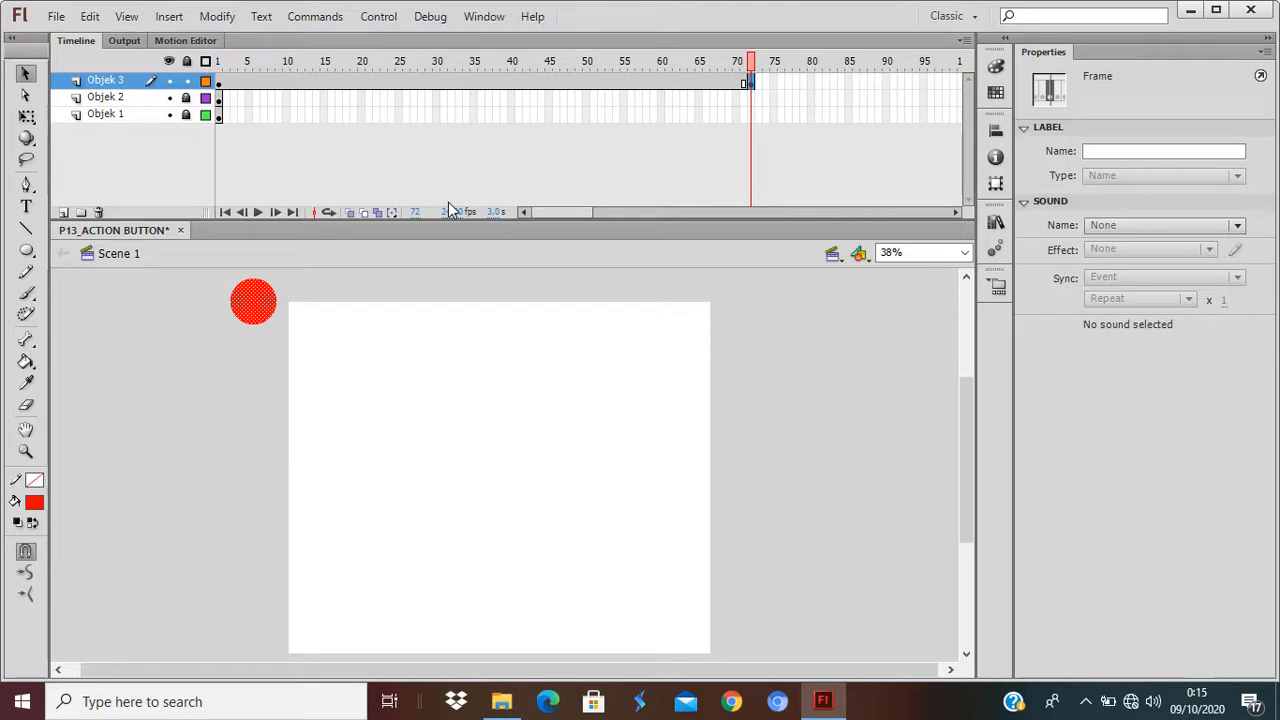
right_click(290, 90)
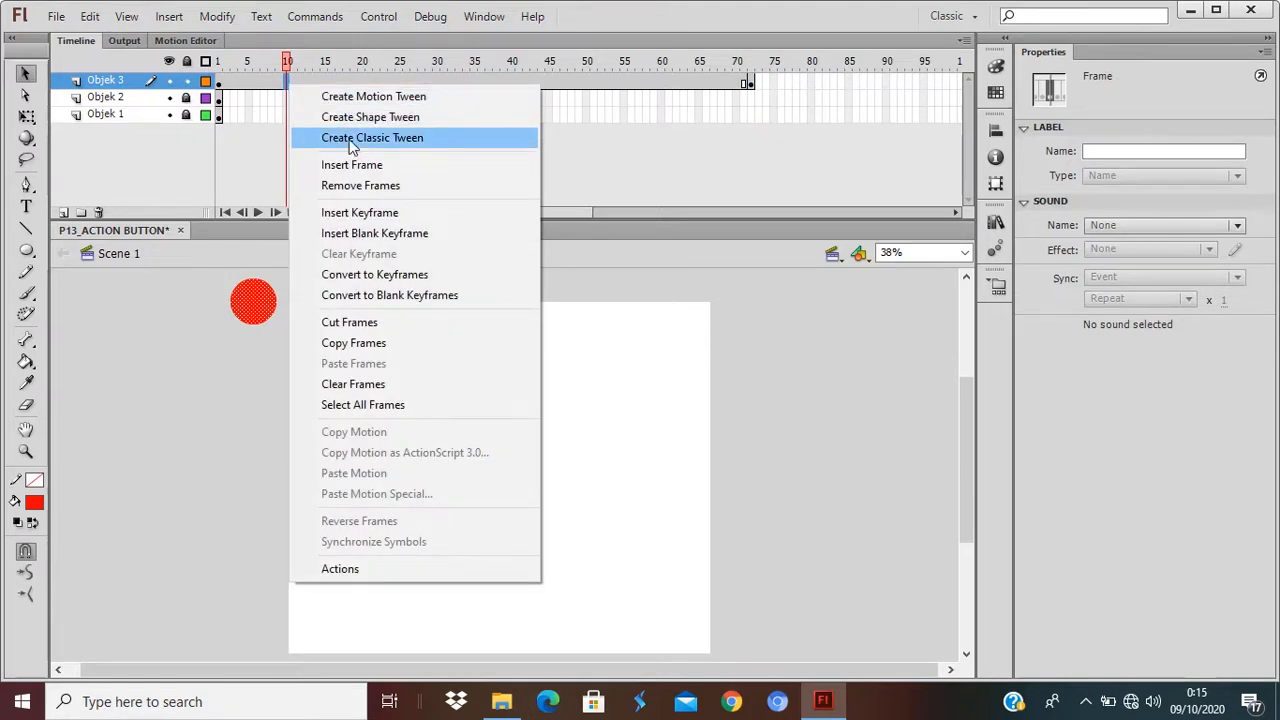
click(352, 140)
Step: Move the red circle at frame 72 to just outside the stage's lower-right corner
click(751, 82)
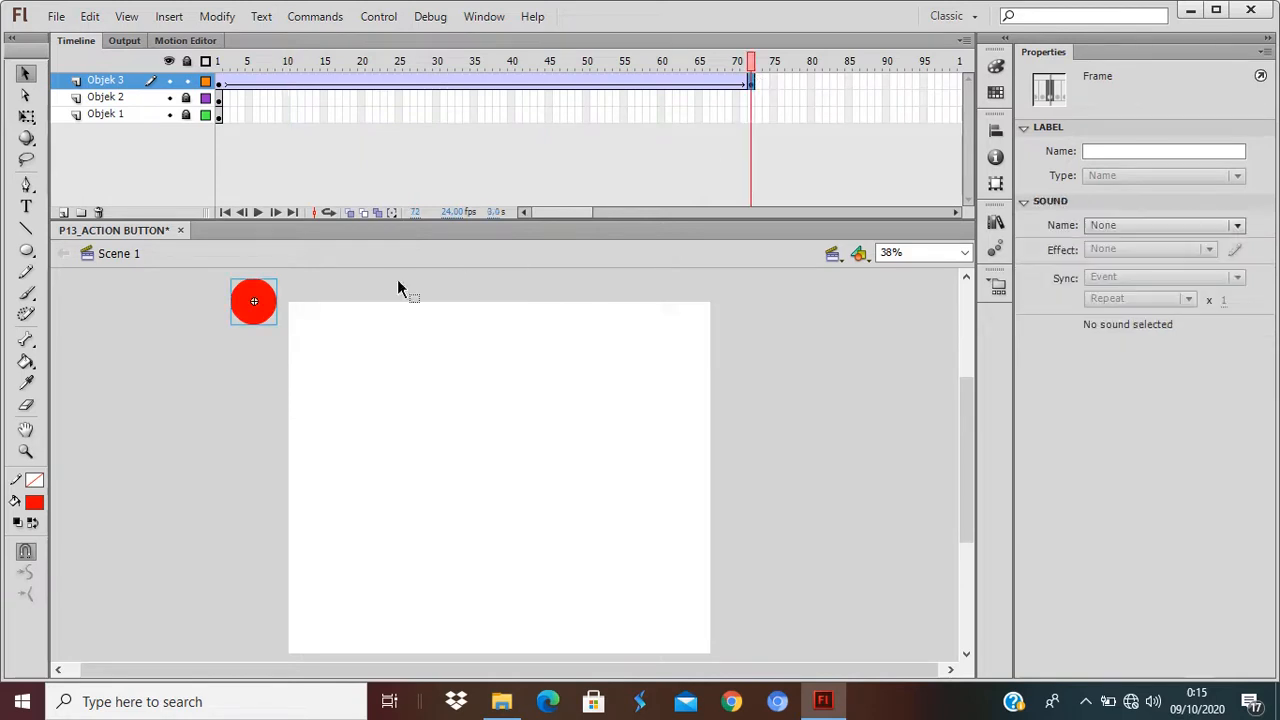
drag(254, 310, 738, 624)
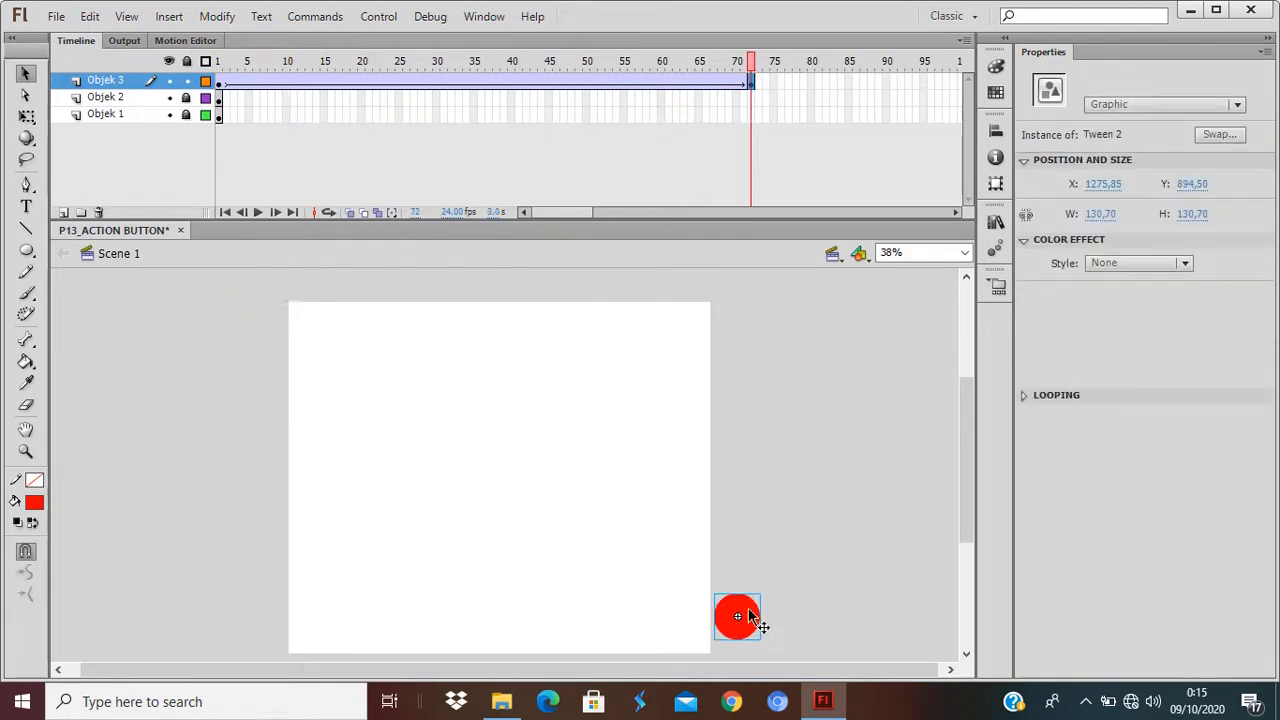
scroll(752, 605, down, 2)
drag(737, 531, 752, 588)
key(Return)
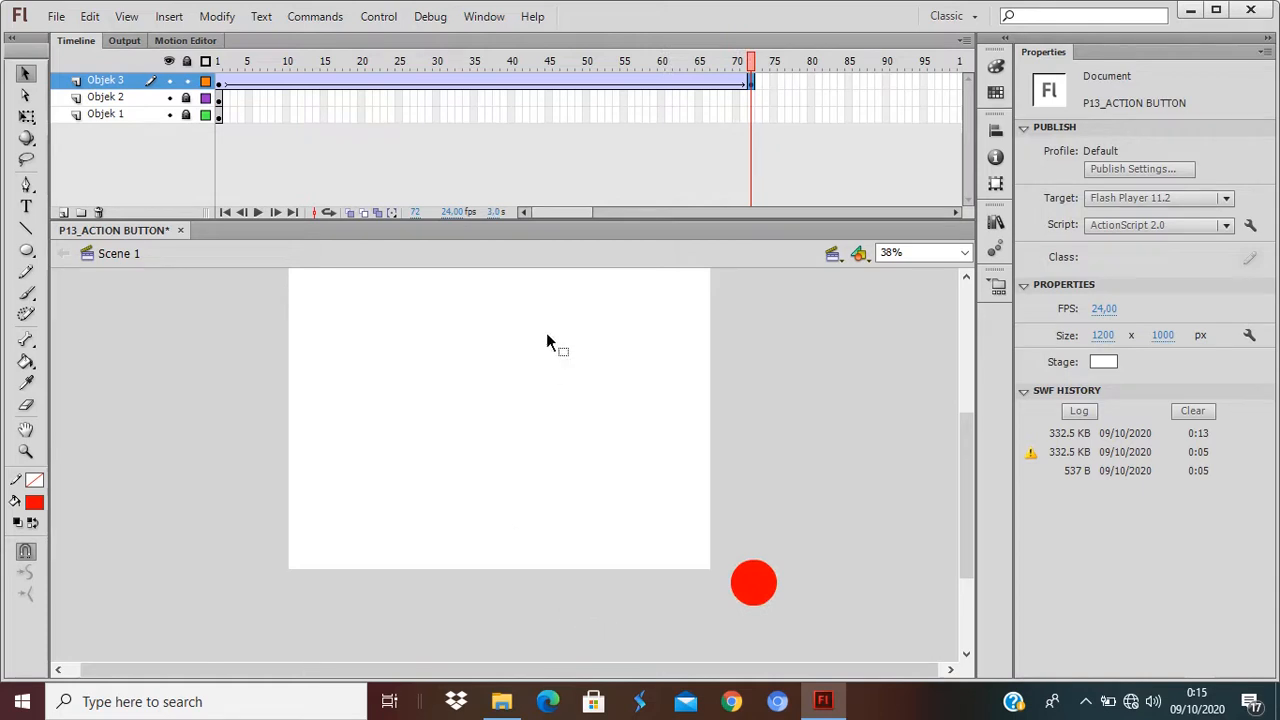
Step: Insert a keyframe at frame 115 of Objek 3 and create a classic tween between frames 72 and 115
drag(567, 215, 592, 218)
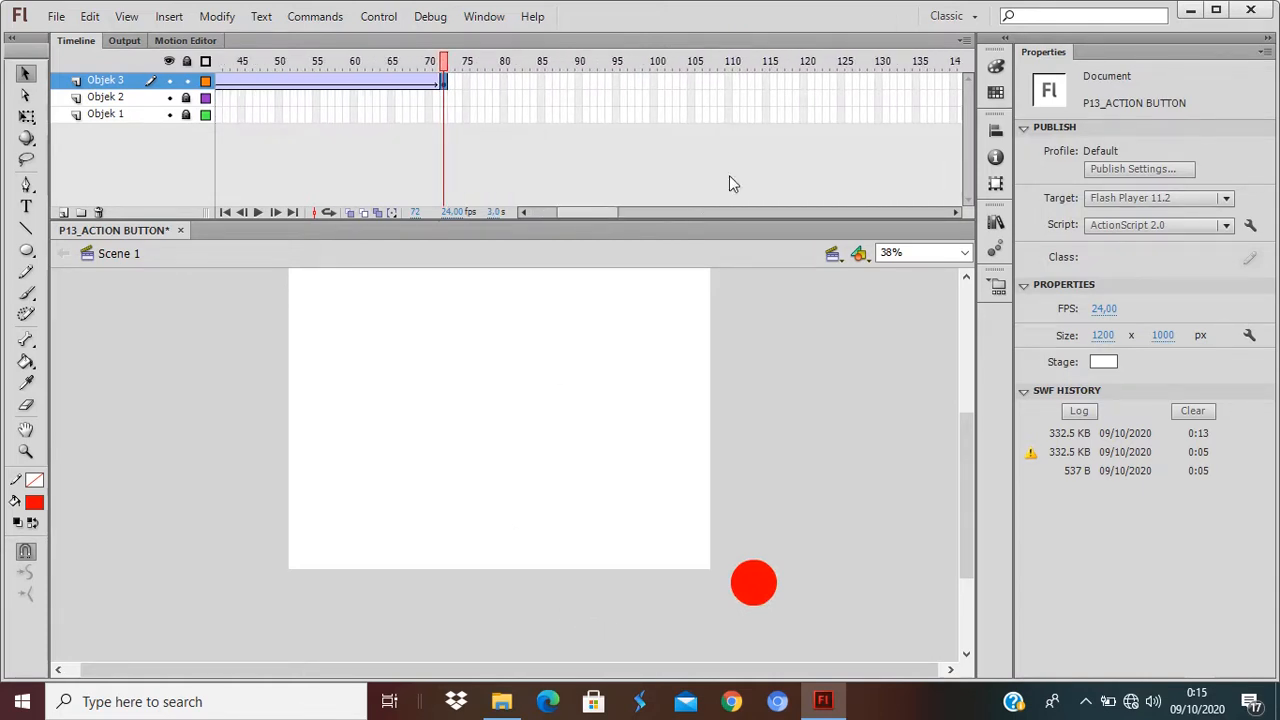
right_click(766, 81)
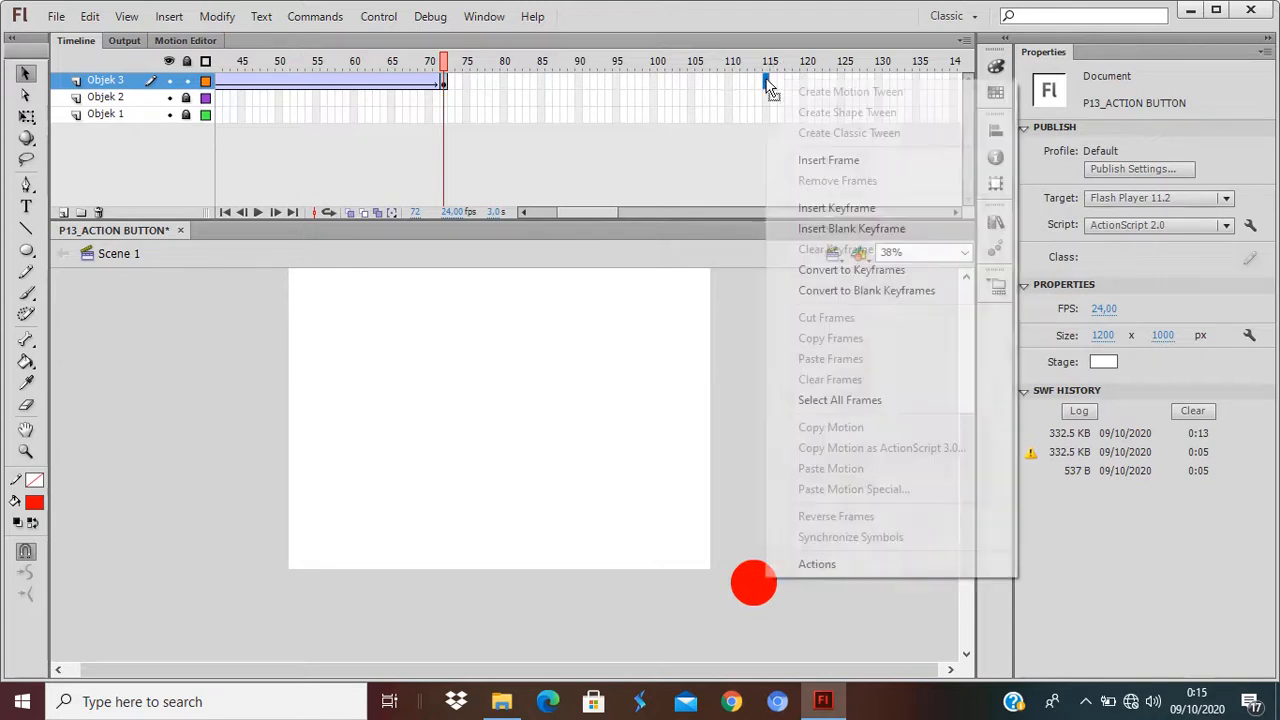
click(834, 206)
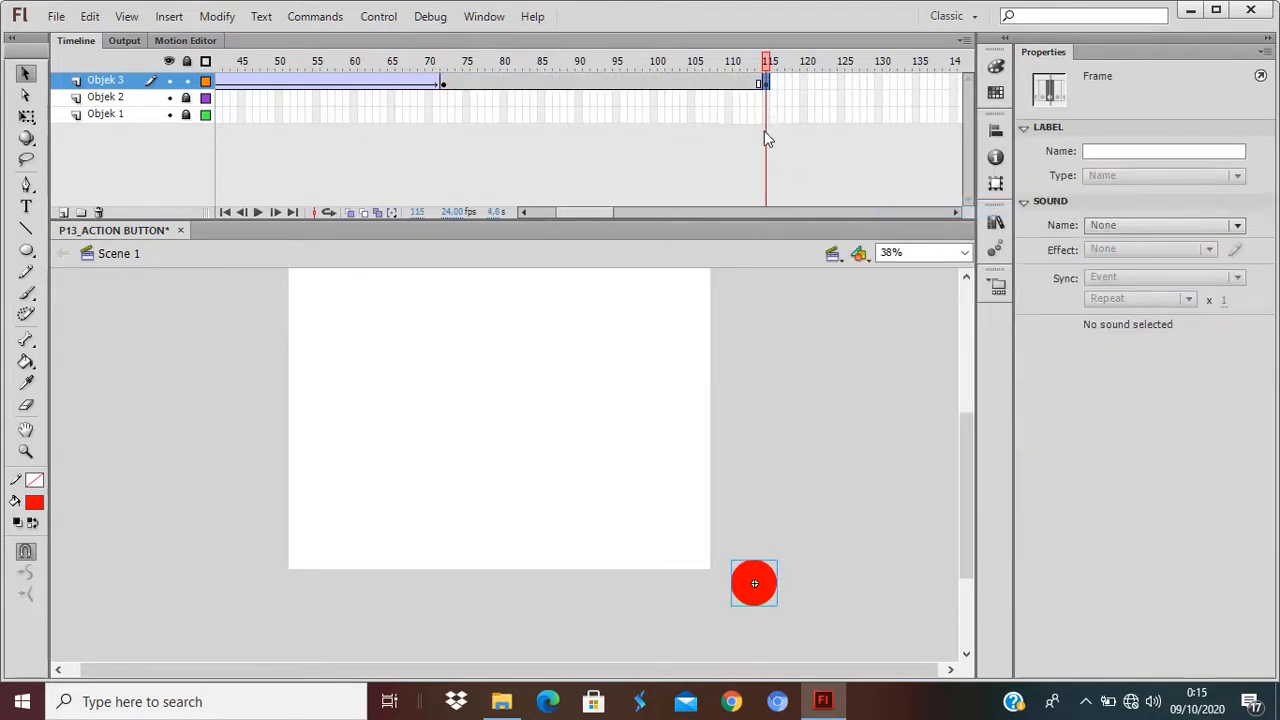
right_click(722, 84)
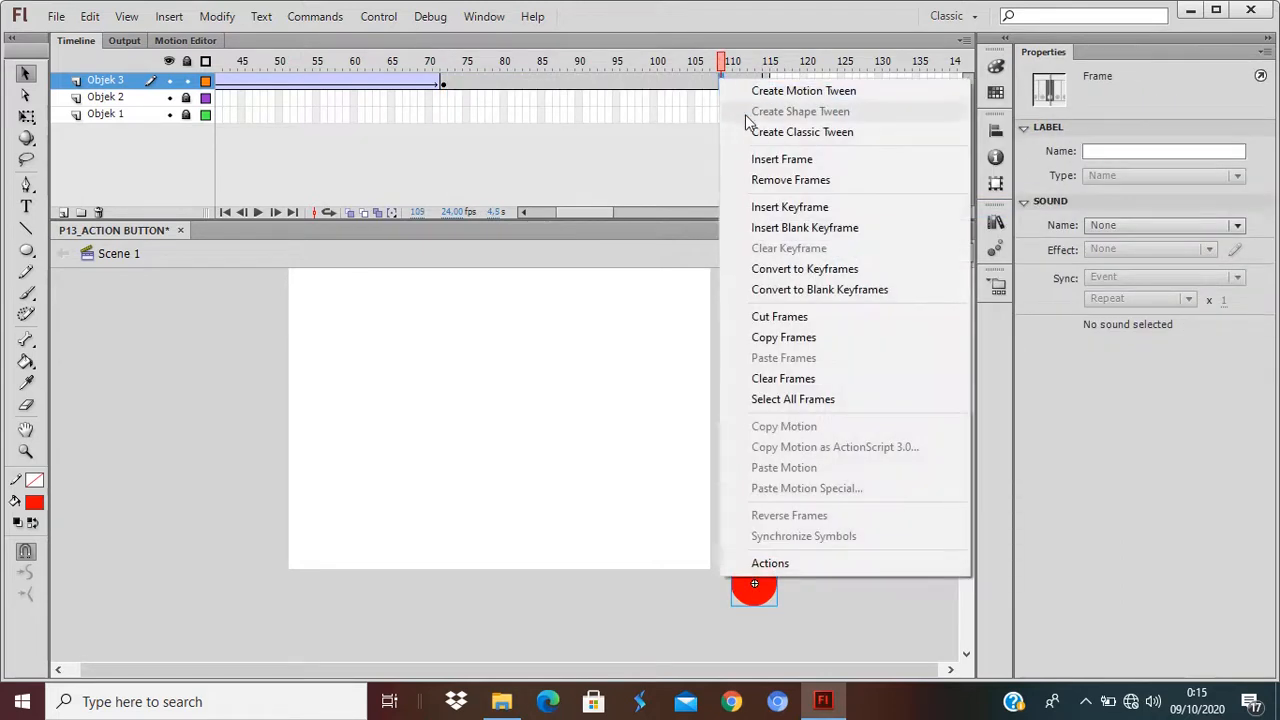
click(758, 130)
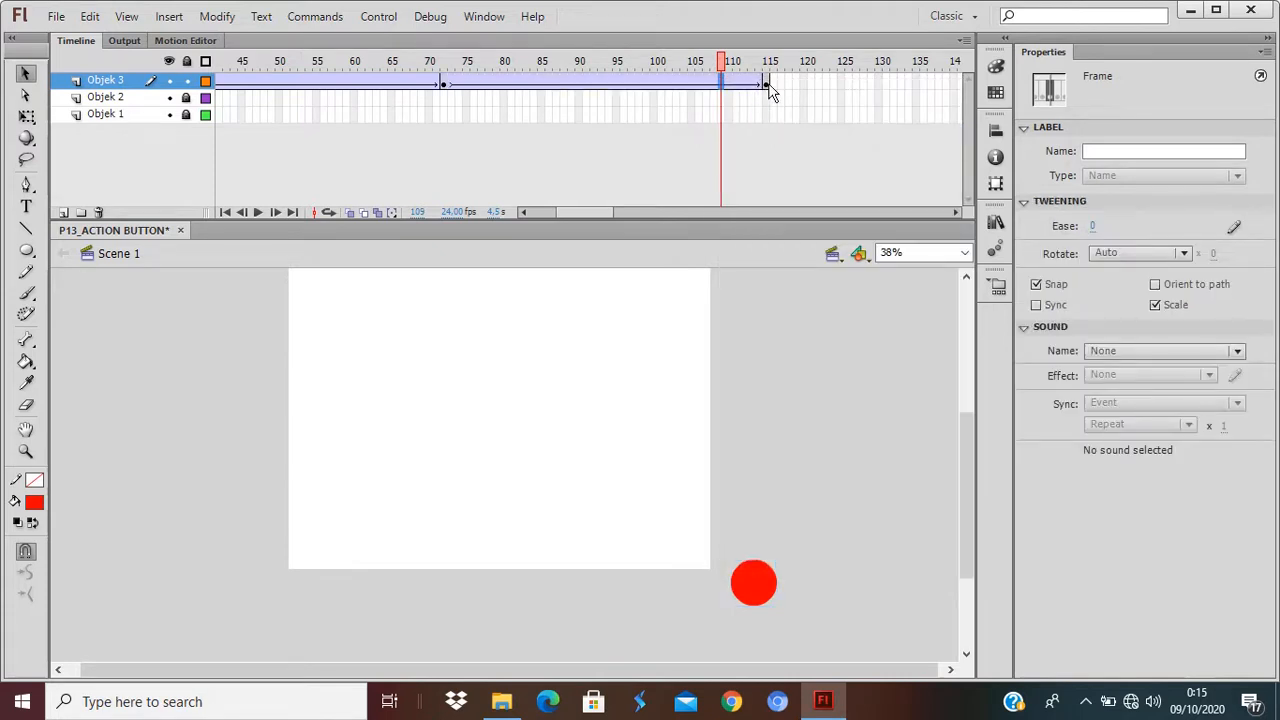
Step: Move the red circle at frame 115 to the middle of the stage, at about X 601, Y 516
click(767, 83)
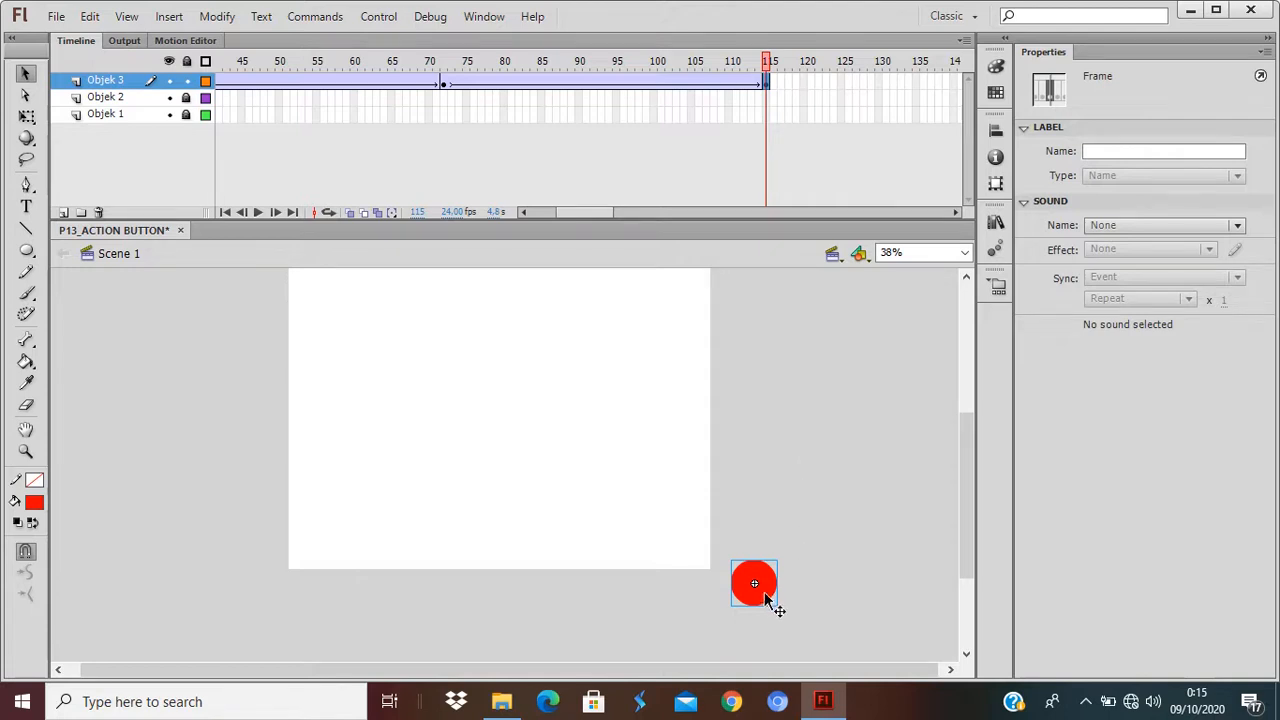
drag(764, 592, 513, 417)
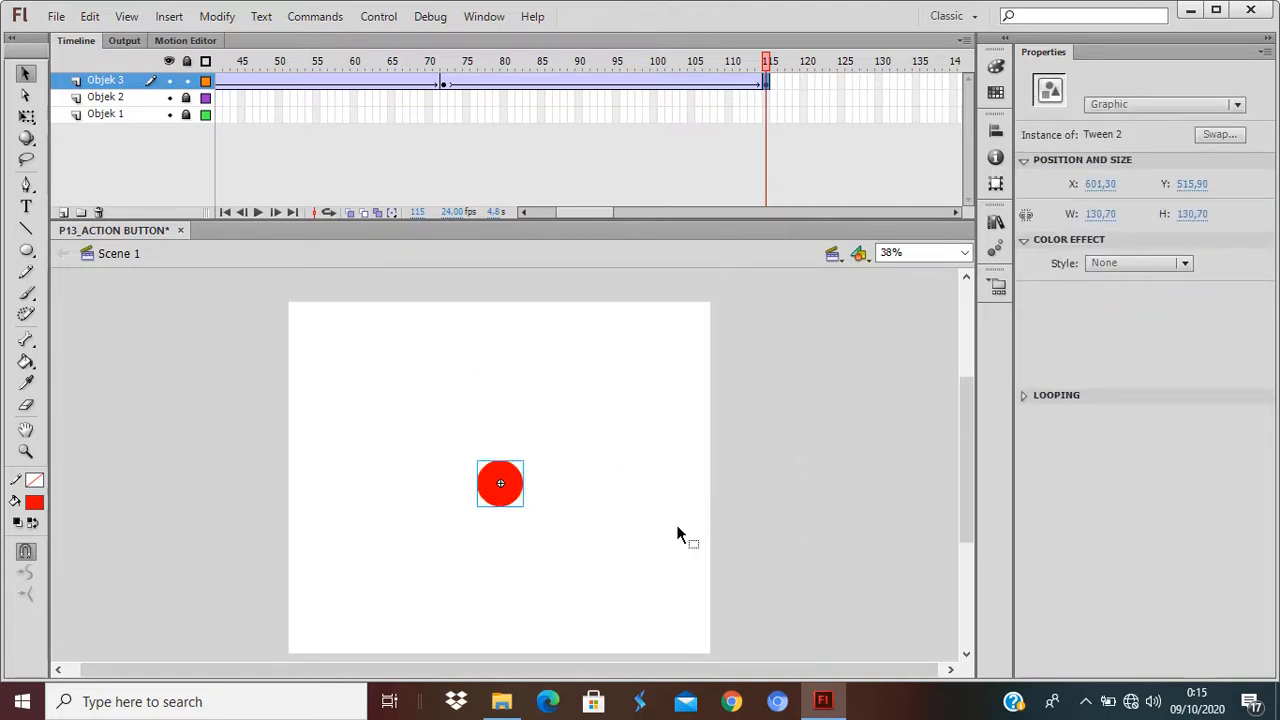
scroll(677, 533, down, 3)
Step: Test the movie to view the circle's animation, close the preview, and scrub the playhead near frame 115
key(ctrl+Return)
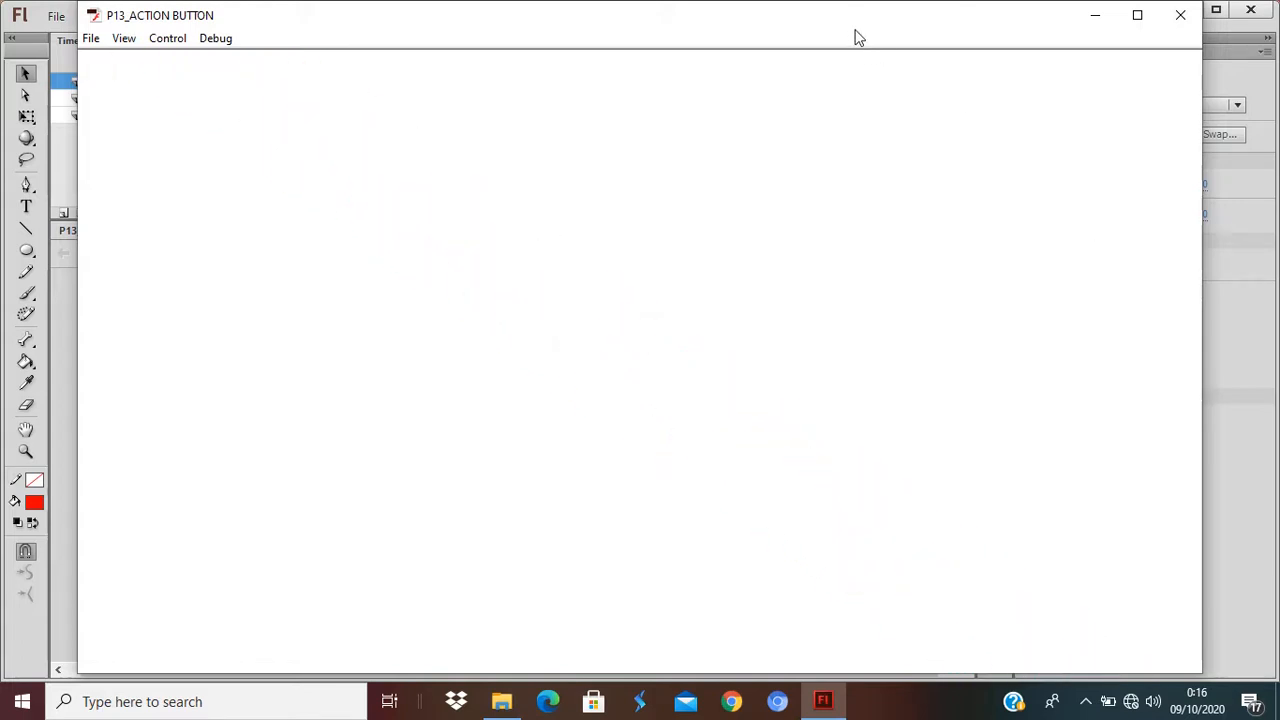
click(1175, 20)
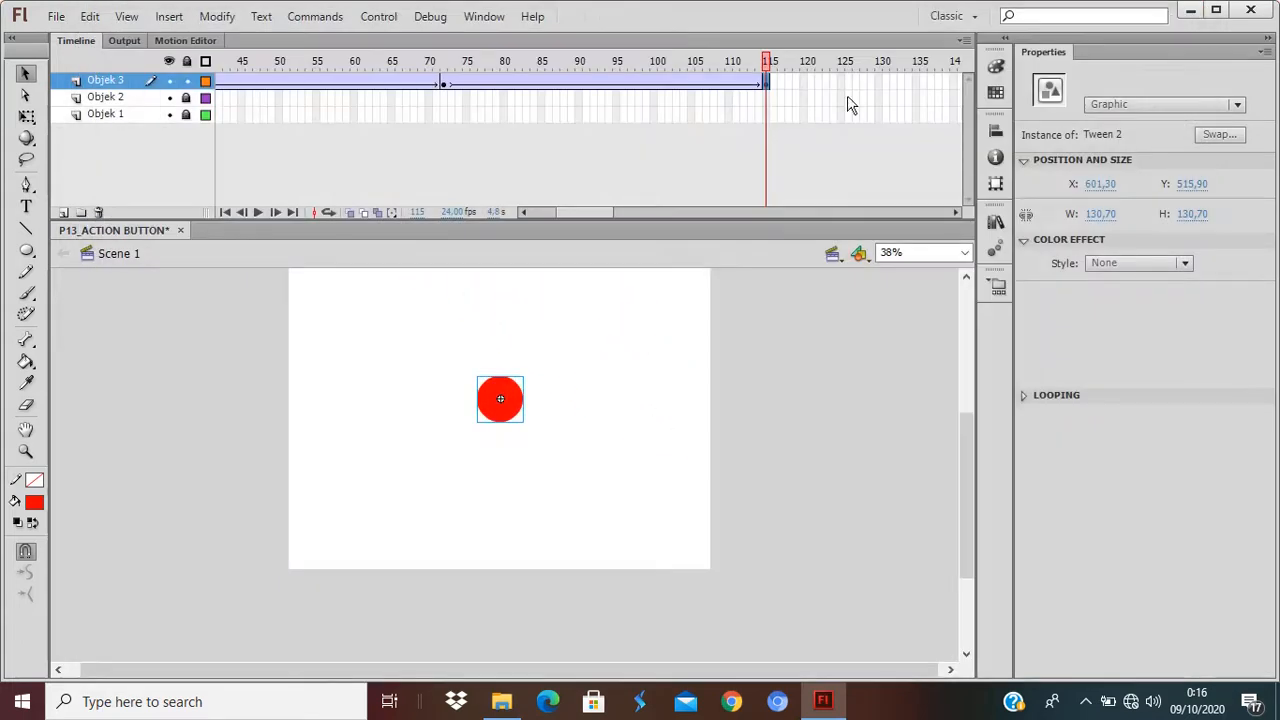
mouse_move(780, 67)
mouse_down()
mouse_move(429, 60)
mouse_move(388, 45)
mouse_move(762, 80)
mouse_up()
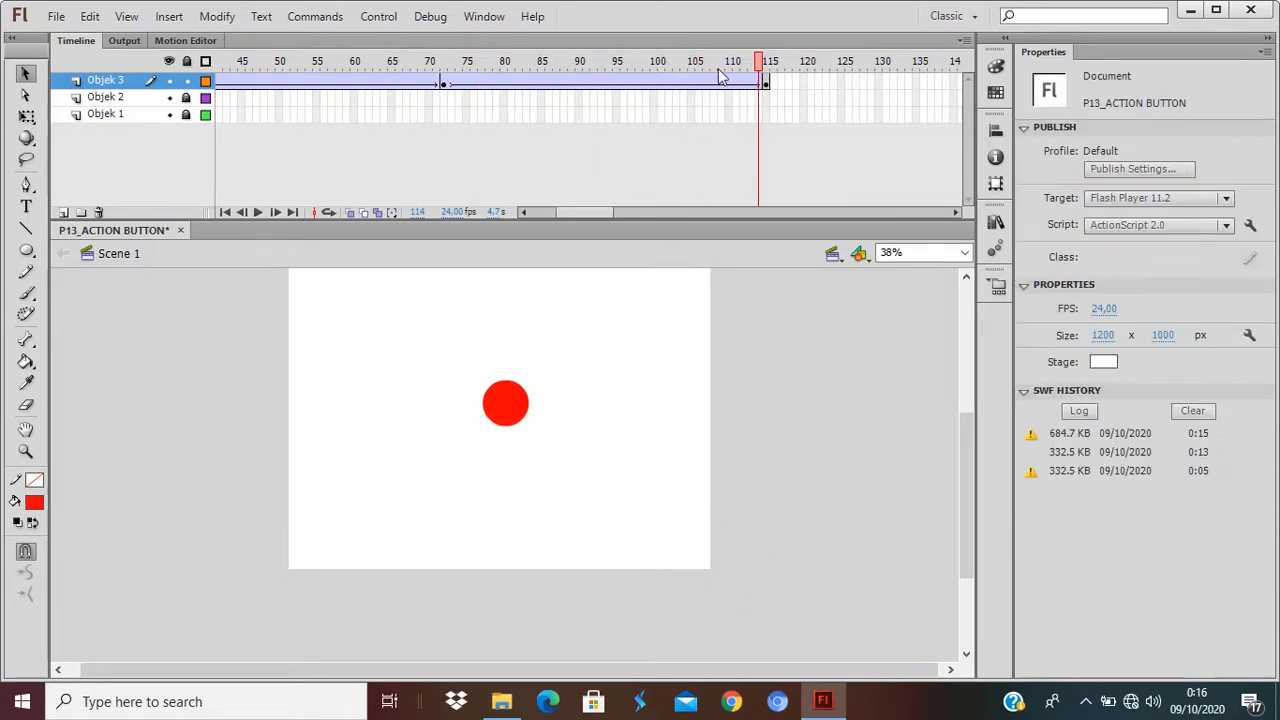
Step: Insert a keyframe at frame 175 of Objek 3 and create a classic tween between frames 115 and 175
drag(569, 213, 613, 216)
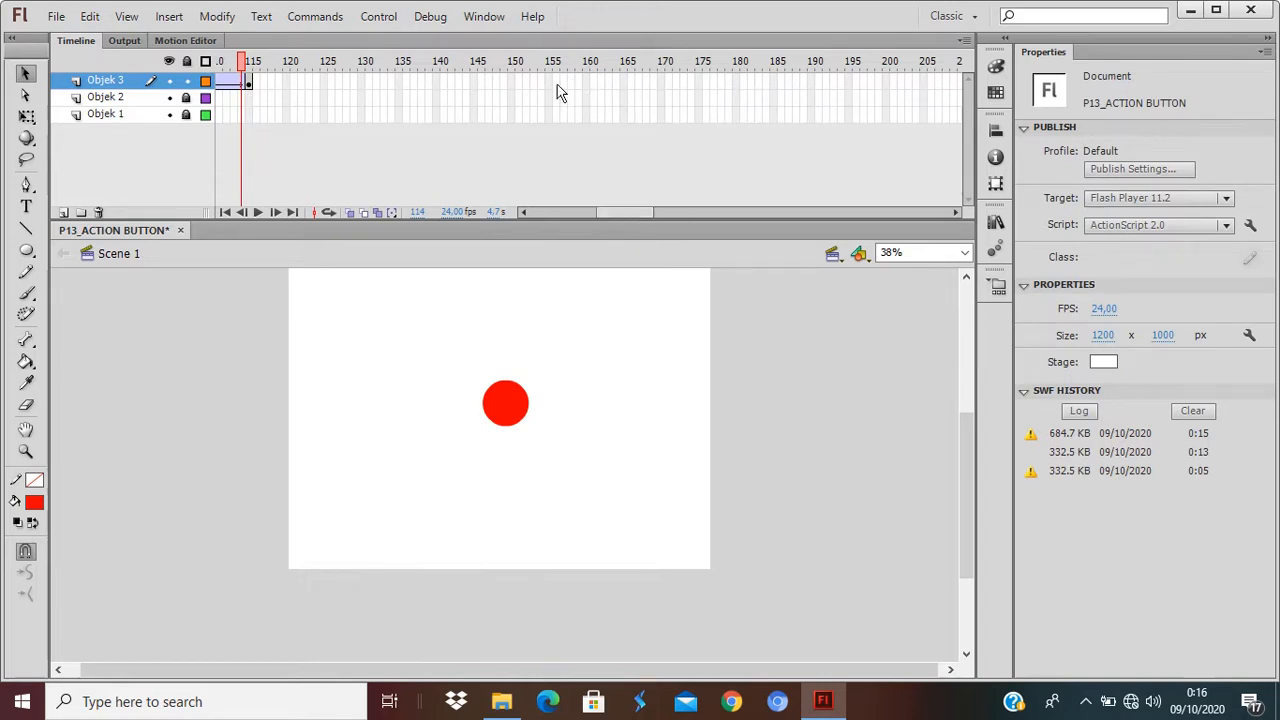
key(period)
click(511, 81)
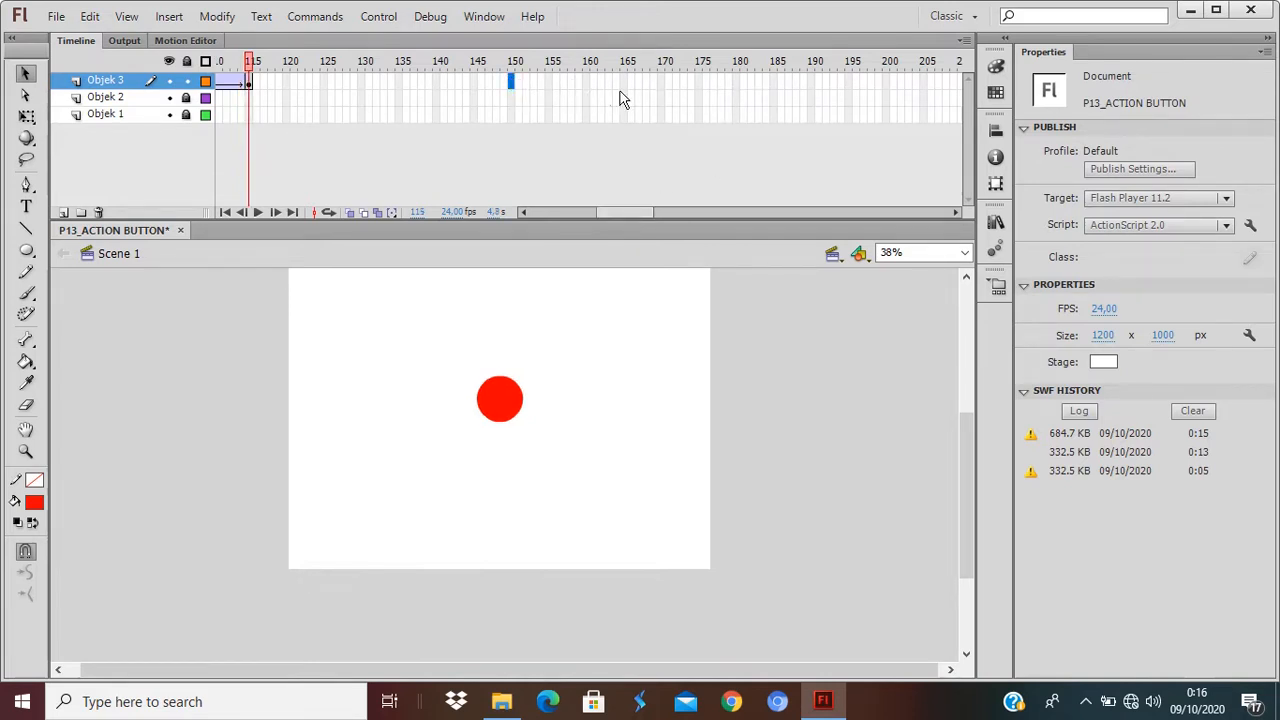
right_click(699, 76)
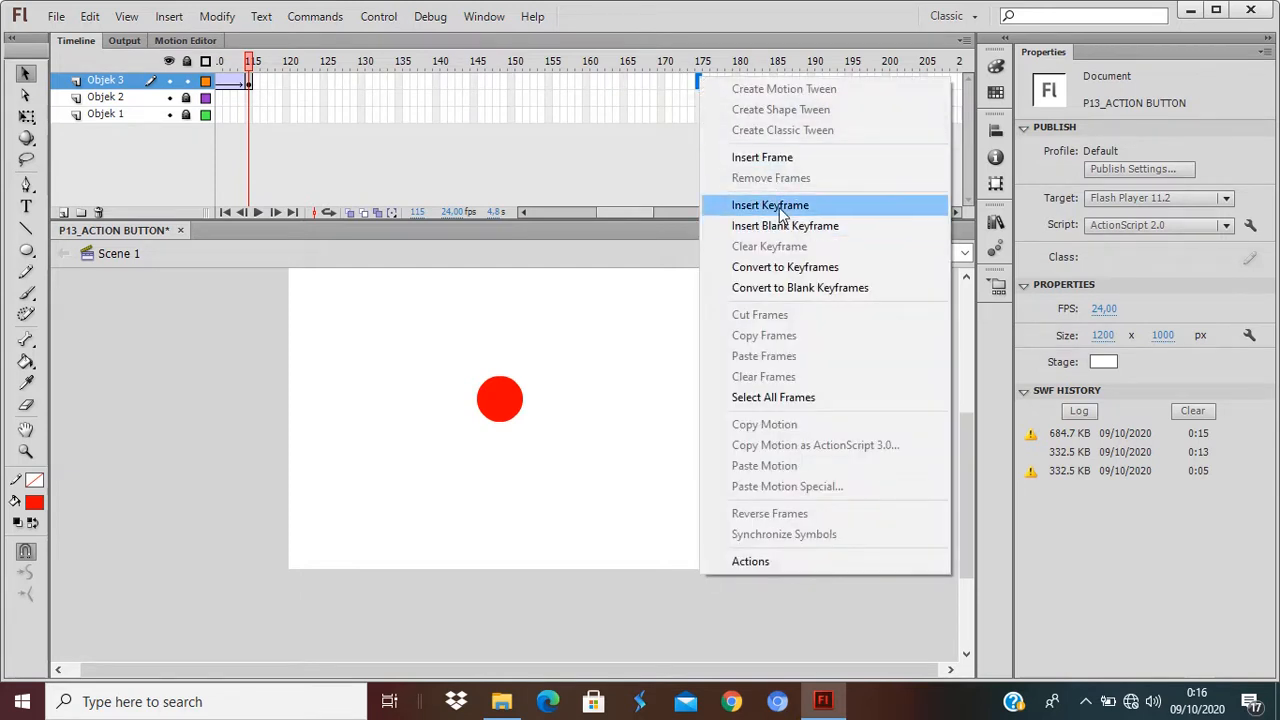
click(779, 207)
right_click(673, 84)
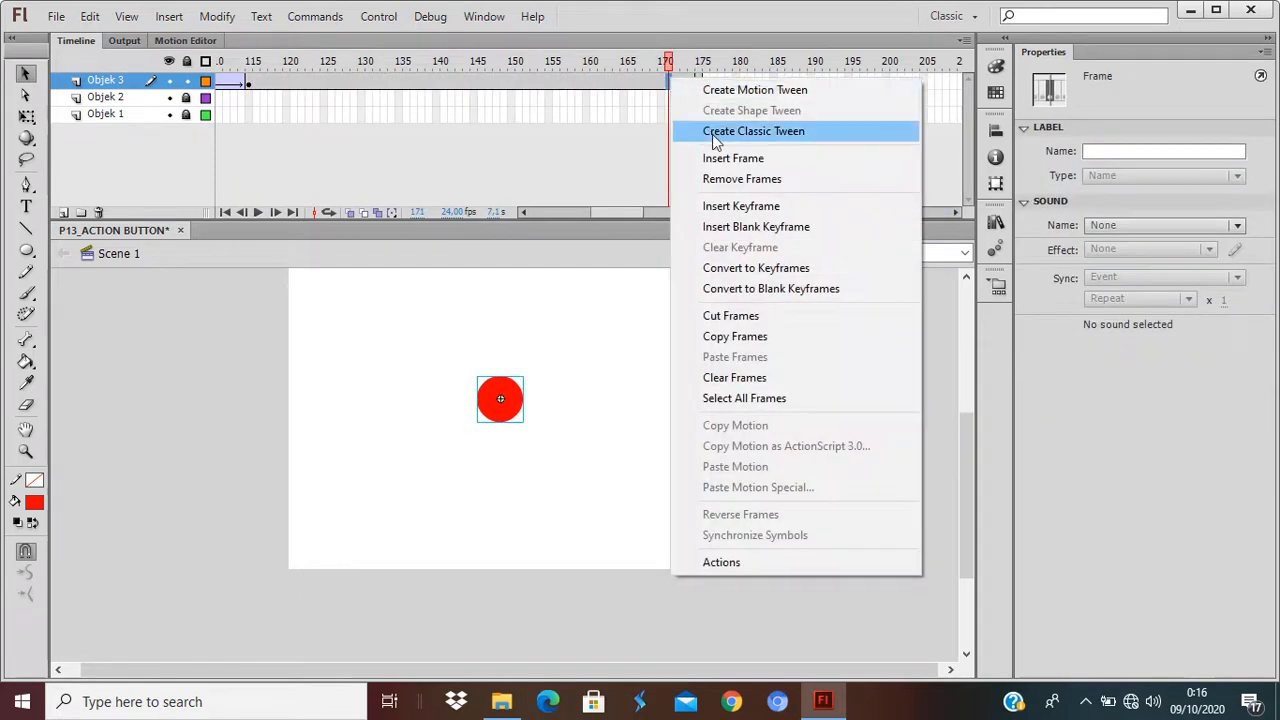
click(718, 130)
Step: Enlarge the red circle at frame 175 to about 1325 px wide and high, then test the movie and close the preview
click(699, 84)
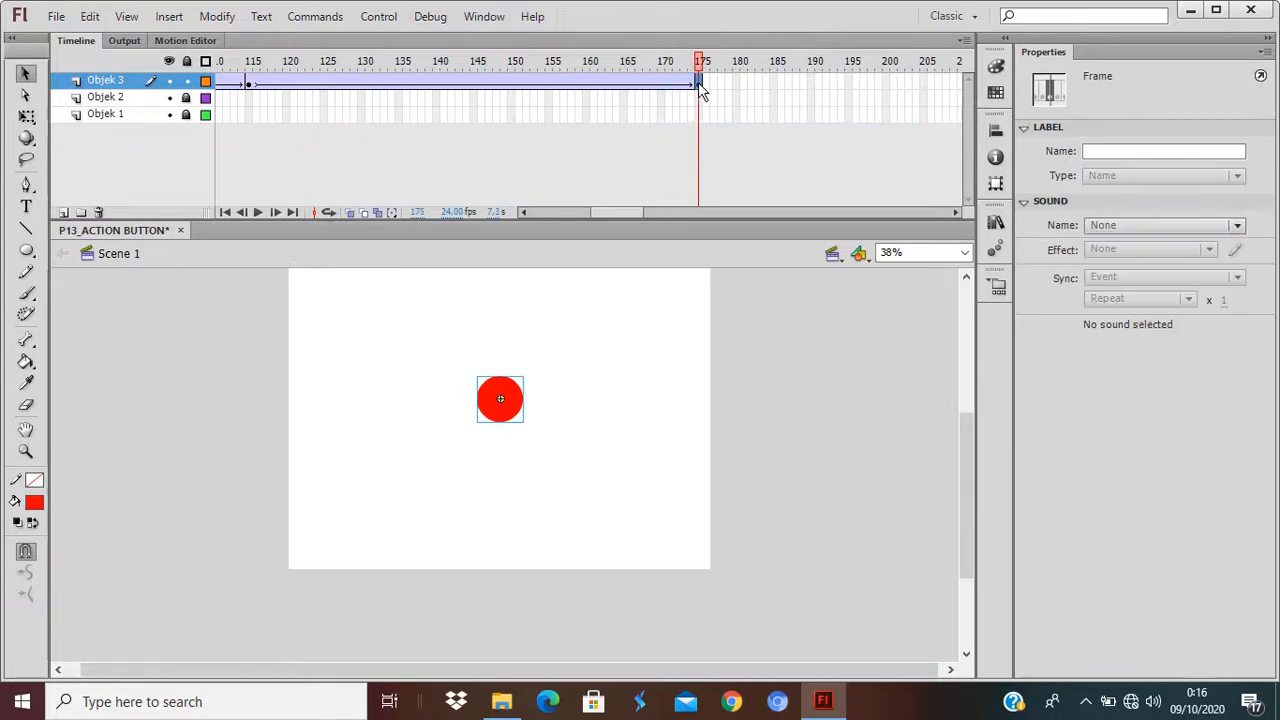
click(26, 116)
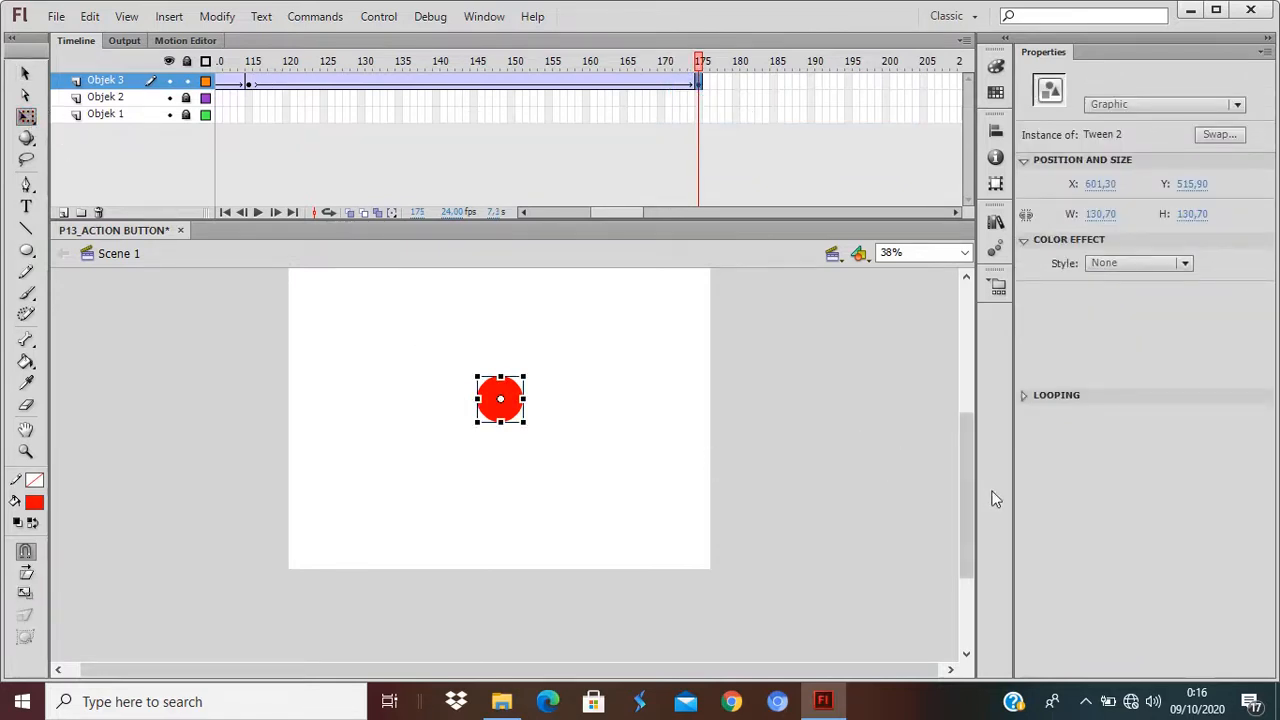
drag(967, 495, 969, 462)
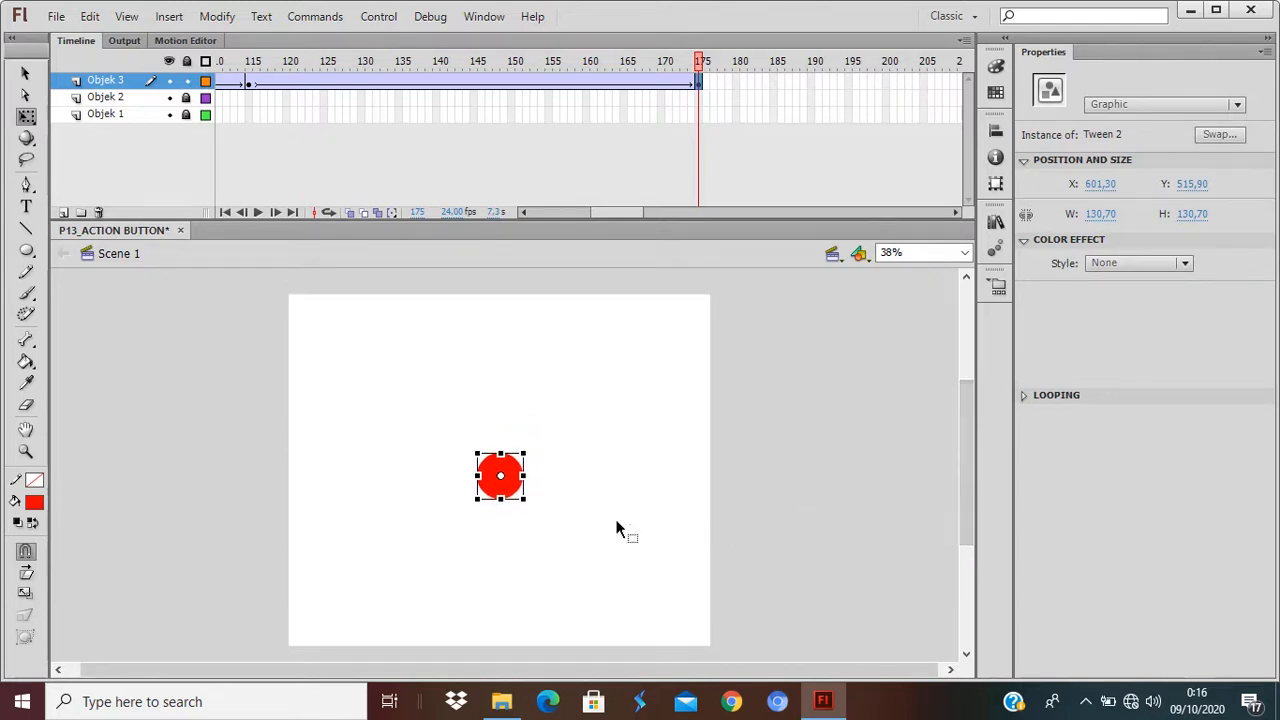
drag(522, 498, 891, 712)
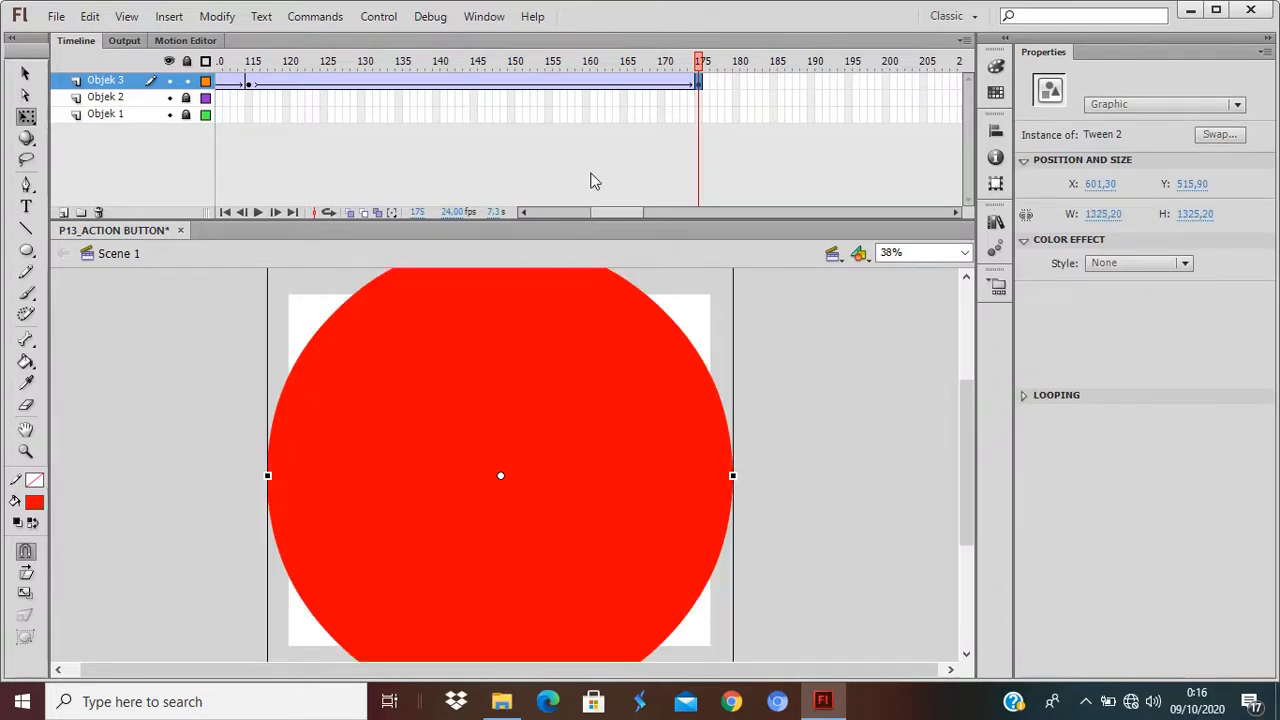
key(ctrl+Return)
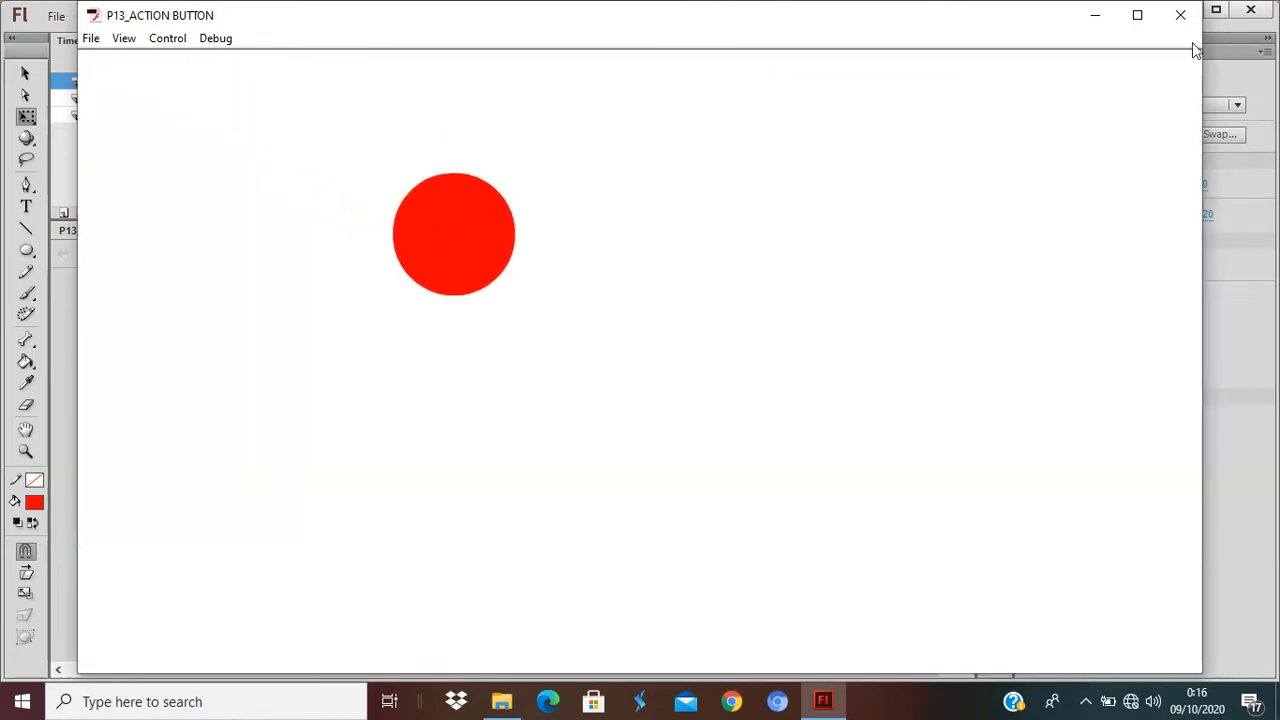
click(1182, 15)
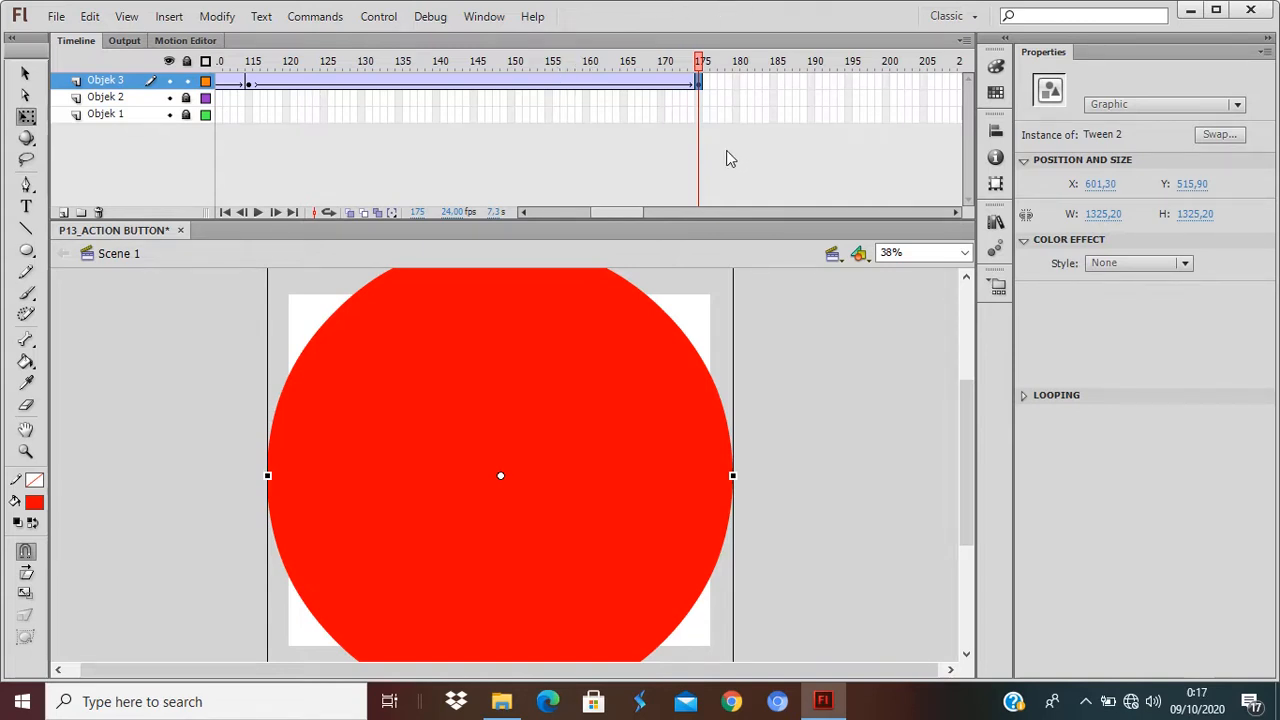
Step: Extend the Objek 2 and Objek 1 layers by inserting a frame at frame 175 on each
right_click(699, 97)
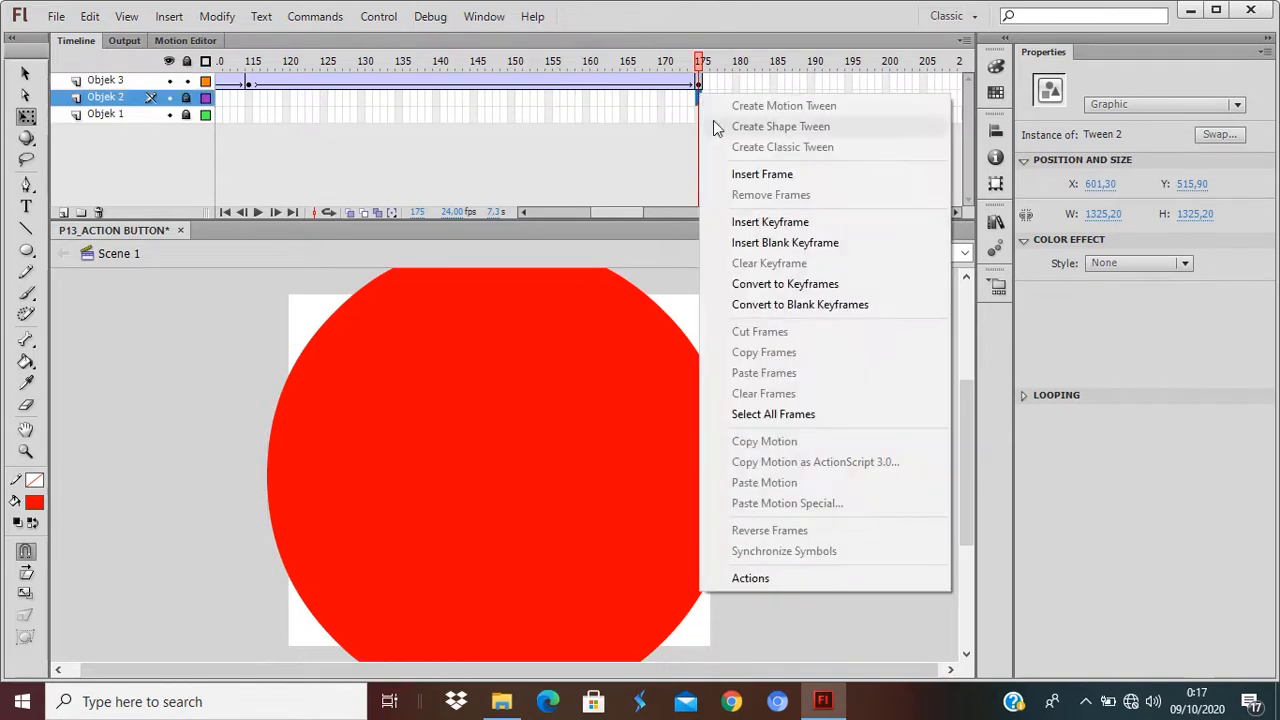
click(763, 174)
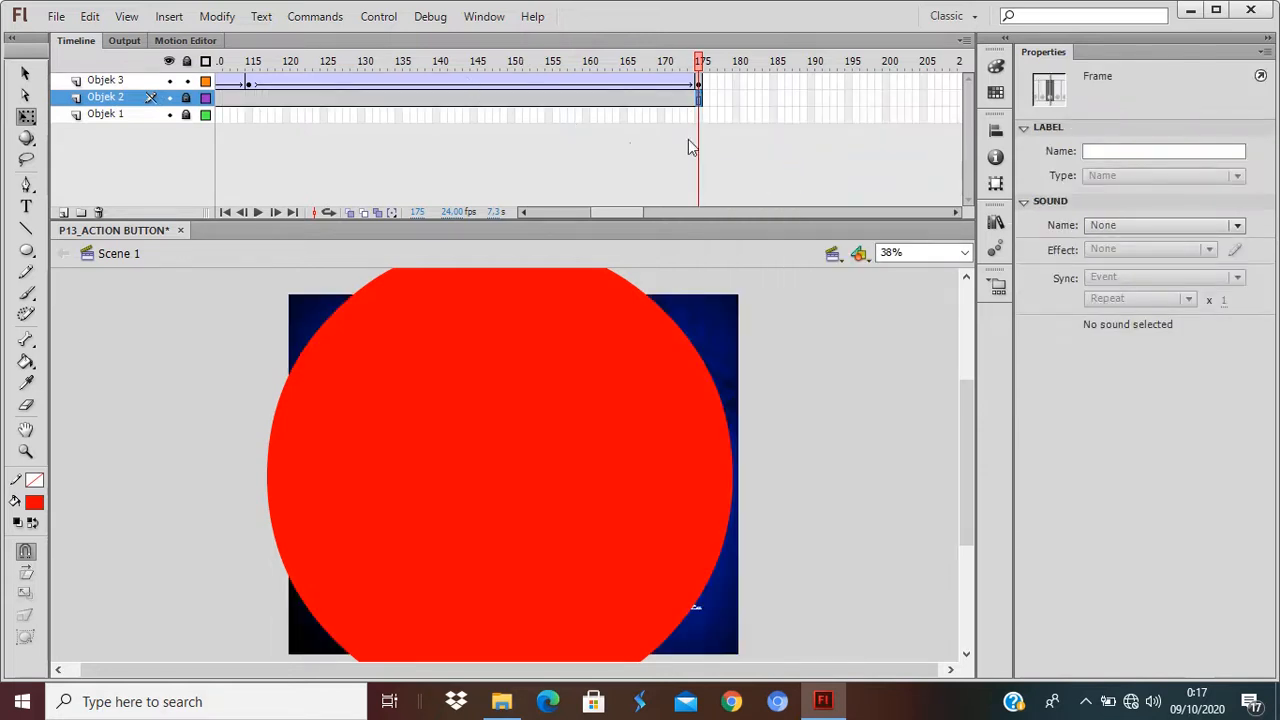
right_click(702, 114)
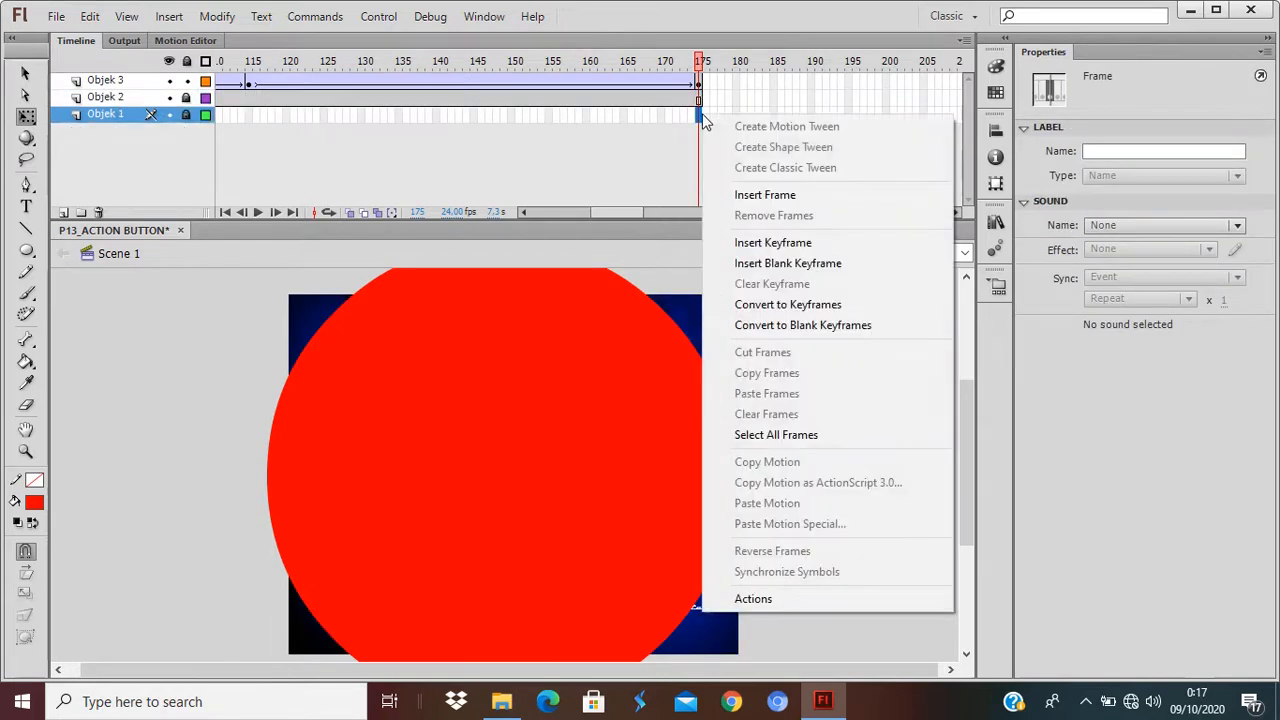
click(768, 196)
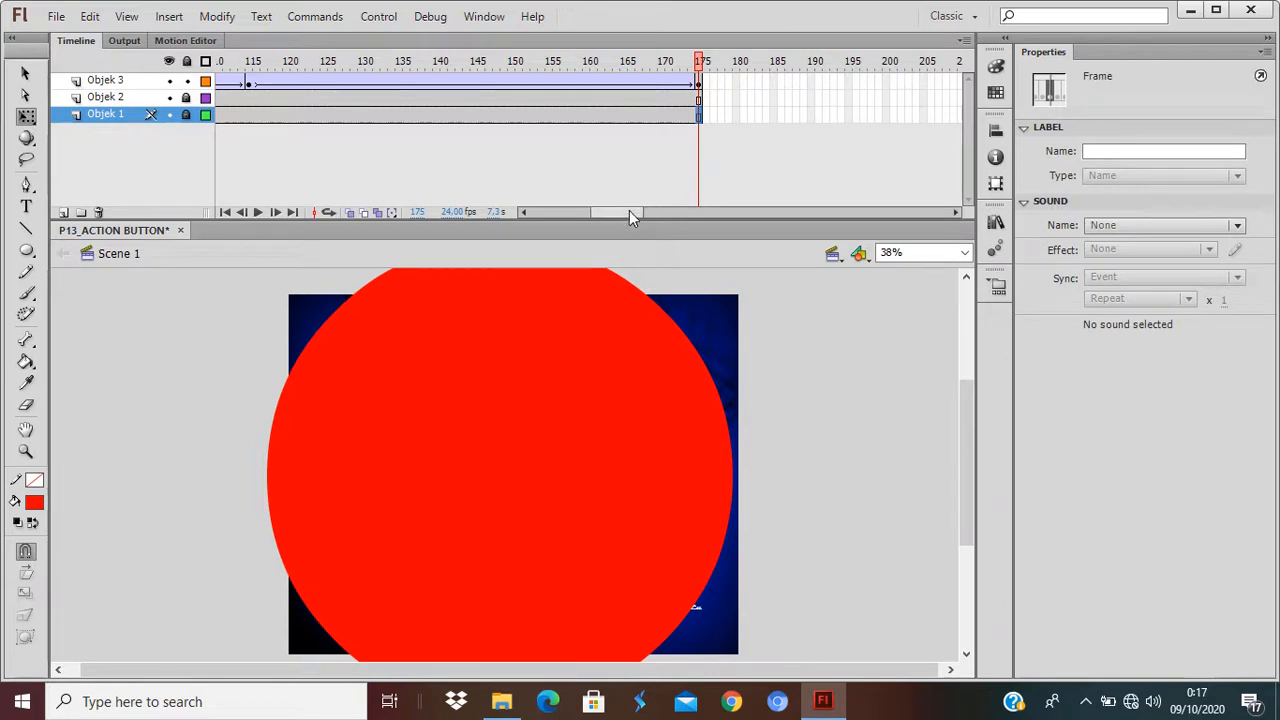
Step: Turn the Objek 3 layer into a mask over Objek 2, then test the movie and close the preview
drag(629, 210, 551, 211)
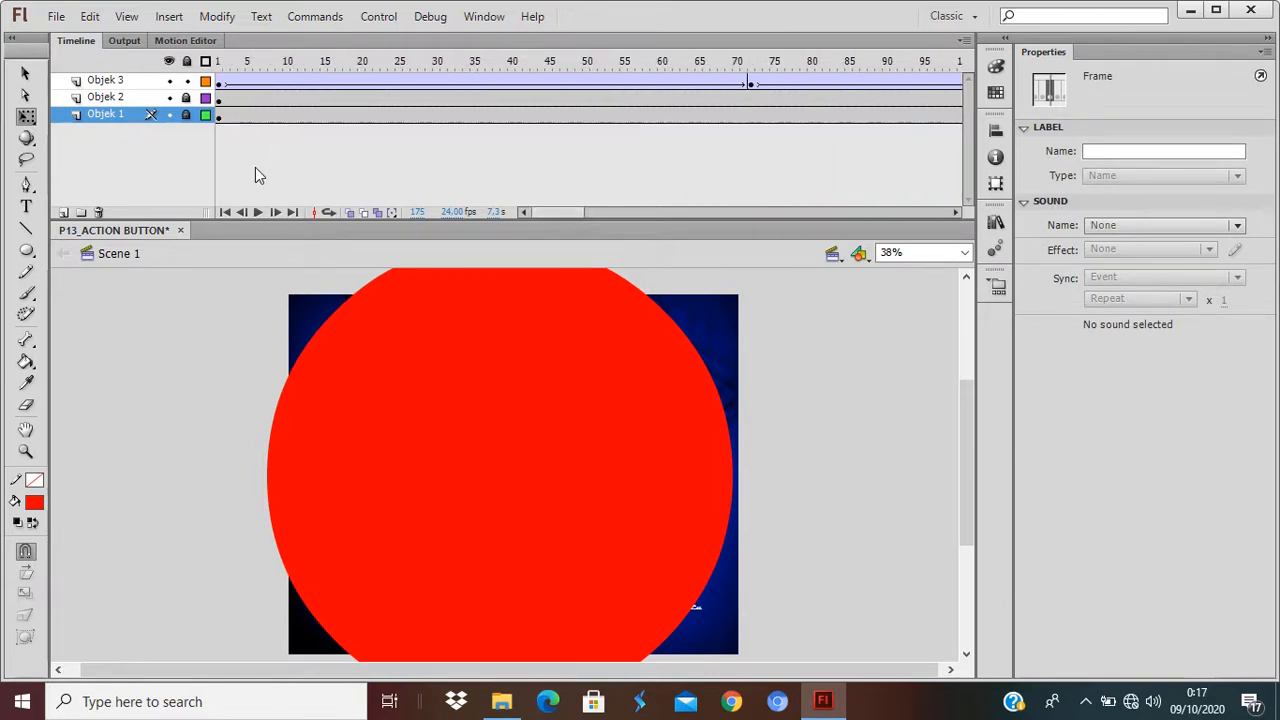
click(100, 81)
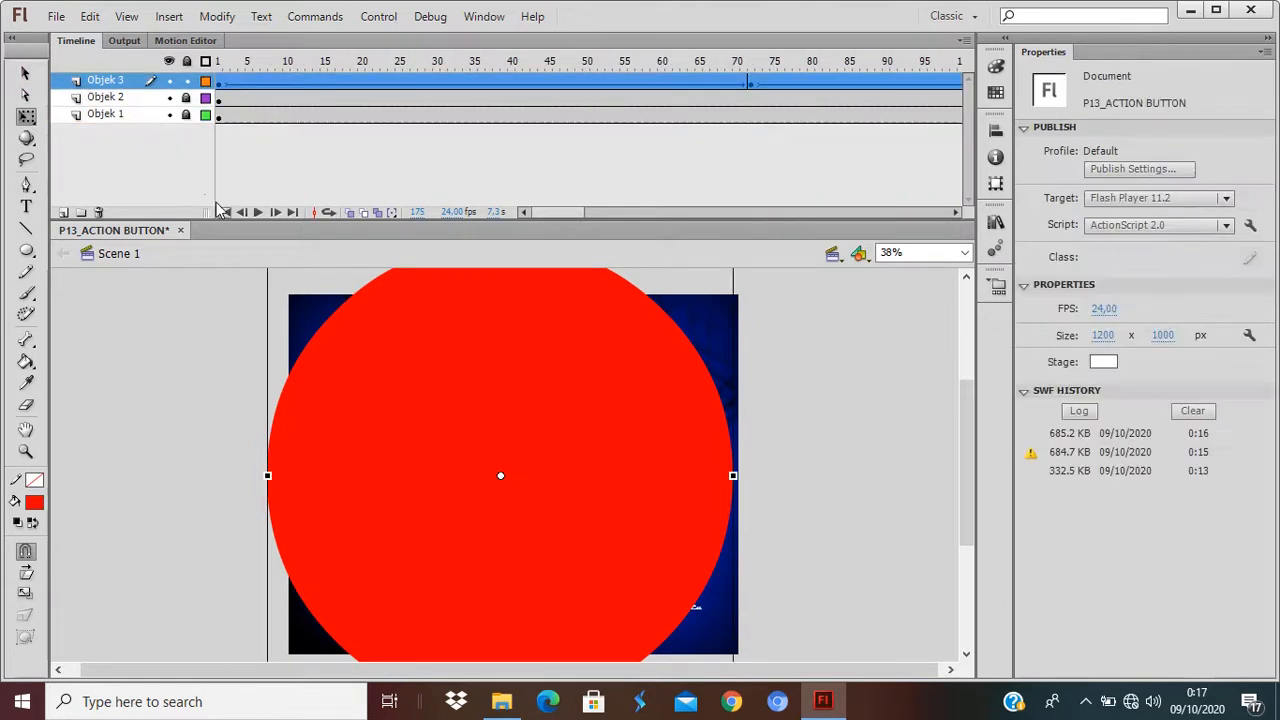
click(22, 78)
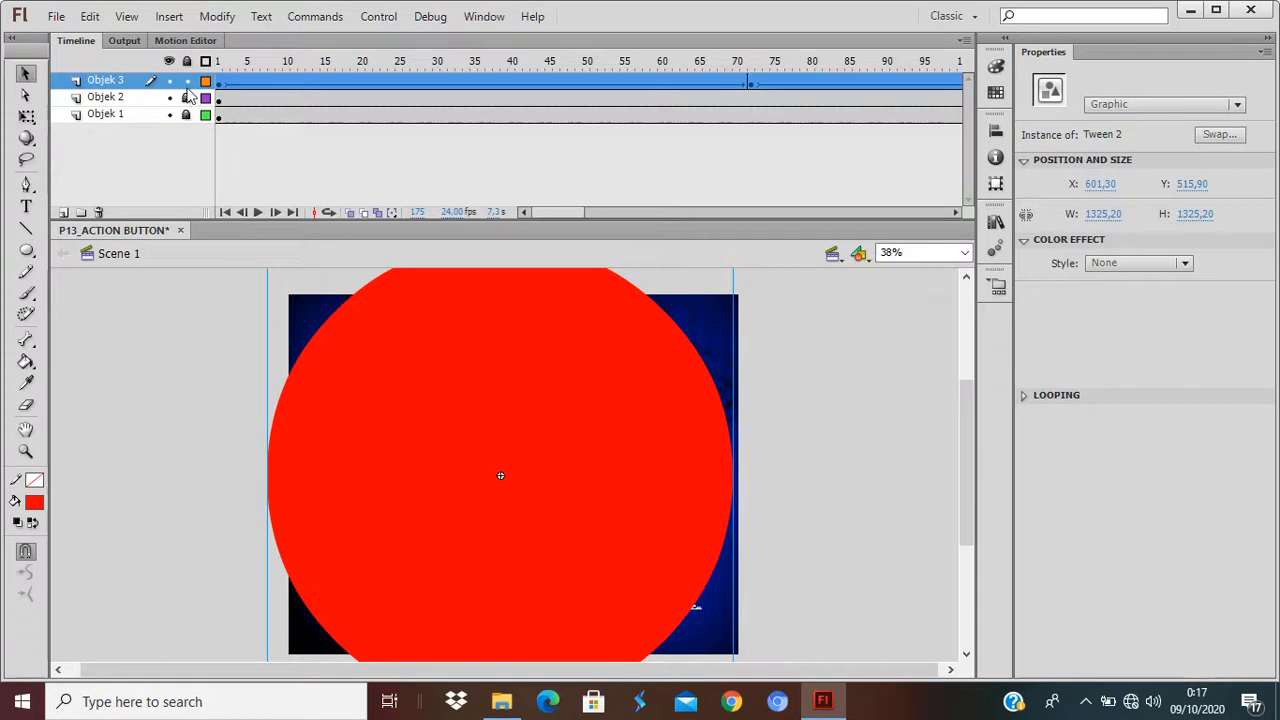
drag(229, 67, 376, 79)
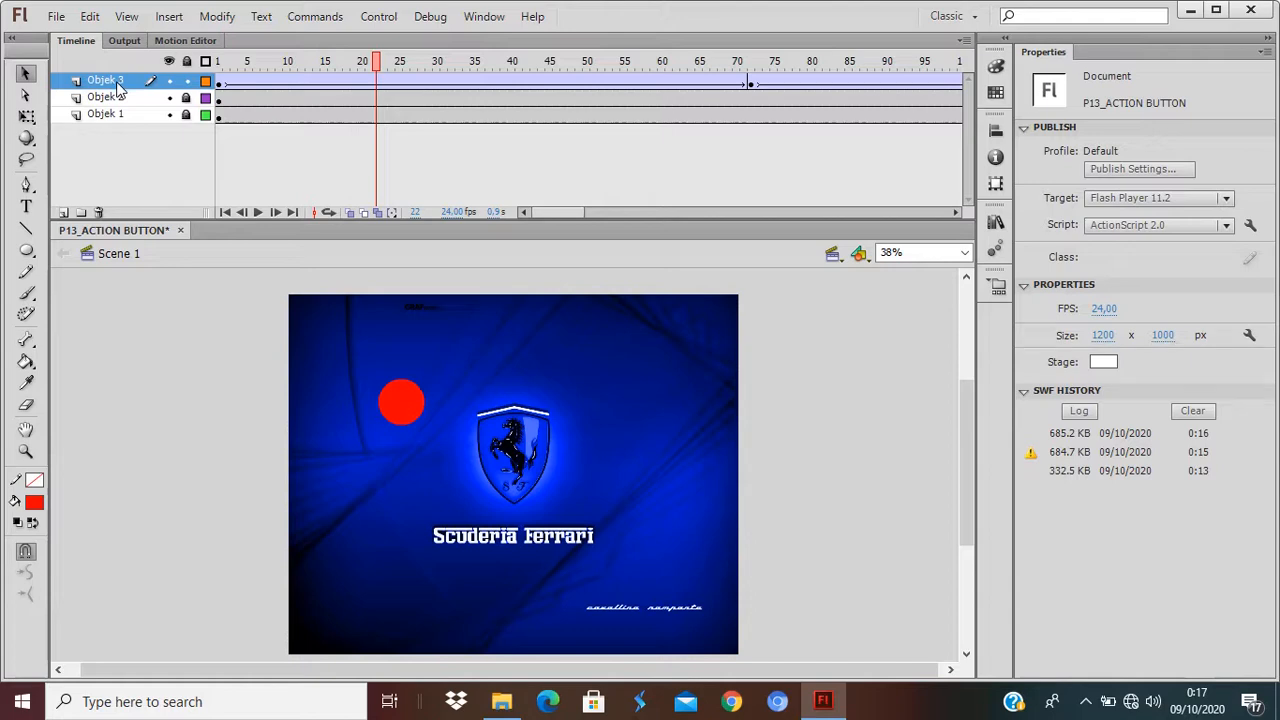
right_click(117, 88)
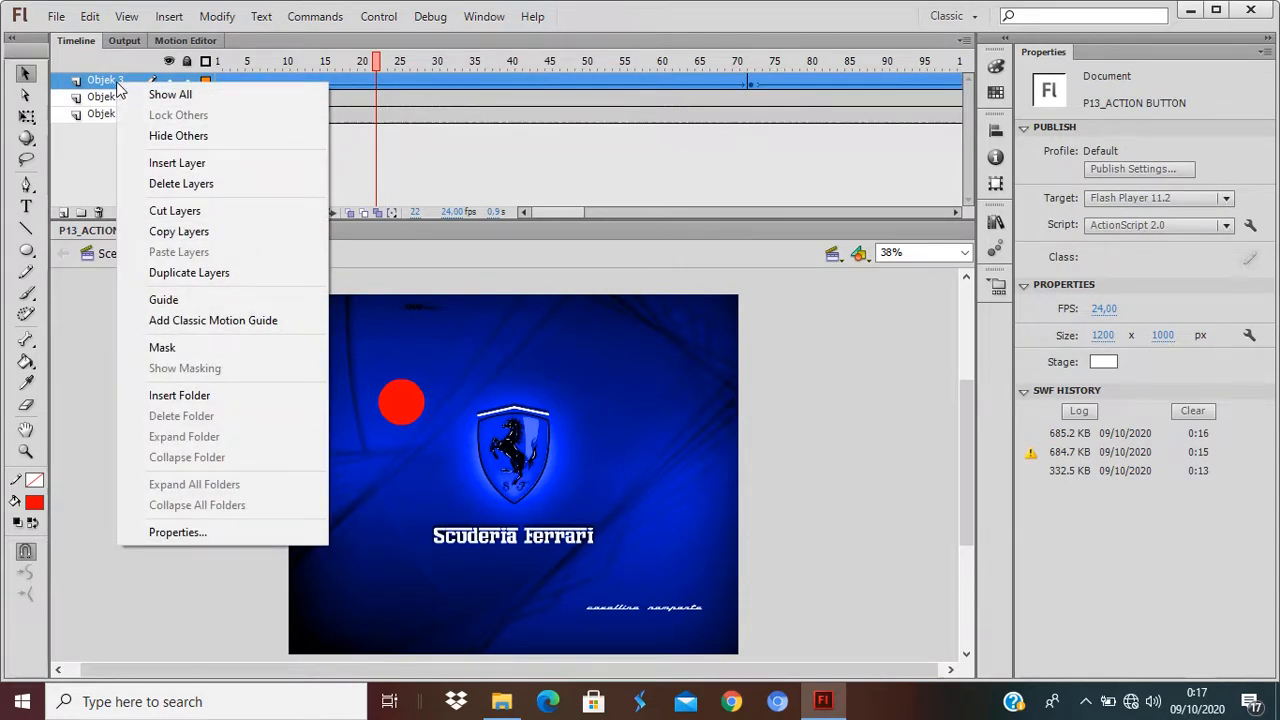
click(205, 354)
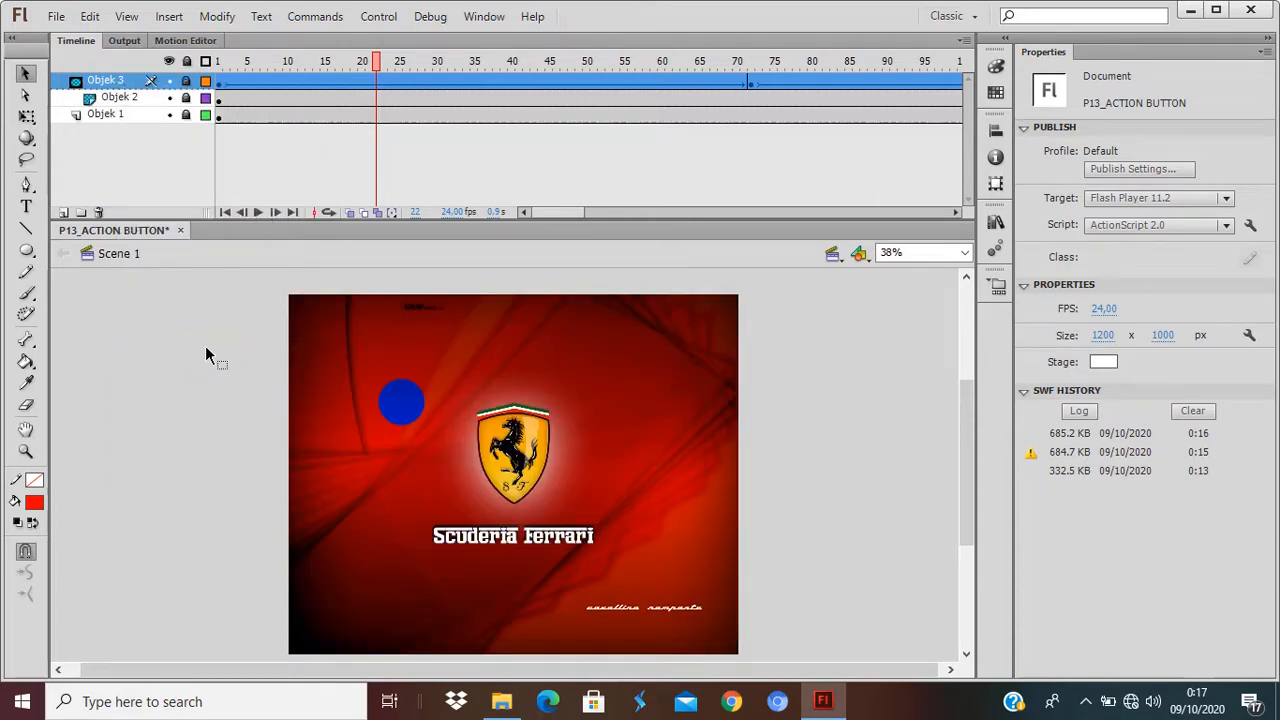
key(ctrl+Return)
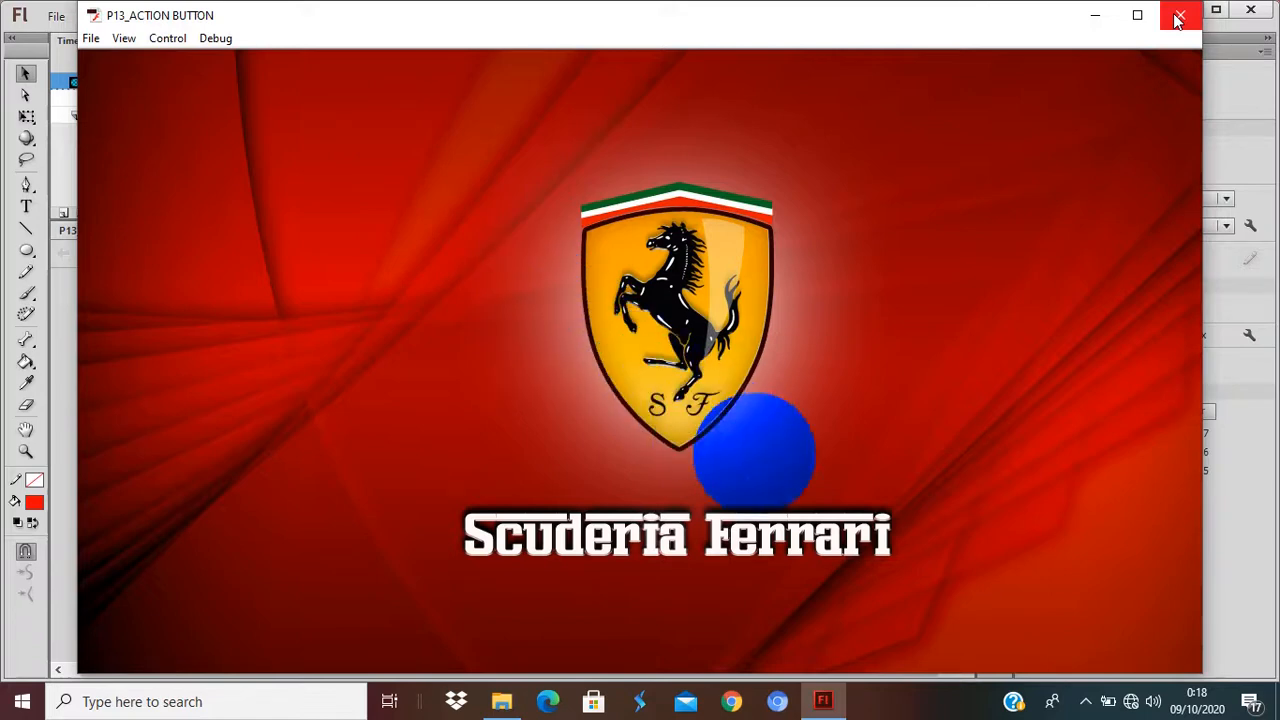
click(1178, 20)
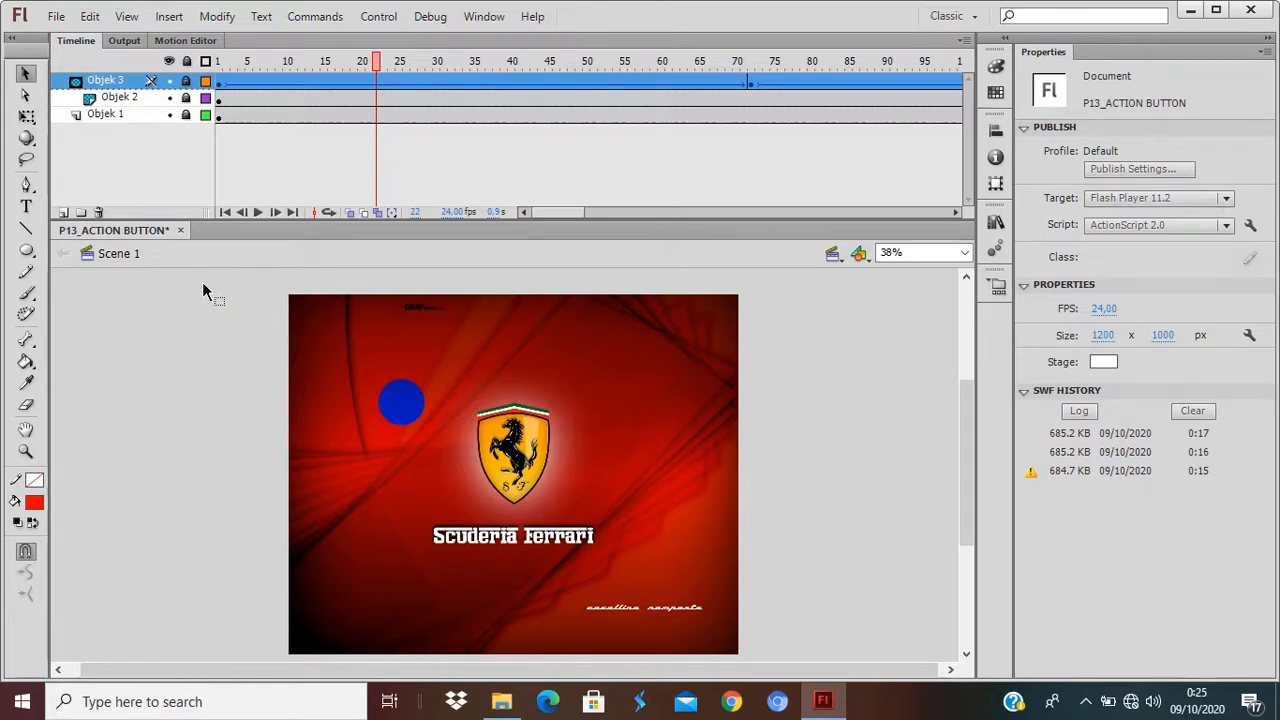
Step: Add a new layer above Objek 3 and name it Button
click(63, 212)
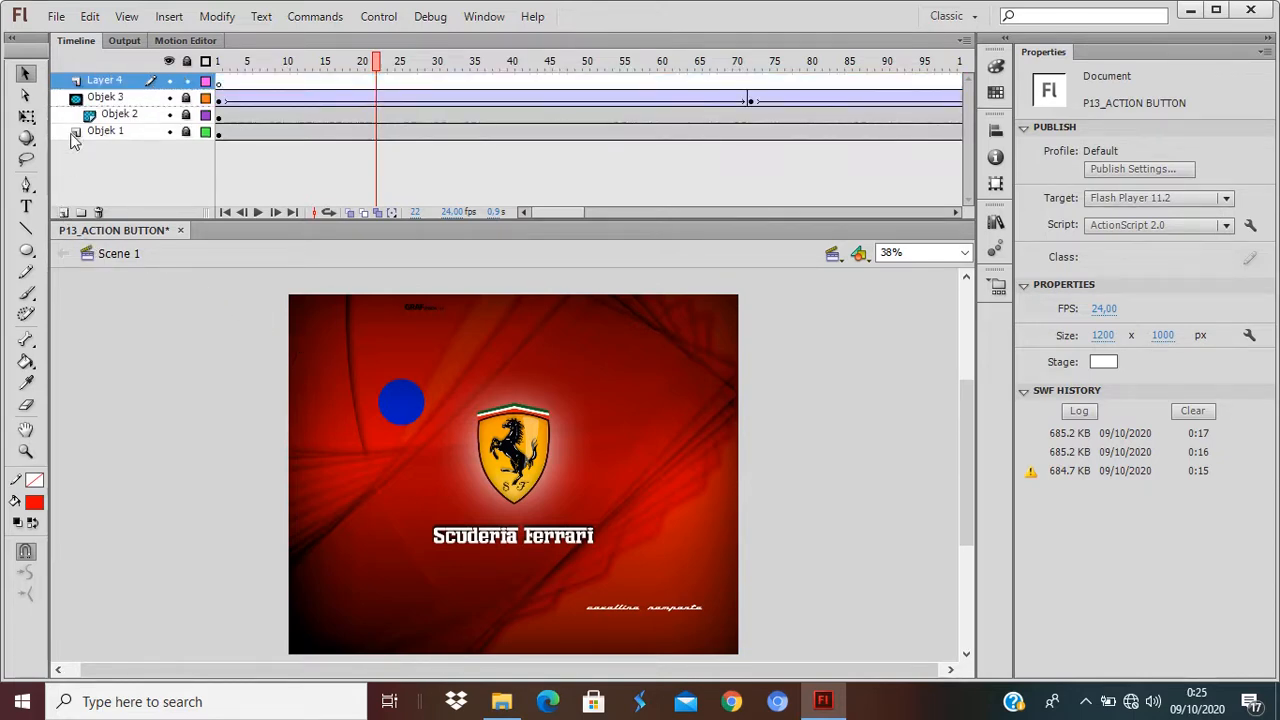
double_click(106, 81)
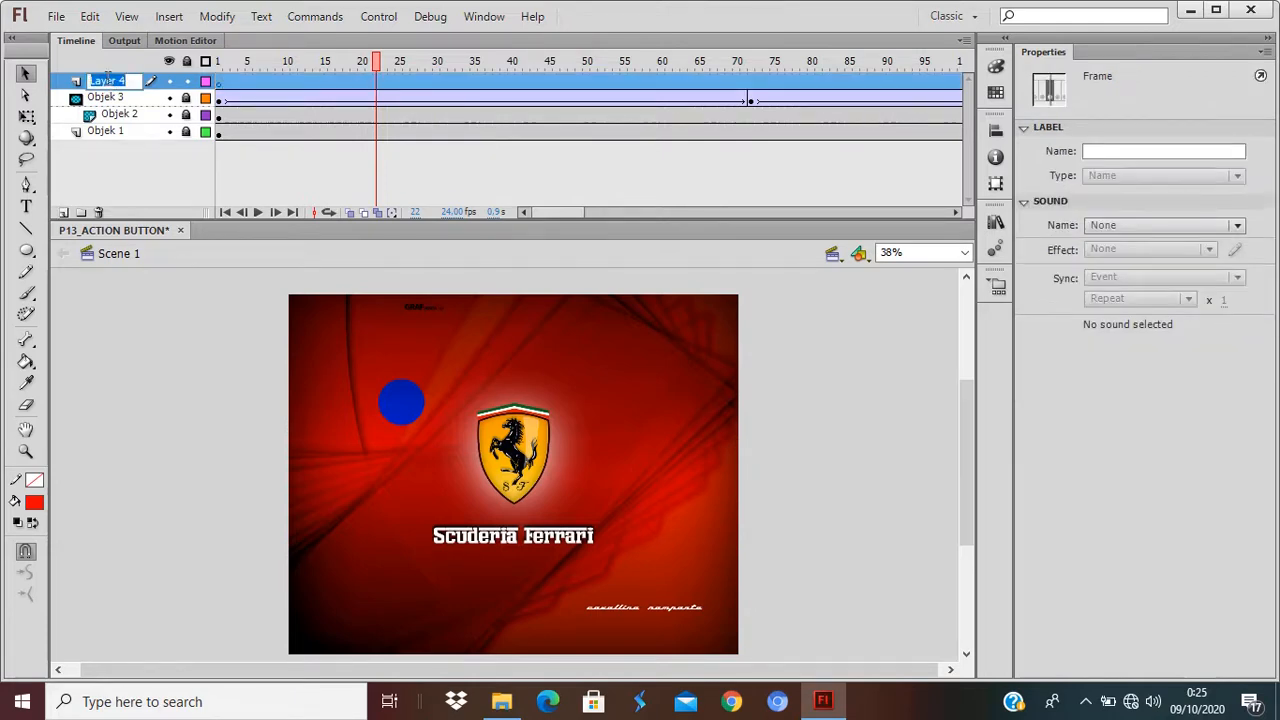
text(Button)
key(Return)
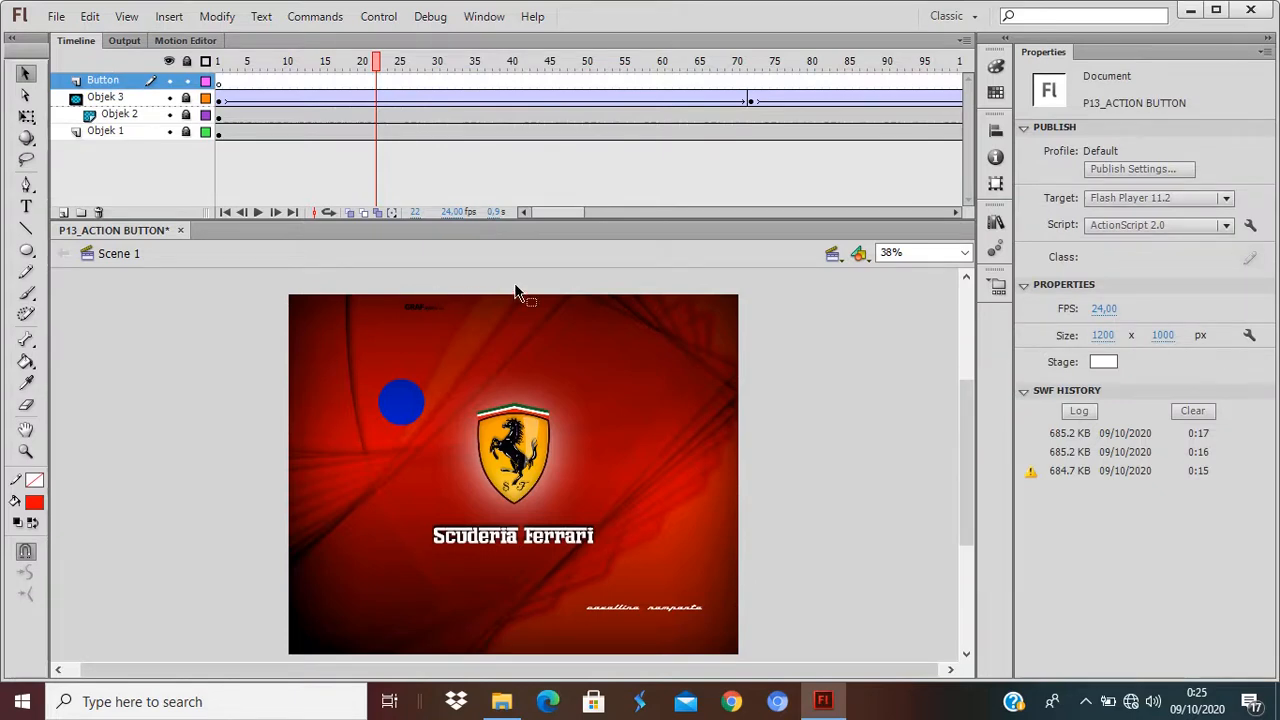
Step: Place the Btn_12 button from the library on the Button layer, at about X 214, Y 715 on the stage
click(490, 18)
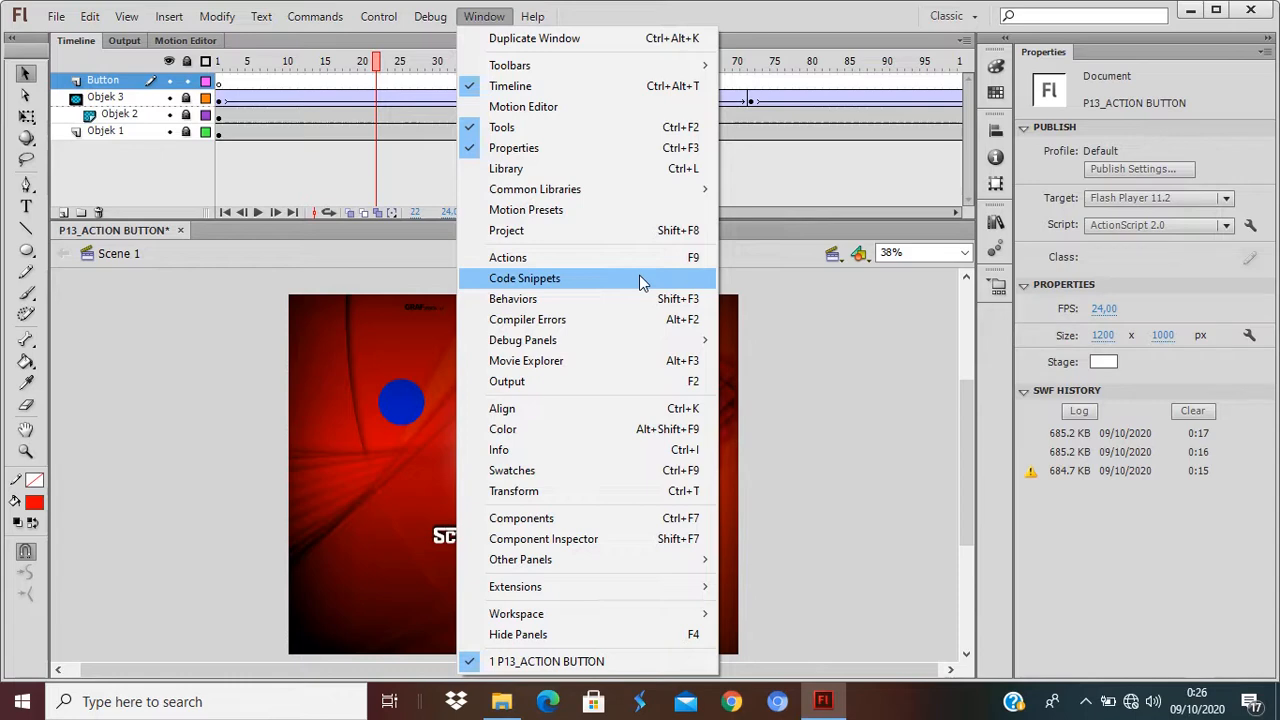
mouse_move(650, 190)
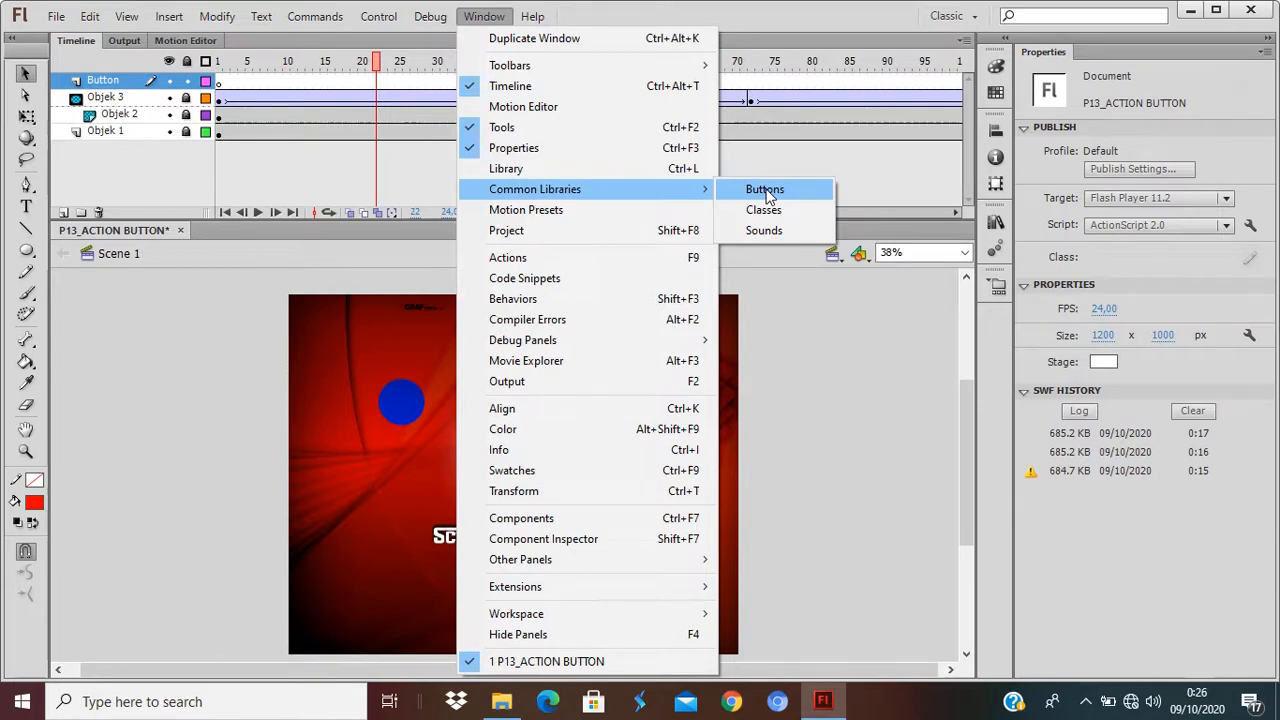
click(632, 176)
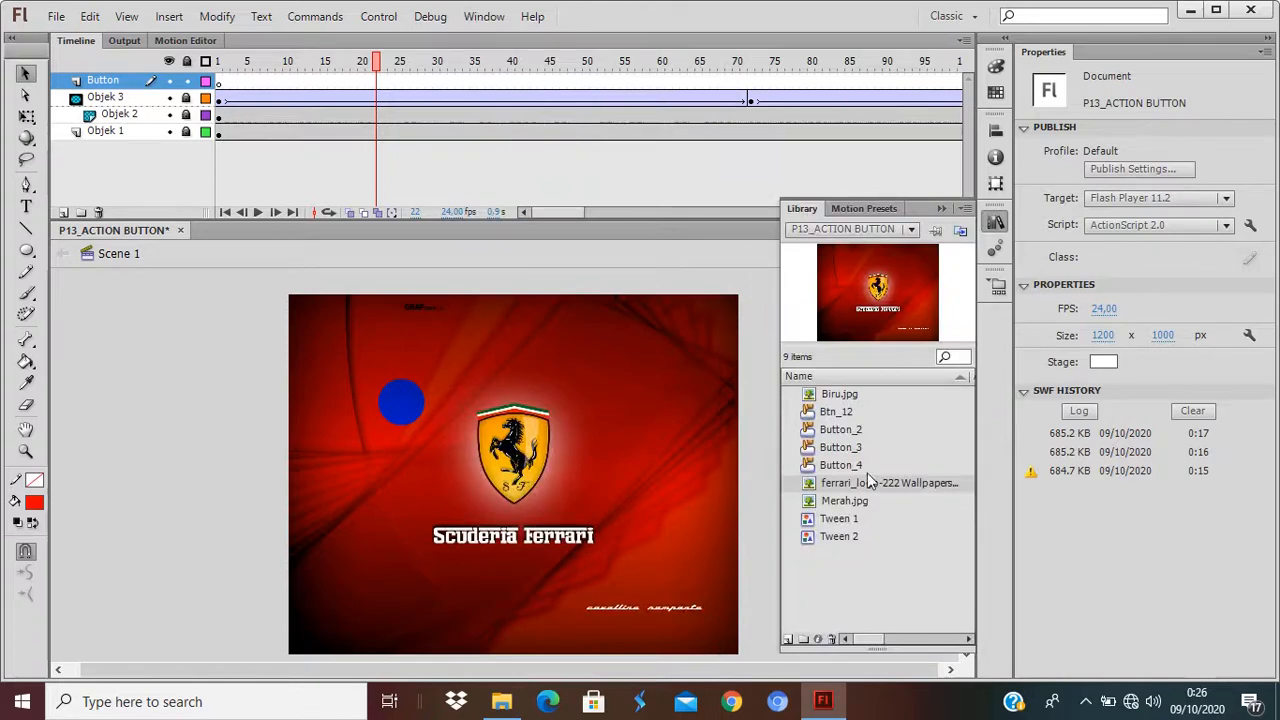
click(855, 409)
click(848, 432)
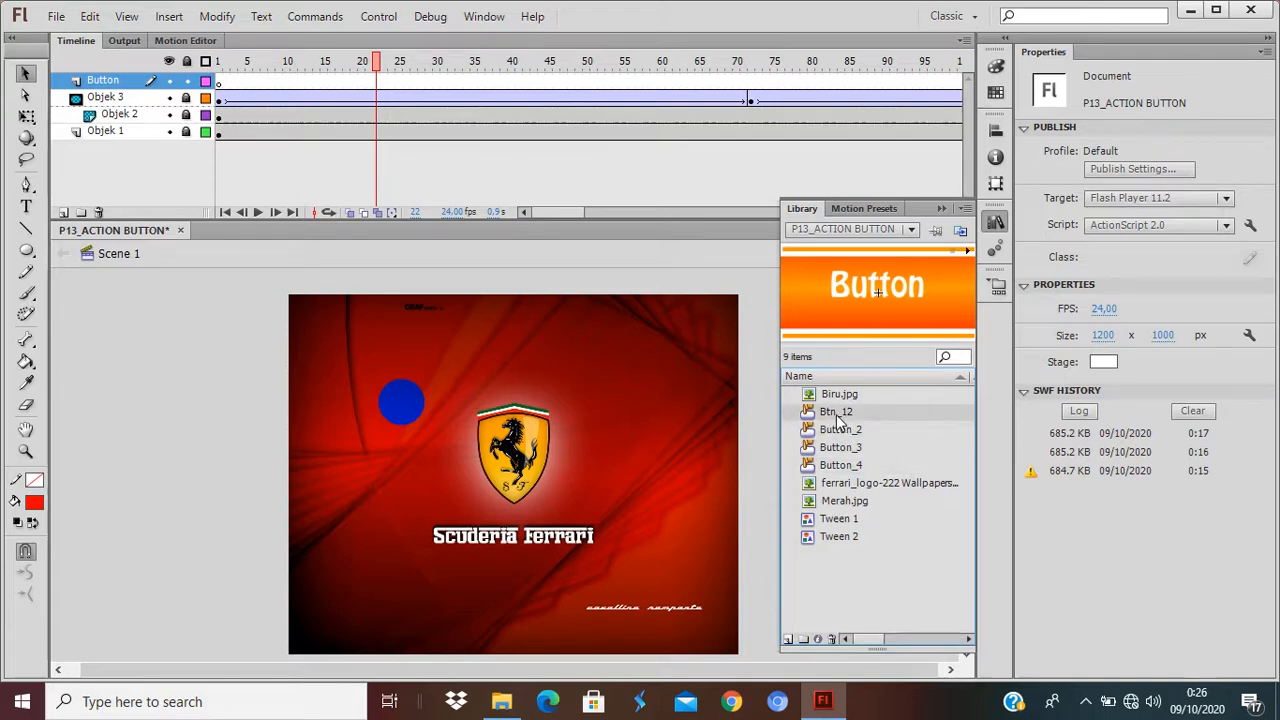
drag(838, 420, 382, 641)
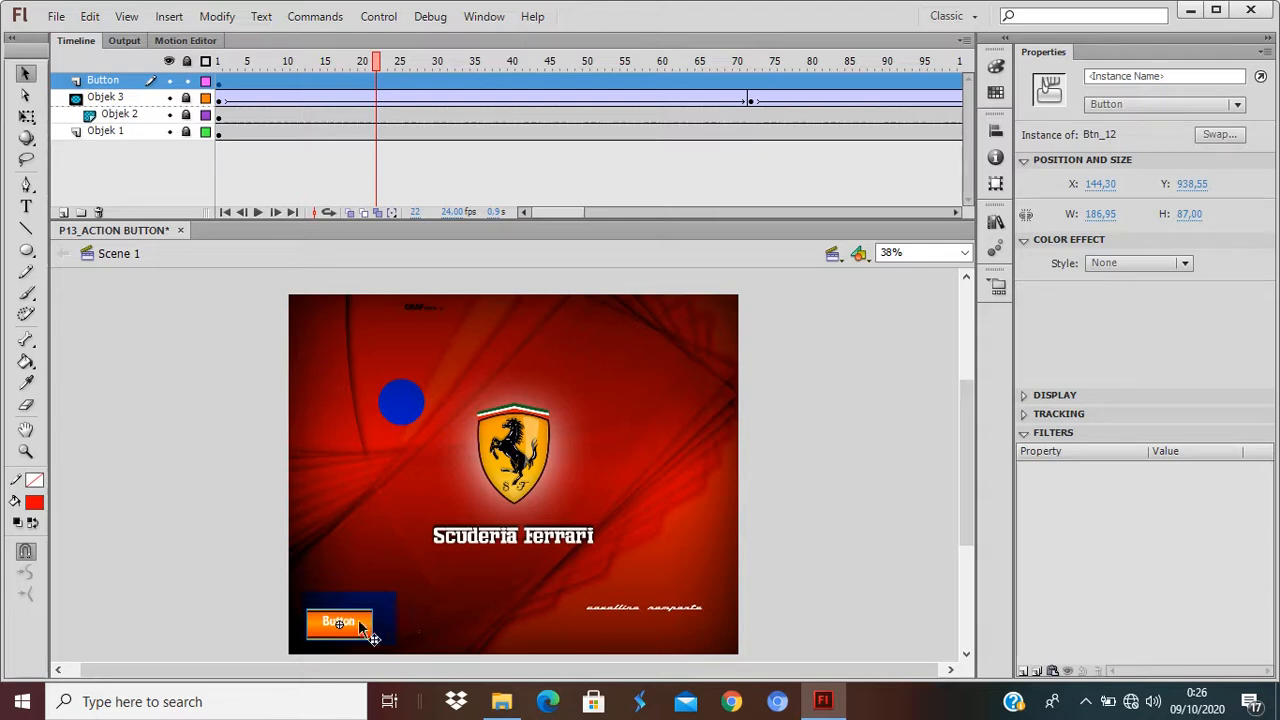
drag(366, 623, 386, 545)
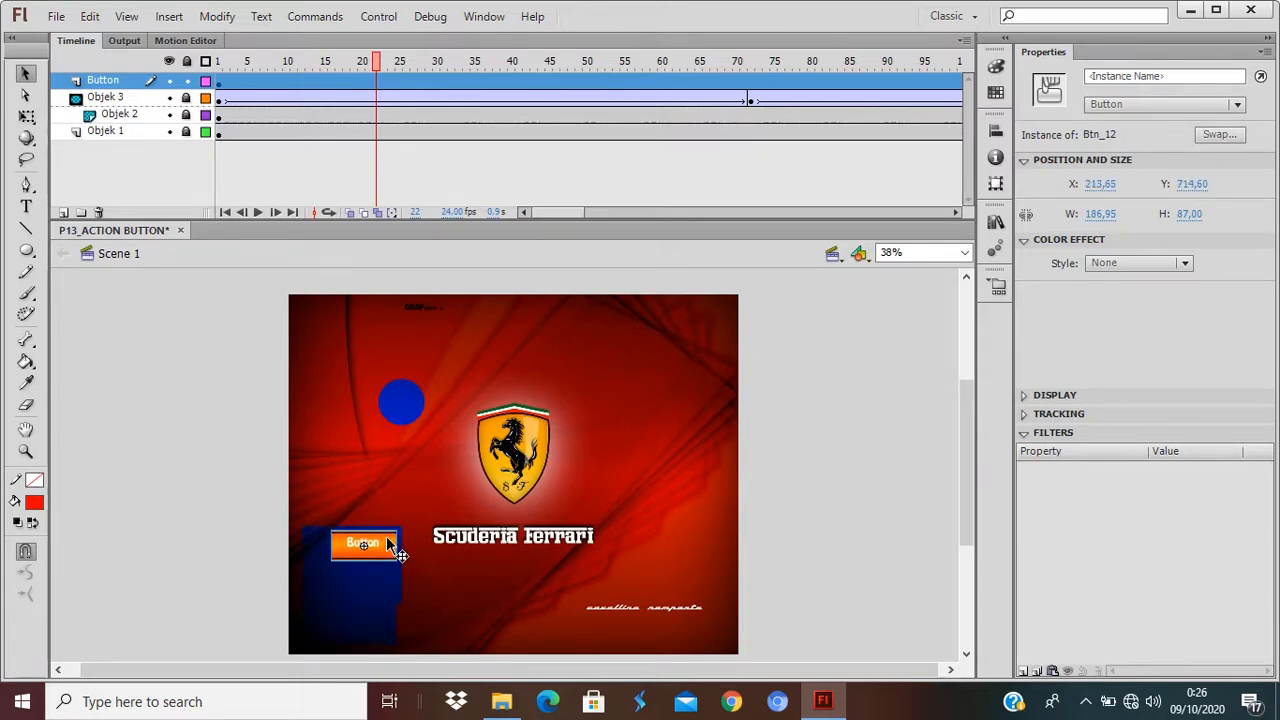
Step: Test the movie, try the button, close the preview, and move the button to the stage's lower-left corner, about X 134, Y 915
key(ctrl+Return)
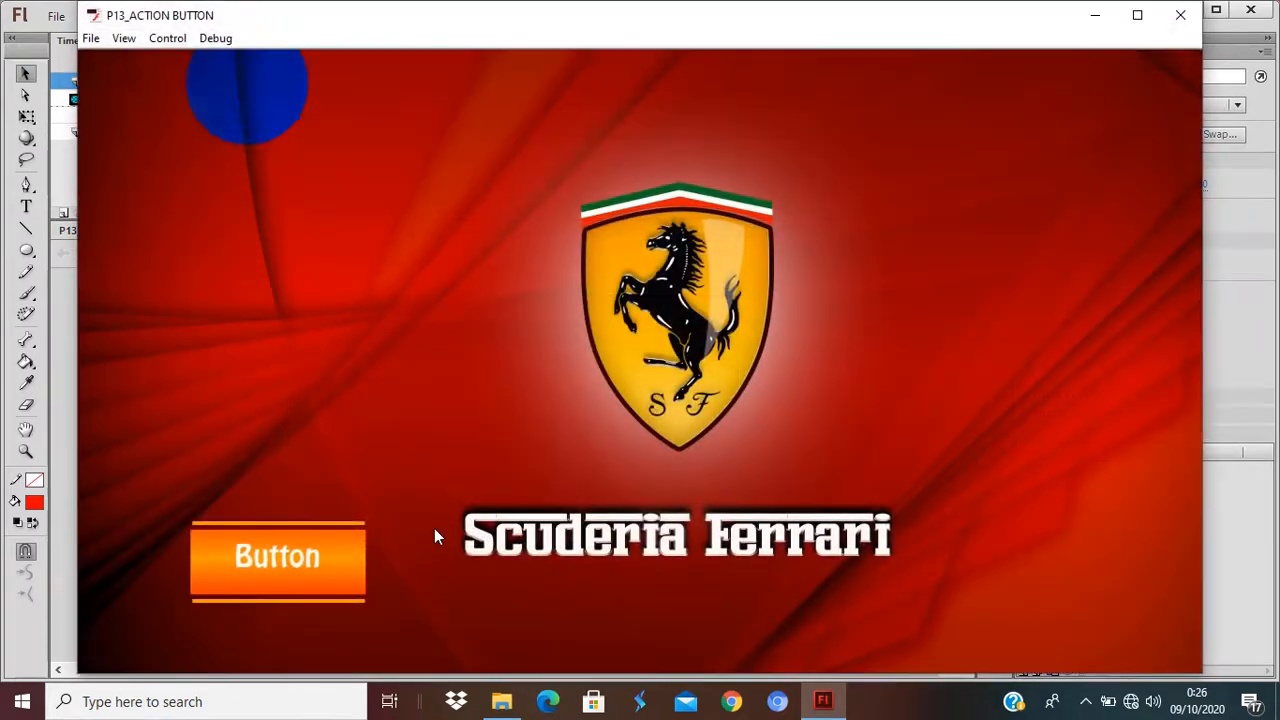
click(260, 584)
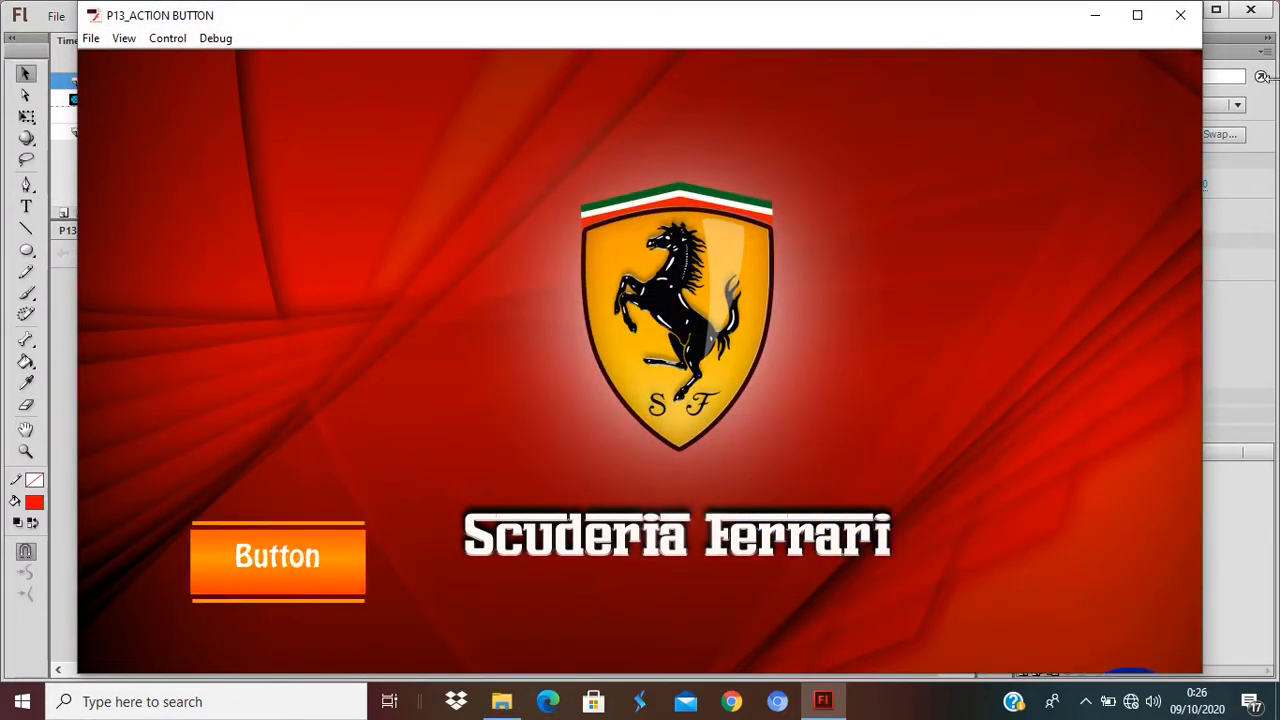
click(1180, 15)
drag(388, 560, 360, 630)
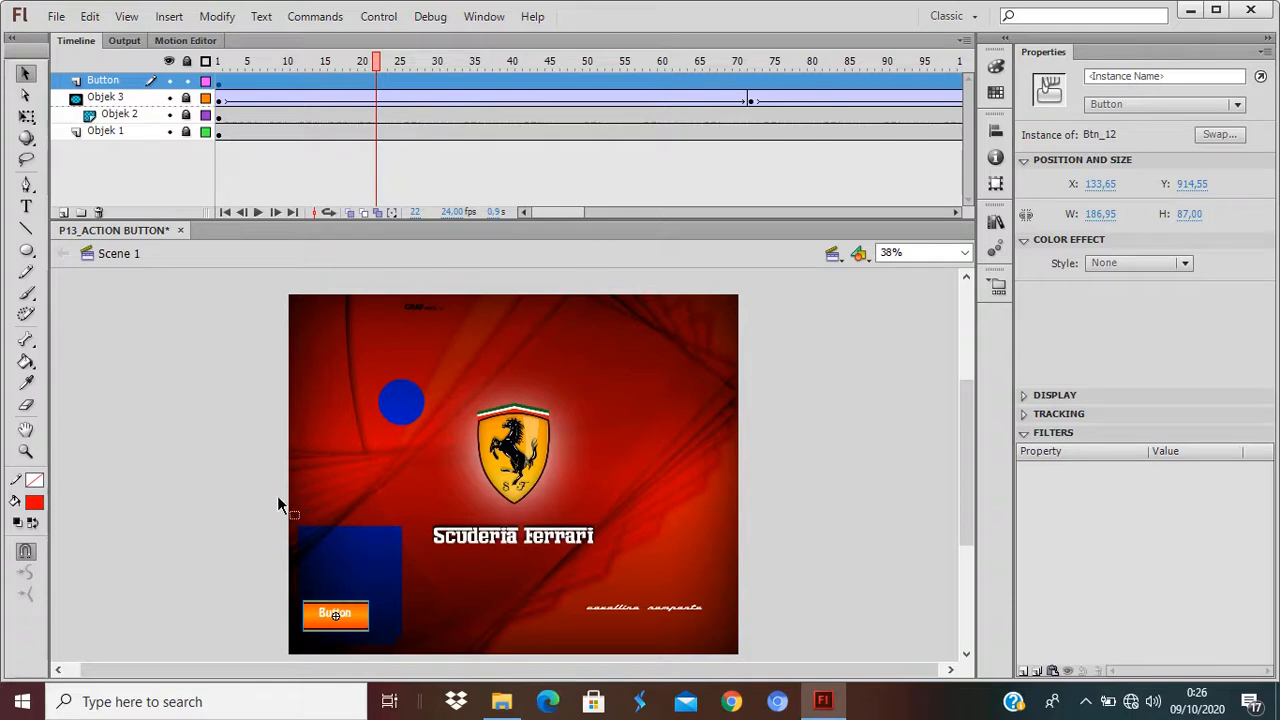
click(218, 521)
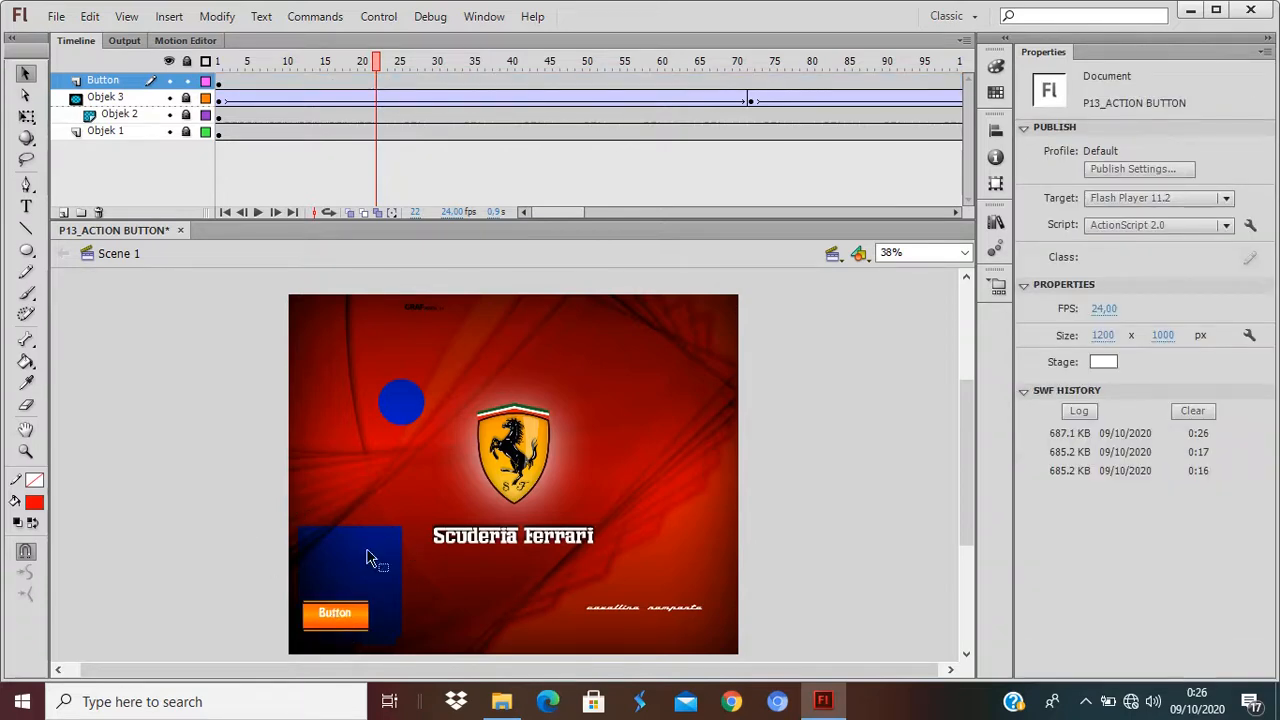
Step: Place the Button_2 button from the library beside the first button, at about X 352, Y 917
click(484, 17)
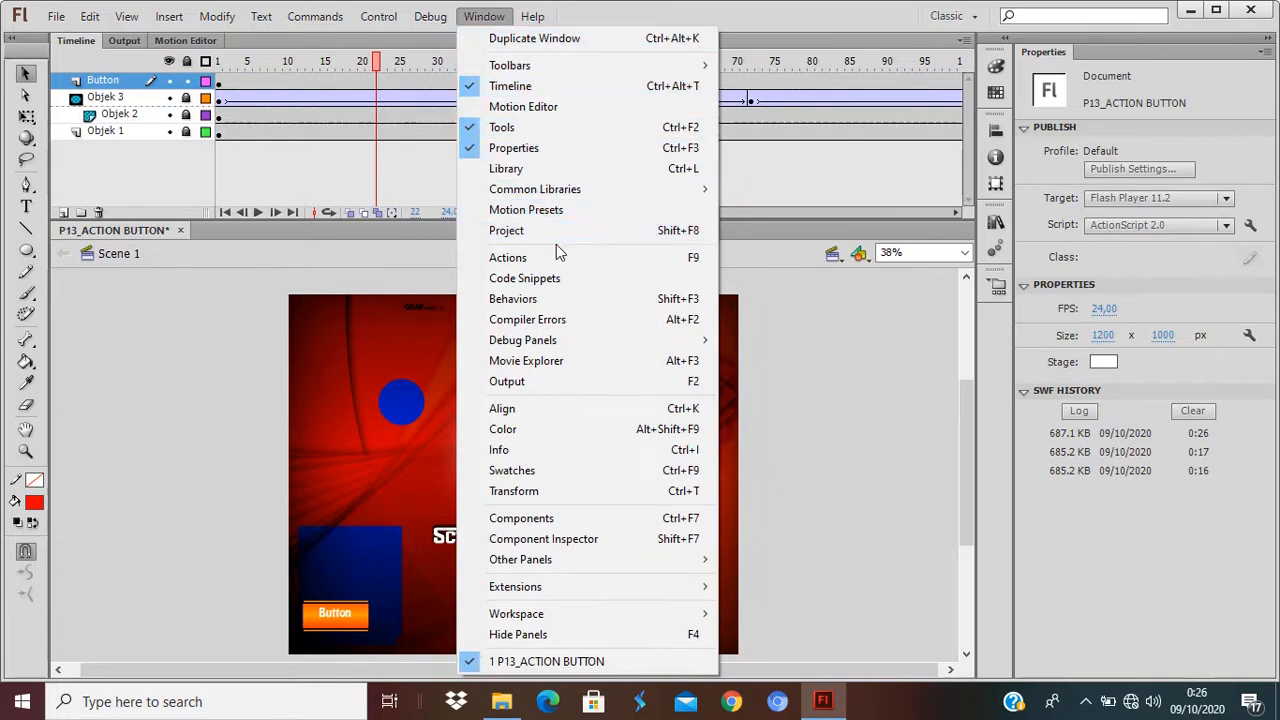
click(575, 171)
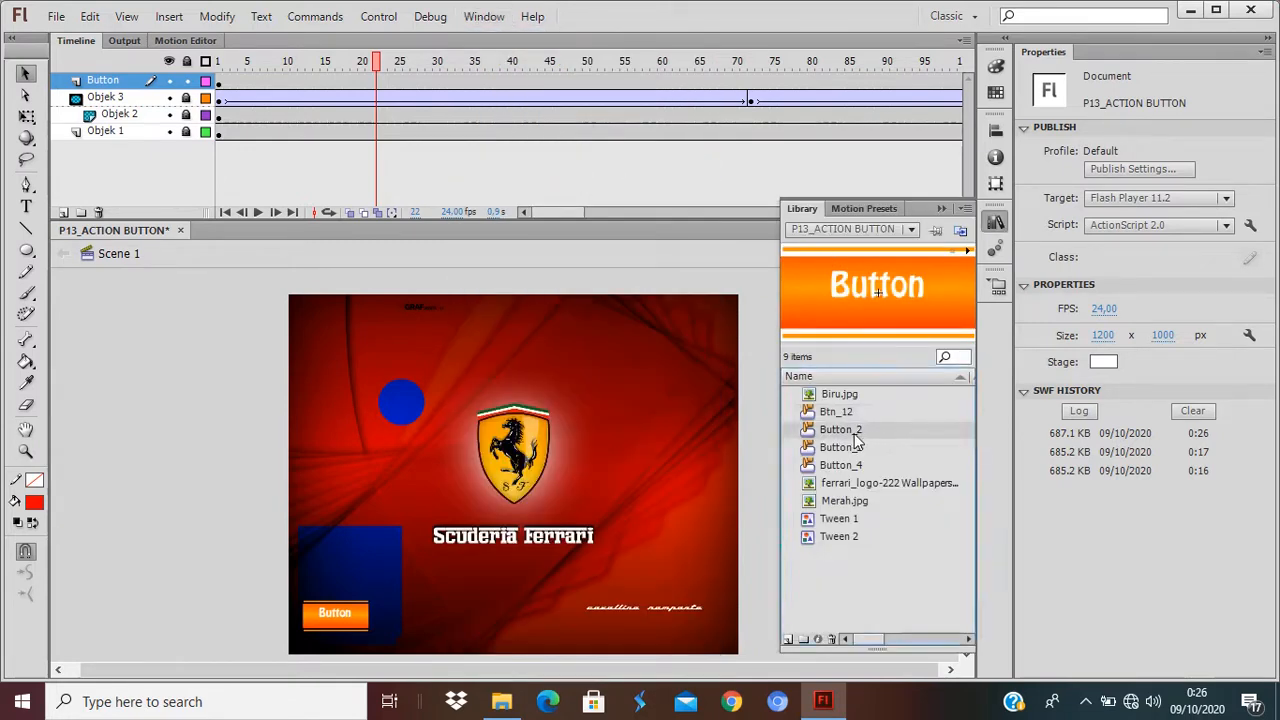
drag(854, 433, 411, 618)
drag(409, 617, 410, 618)
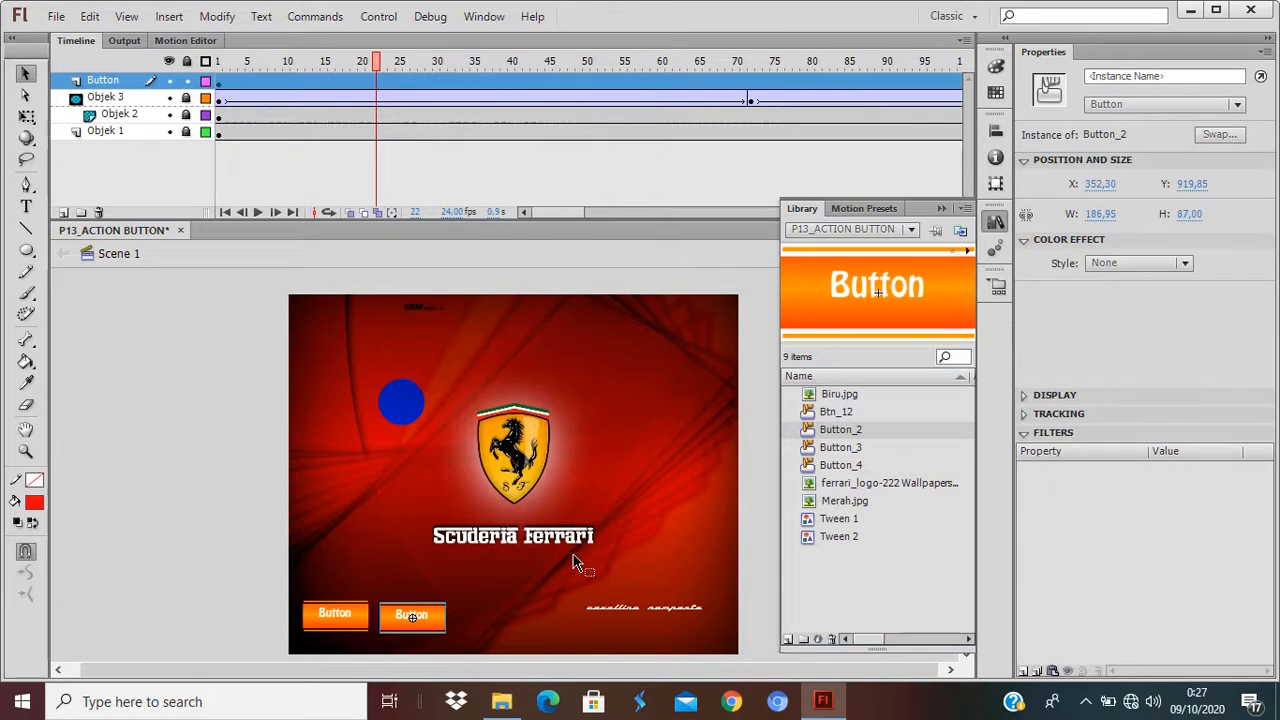
key(Up)
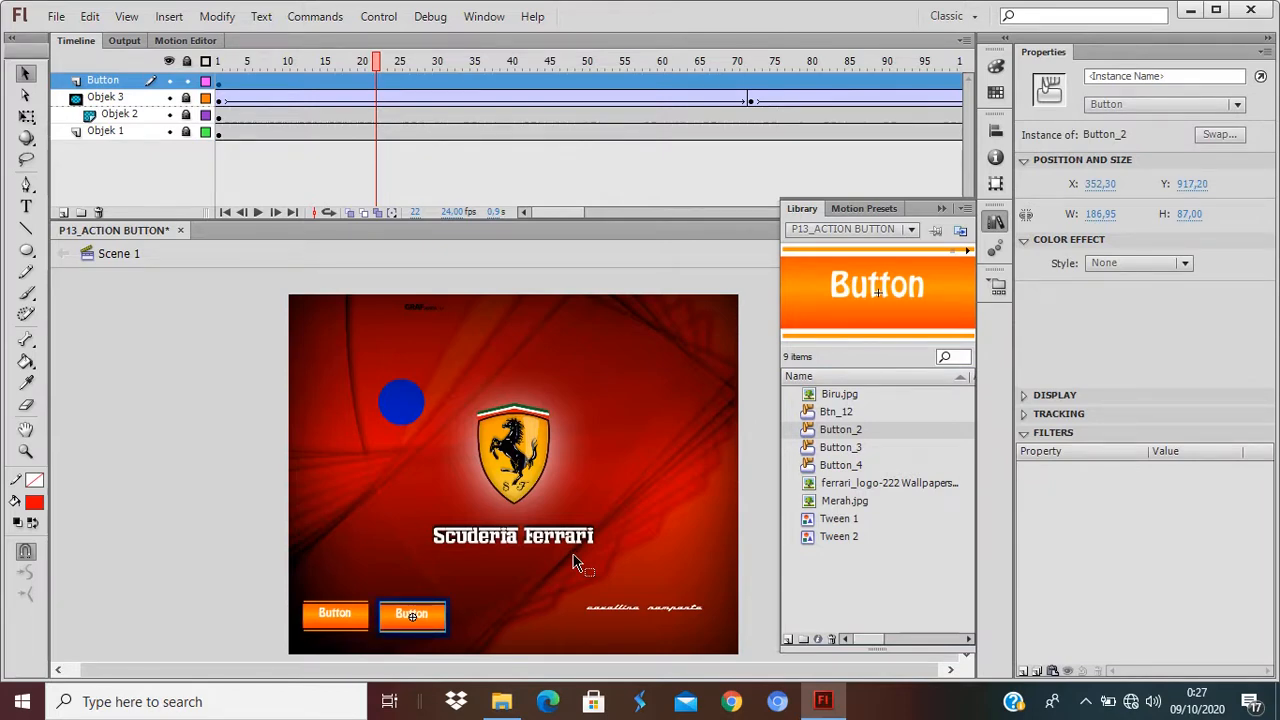
Step: Nudge the Button_2 instance up to about Y 914.5 and slightly left, closer to the first button
key(Up)
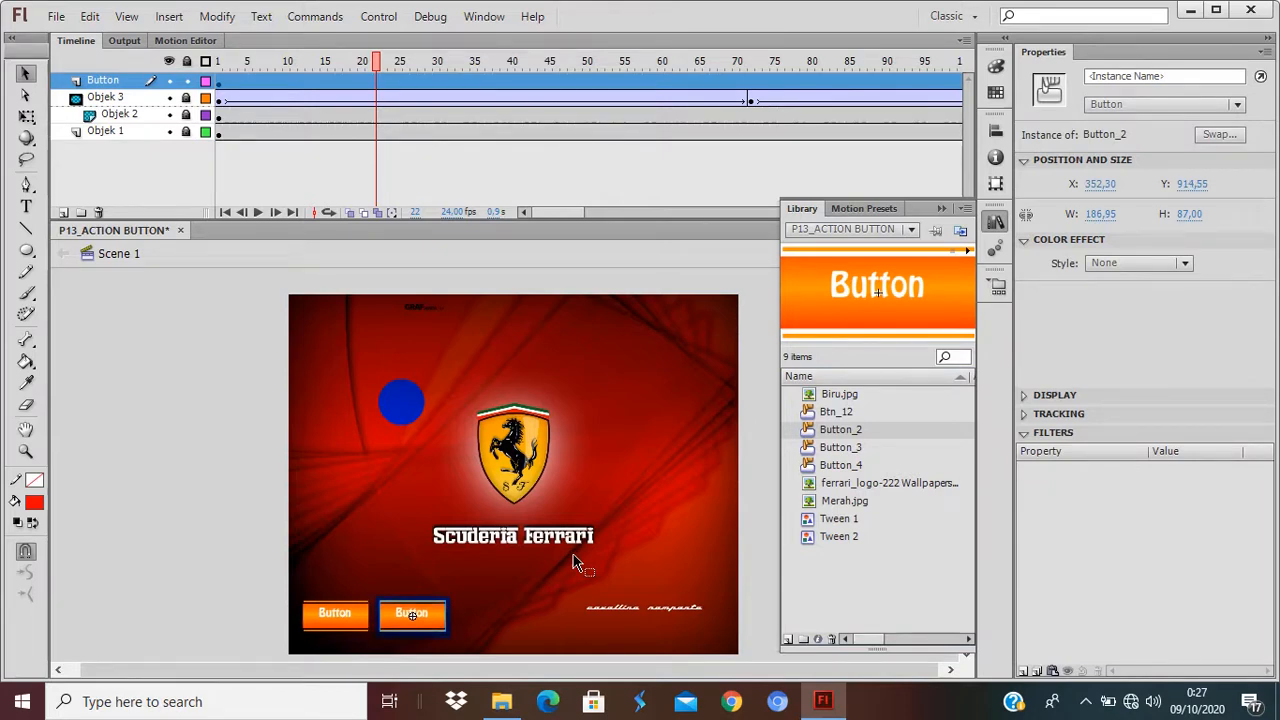
key(Left)
key(Left)
Step: Place the Button_3 button from the library beside the second button, at about X 560, Y 914.5
drag(858, 448, 489, 620)
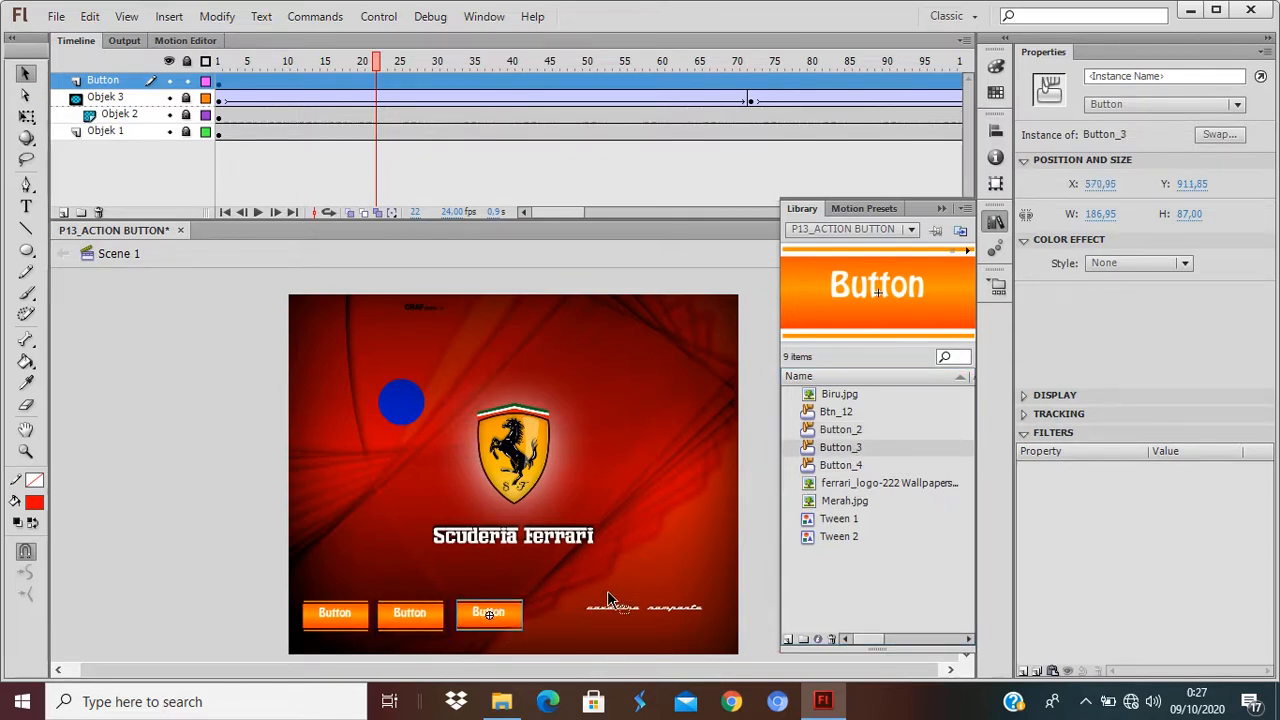
key(Left)
key(Left)
key(Down)
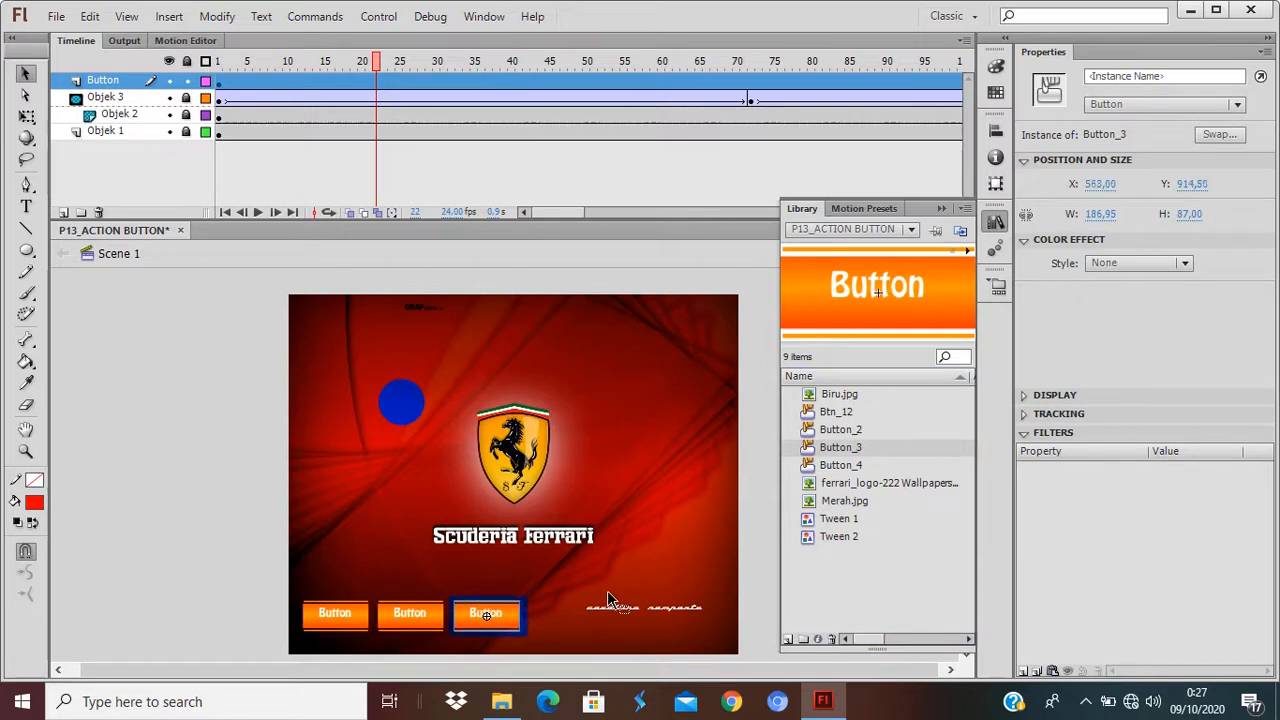
key(Left)
key(Left)
Step: Place the Button_4 button from the library at the end of the row, at about X 765.5, Y 914.6, and close the library
drag(838, 466, 694, 507)
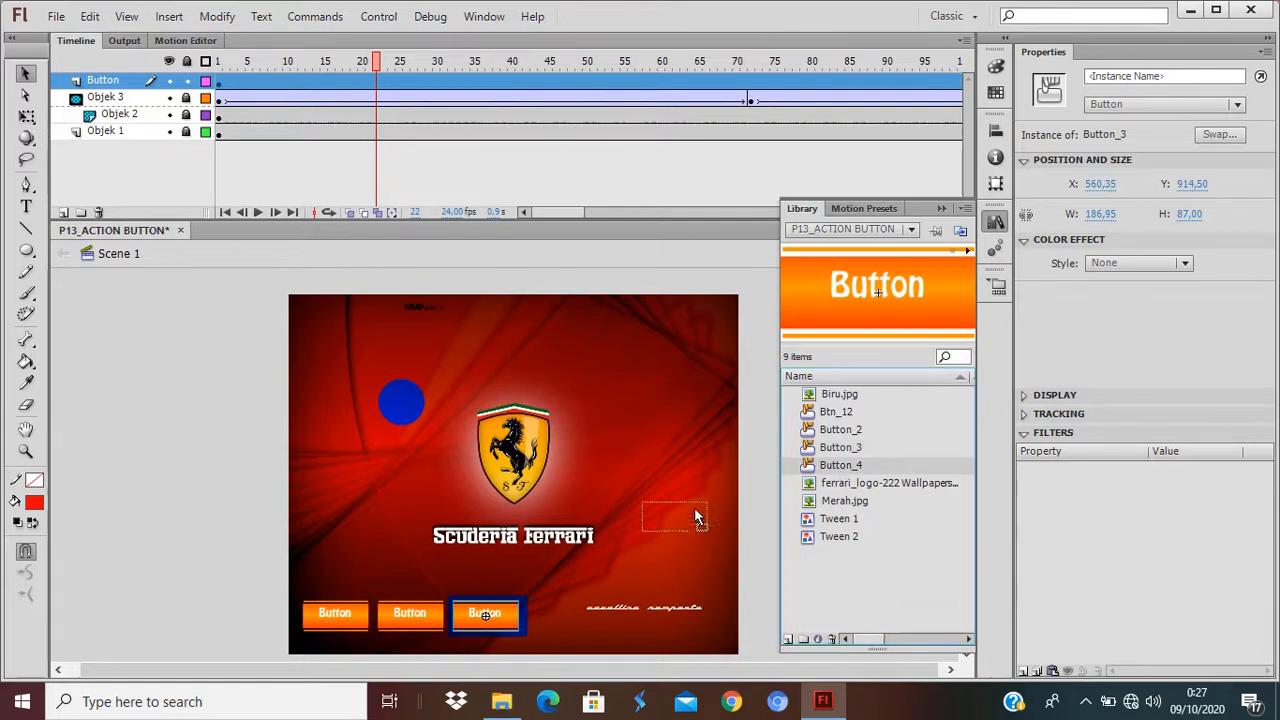
drag(558, 625, 558, 625)
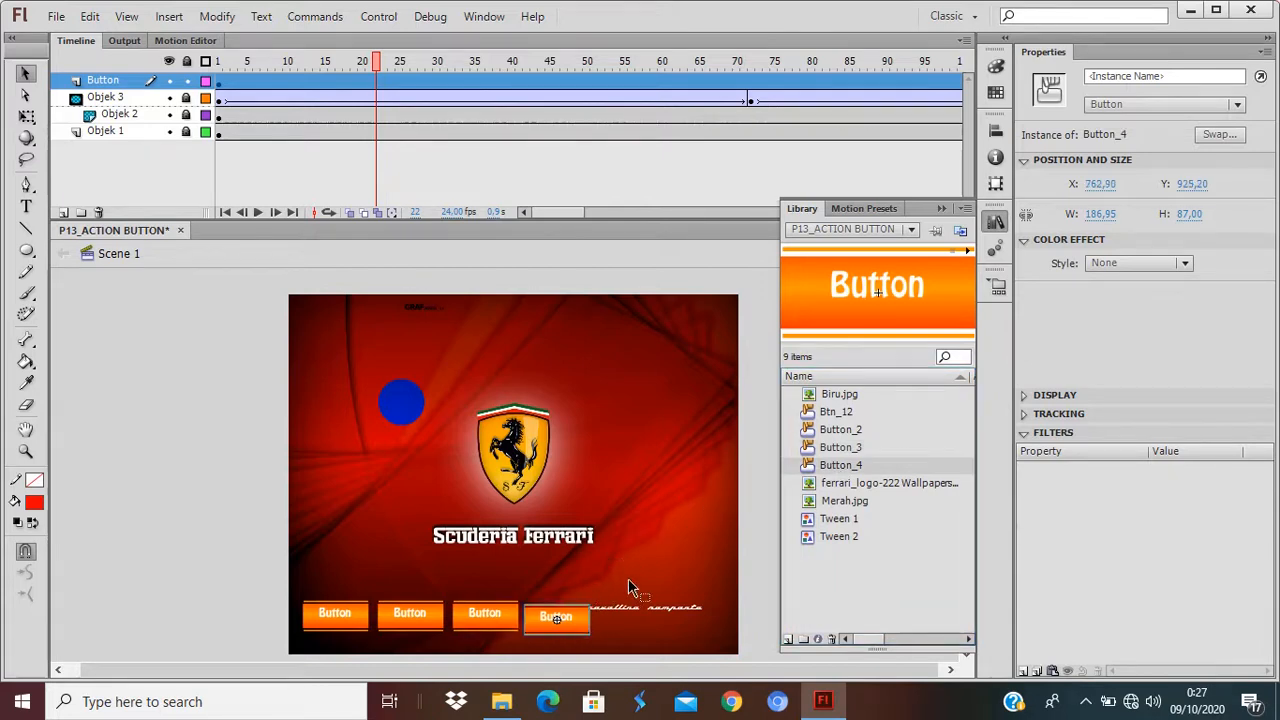
key(Up)
key(Up)
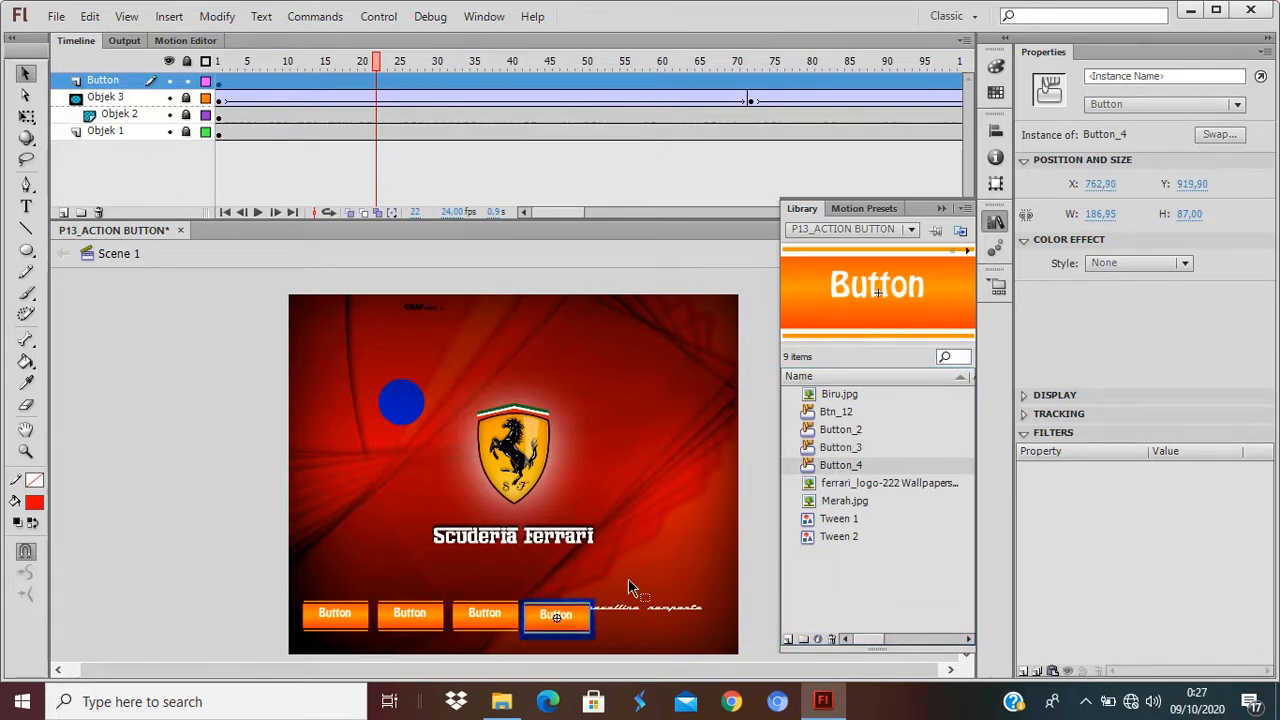
key(Right)
key(Left)
key(Up)
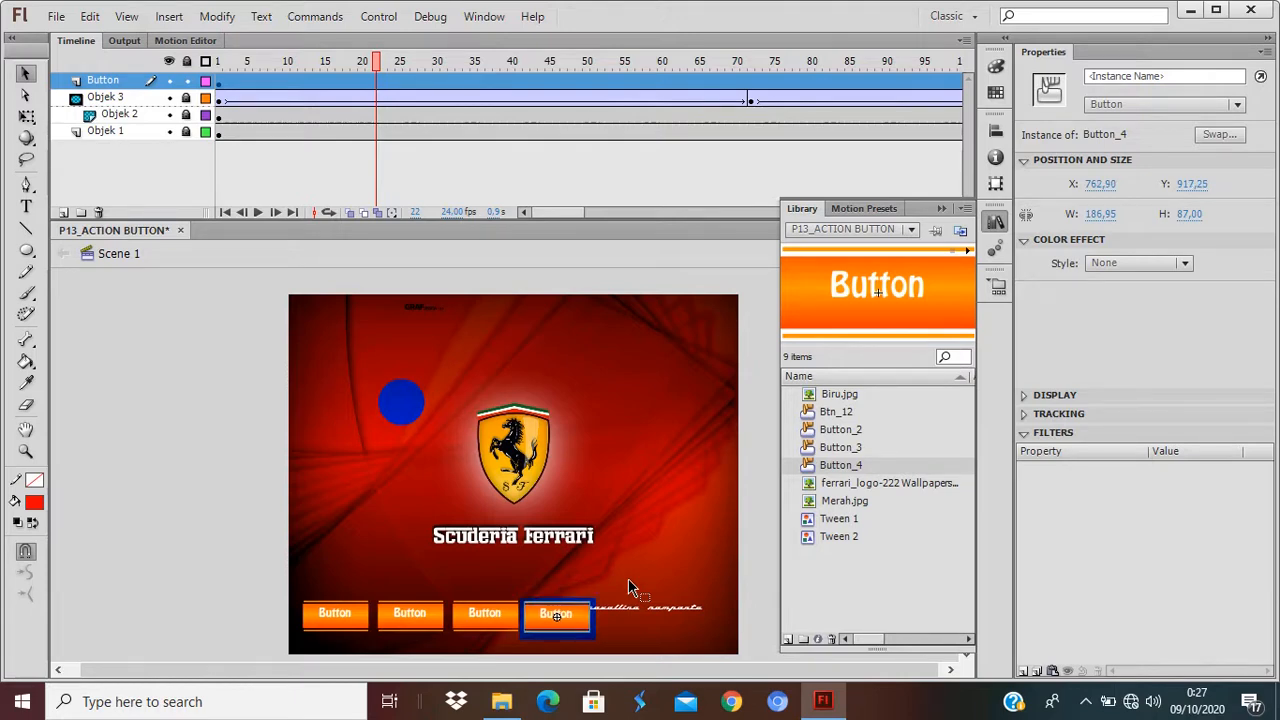
key(Right)
key(Up)
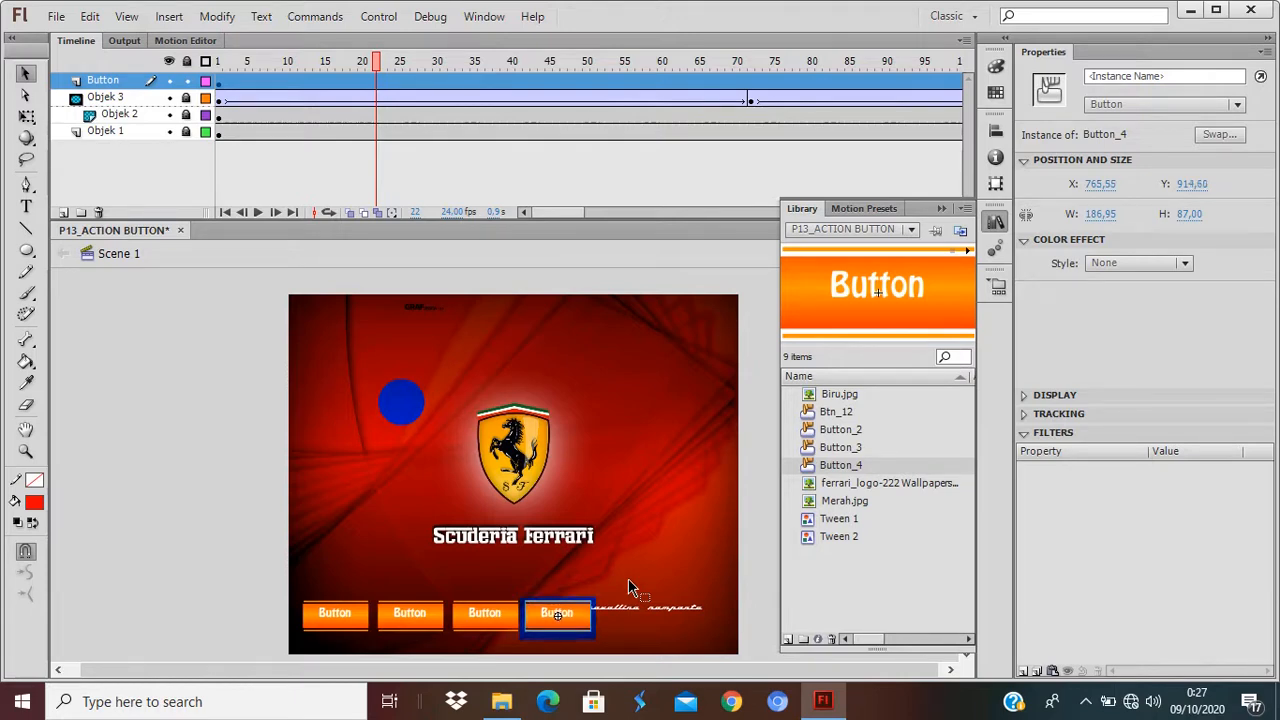
key(ctrl+l)
click(214, 560)
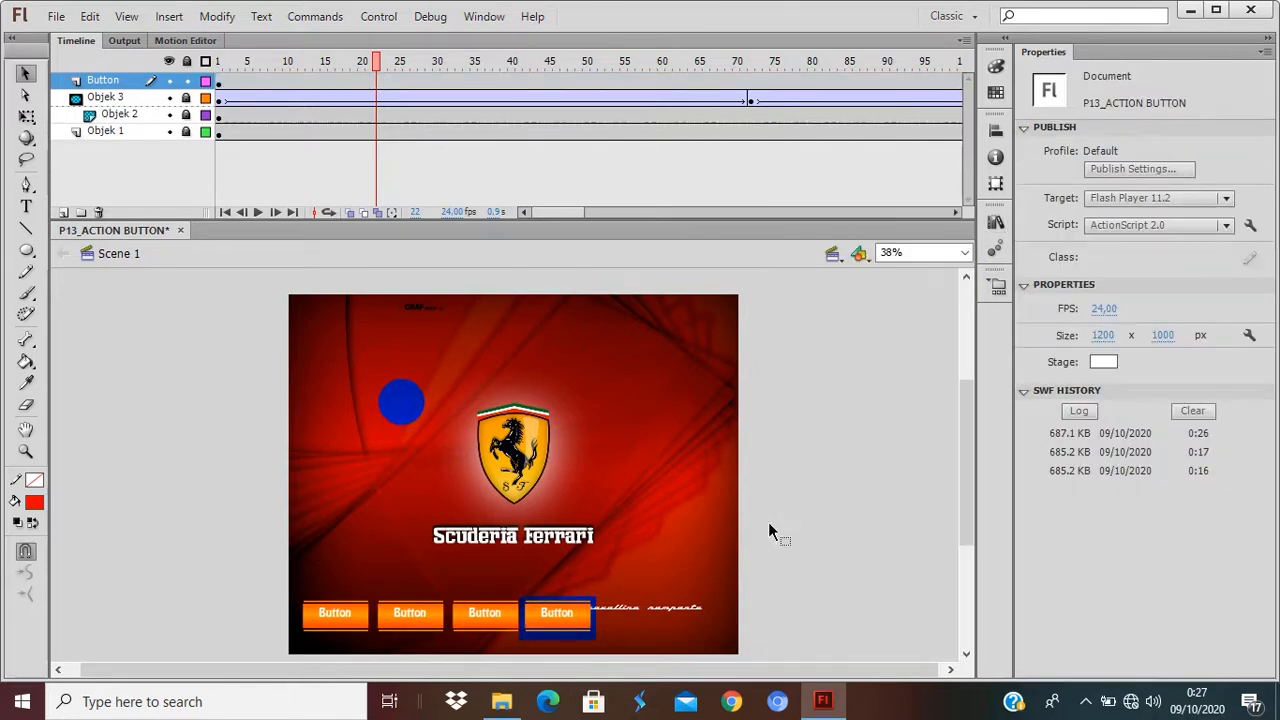
key(ctrl+l)
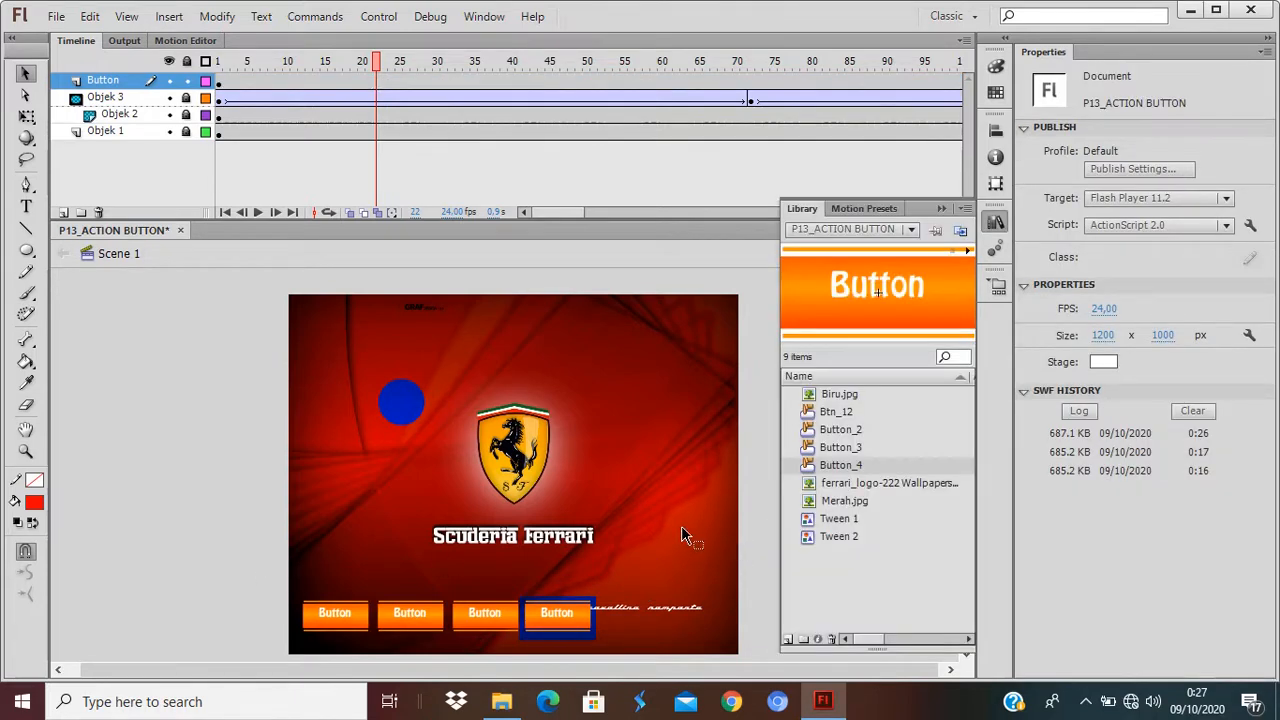
drag(845, 465, 660, 468)
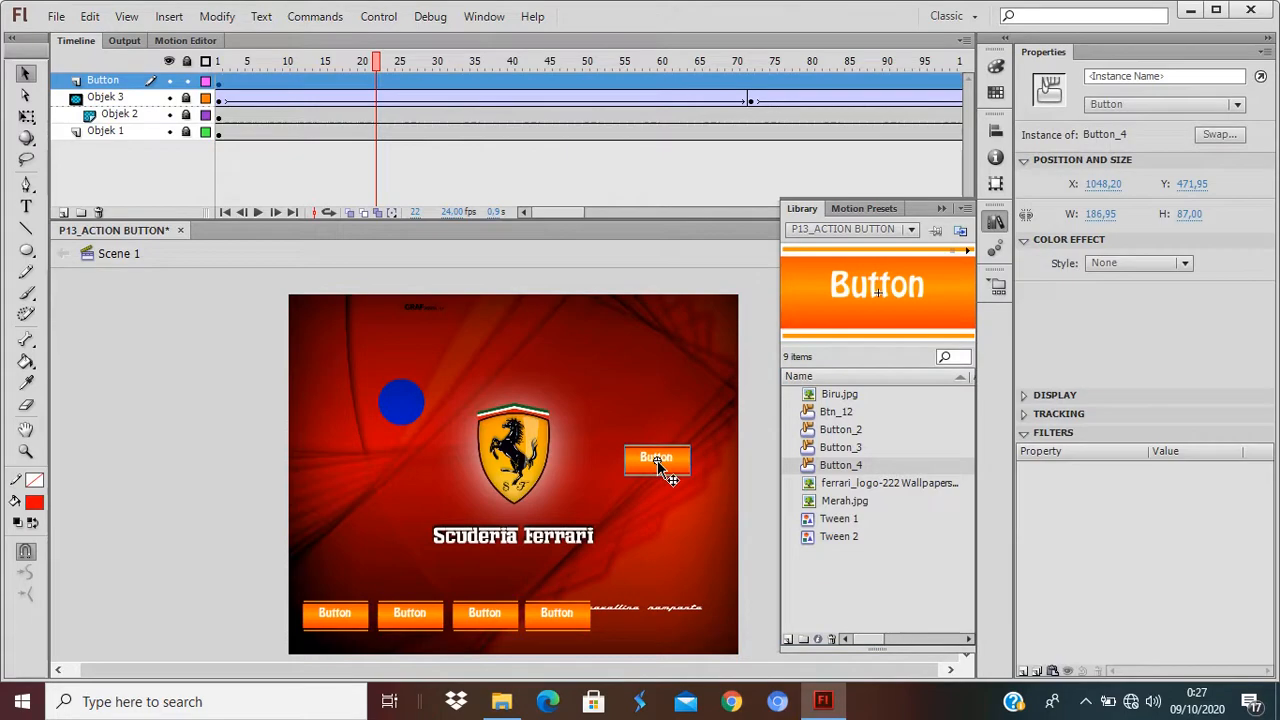
key(ctrl+l)
key(ctrl+alt+b)
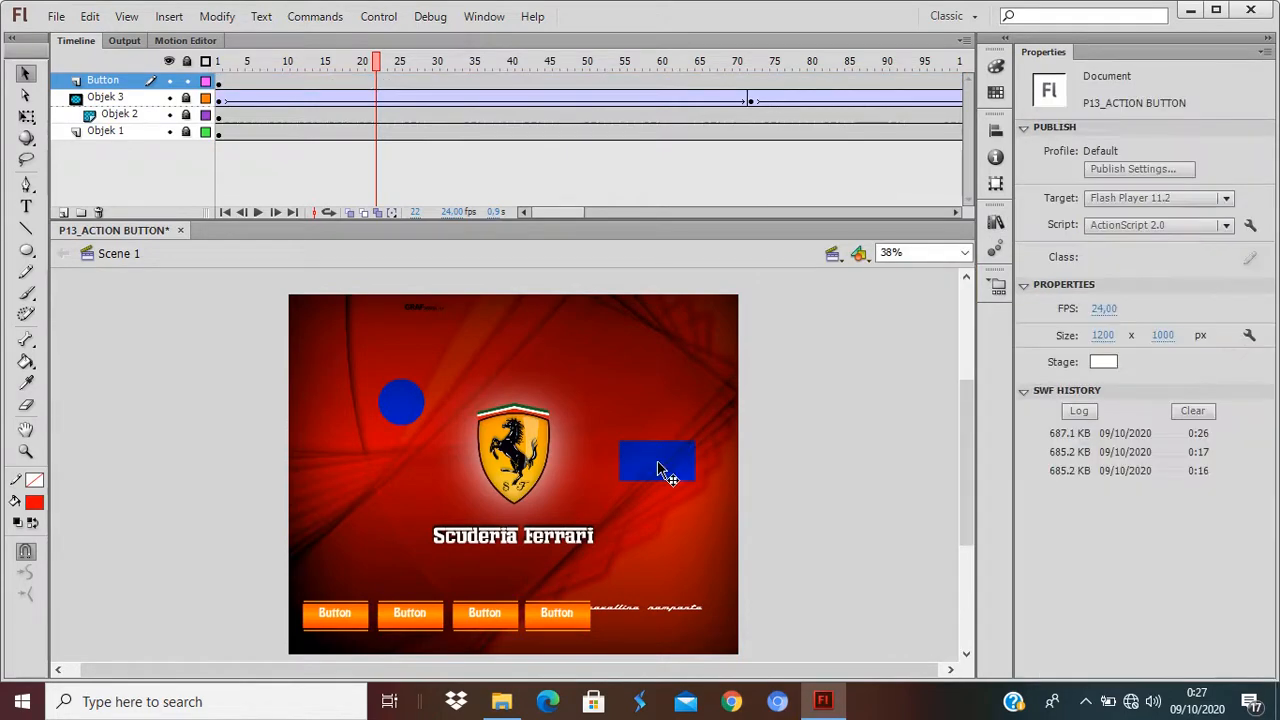
Step: Test the movie in a maximized preview to check the row of buttons, and close the preview
key(ctrl+Return)
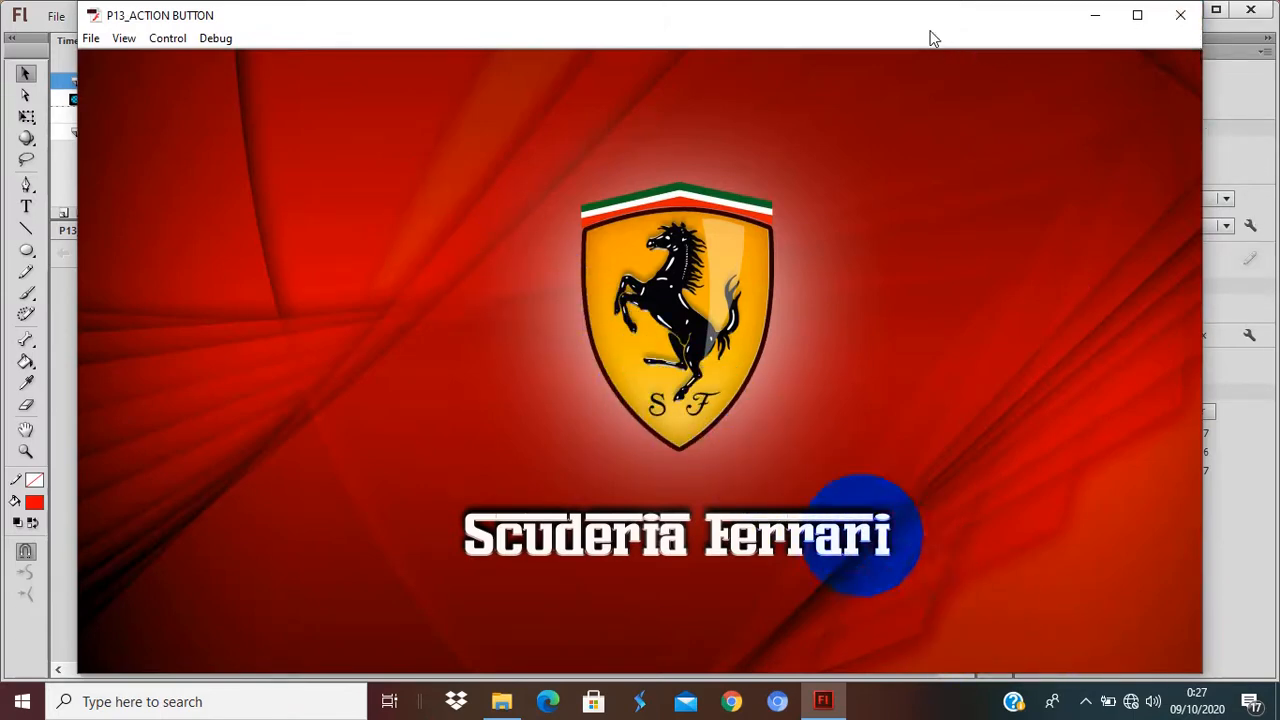
drag(929, 28, 924, 4)
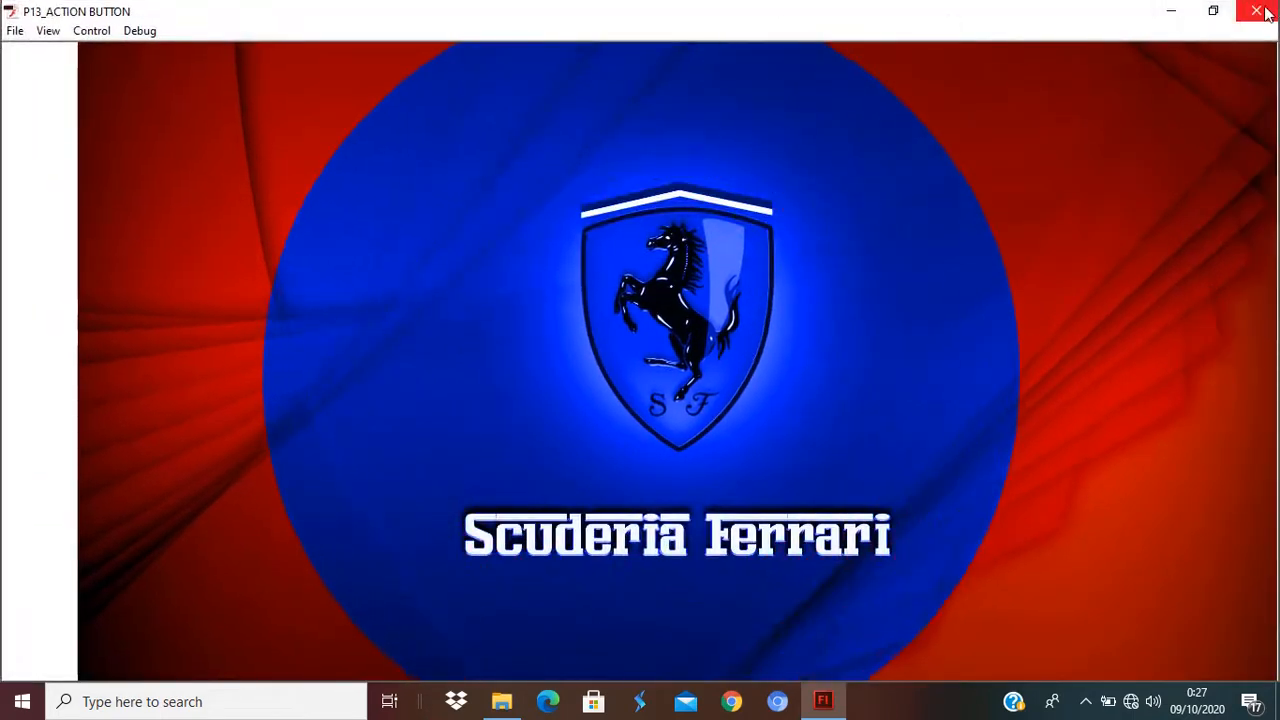
click(1264, 8)
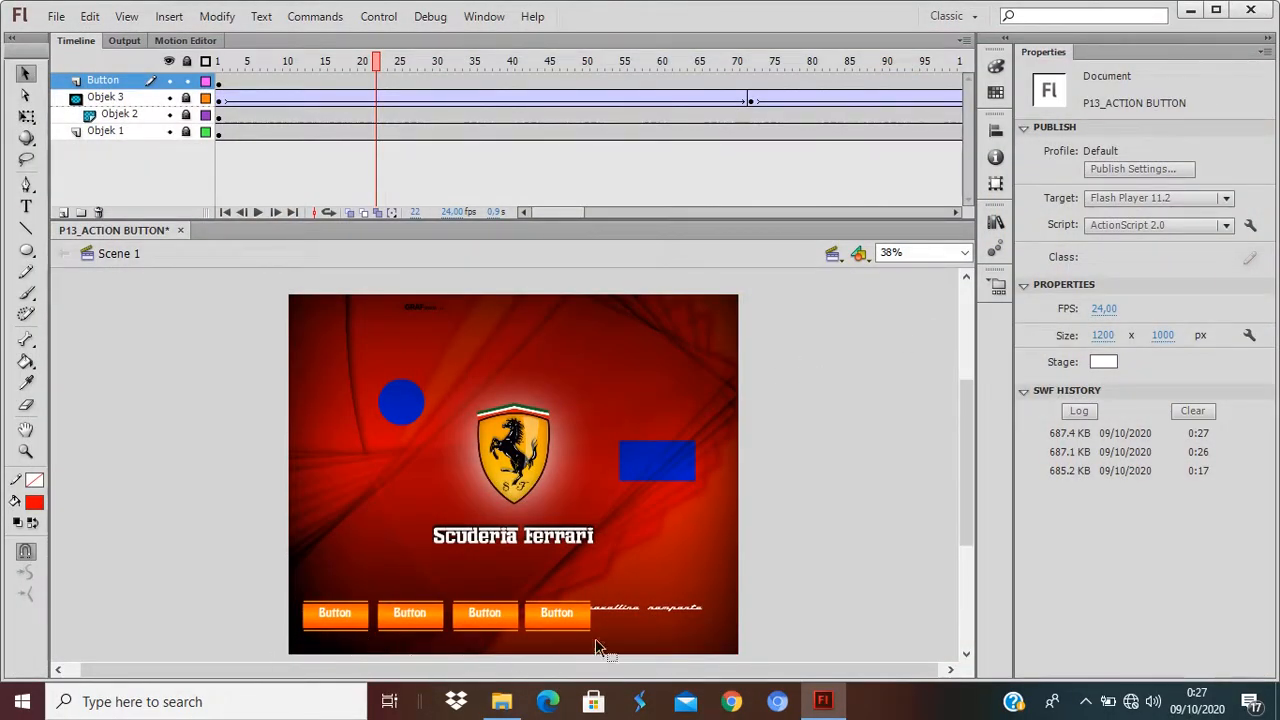
Step: Move all four buttons together to the stage's upper-right area, about X 416, Y 23, and test the movie
drag(642, 588, 276, 654)
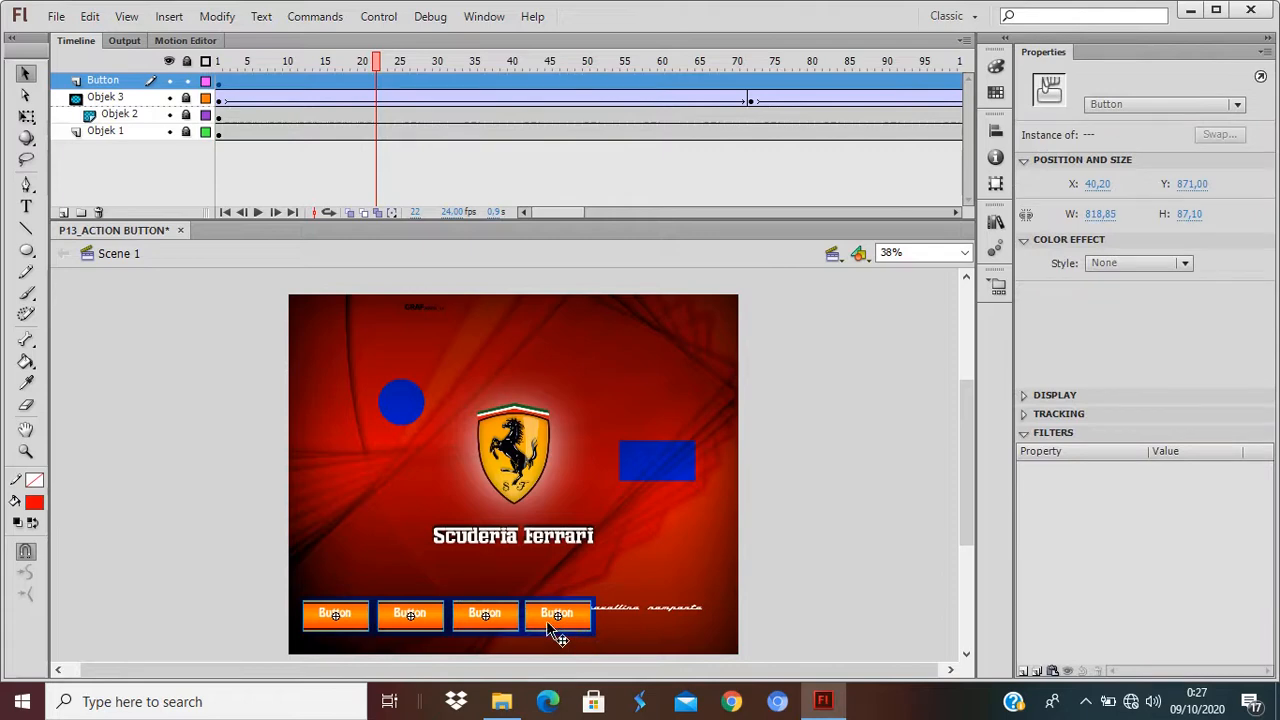
drag(546, 620, 680, 333)
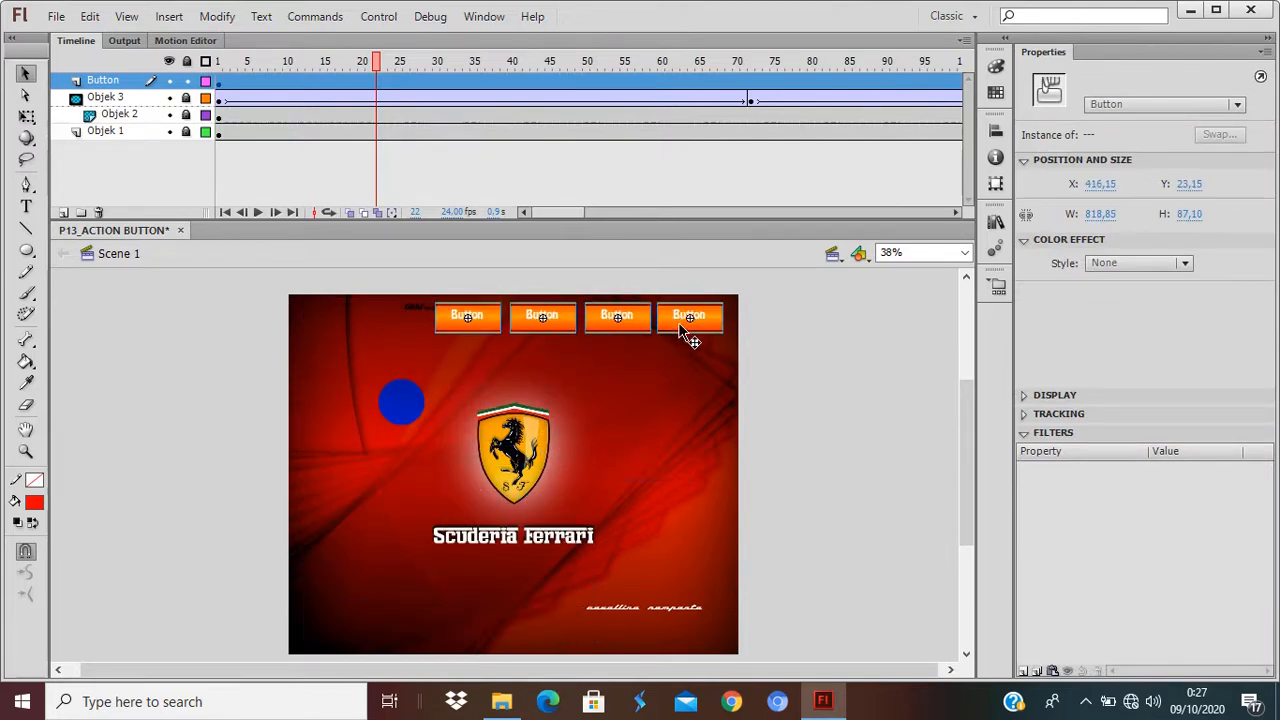
key(ctrl+Return)
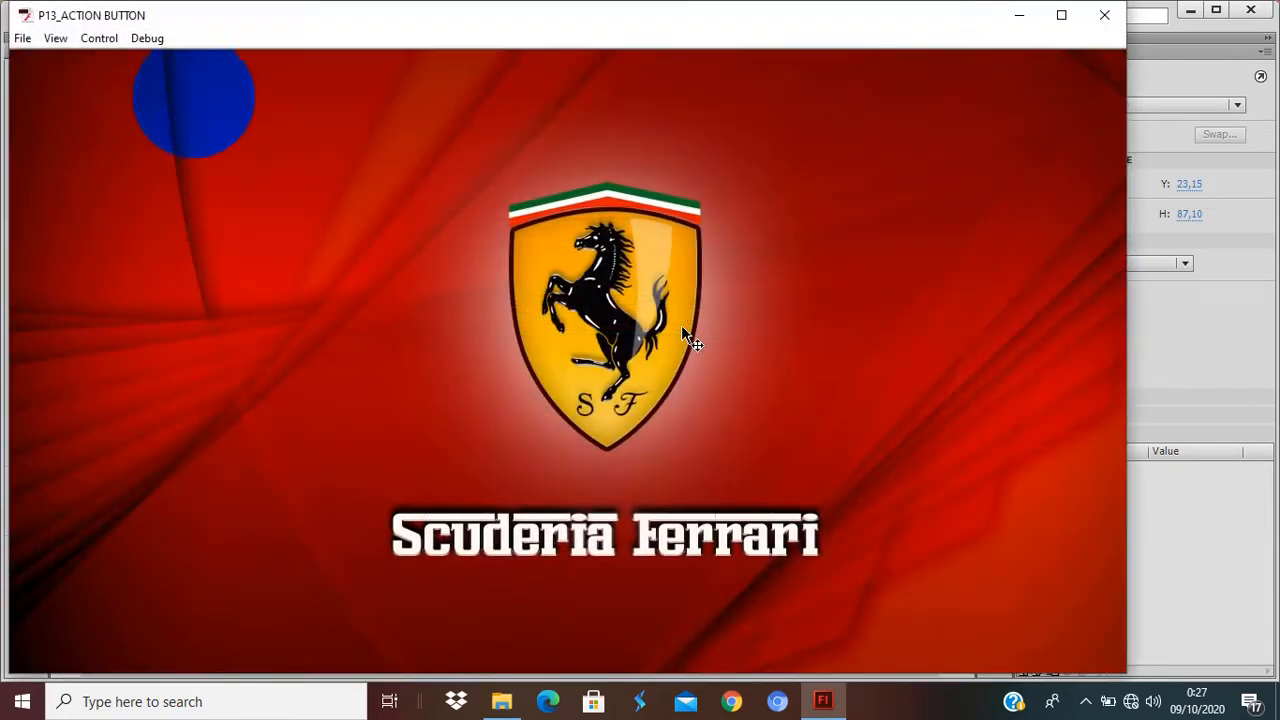
click(1104, 15)
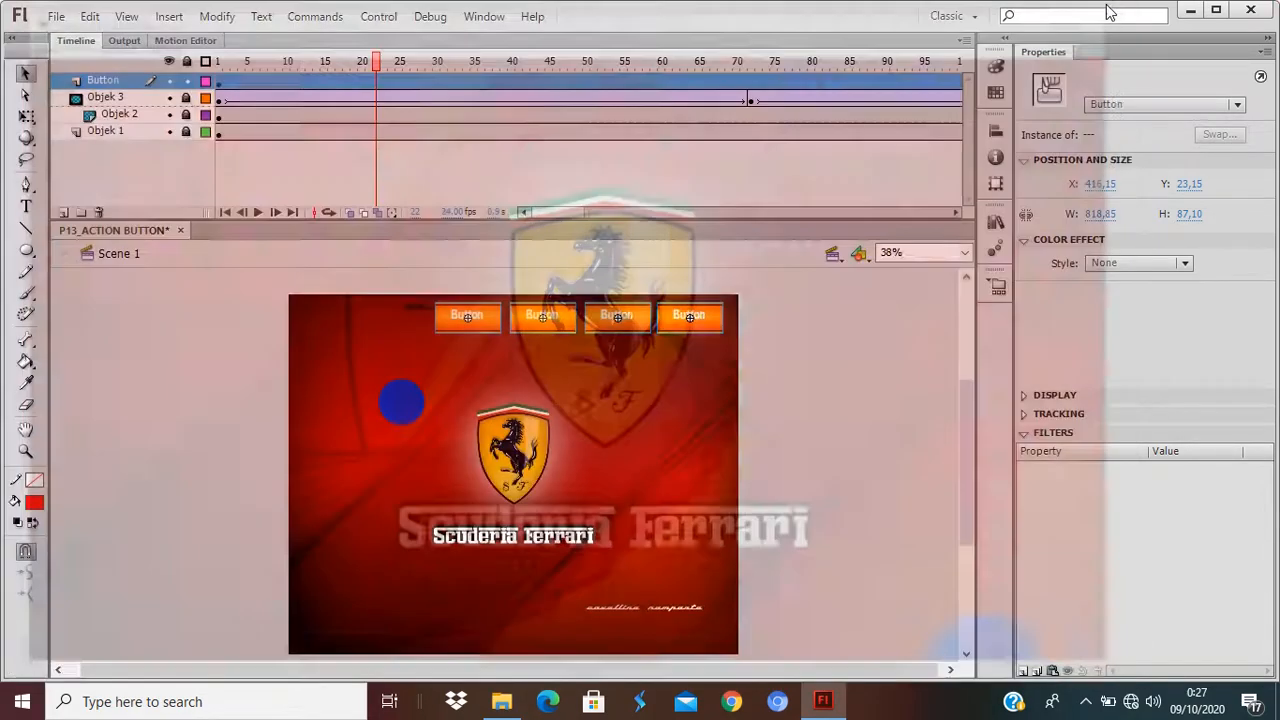
click(872, 397)
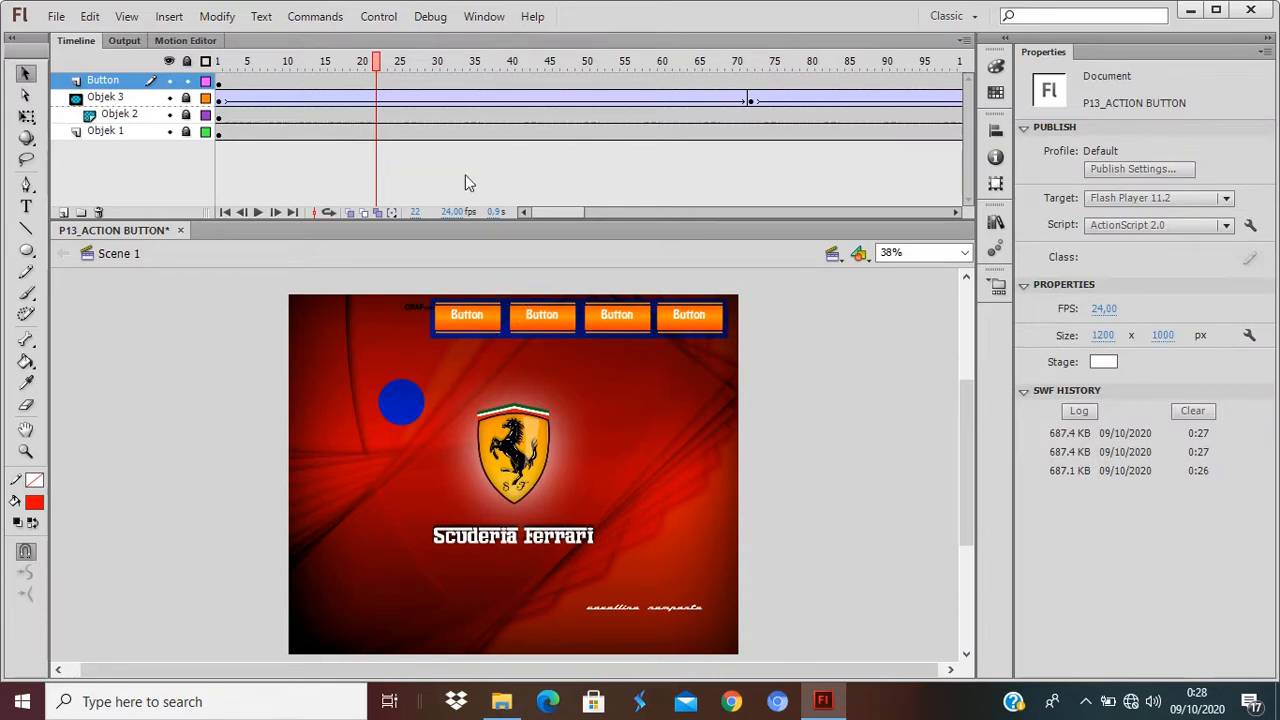
Step: Return the playhead to frame 1 and check the Button layer's contents by hiding and showing it
drag(378, 62, 5, 140)
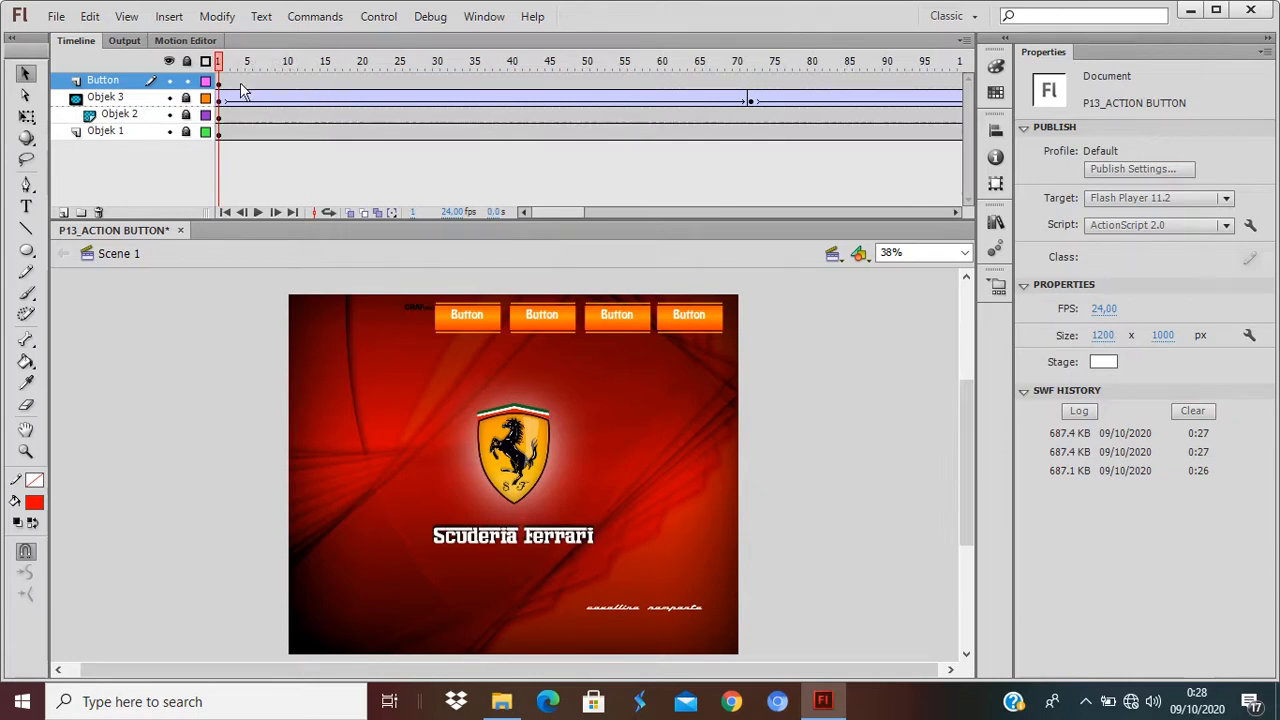
click(169, 81)
click(170, 82)
click(452, 316)
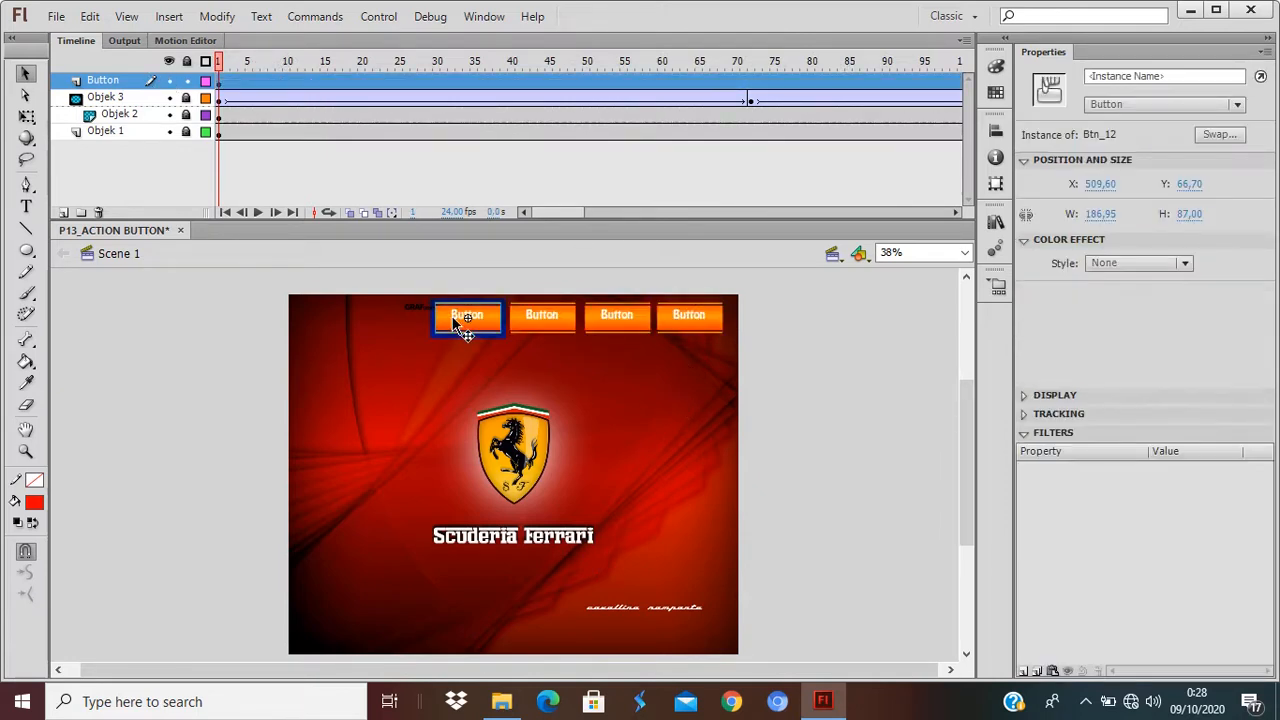
Step: Move the four buttons straight down to about Y 372 and test the movie
drag(452, 370, 780, 258)
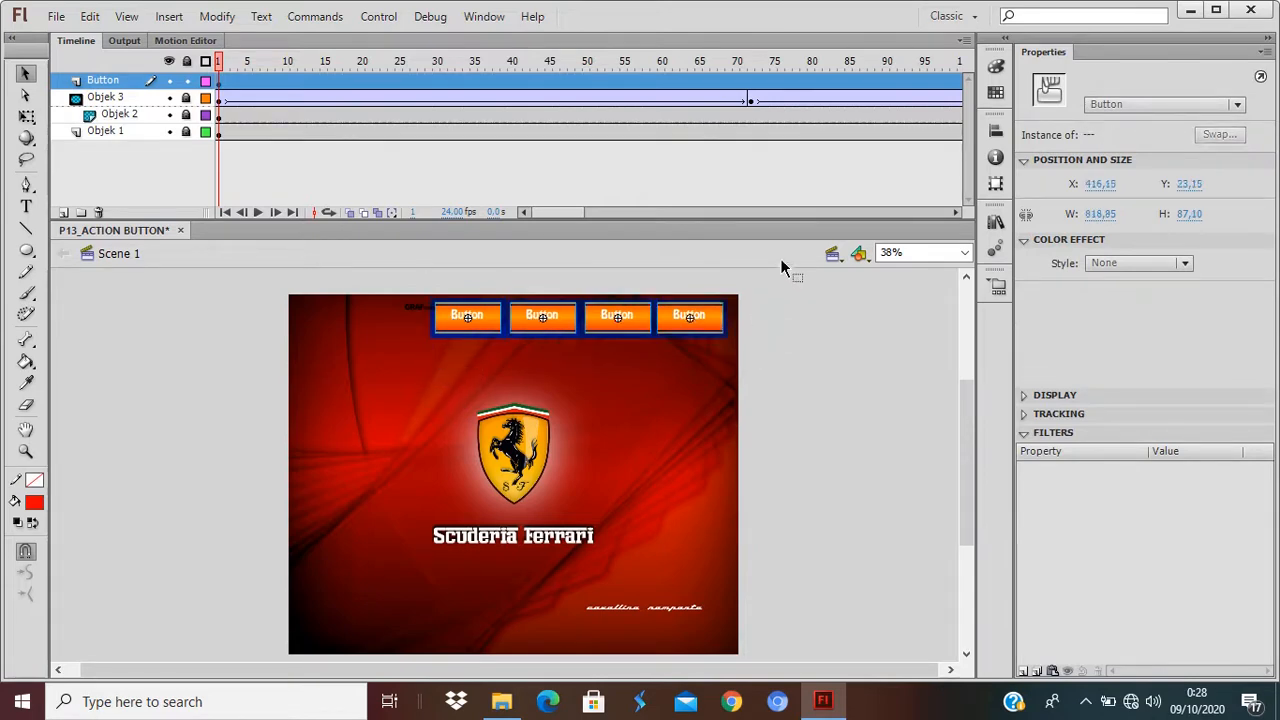
drag(679, 318, 686, 439)
key(ctrl+Return)
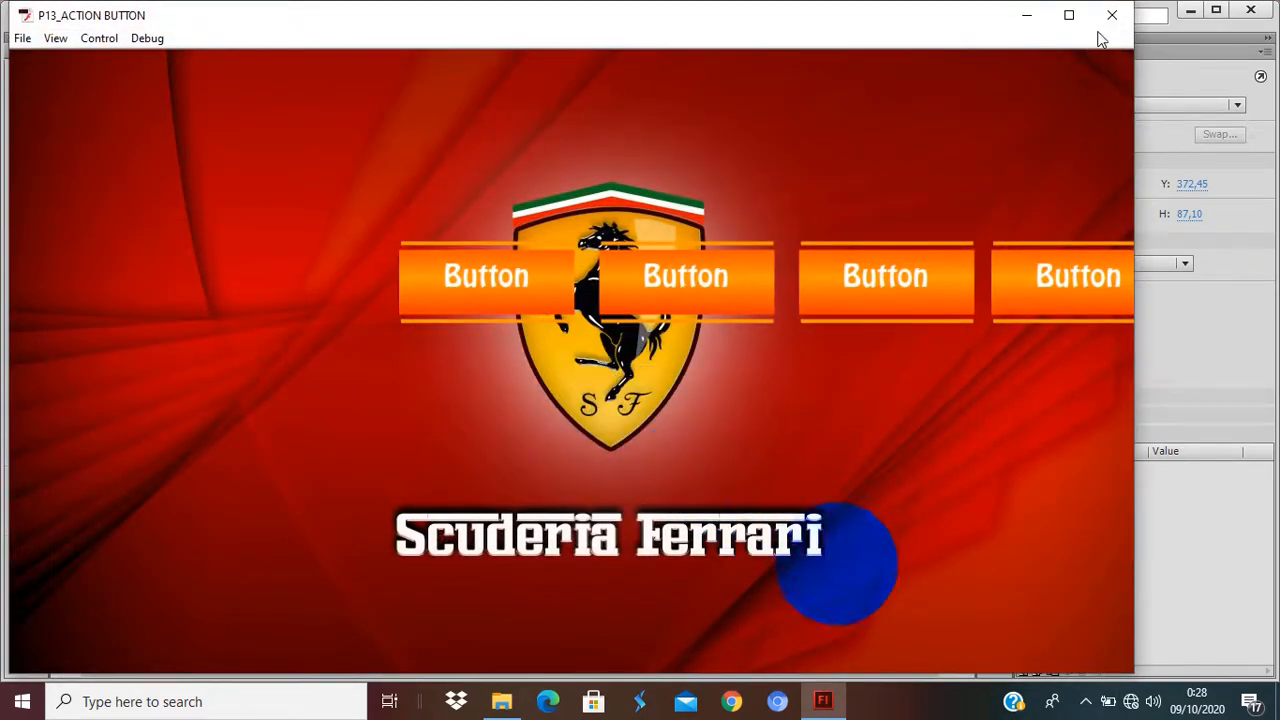
click(1112, 16)
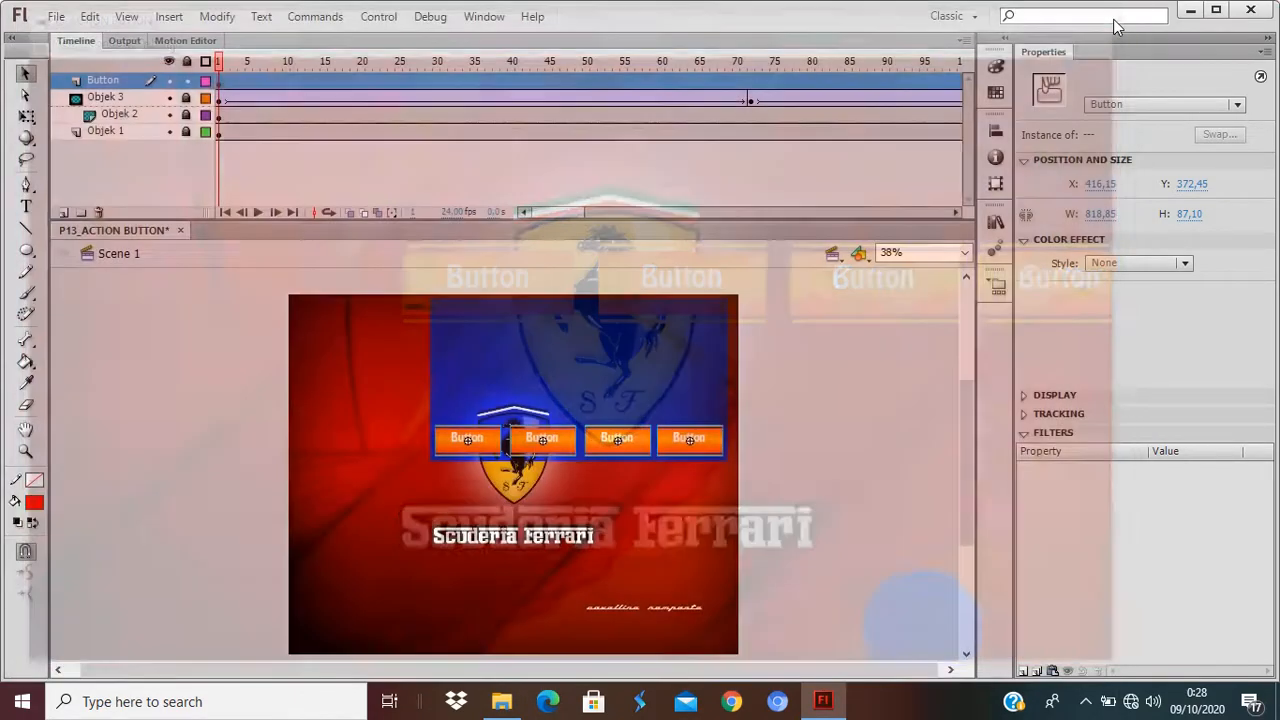
Step: Move the four buttons up and slightly left to about X 376, Y 172.5, testing the movie after each move
drag(681, 437, 671, 367)
key(ctrl+Return)
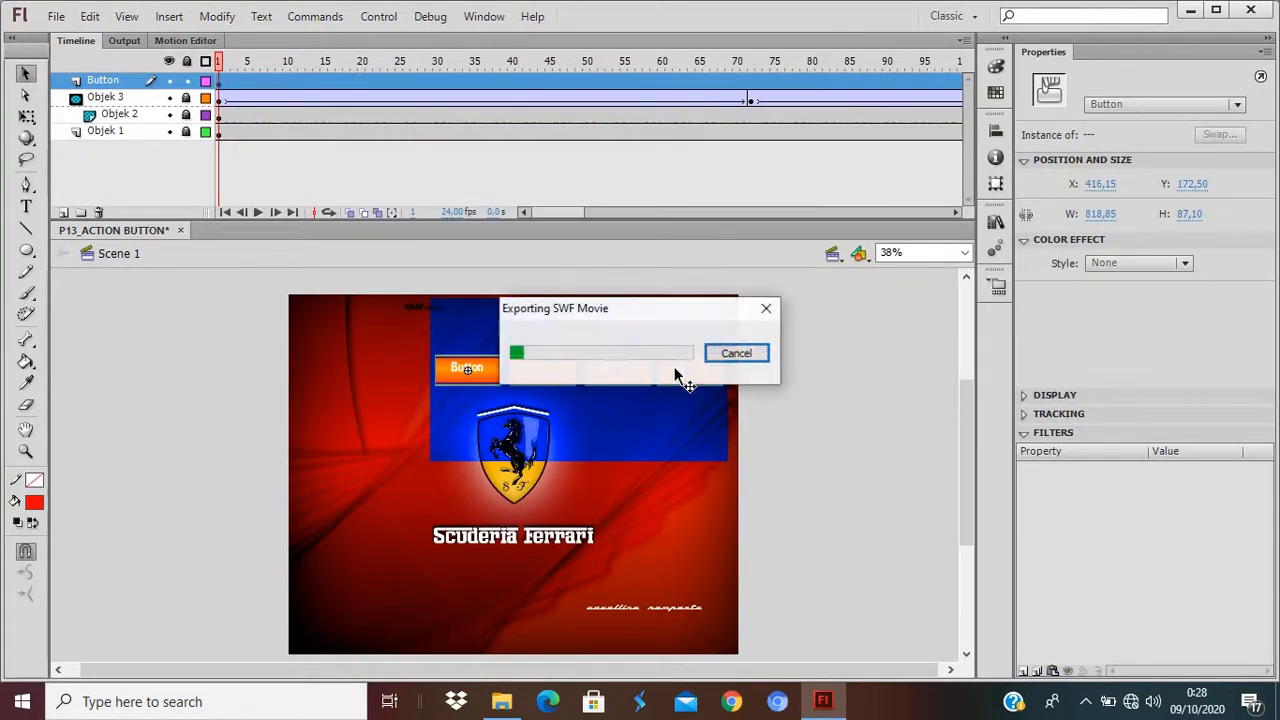
click(1112, 16)
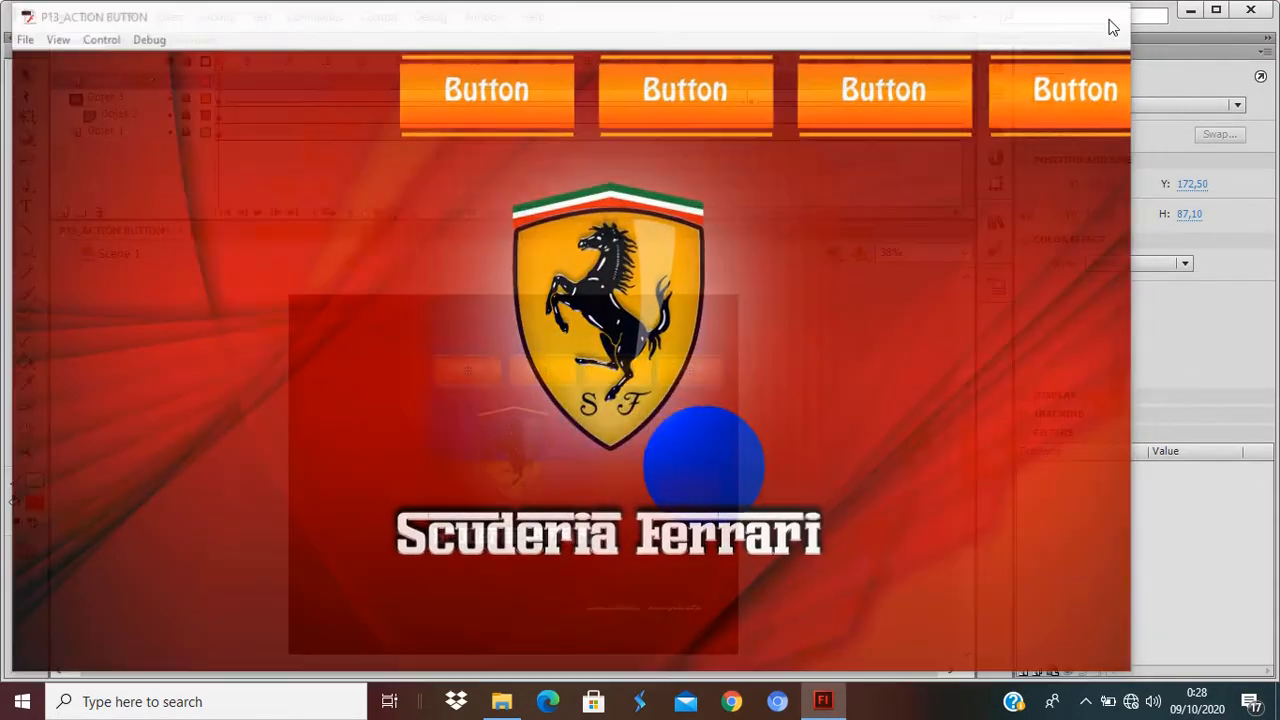
drag(672, 376, 658, 372)
key(ctrl+Return)
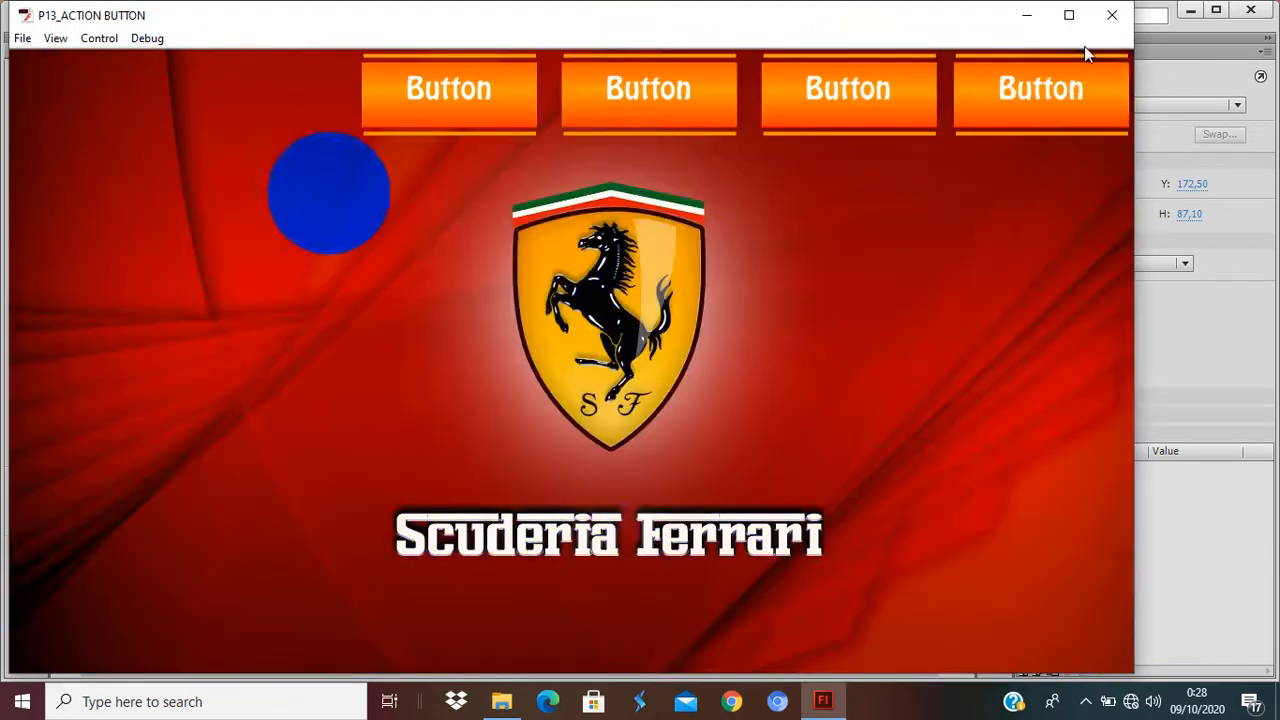
click(1112, 15)
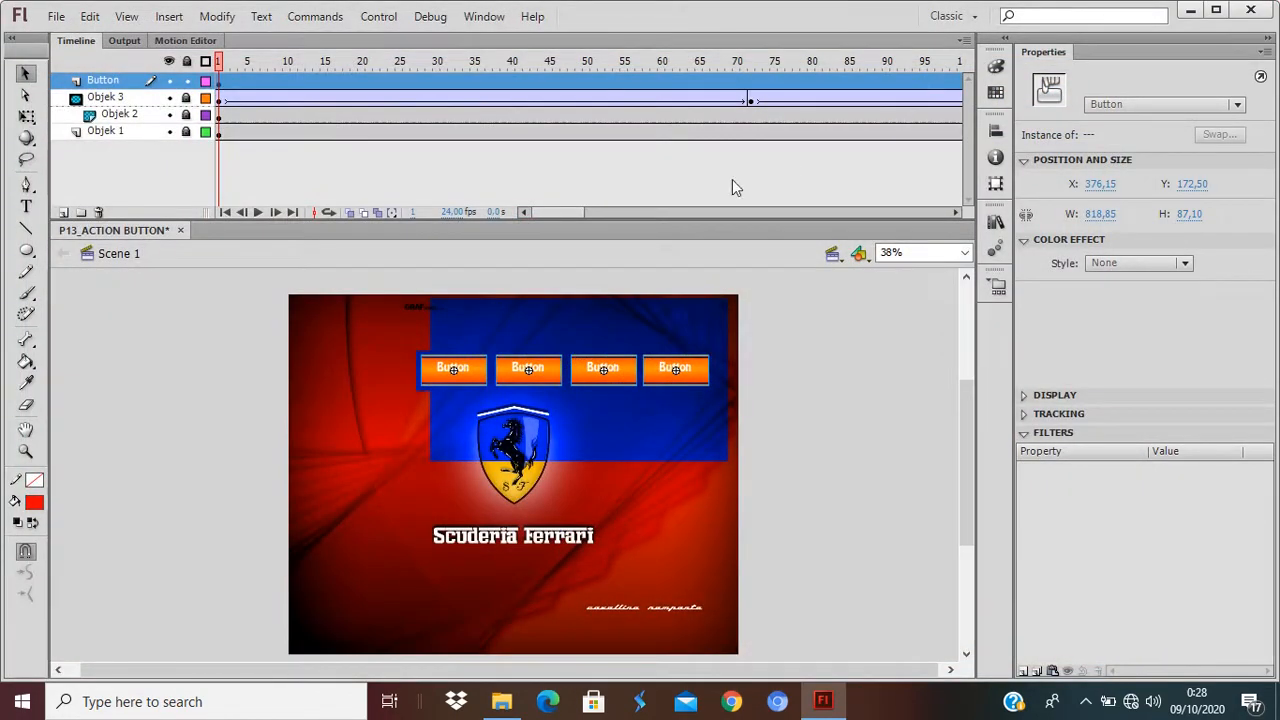
click(907, 375)
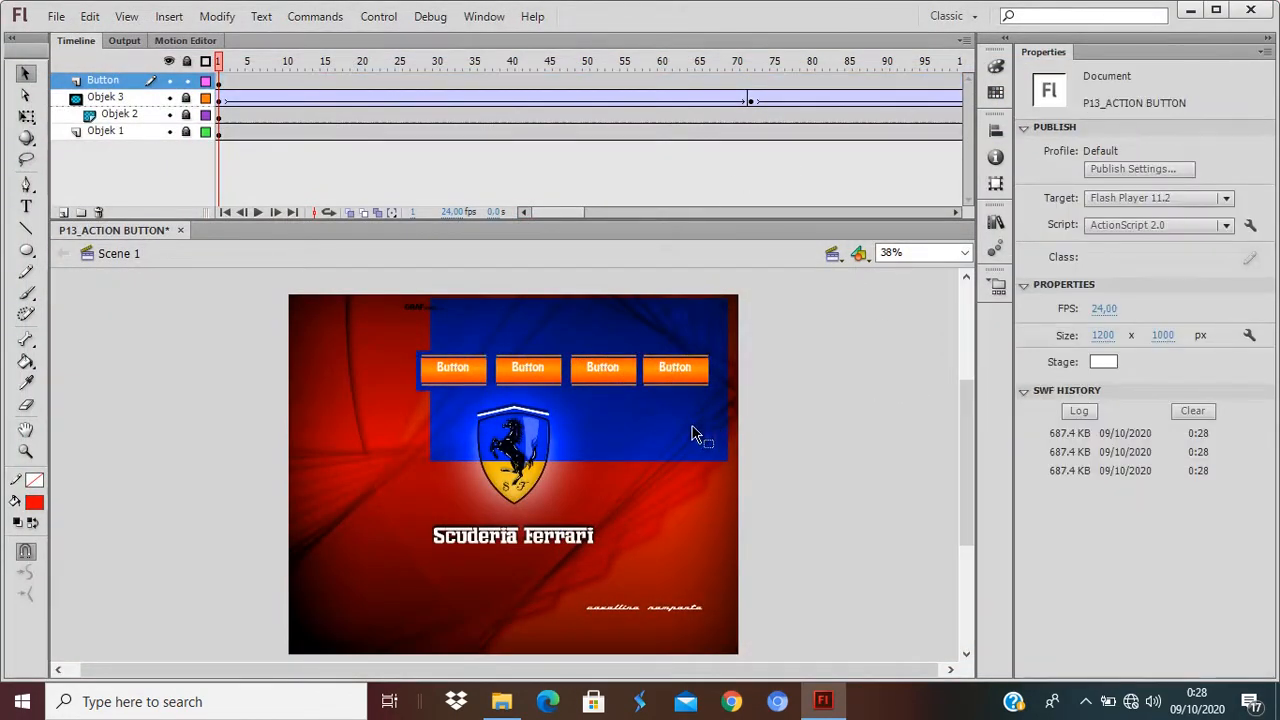
Step: Open the leftmost button symbol for editing and change its Up-state label on the TEks layer to "Play"
double_click(449, 370)
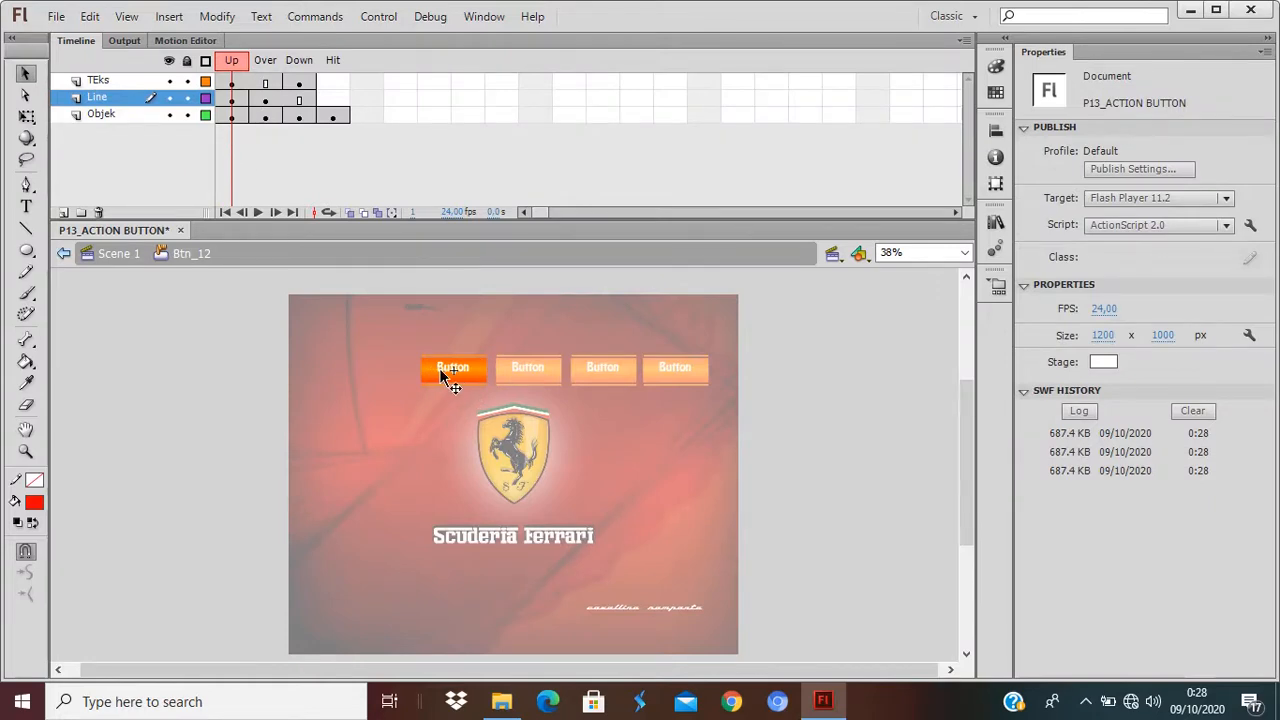
click(439, 368)
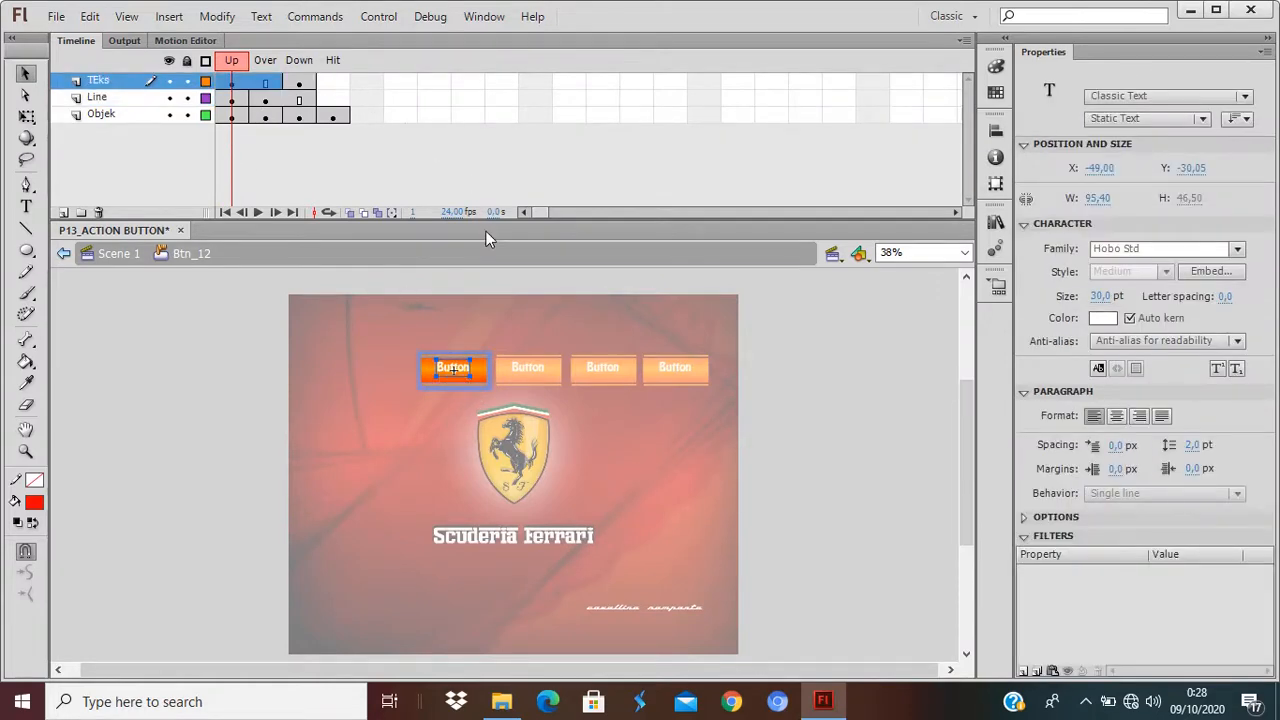
double_click(453, 370)
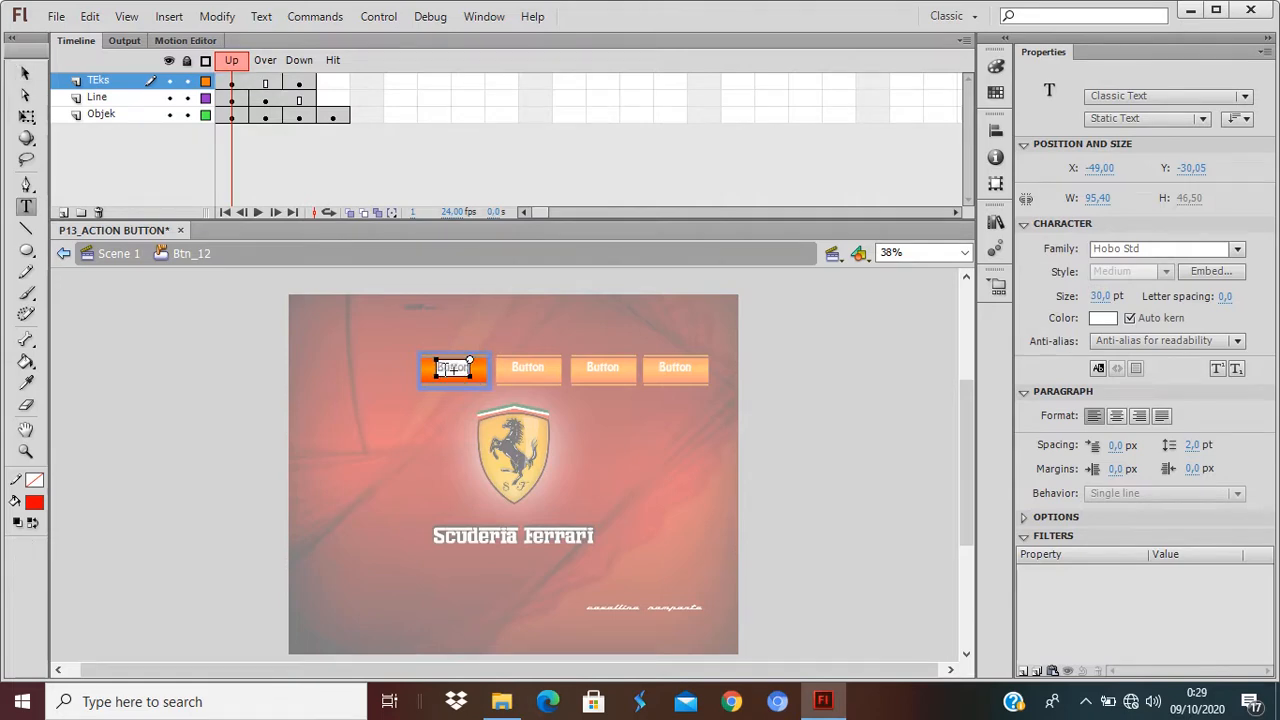
key(Escape)
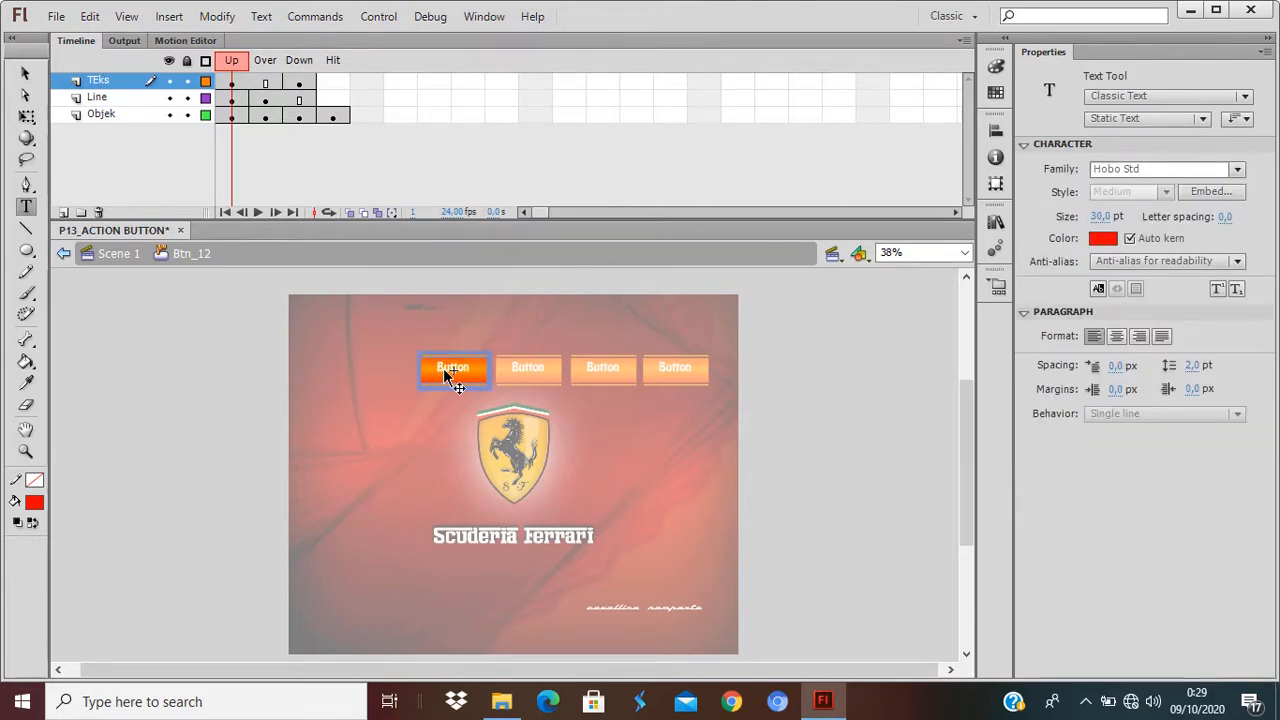
key(p)
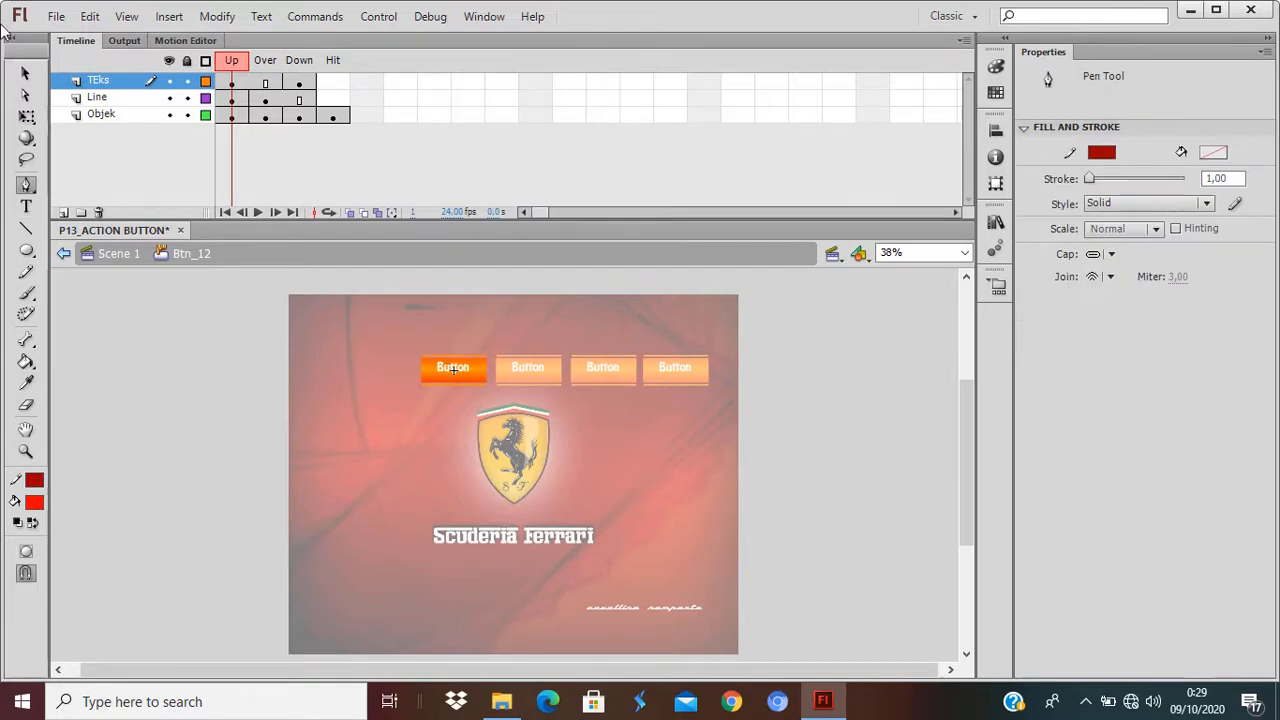
click(27, 75)
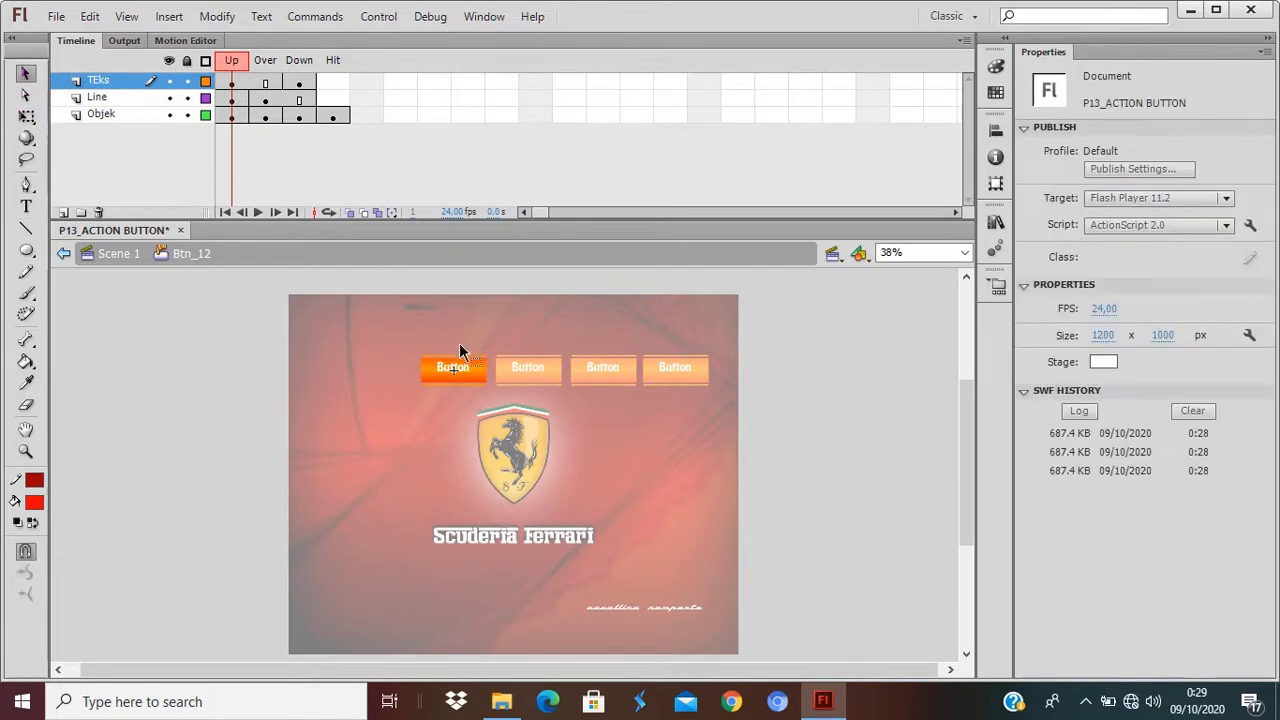
click(450, 371)
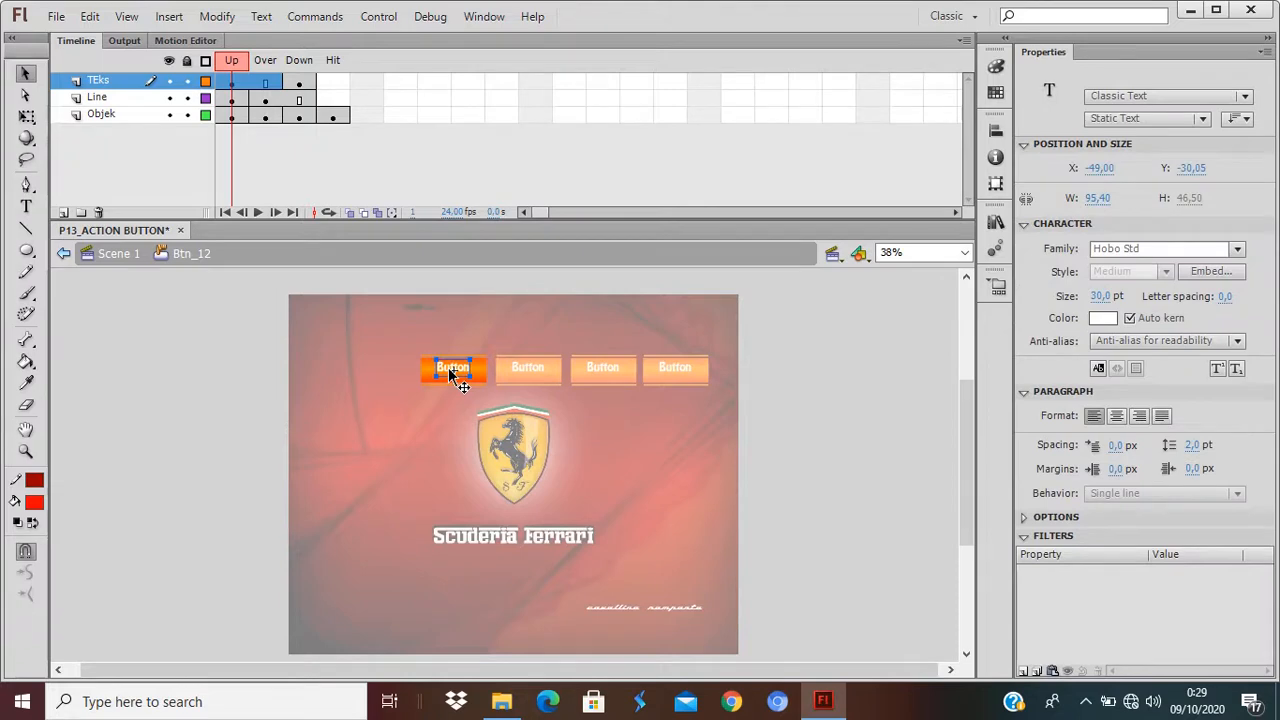
double_click(450, 371)
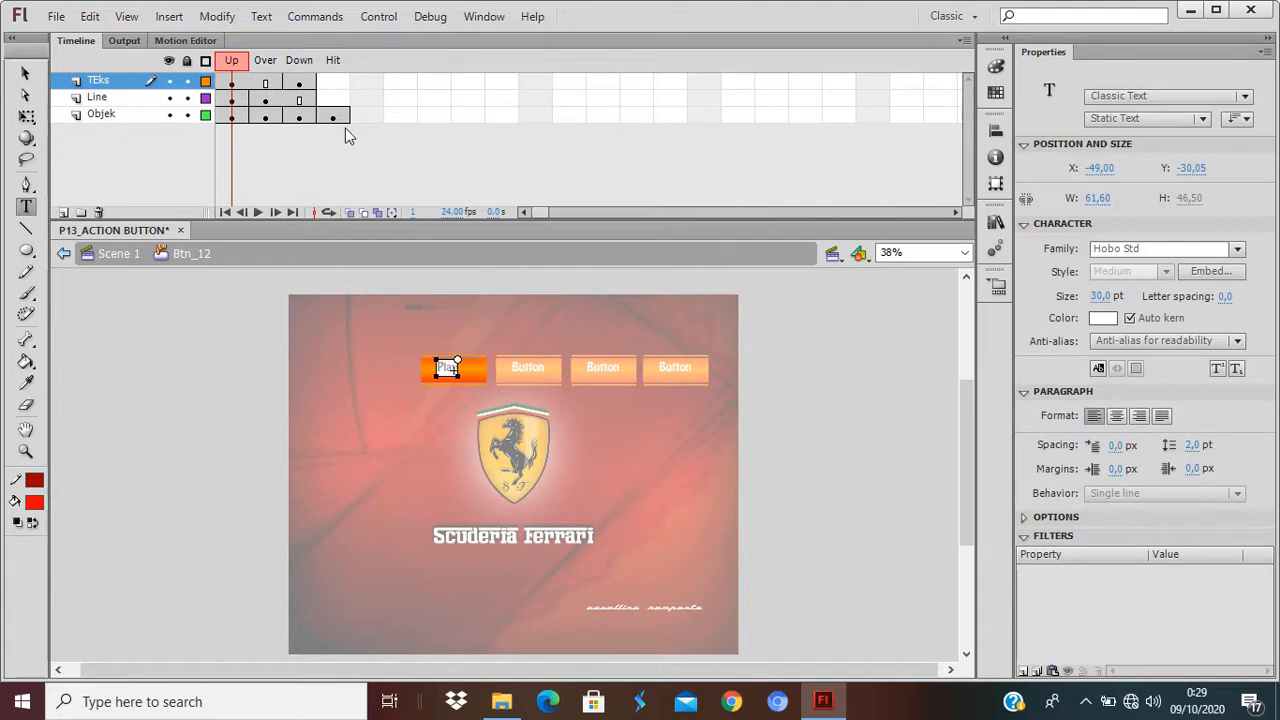
Step: Centre-align the first button's Down-state label and change its text to "Play"
click(300, 84)
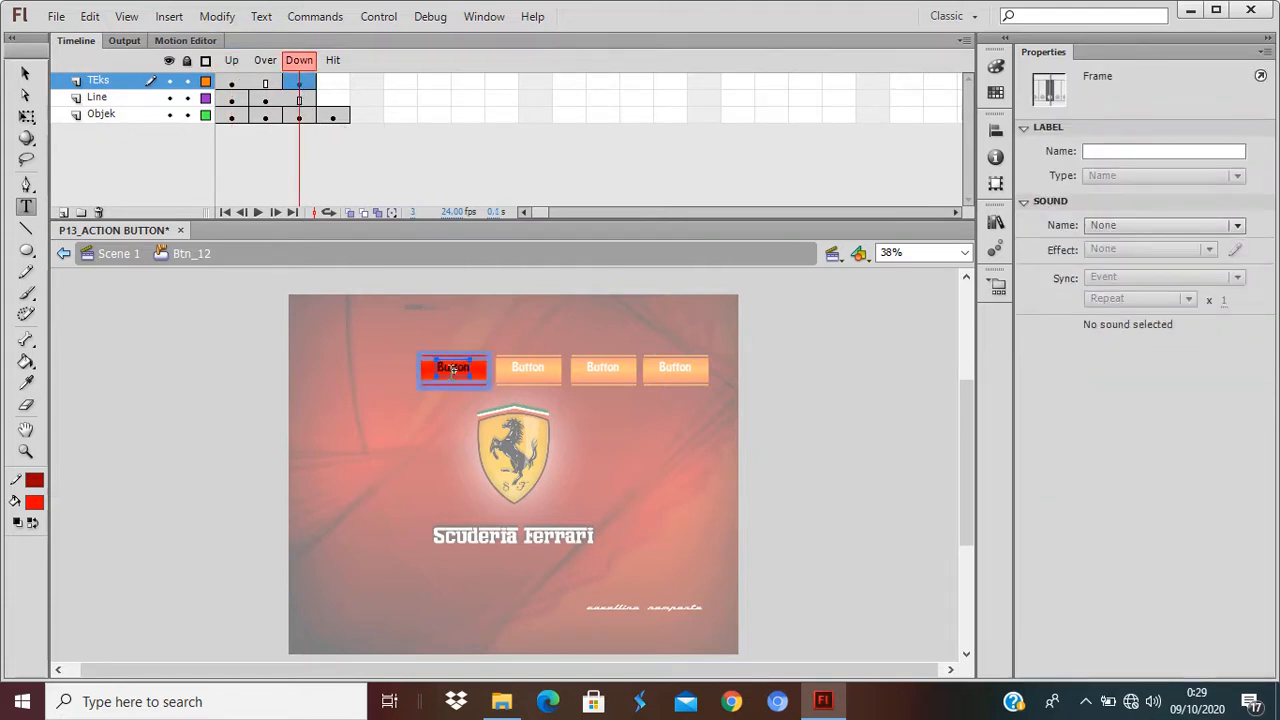
click(453, 370)
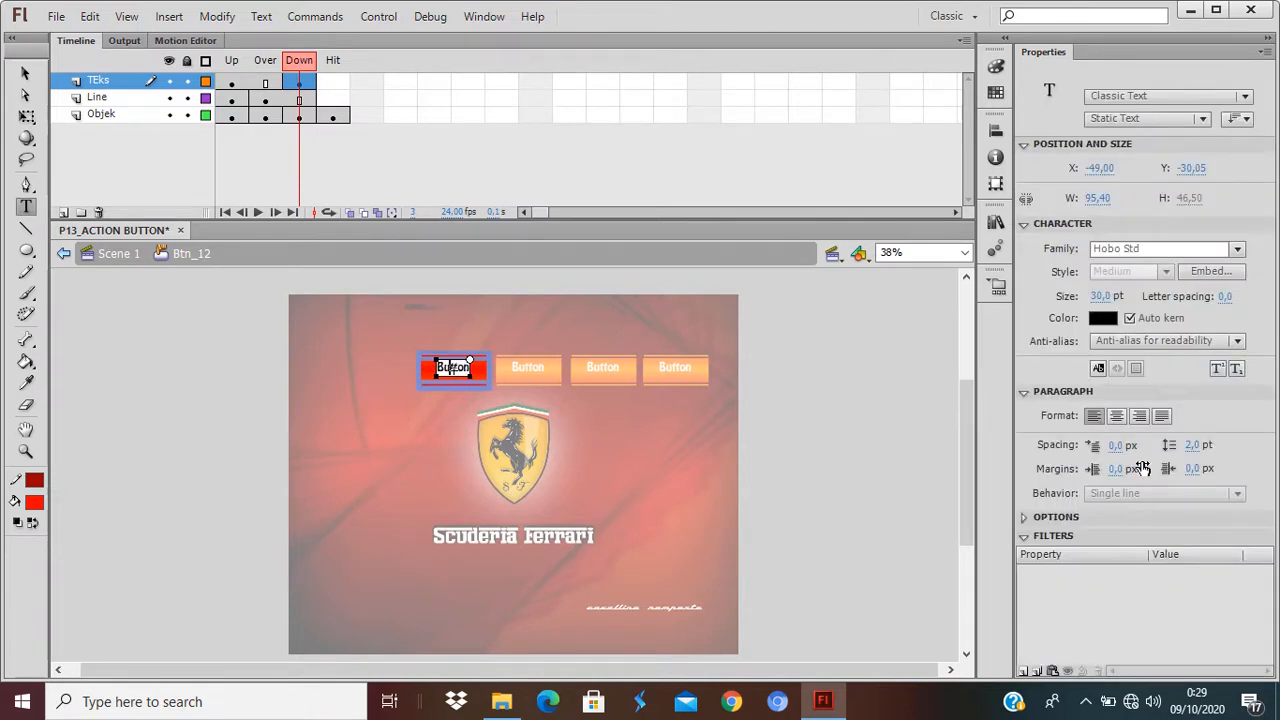
click(1117, 418)
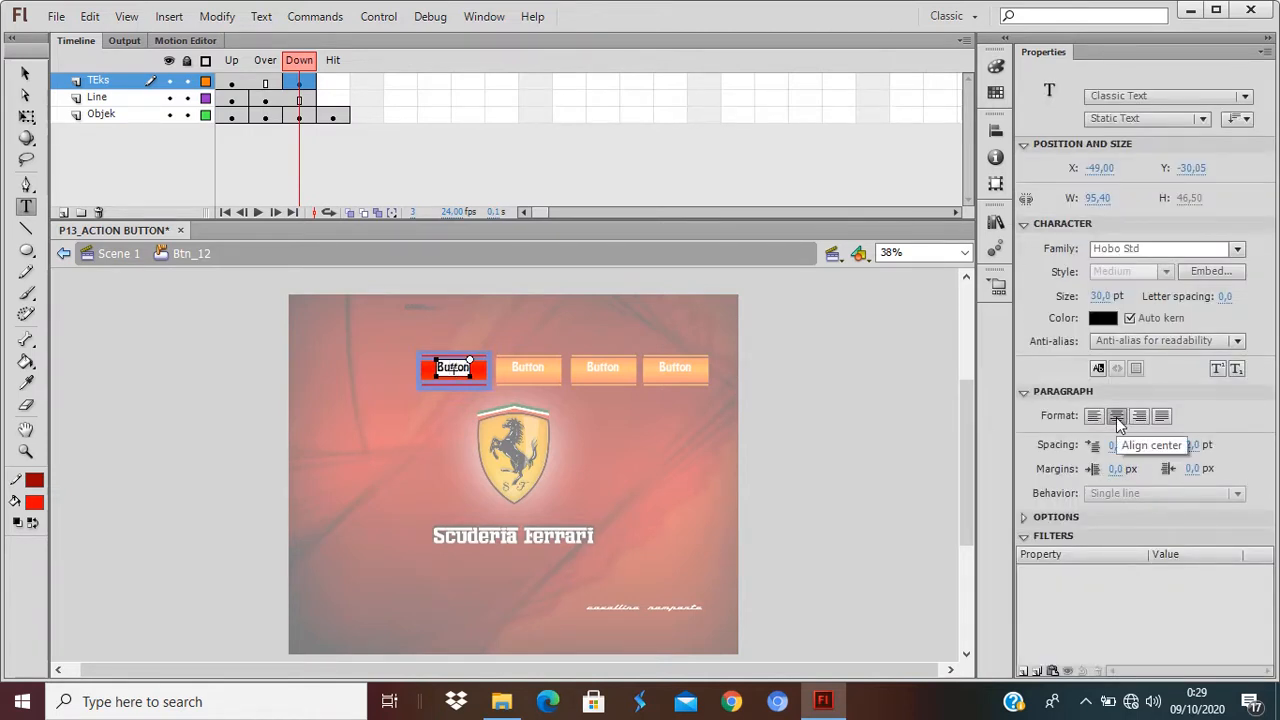
key(ctrl+a)
text(Play)
Step: Centre-align the Play label in the first button's Up state
click(232, 86)
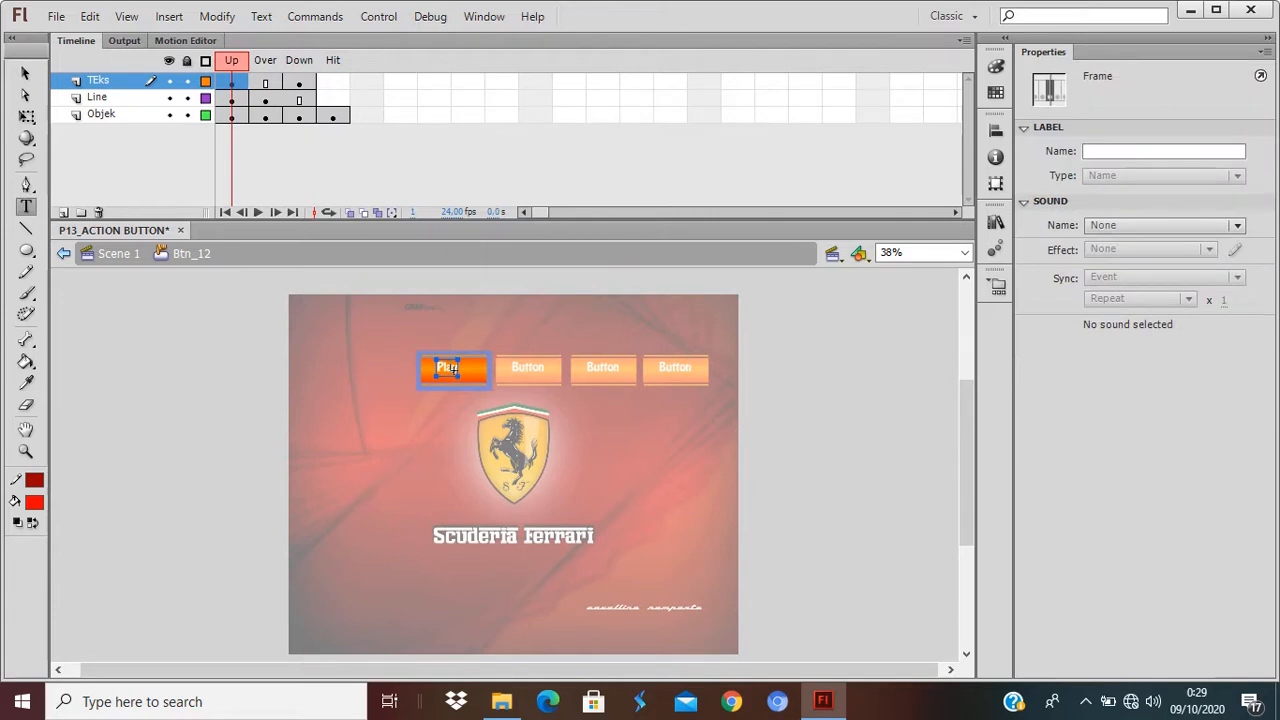
click(447, 368)
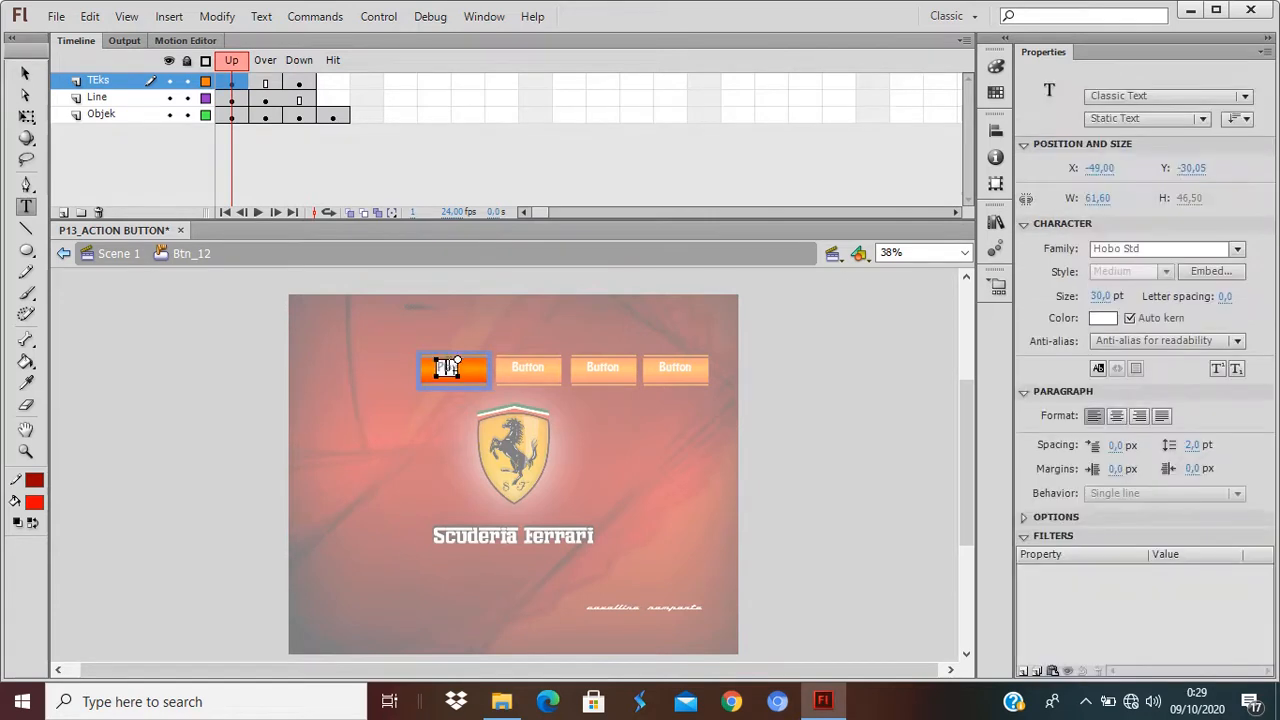
click(1116, 416)
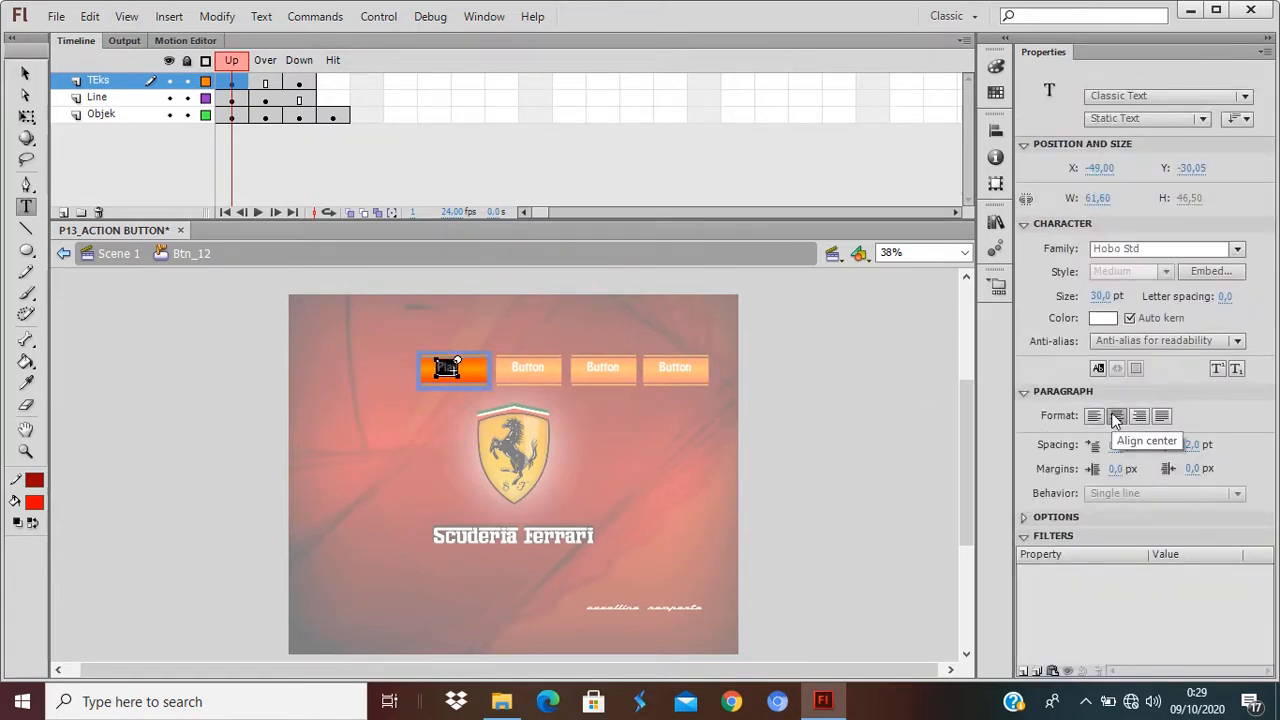
Step: Replace the first button's Up-state label with an in-place copy of its Down-state Play text, coloured white
click(26, 73)
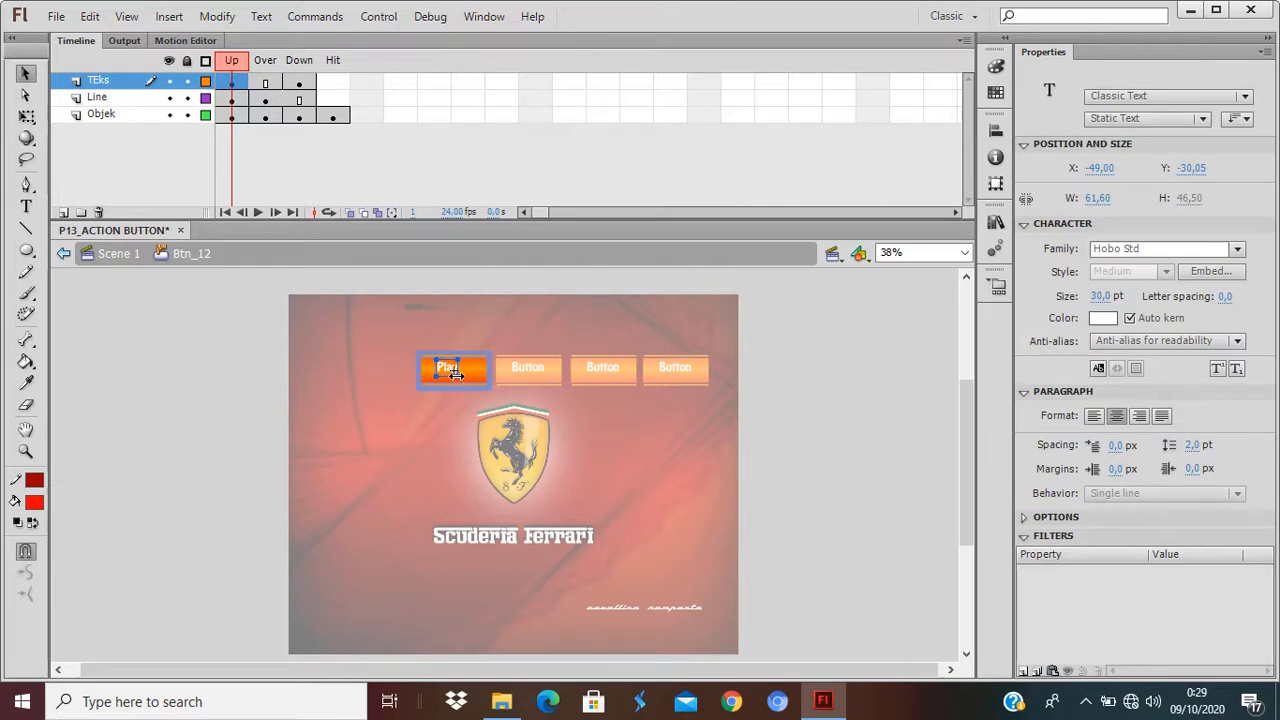
key(Delete)
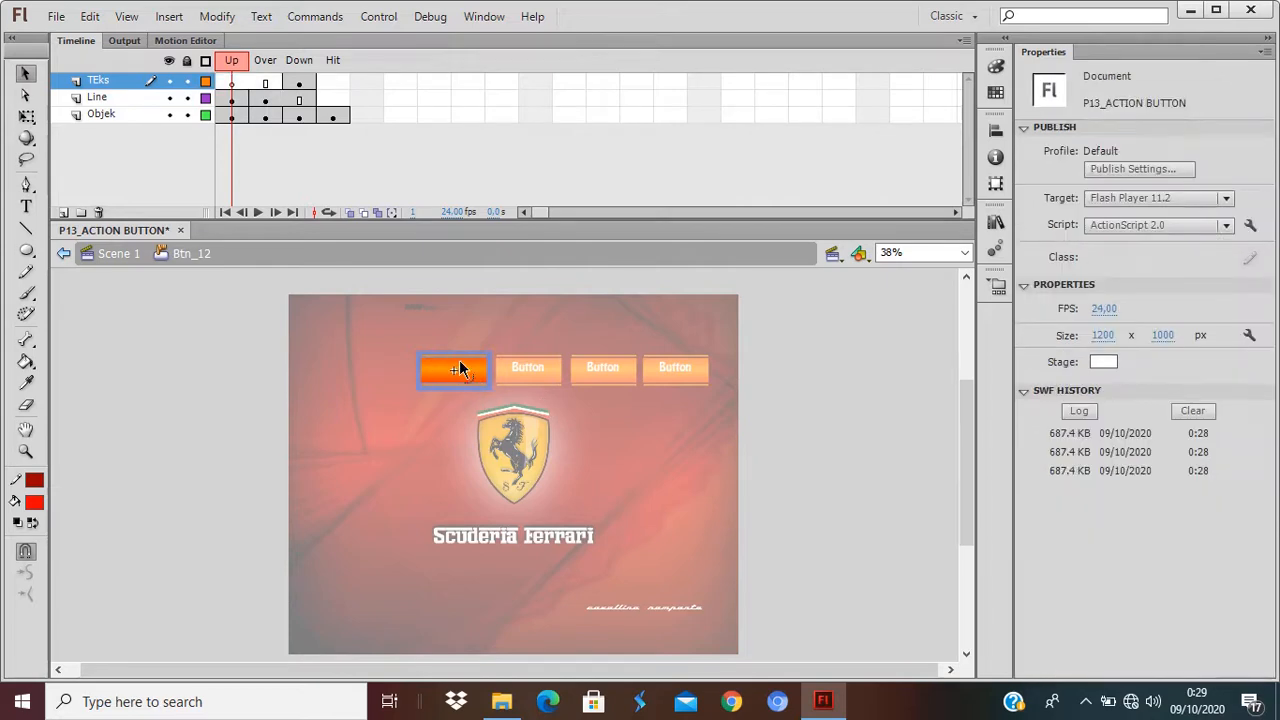
click(302, 83)
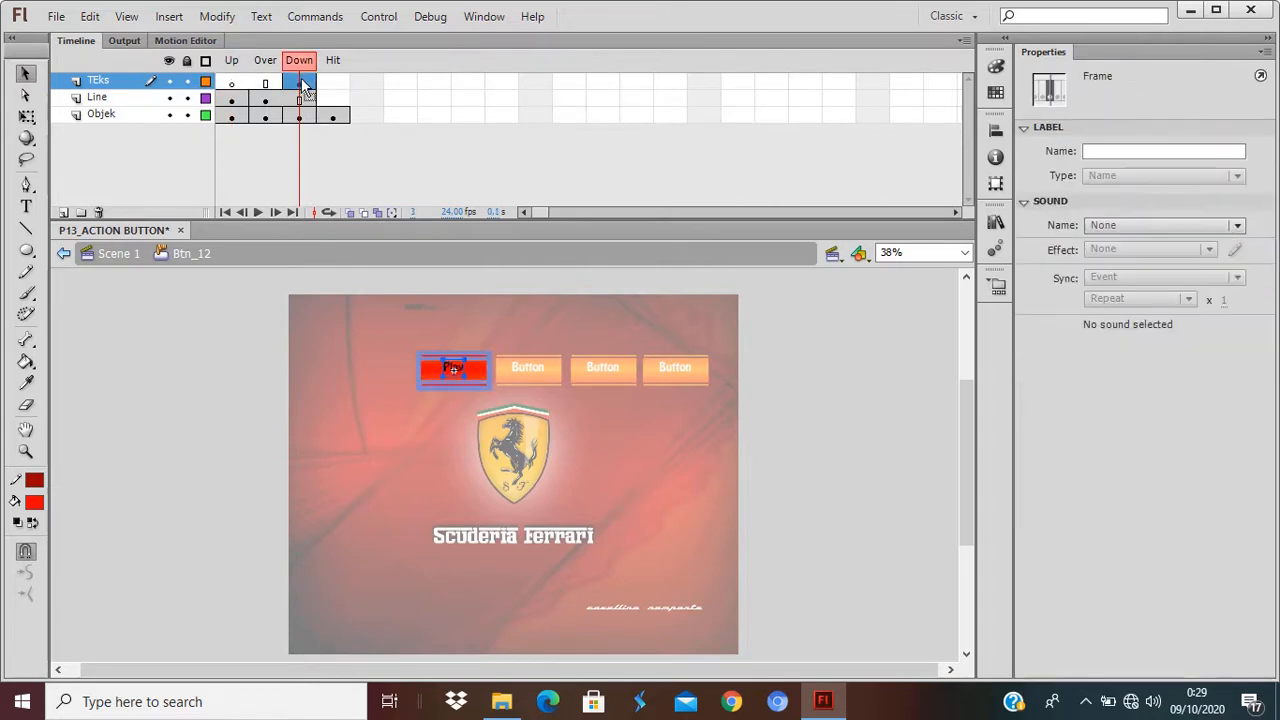
click(826, 503)
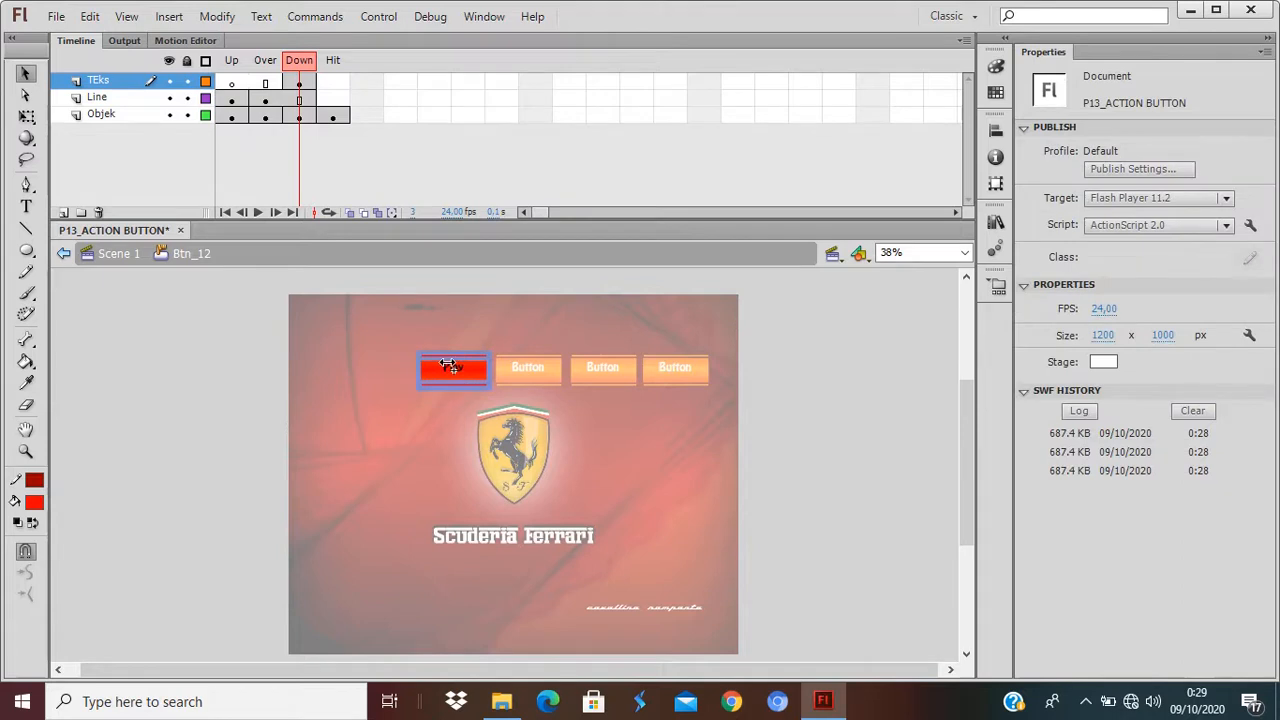
key(ctrl+equal)
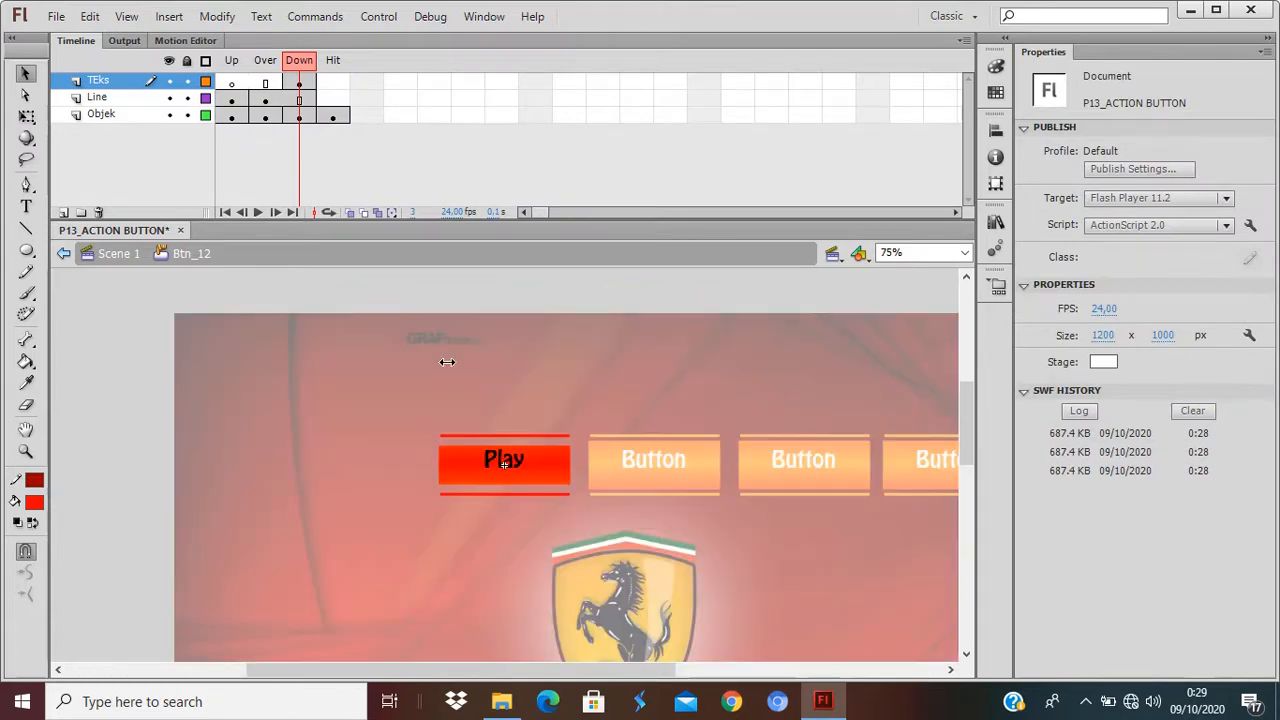
click(520, 461)
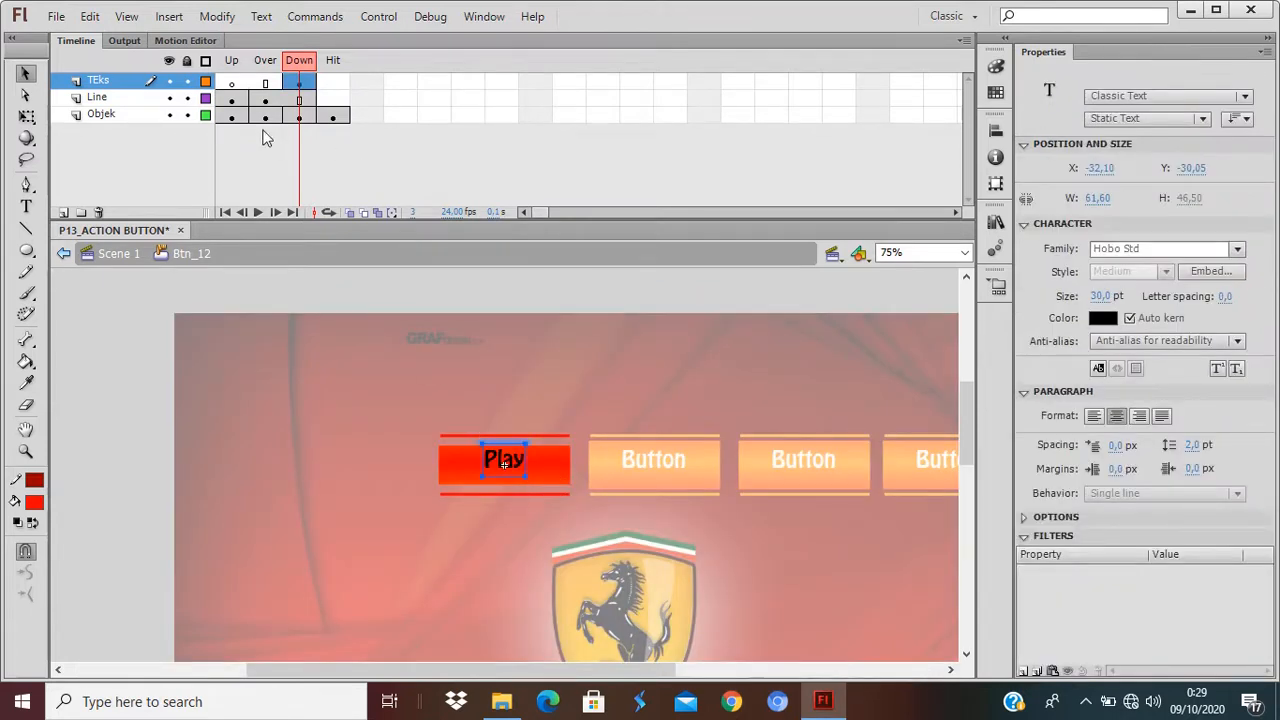
click(232, 84)
right_click(91, 391)
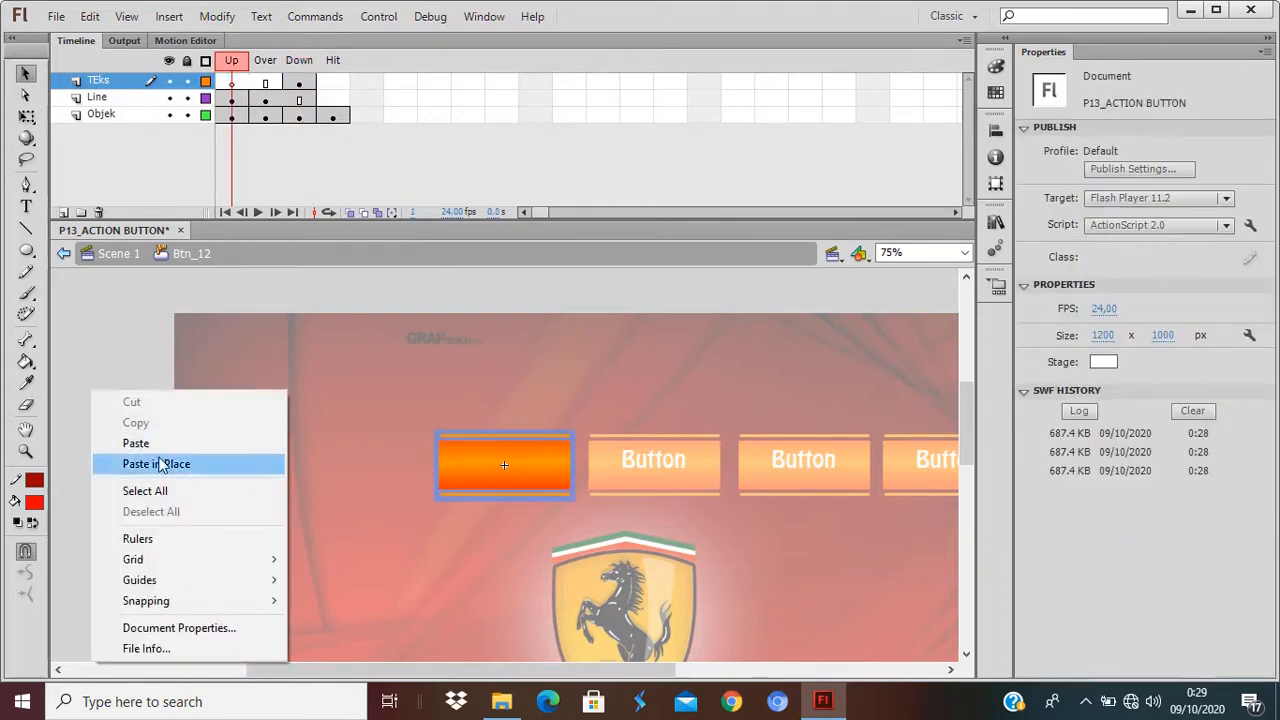
click(160, 464)
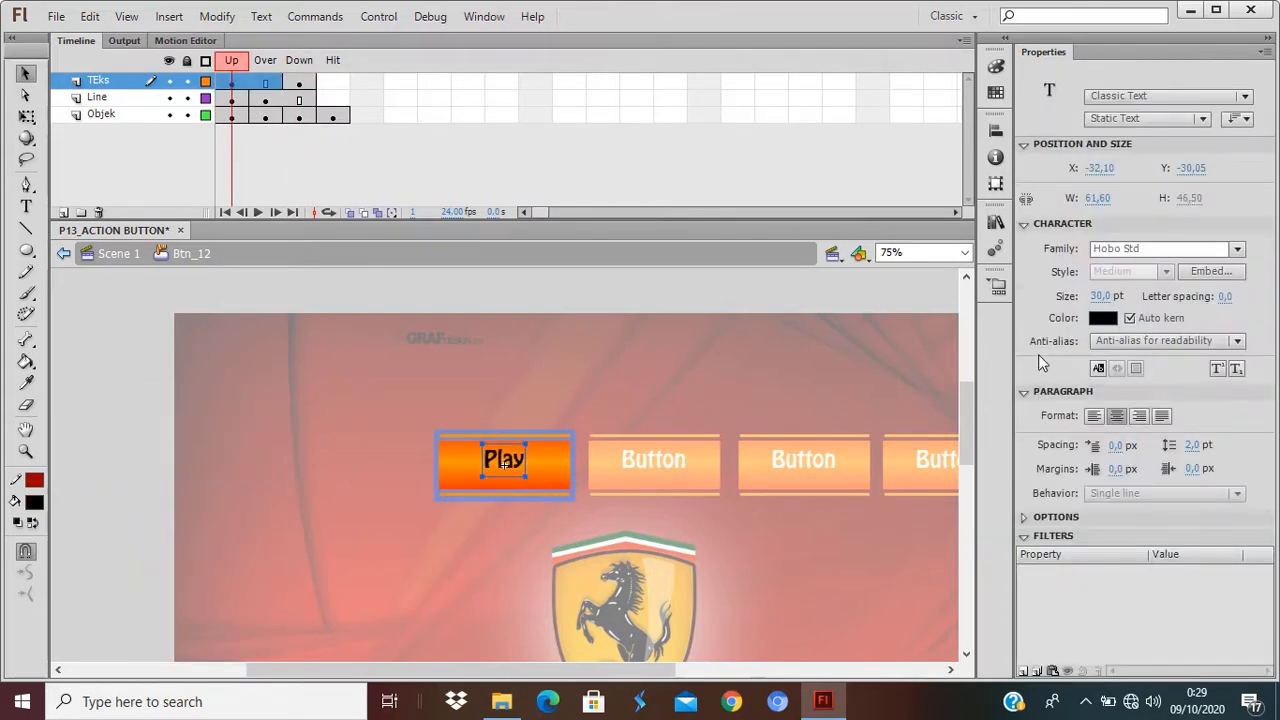
click(1100, 318)
click(999, 428)
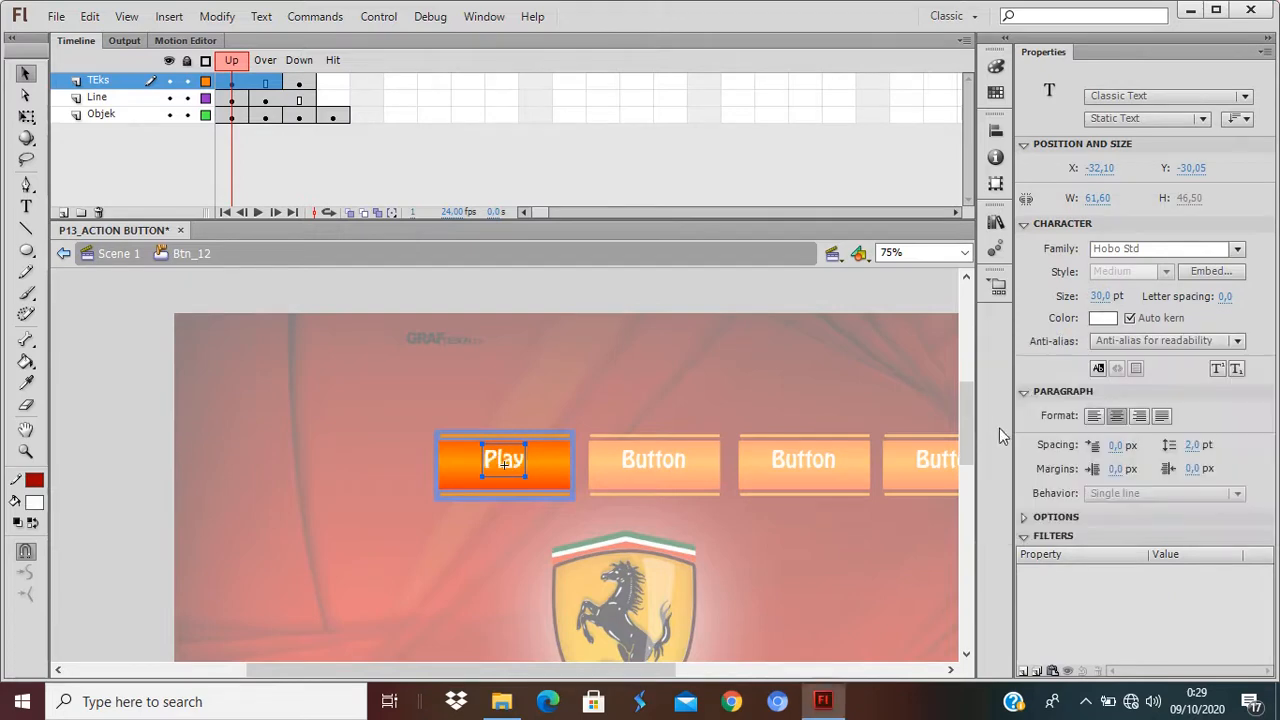
Step: Check the Play button's appearance in the Hit, Over, Down and Up states
click(335, 62)
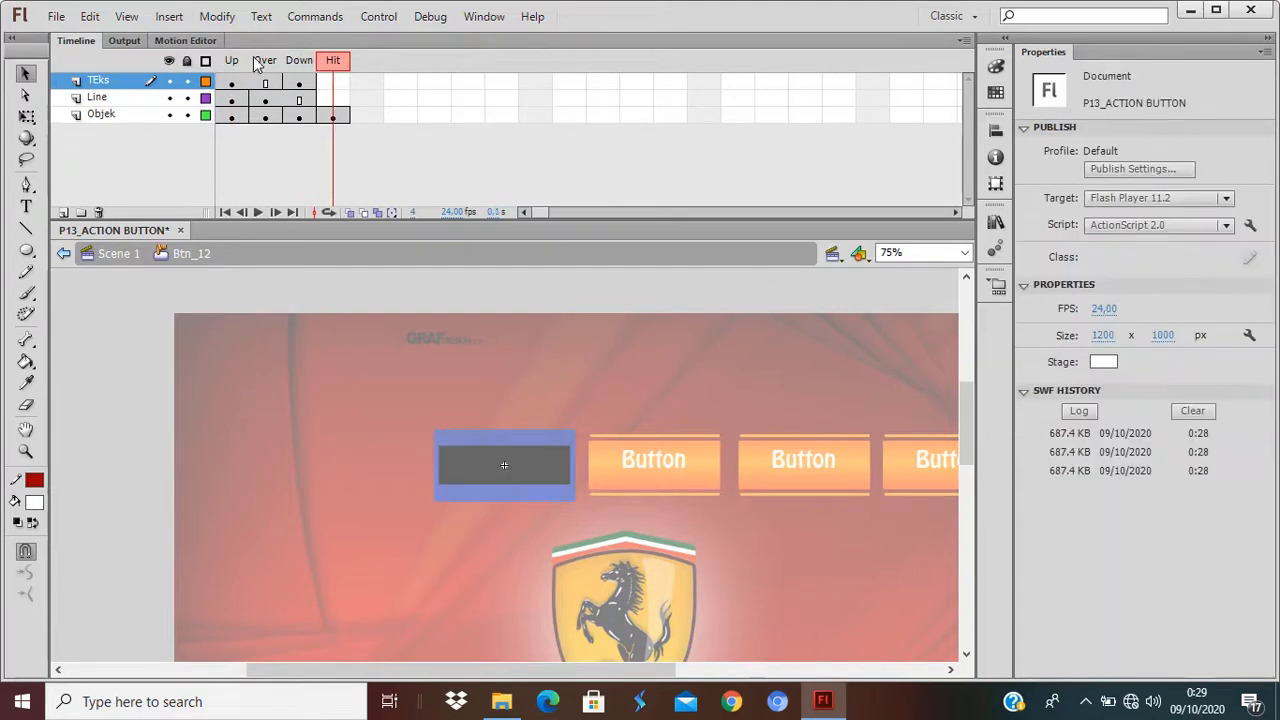
click(265, 62)
click(299, 62)
click(331, 62)
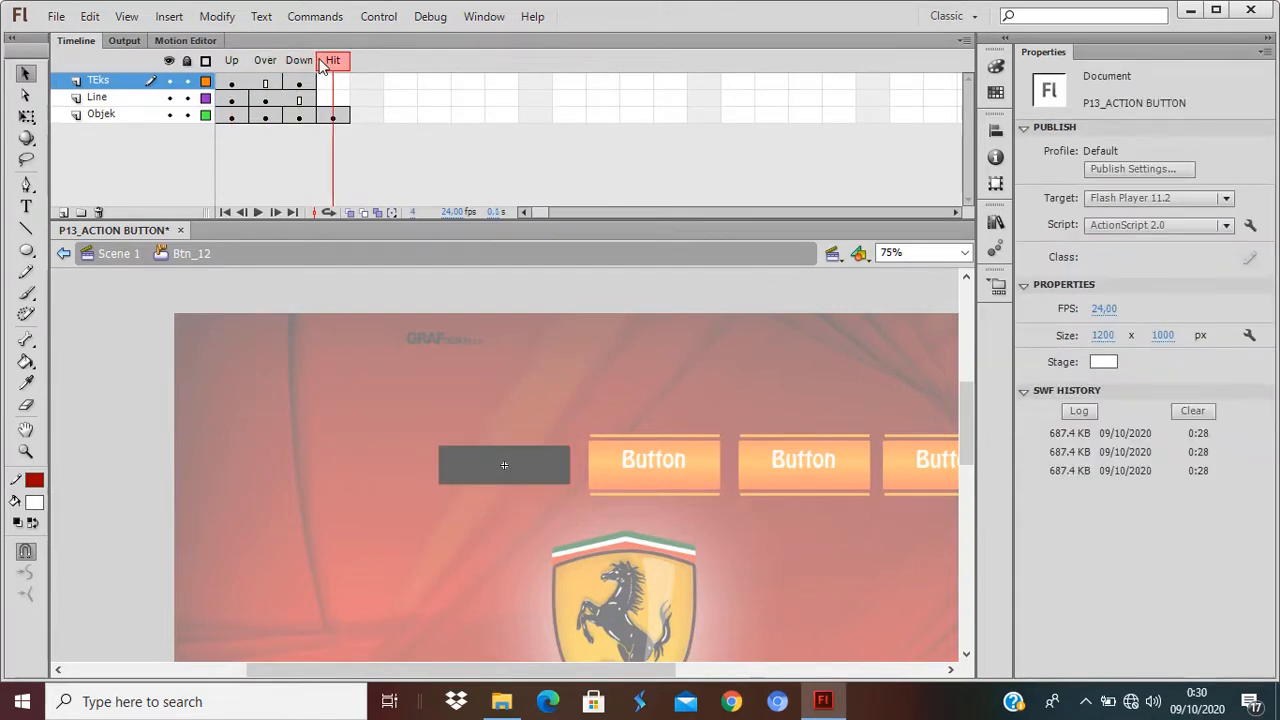
click(231, 60)
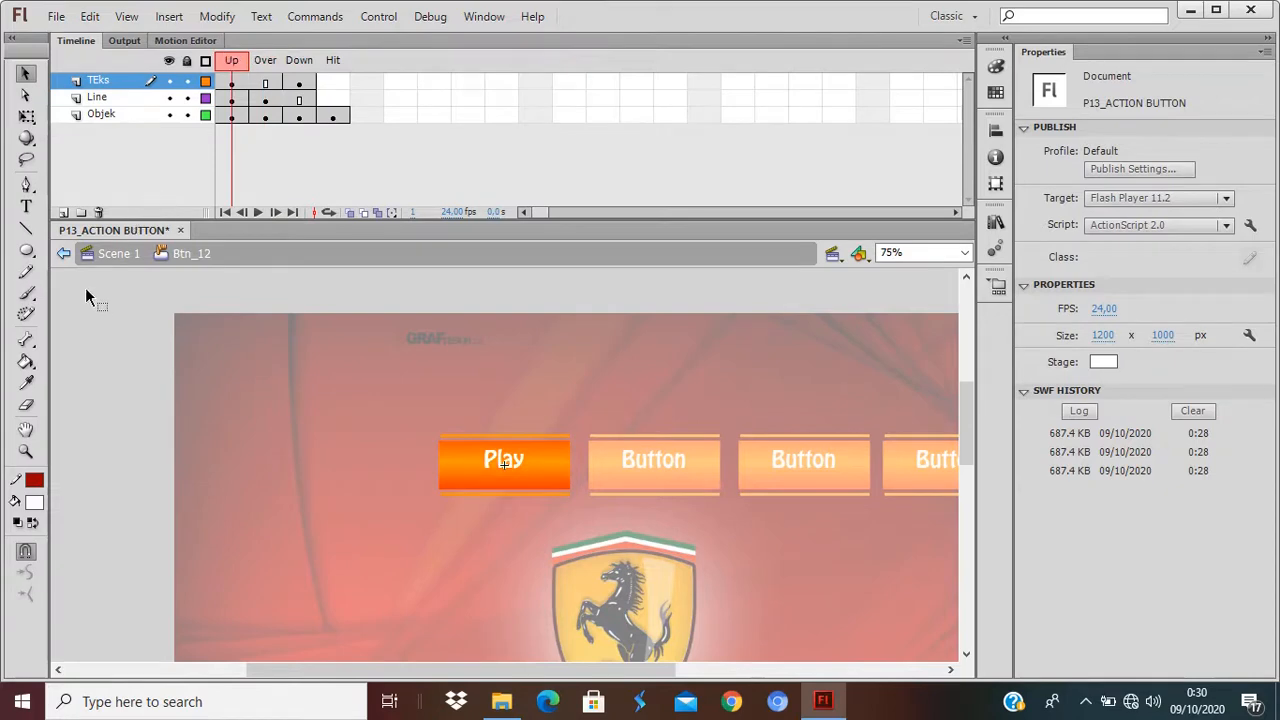
Step: Return to Scene 1, then open the second button for editing with its Line and Objek layers locked
click(104, 268)
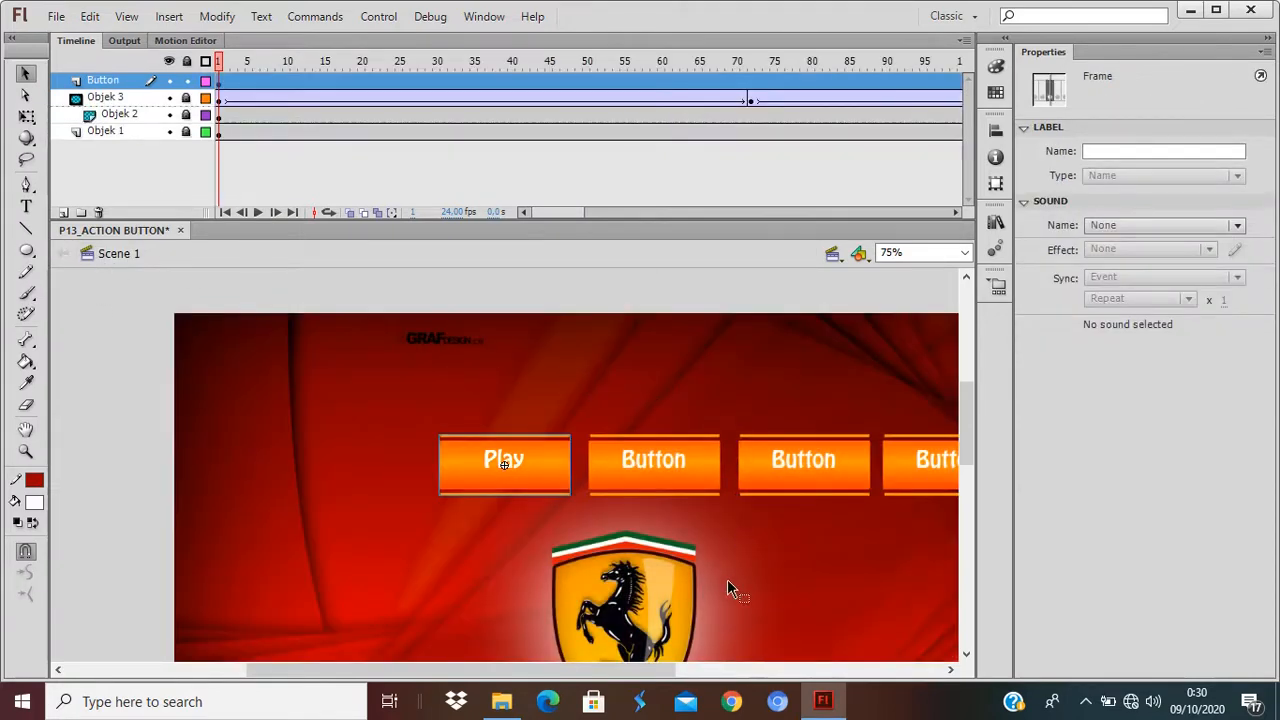
drag(745, 585, 614, 534)
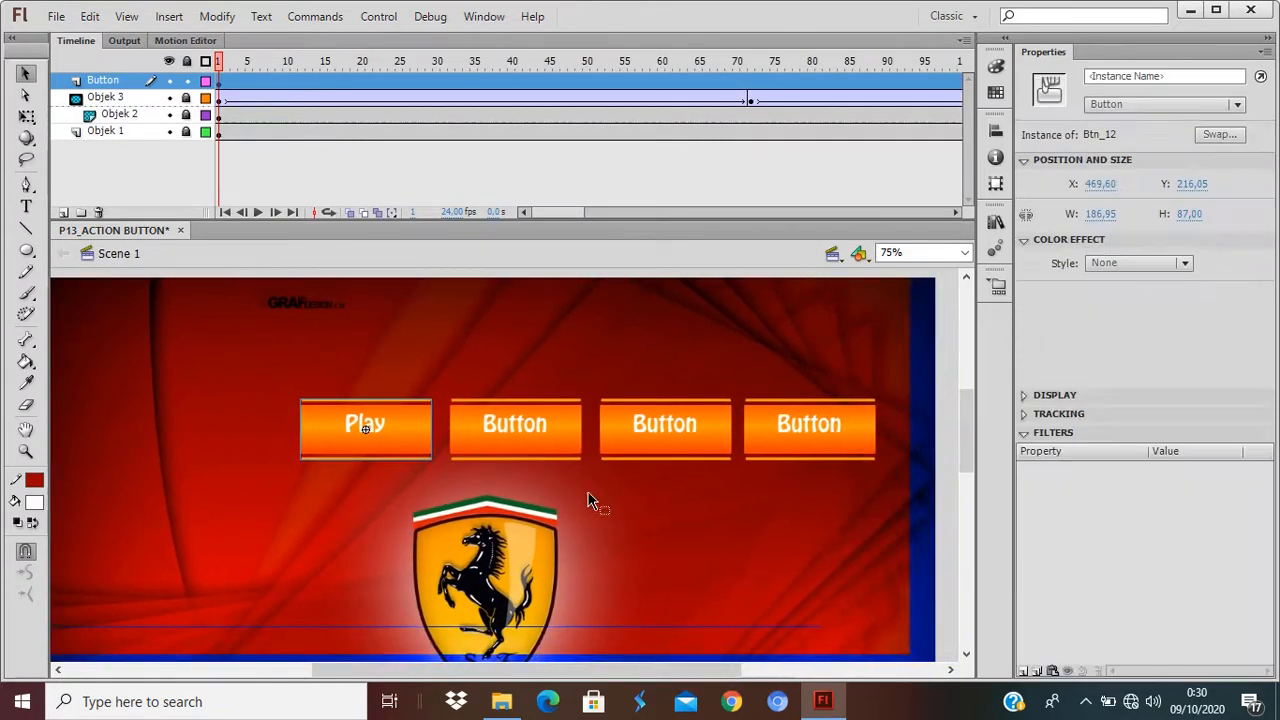
double_click(540, 428)
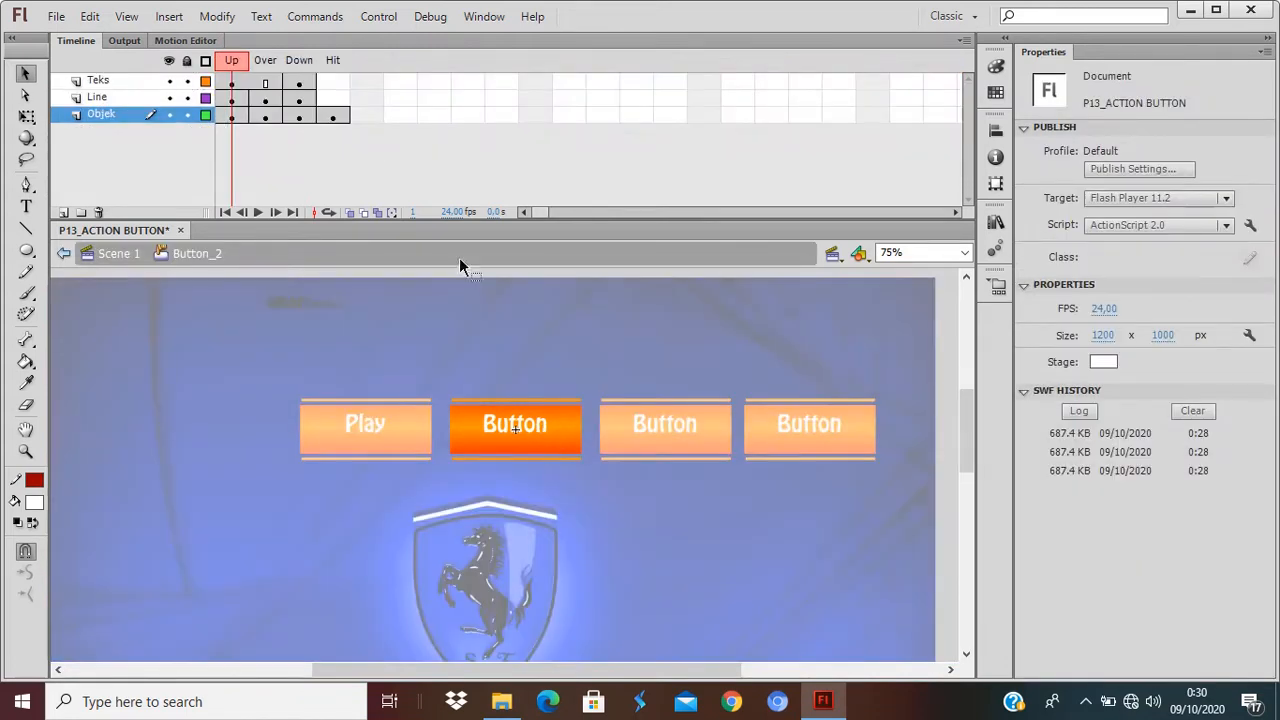
click(232, 81)
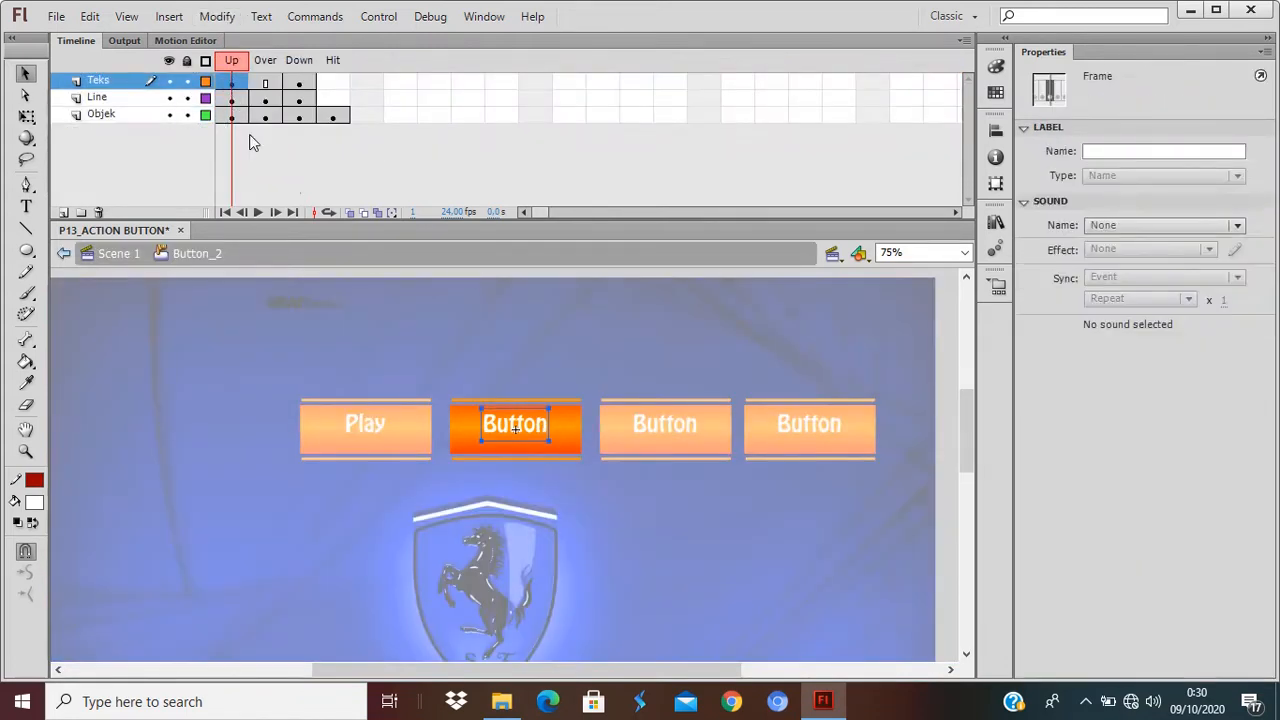
click(186, 97)
click(186, 115)
Step: Centre-align the second button's Up-state label and change its text to "Stop"
click(537, 428)
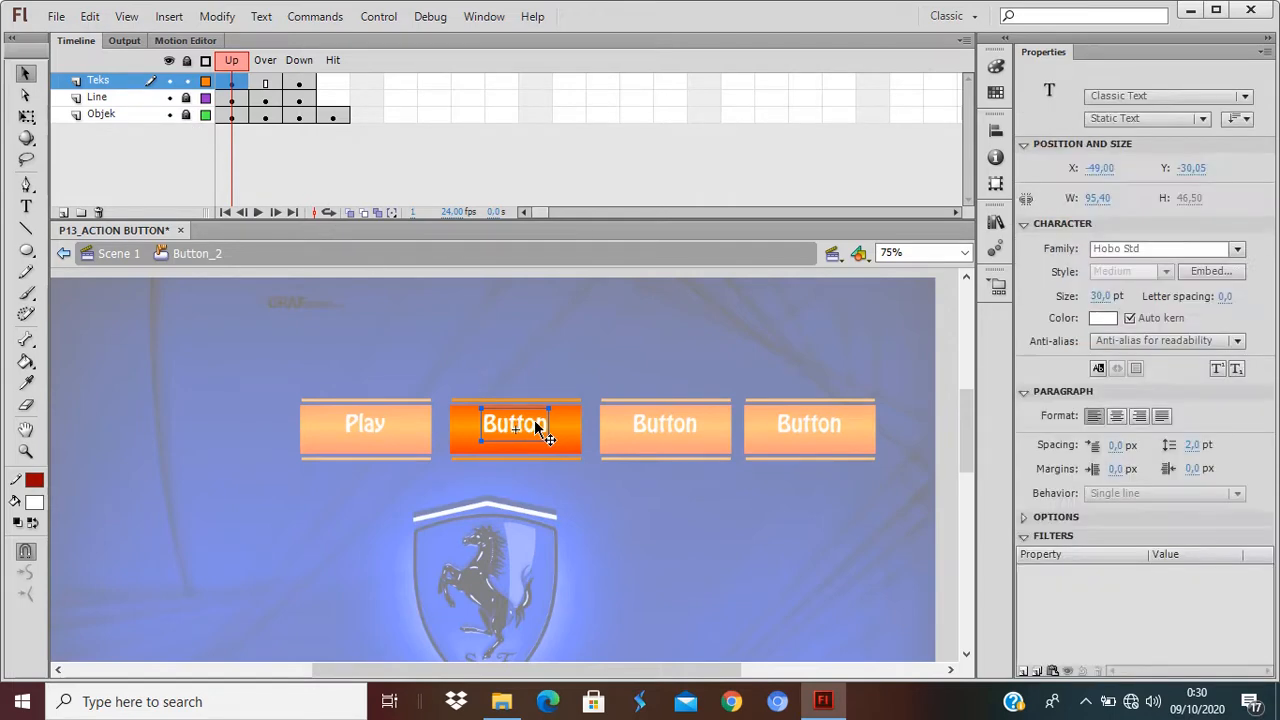
double_click(537, 426)
double_click(540, 420)
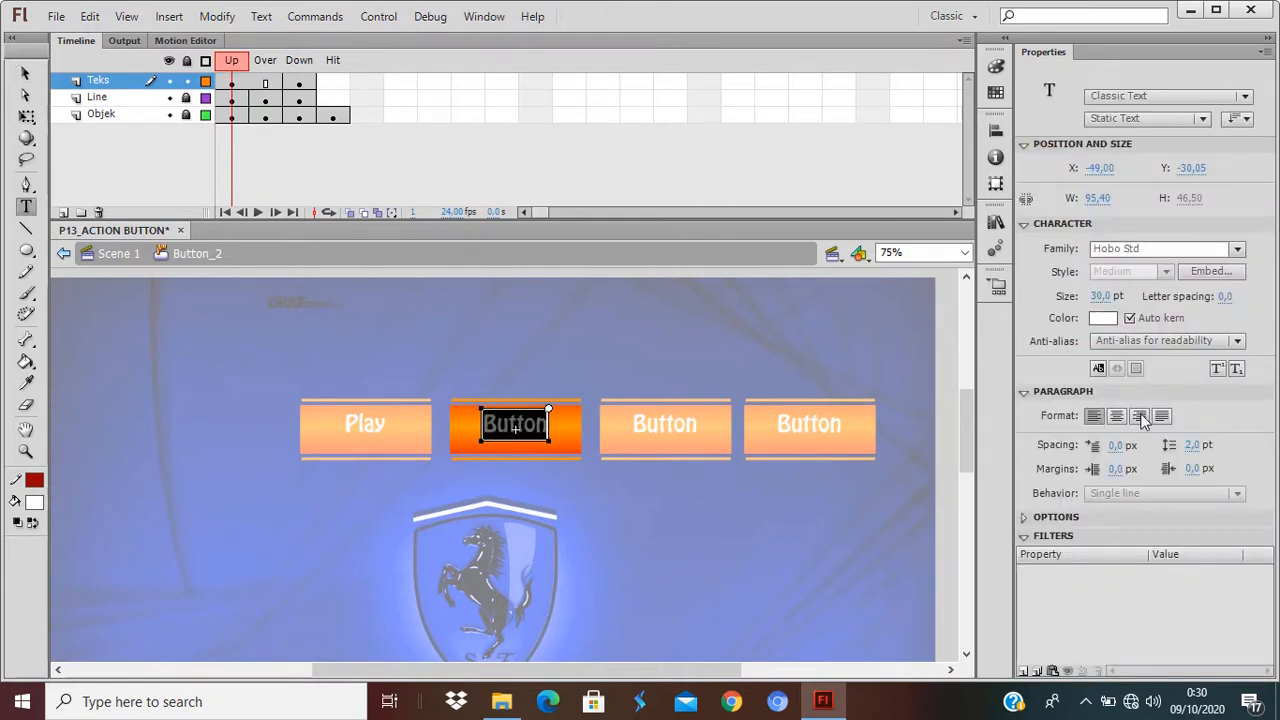
text(Stop)
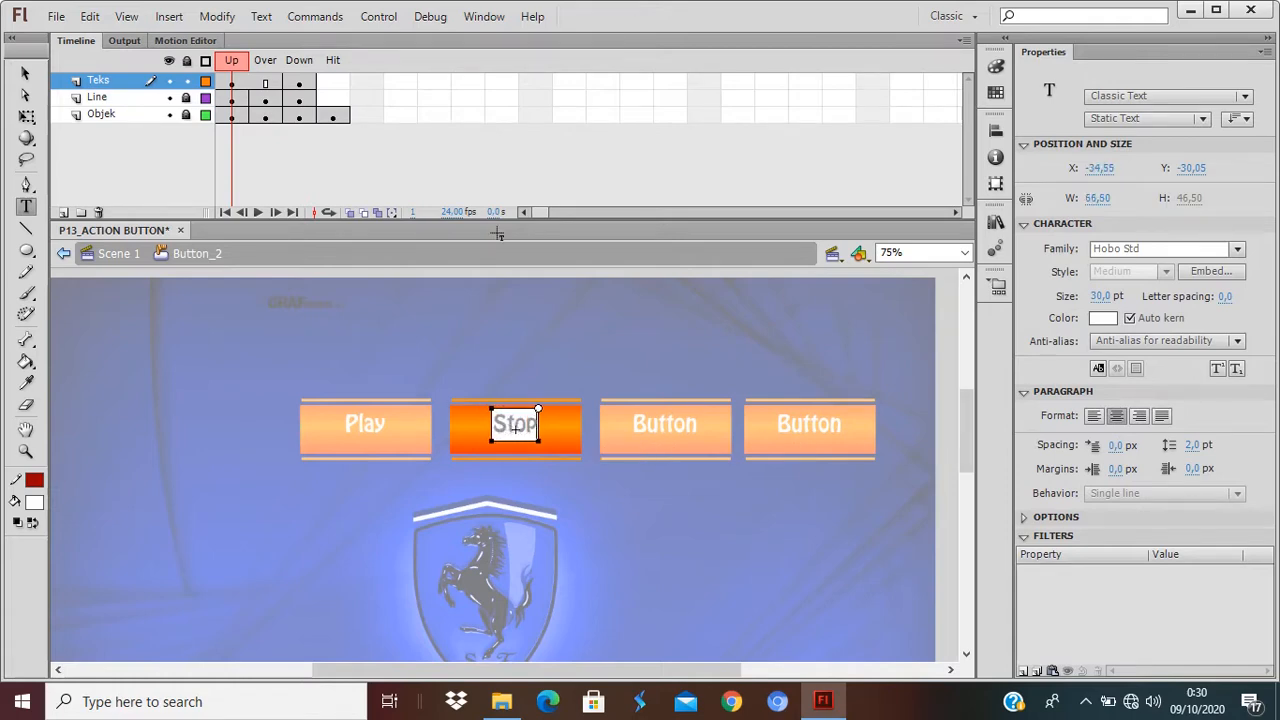
click(302, 86)
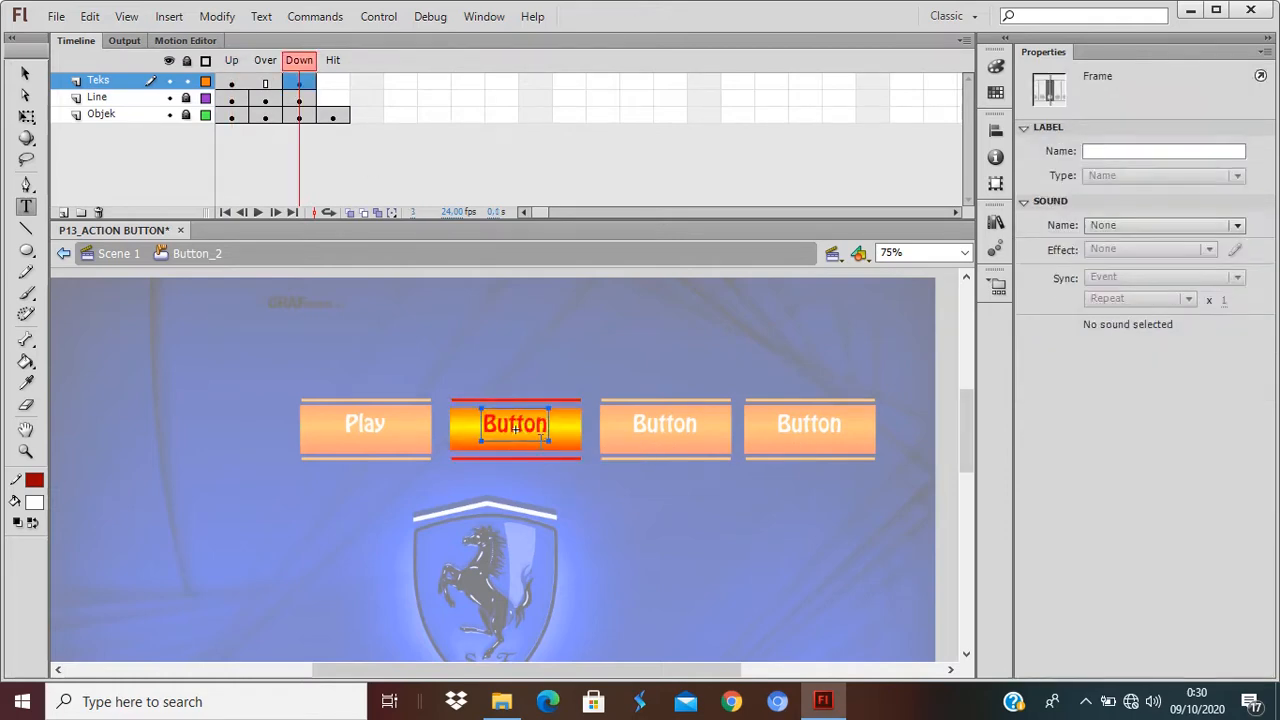
click(515, 426)
double_click(515, 426)
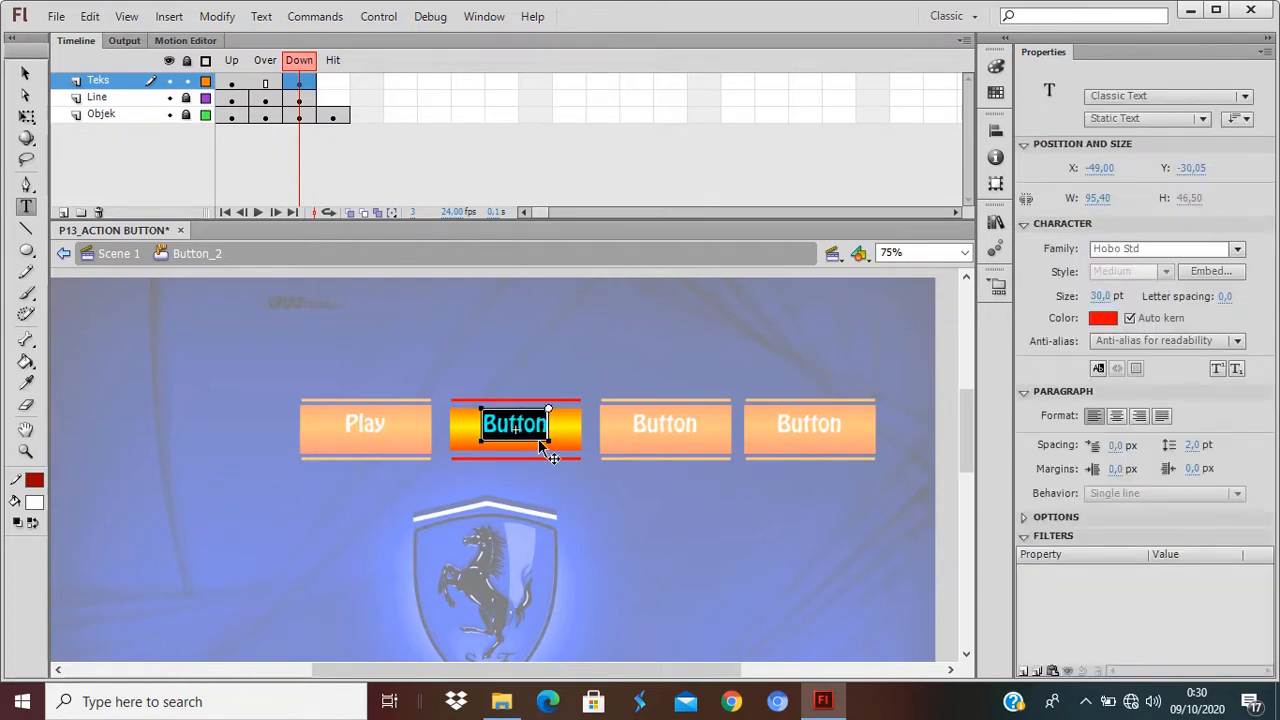
text(Stop)
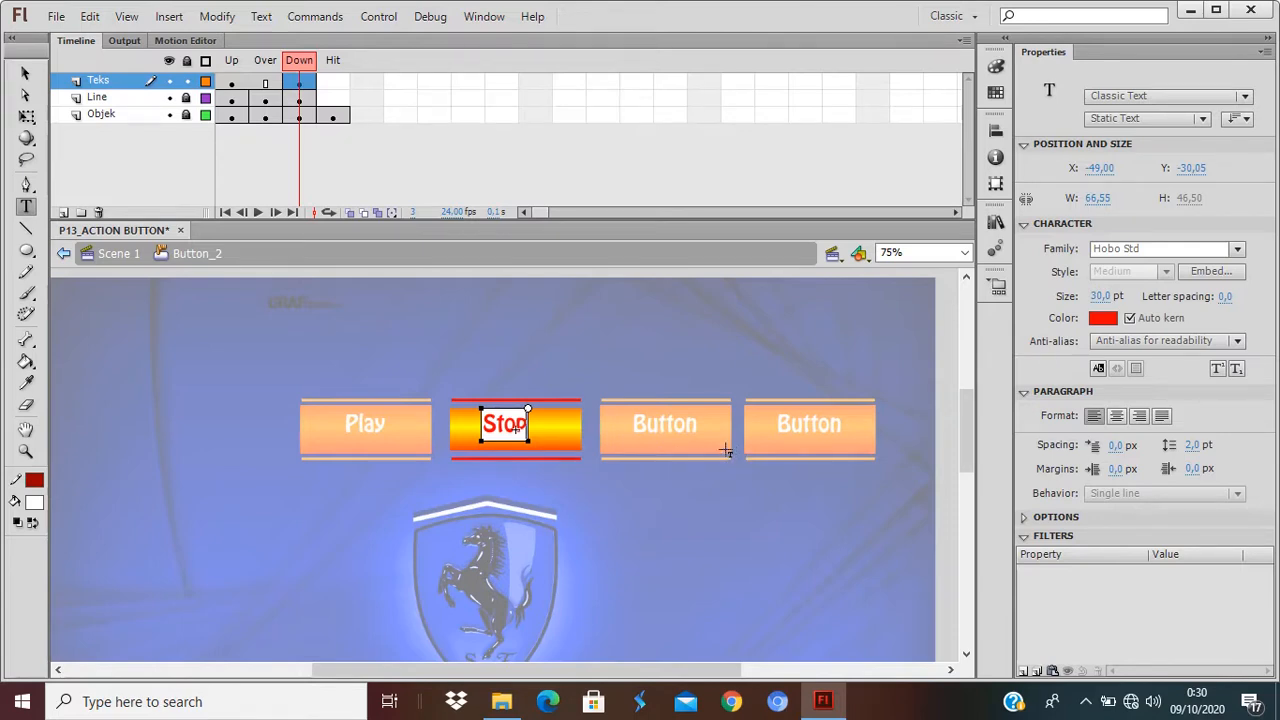
key(BackSpace)
key(BackSpace)
key(BackSpace)
key(BackSpace)
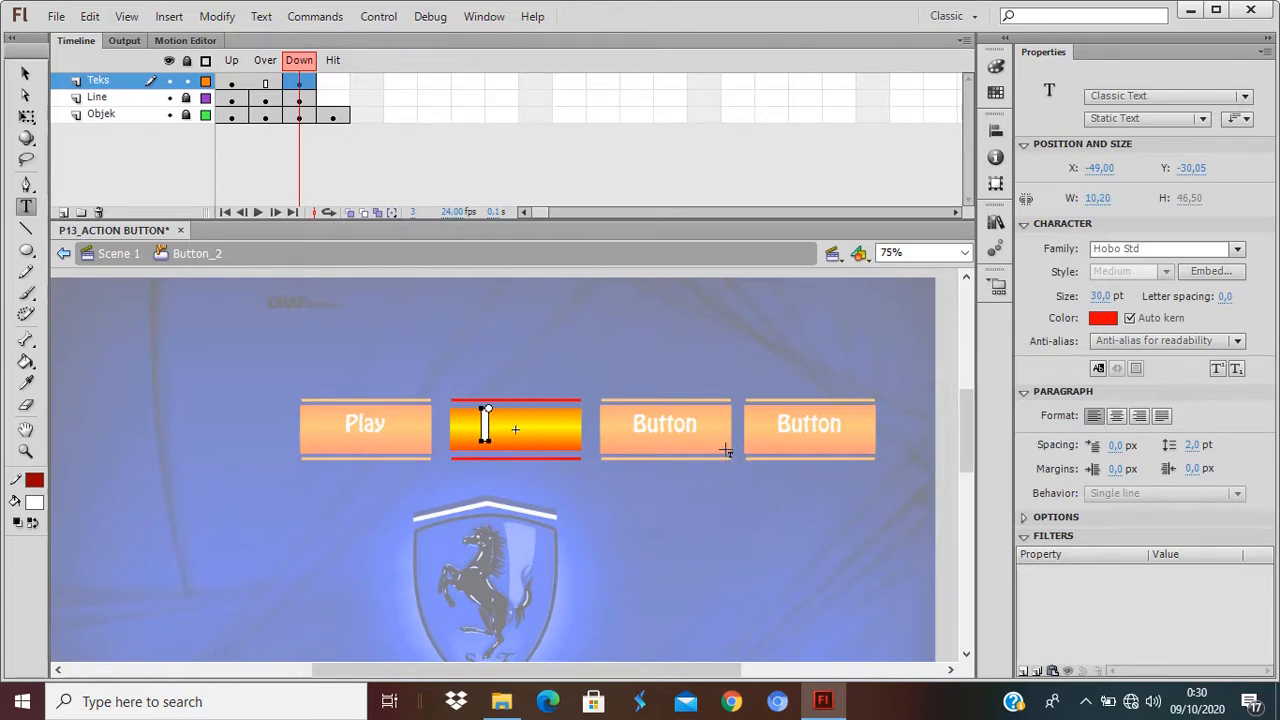
text(Button)
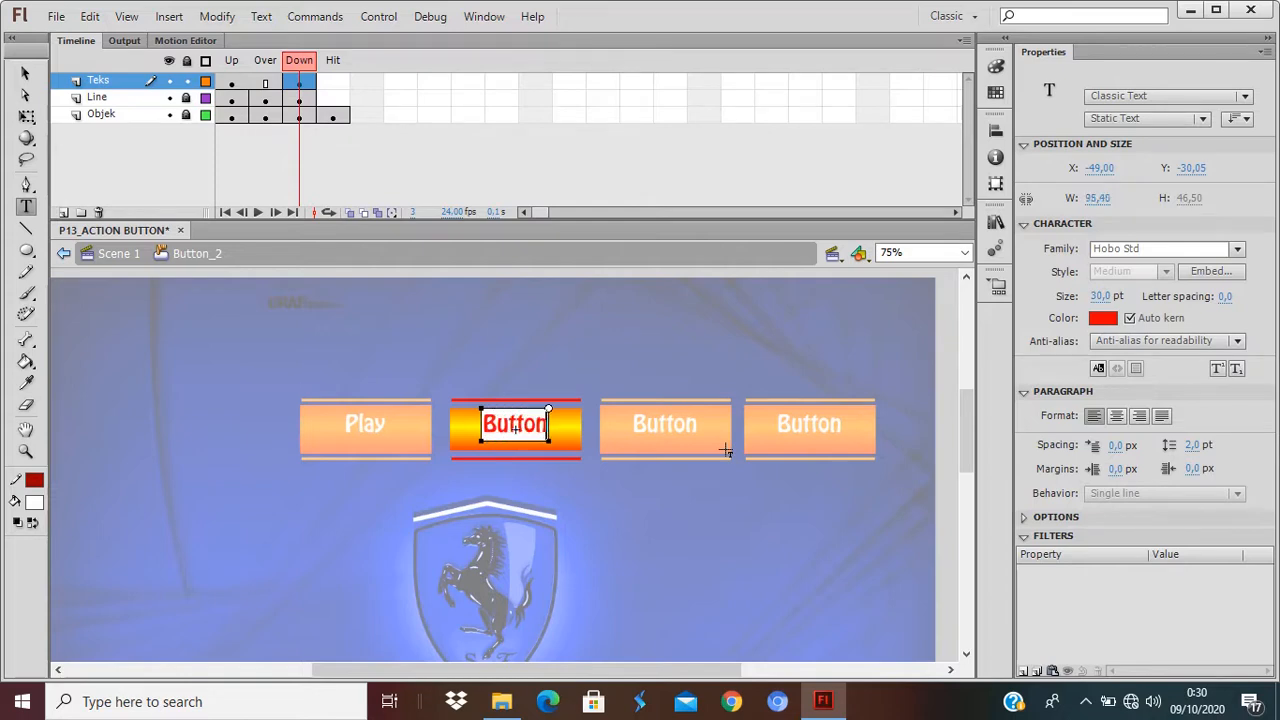
key(Escape)
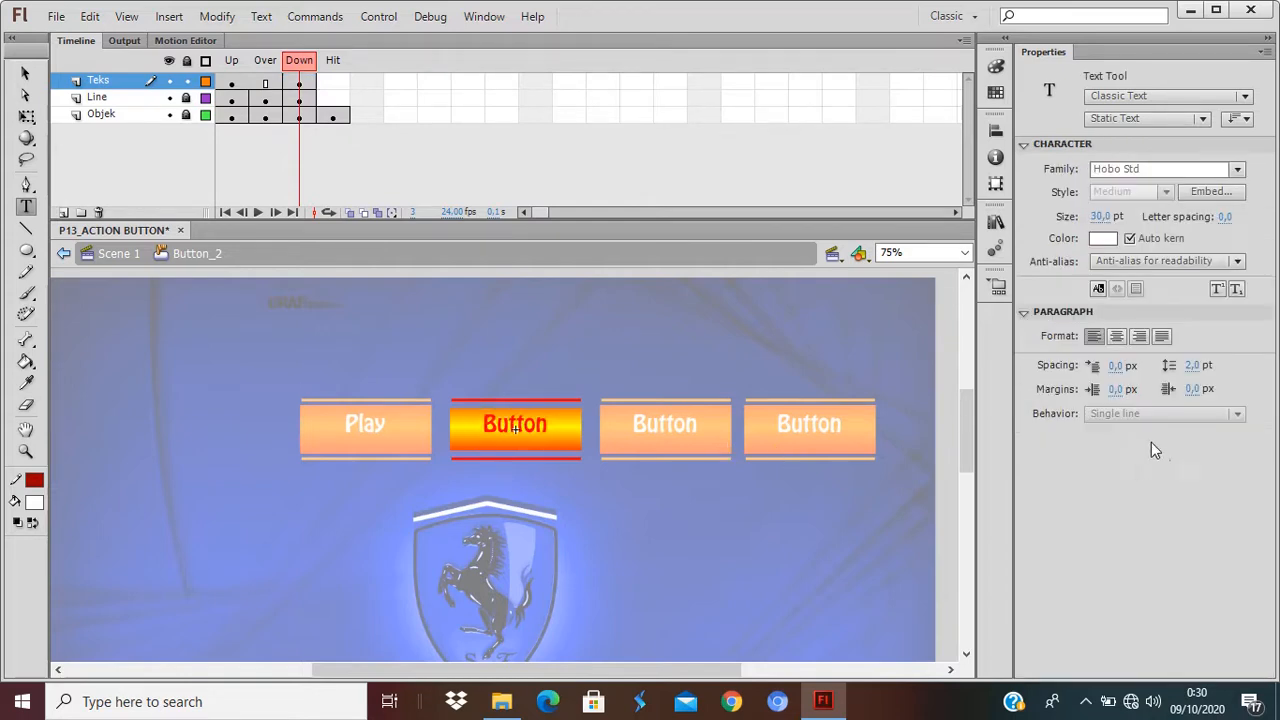
Step: Centre-align the second button's Down-state label and change its text to "Stop"
click(513, 425)
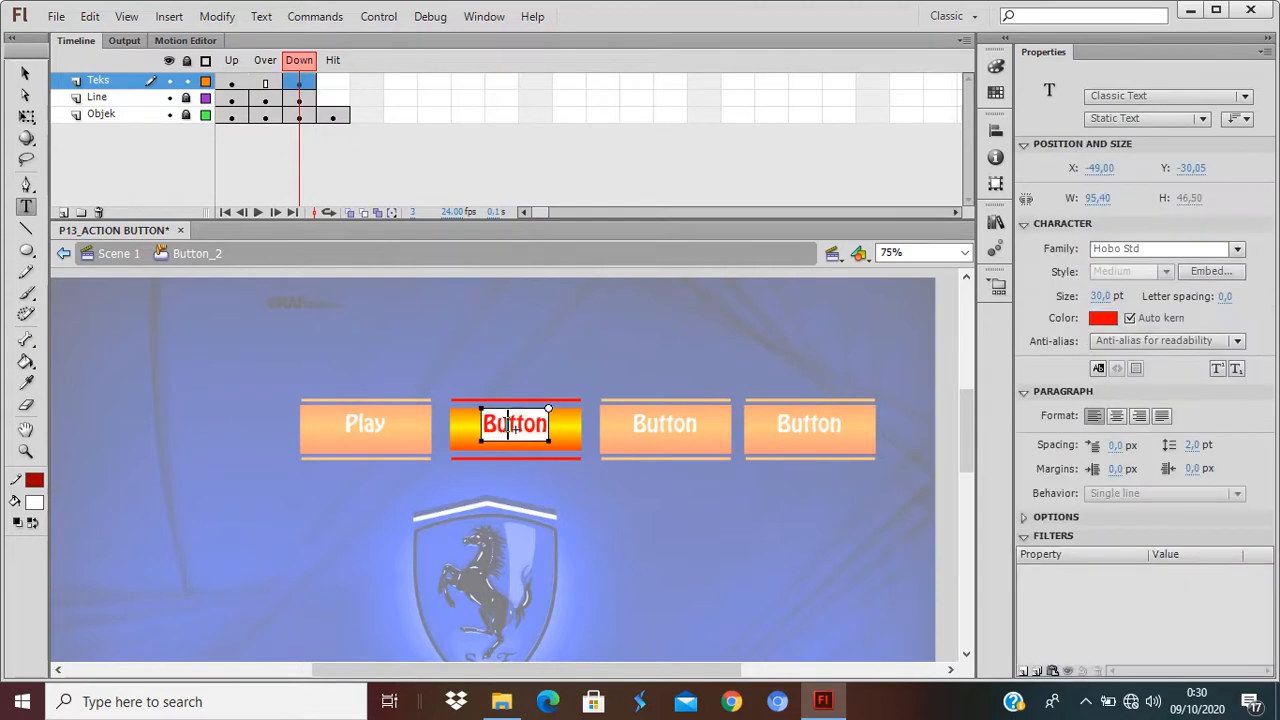
double_click(513, 425)
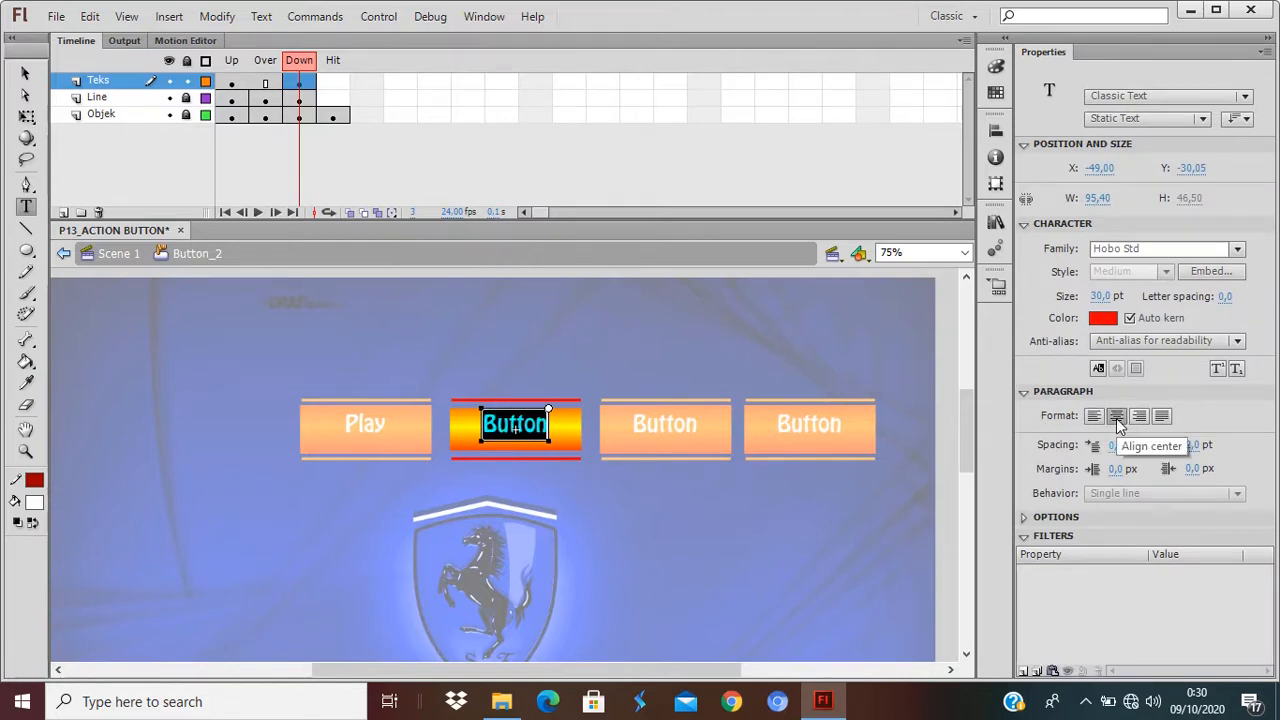
text(S)
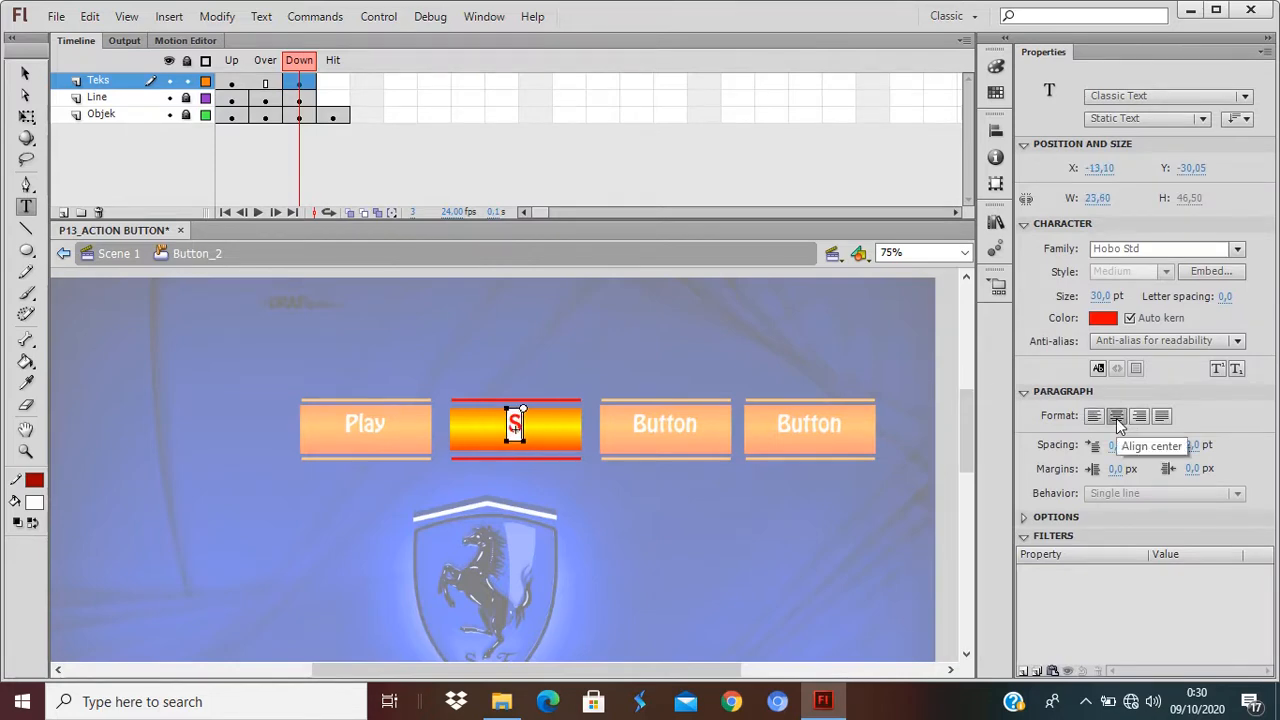
text(top)
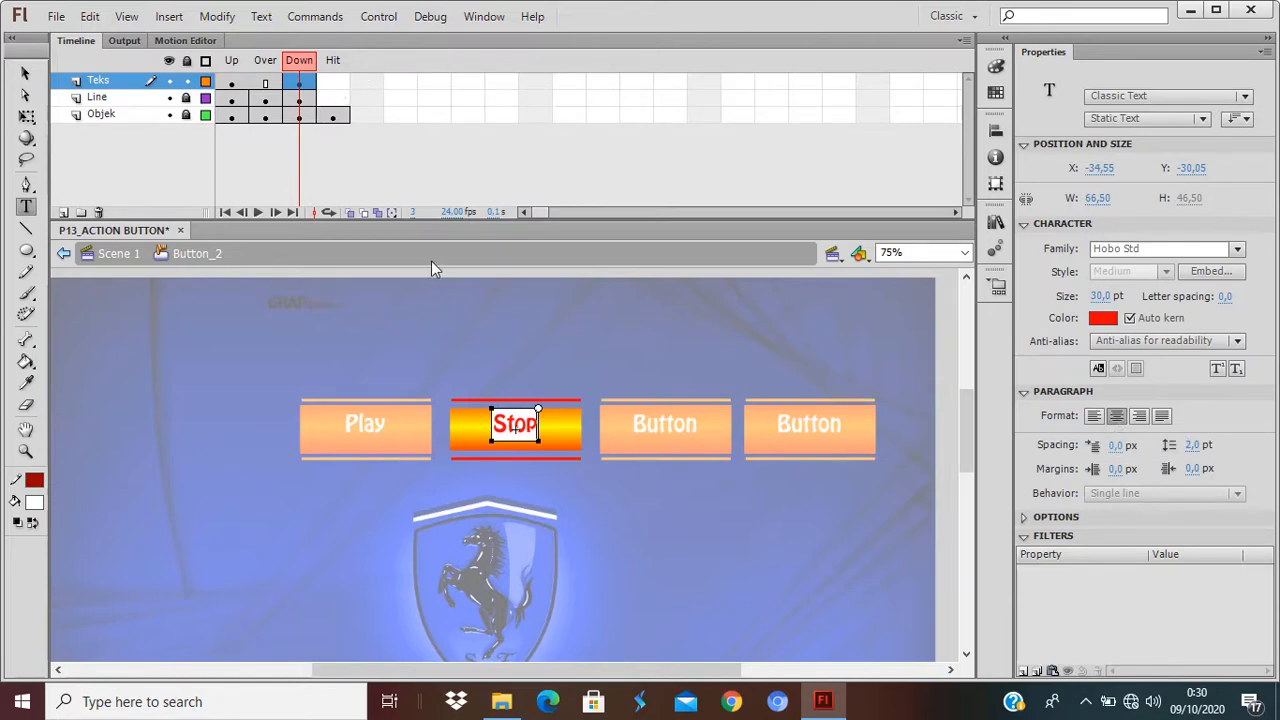
click(392, 322)
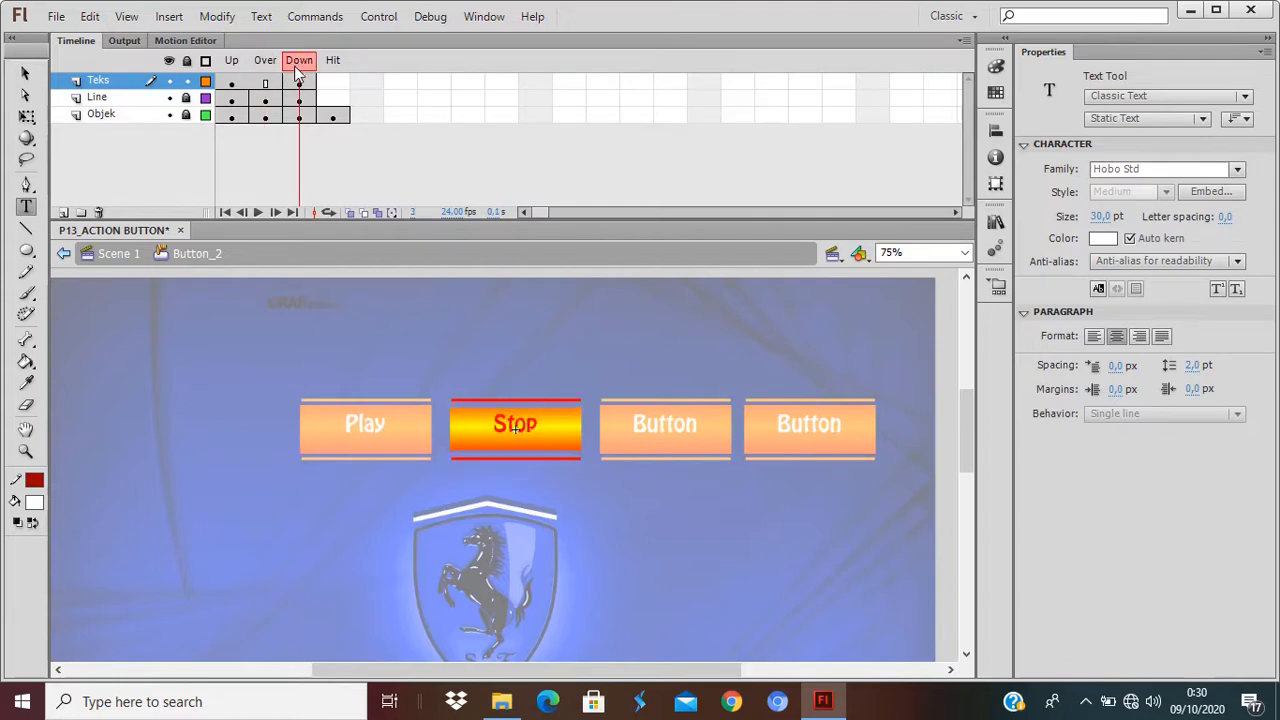
click(322, 80)
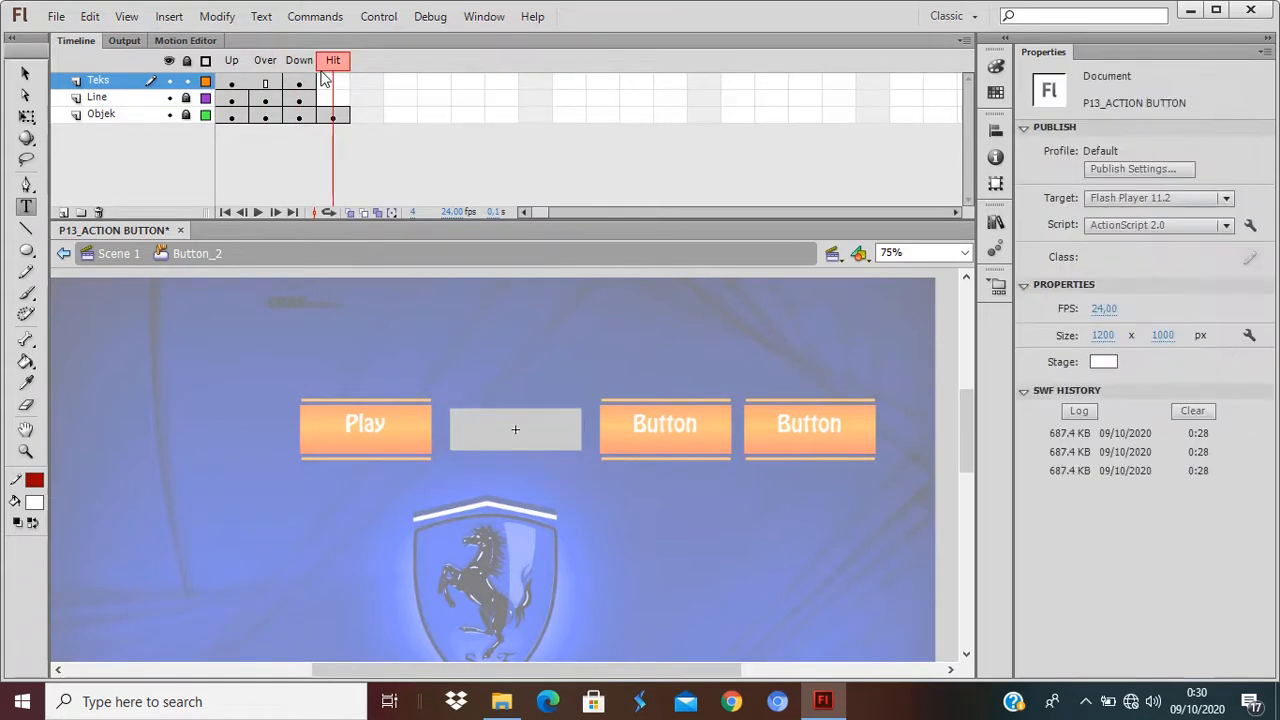
Step: Return to Scene 1 and open the third button for editing in place
click(105, 258)
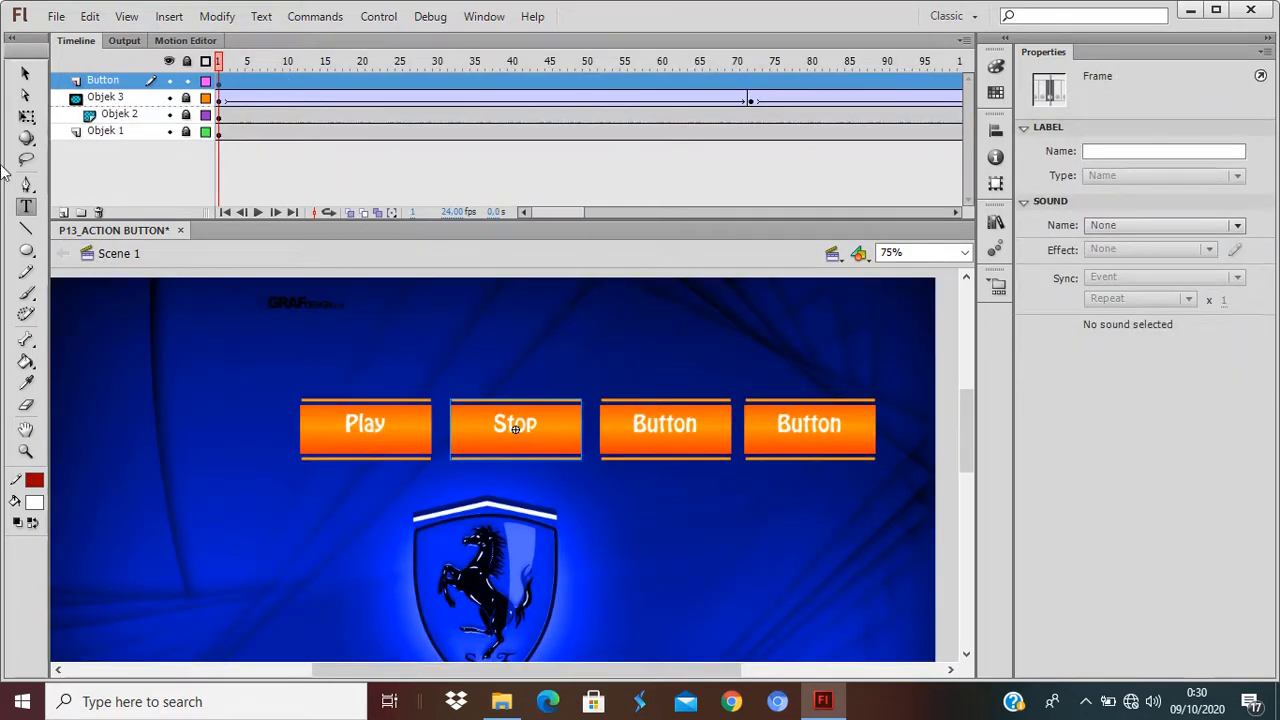
click(25, 73)
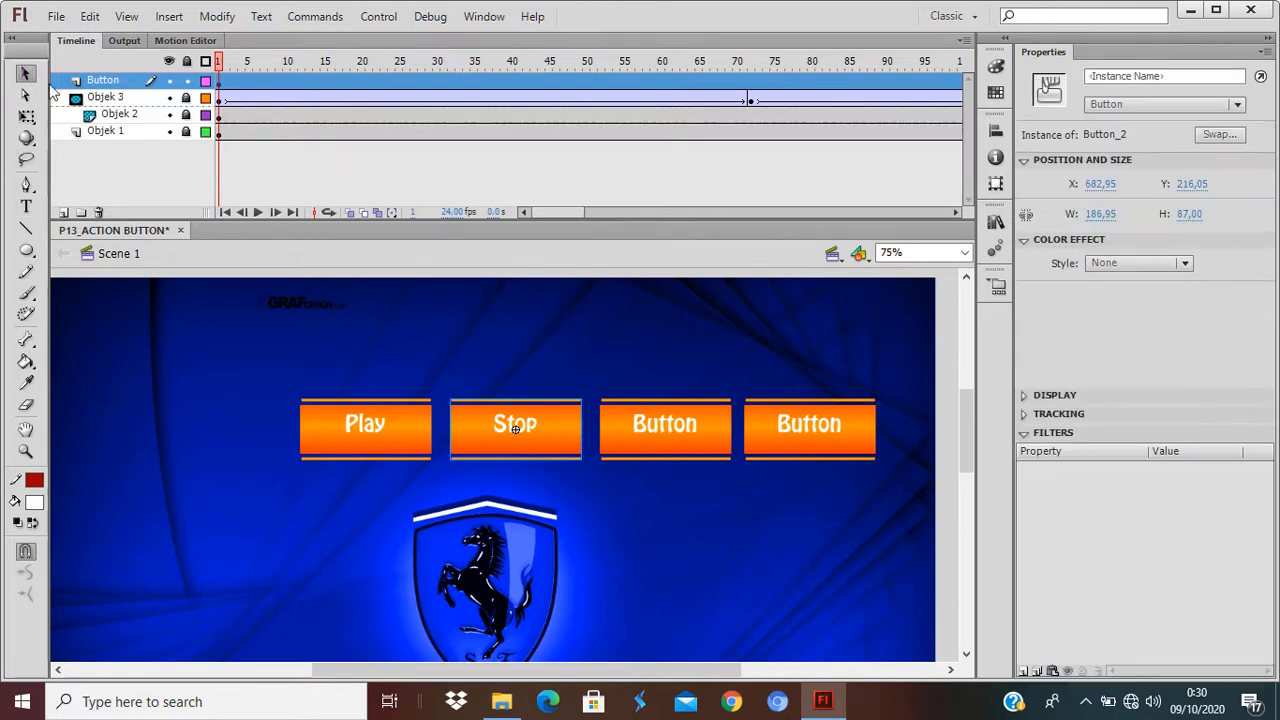
double_click(663, 426)
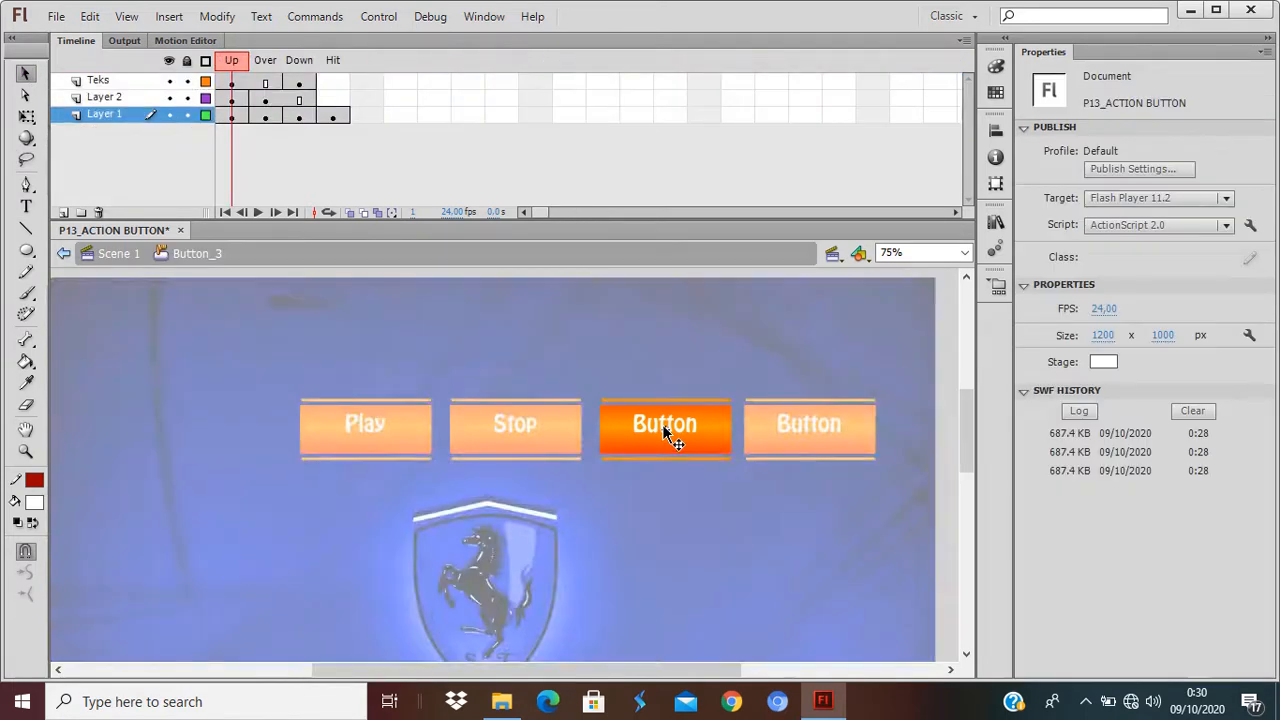
Step: Centre-align the third button's Up-state label and change its text to "Pause"
click(662, 424)
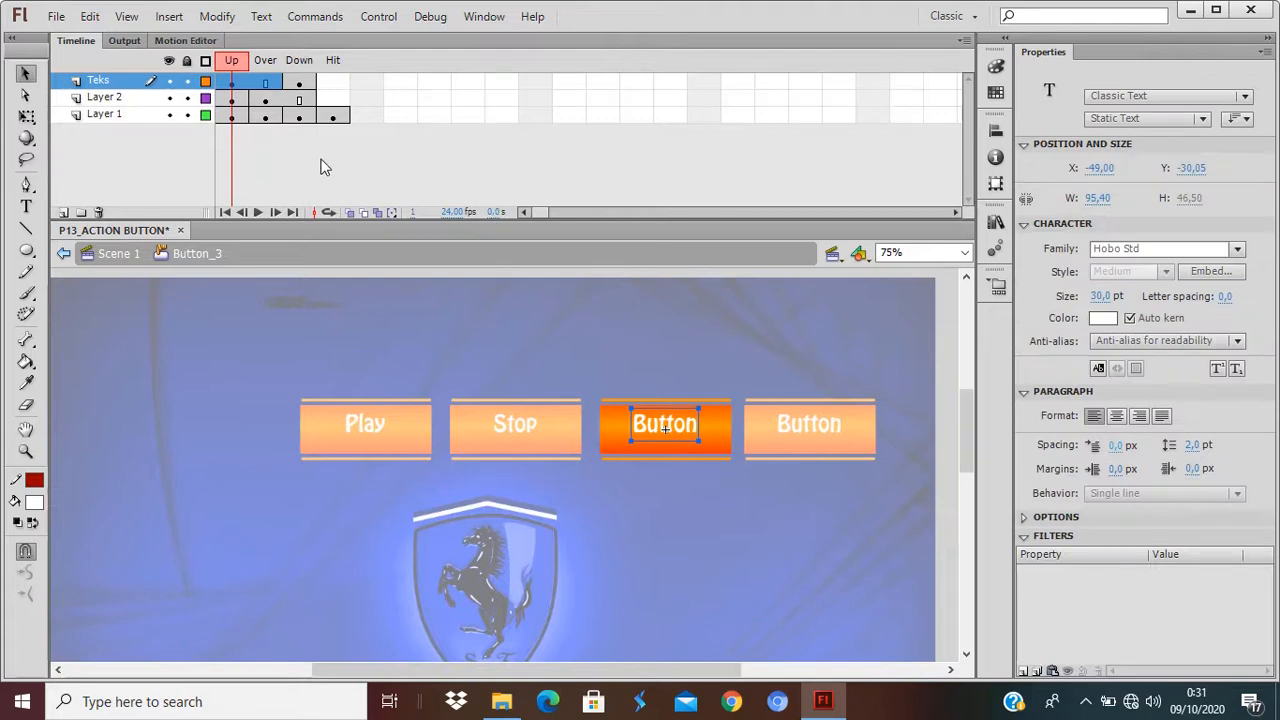
double_click(645, 430)
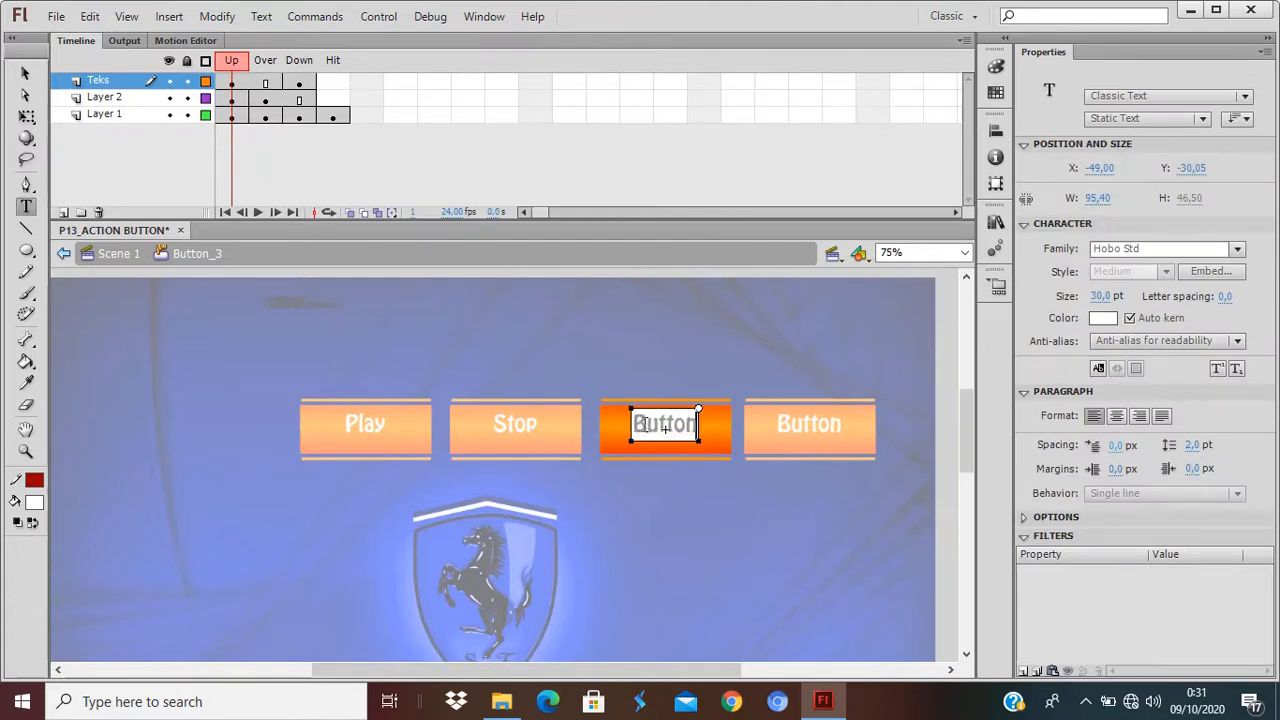
key(ctrl+a)
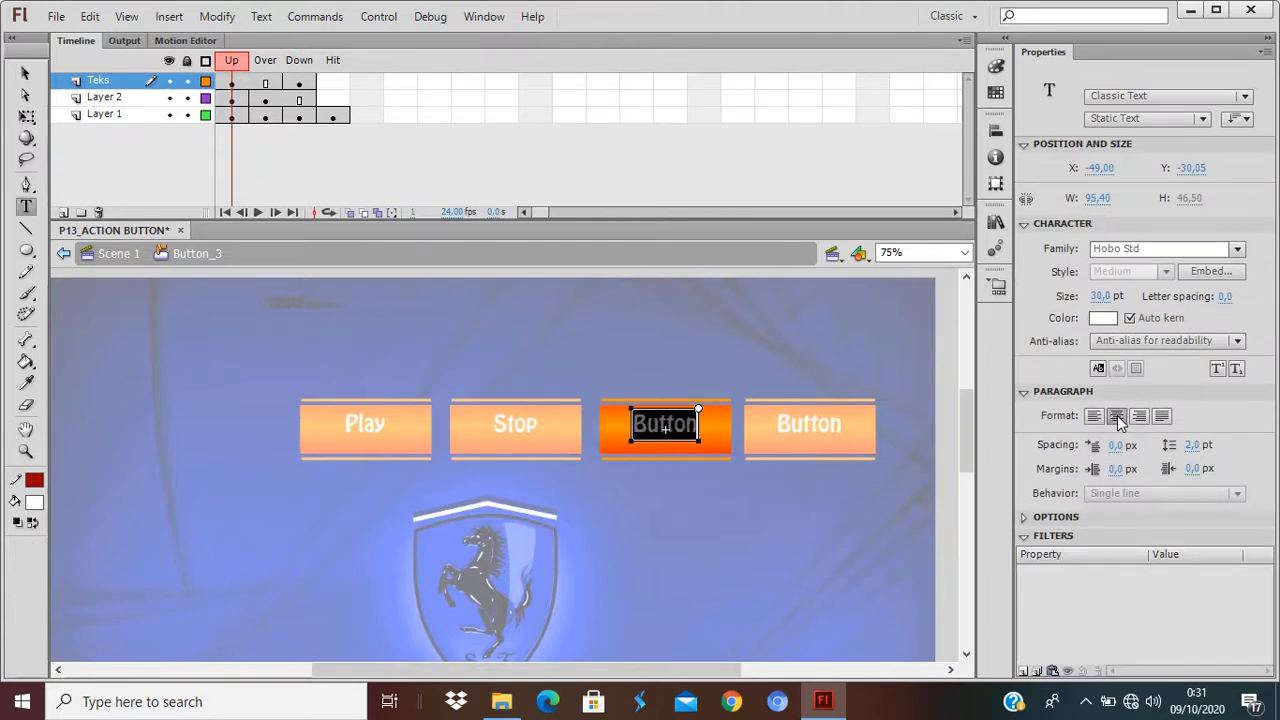
text(Pa)
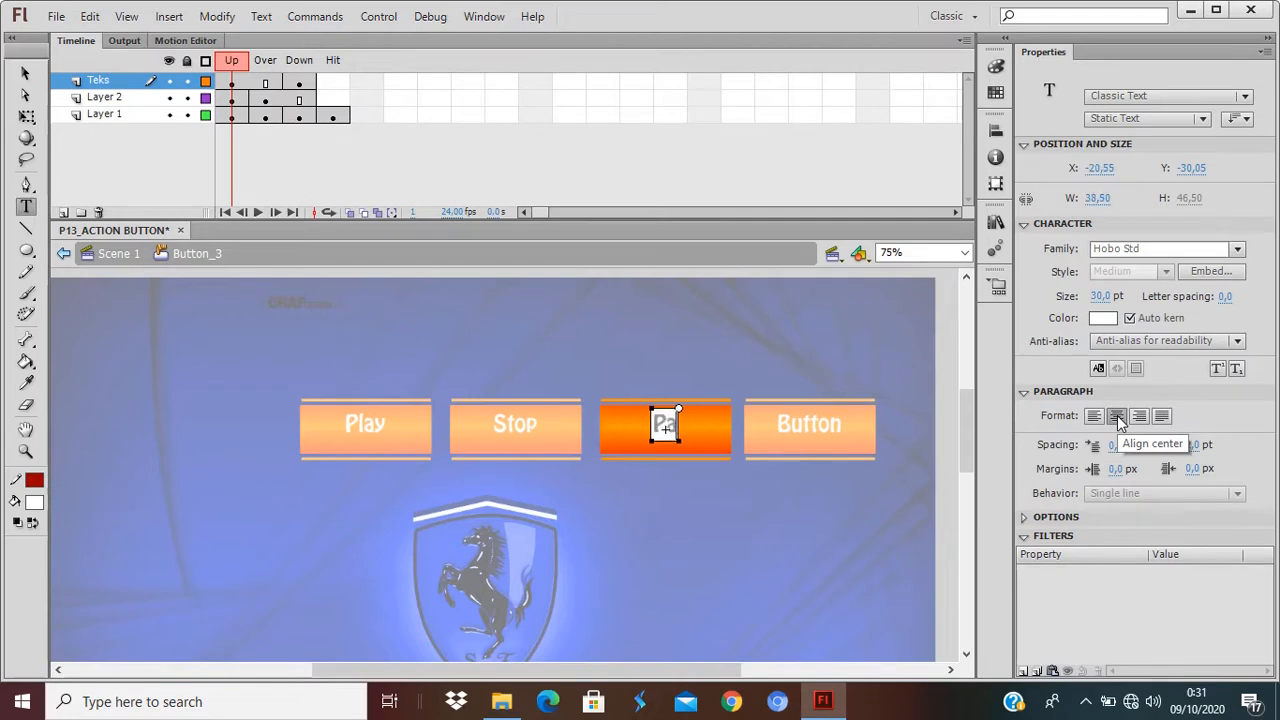
text(use)
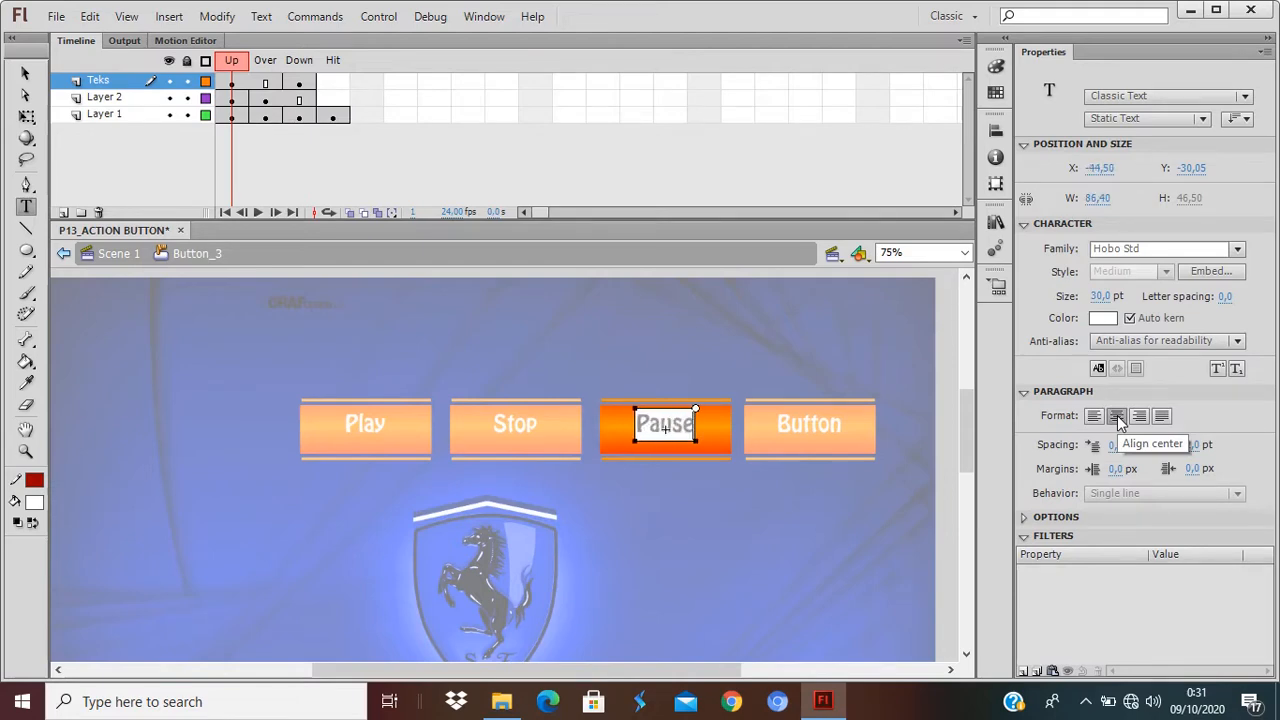
click(32, 77)
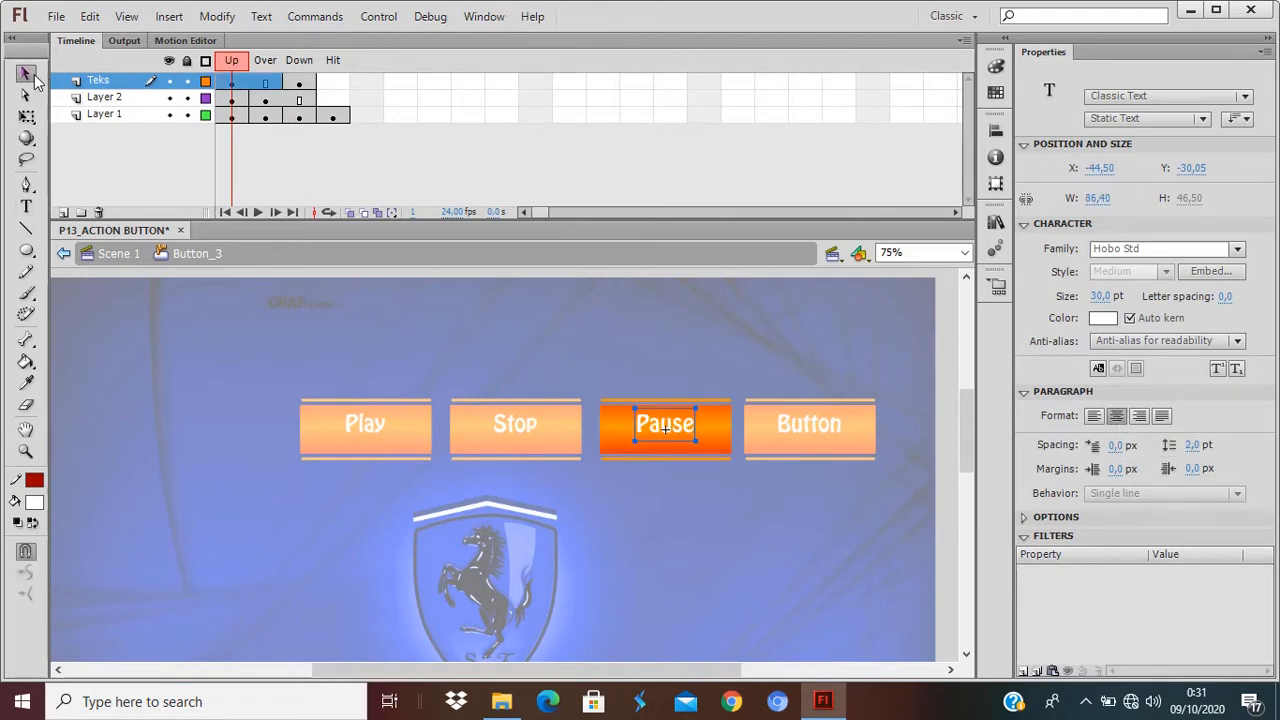
Step: Centre-align the third button's Down-state label and change its text to "Pause"
click(299, 81)
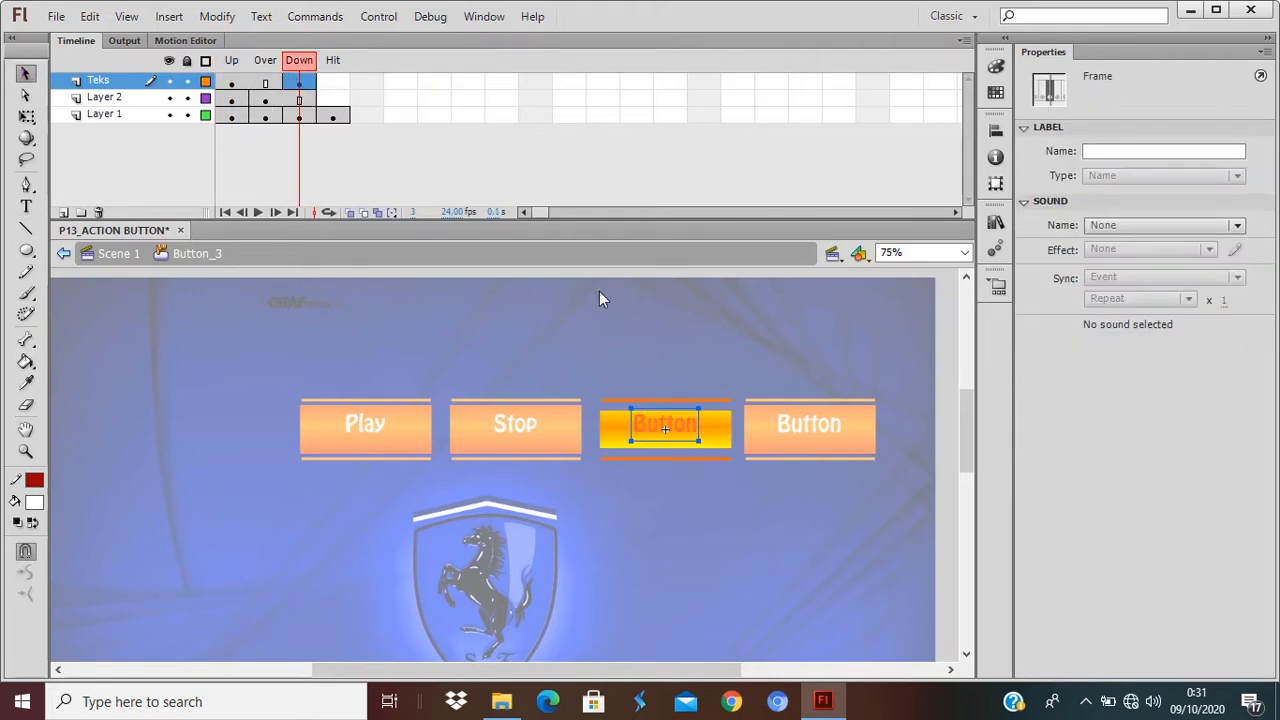
double_click(653, 421)
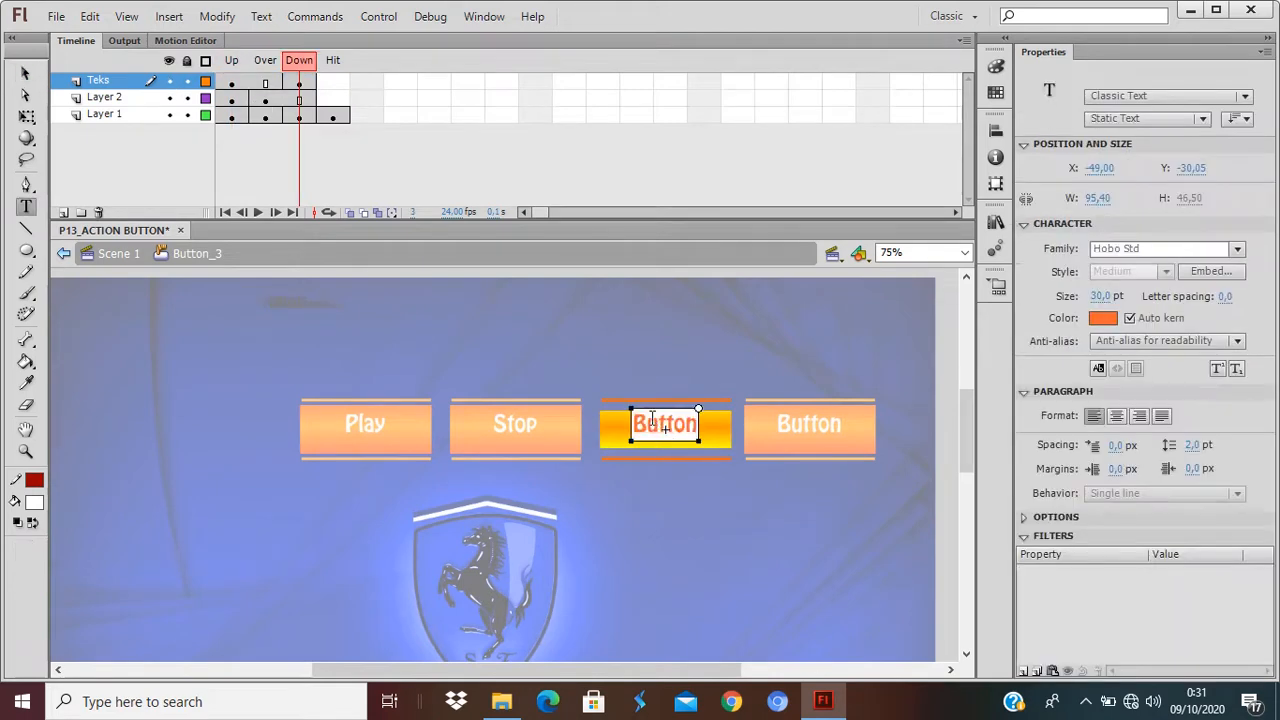
double_click(653, 421)
text(Pause)
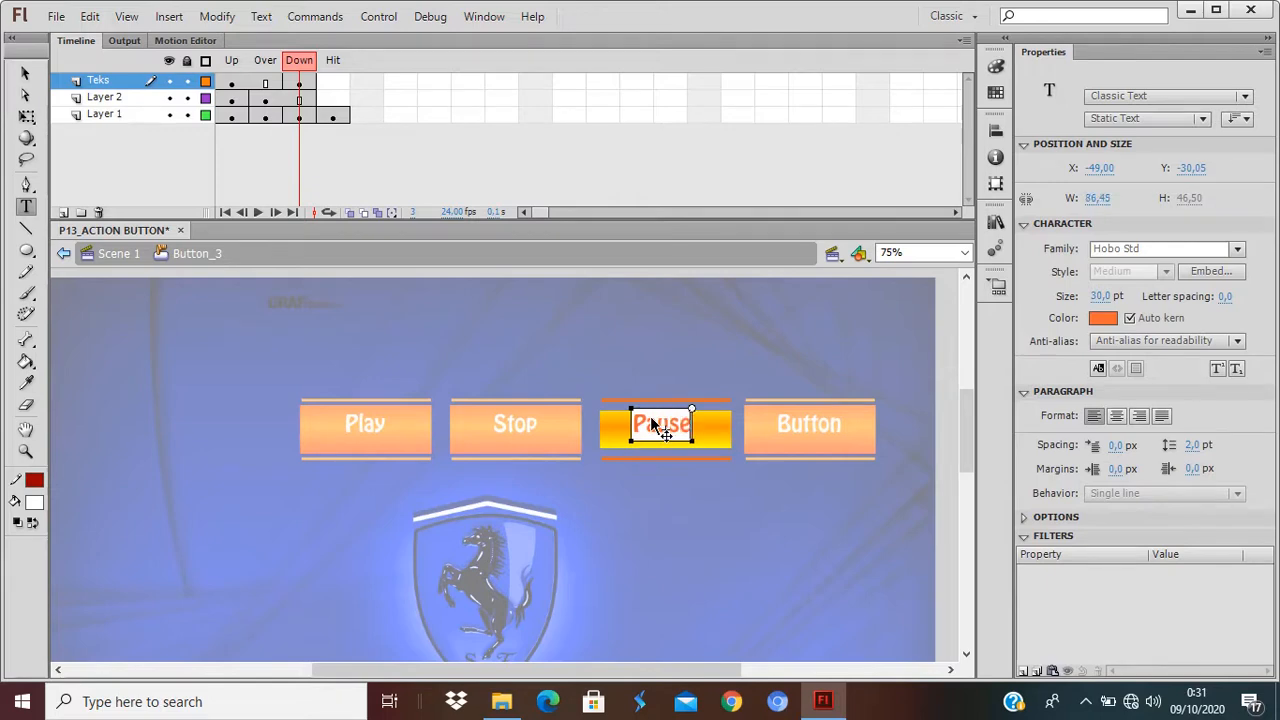
key(ctrl+z)
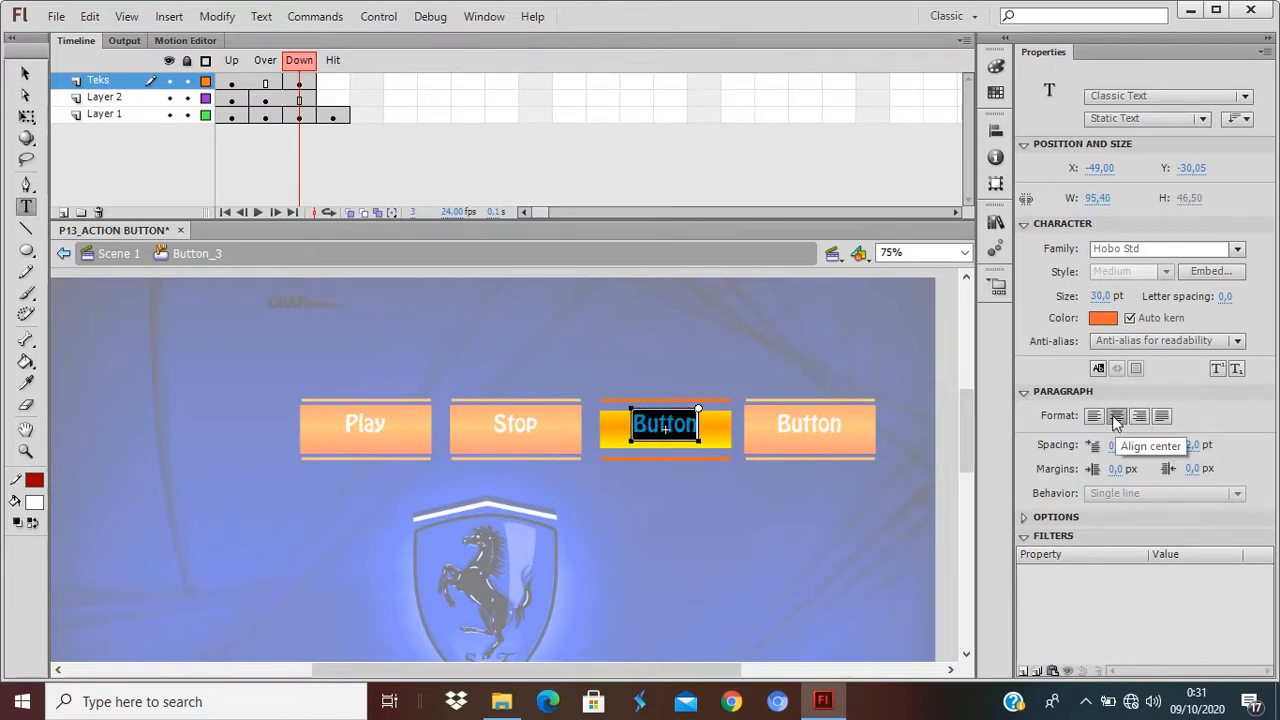
text(Pas)
key(BackSpace)
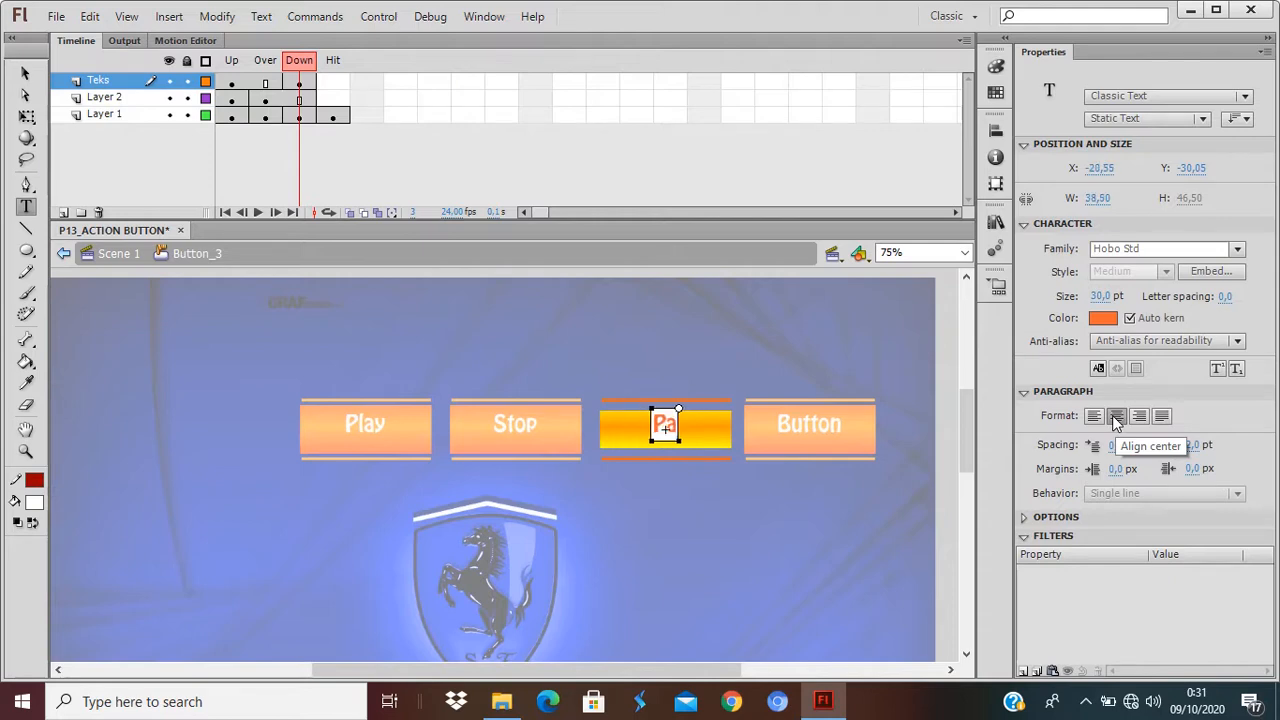
text(use)
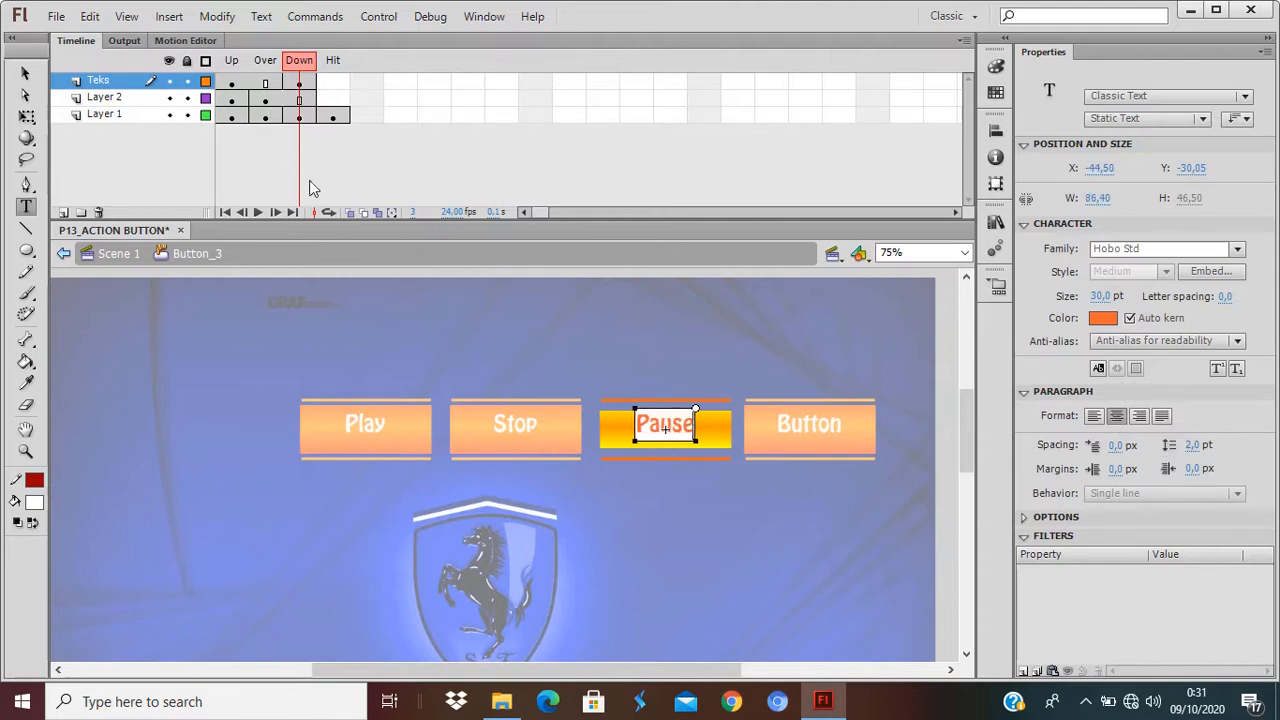
Step: Return to Scene 1 and open the fourth button for editing in place
click(110, 253)
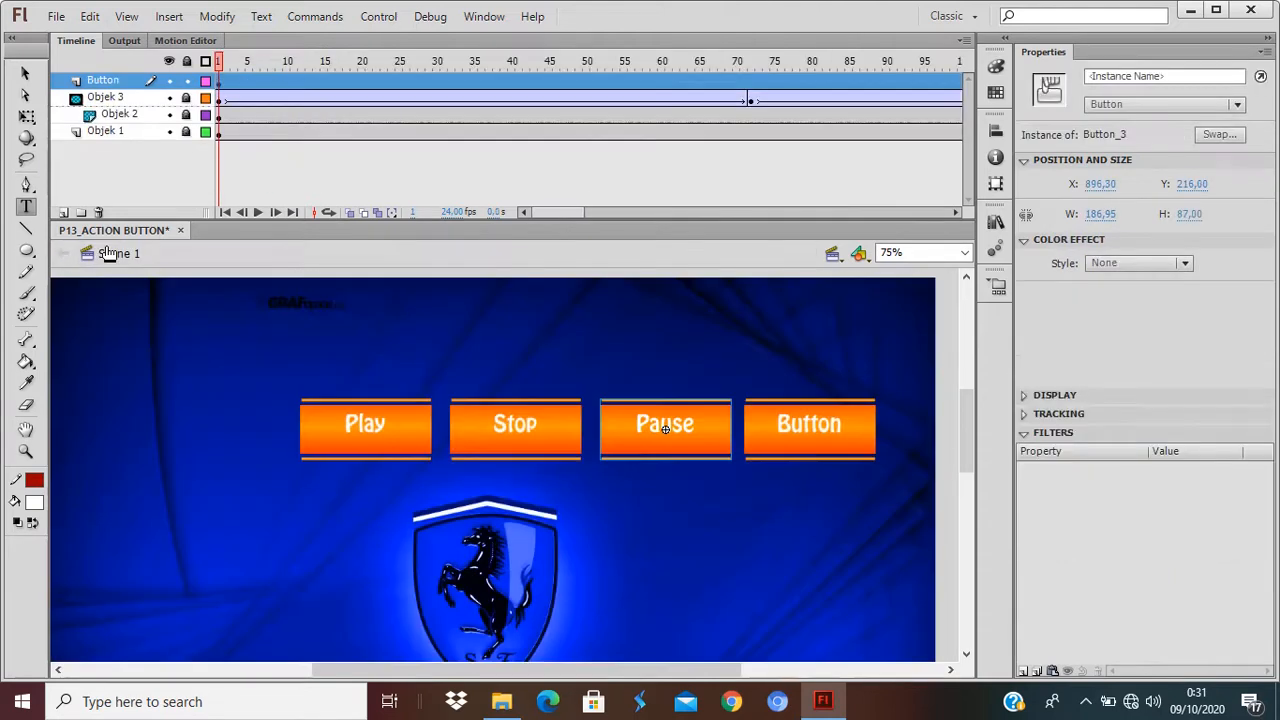
click(26, 74)
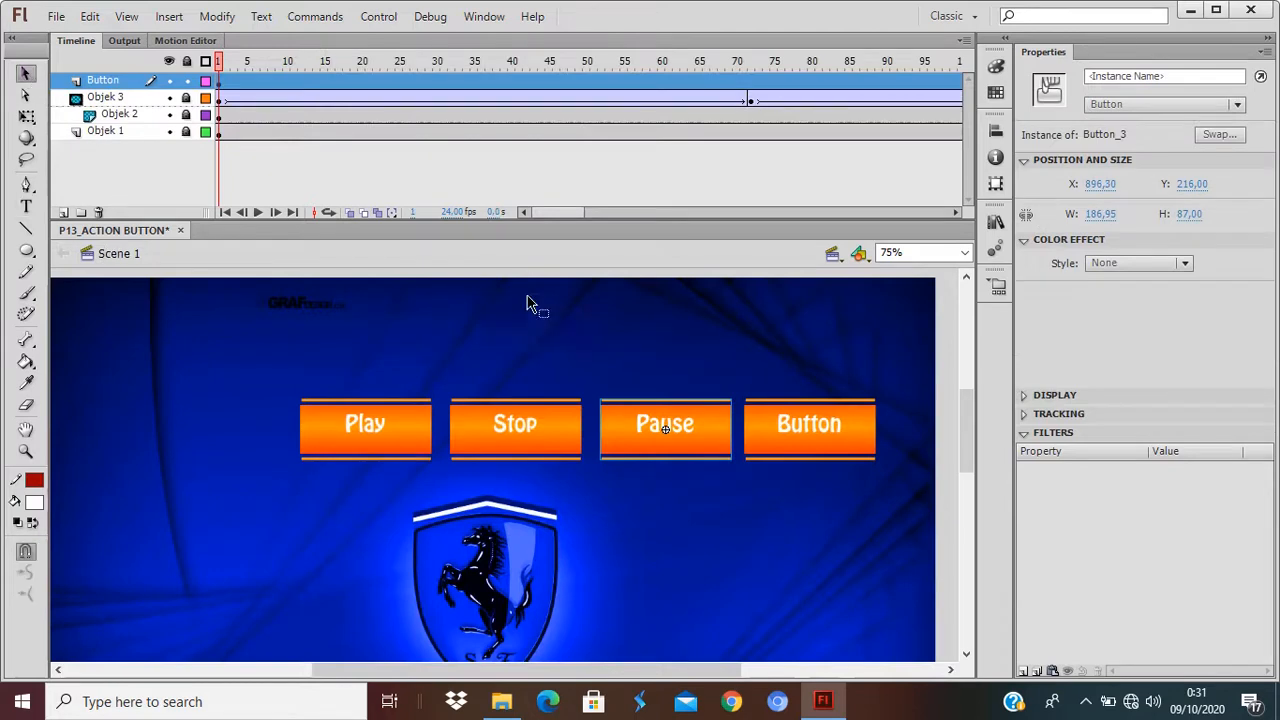
double_click(794, 426)
Step: Centre-align the fourth button's Up-state label and change its text to "Next"
click(794, 426)
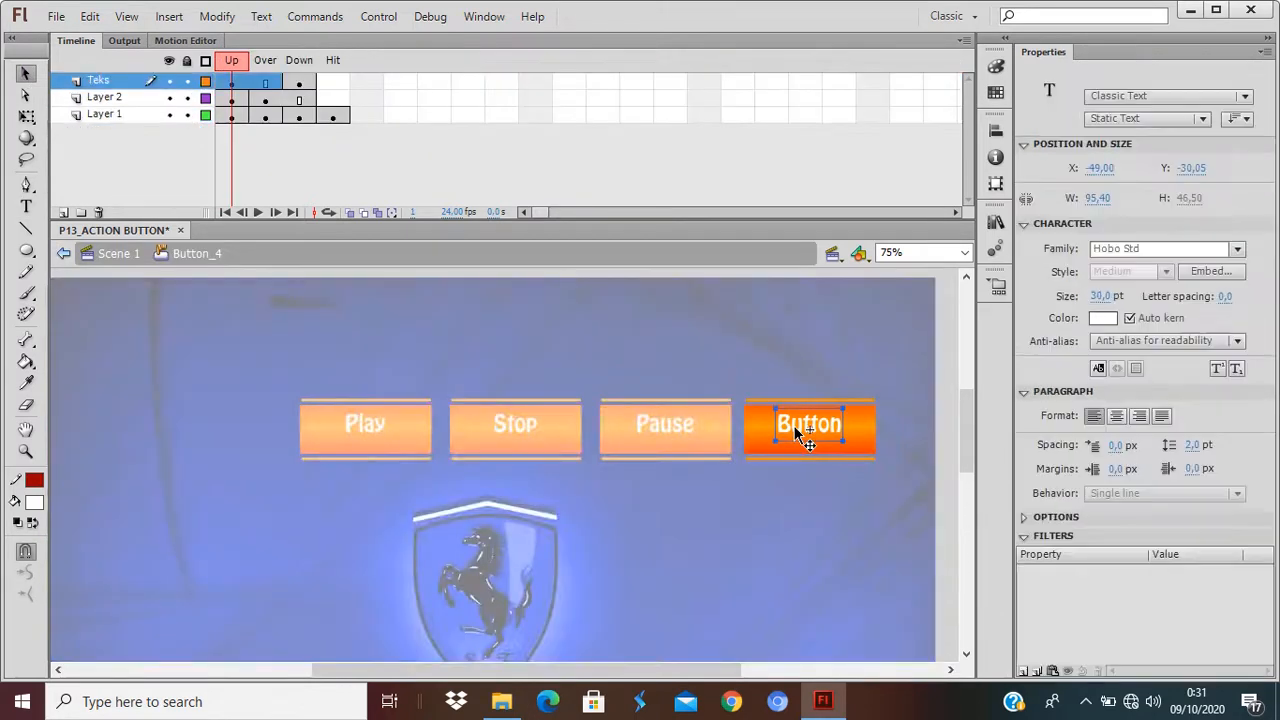
double_click(807, 425)
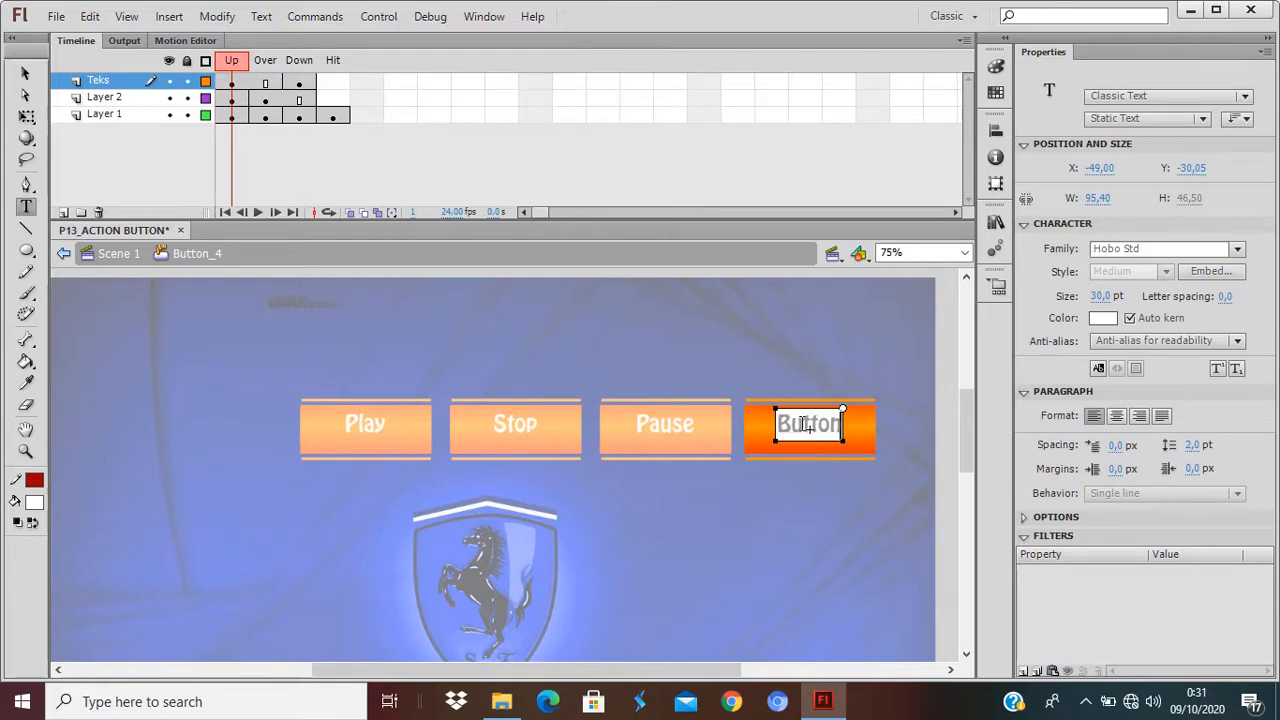
key(ctrl+a)
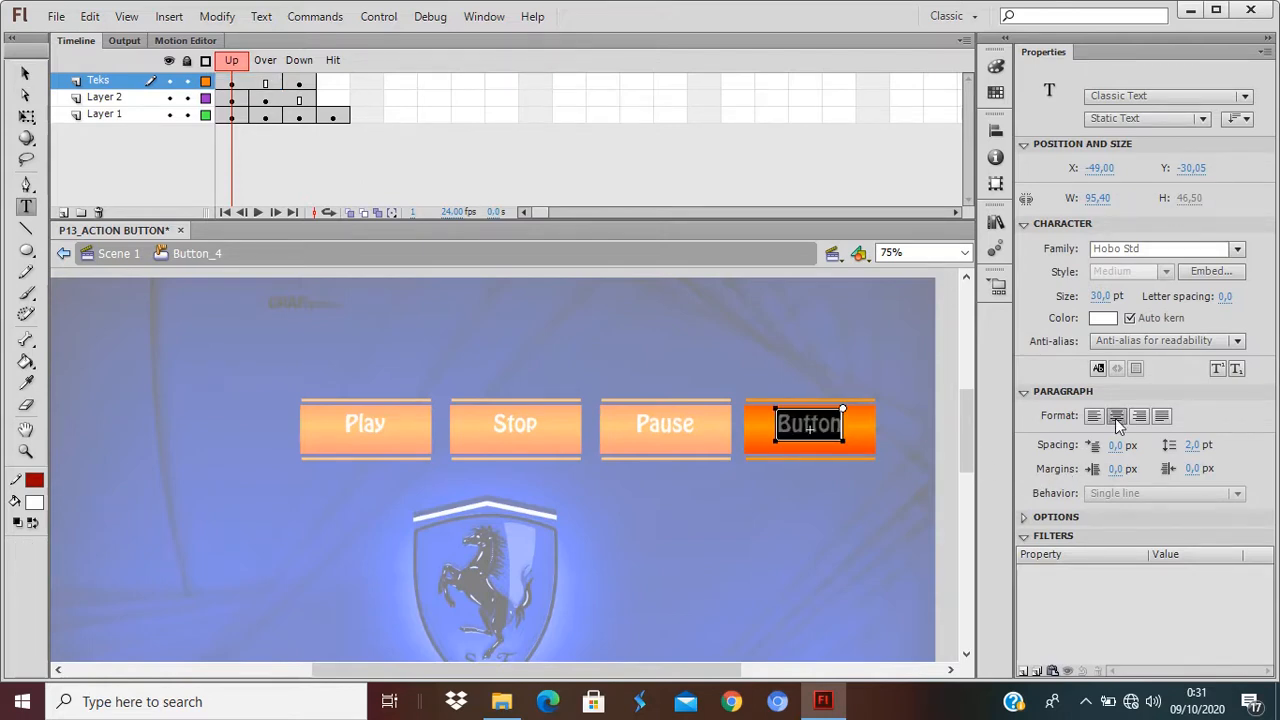
key(BackSpace)
text(Next)
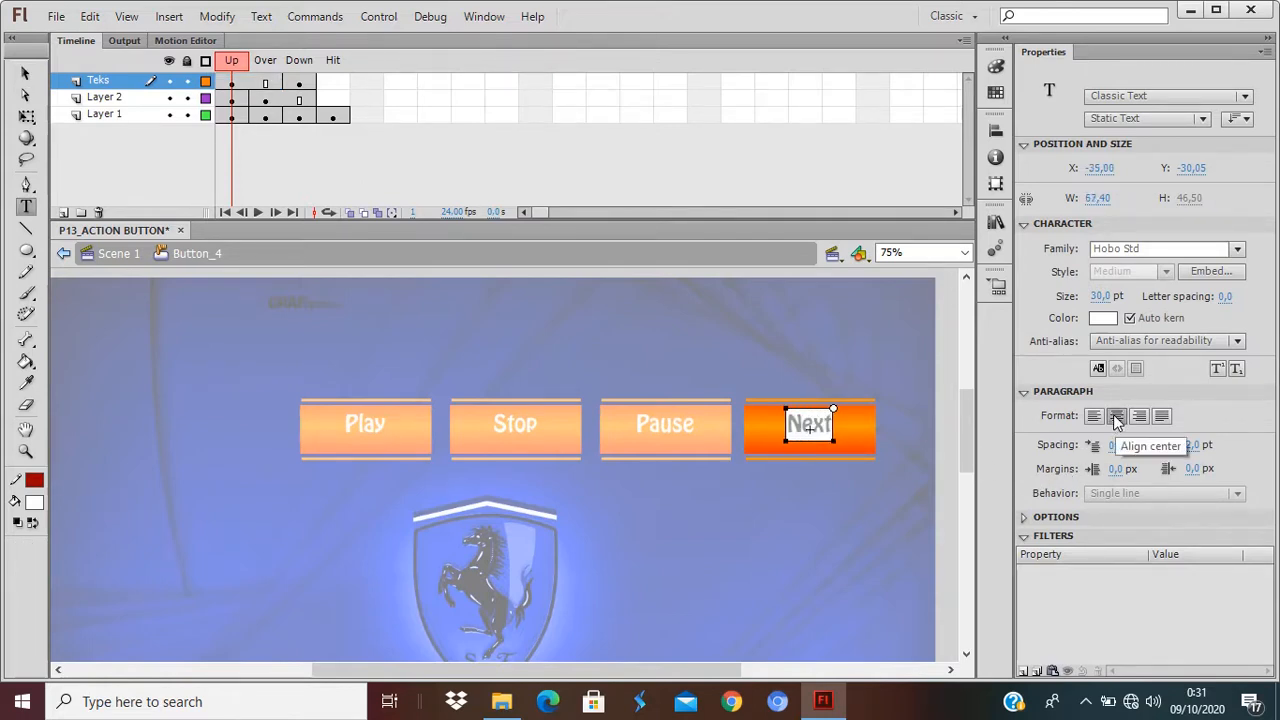
Step: Centre-align the fourth button's Down-state label, change its text to "Next", and return to Scene 1
click(301, 83)
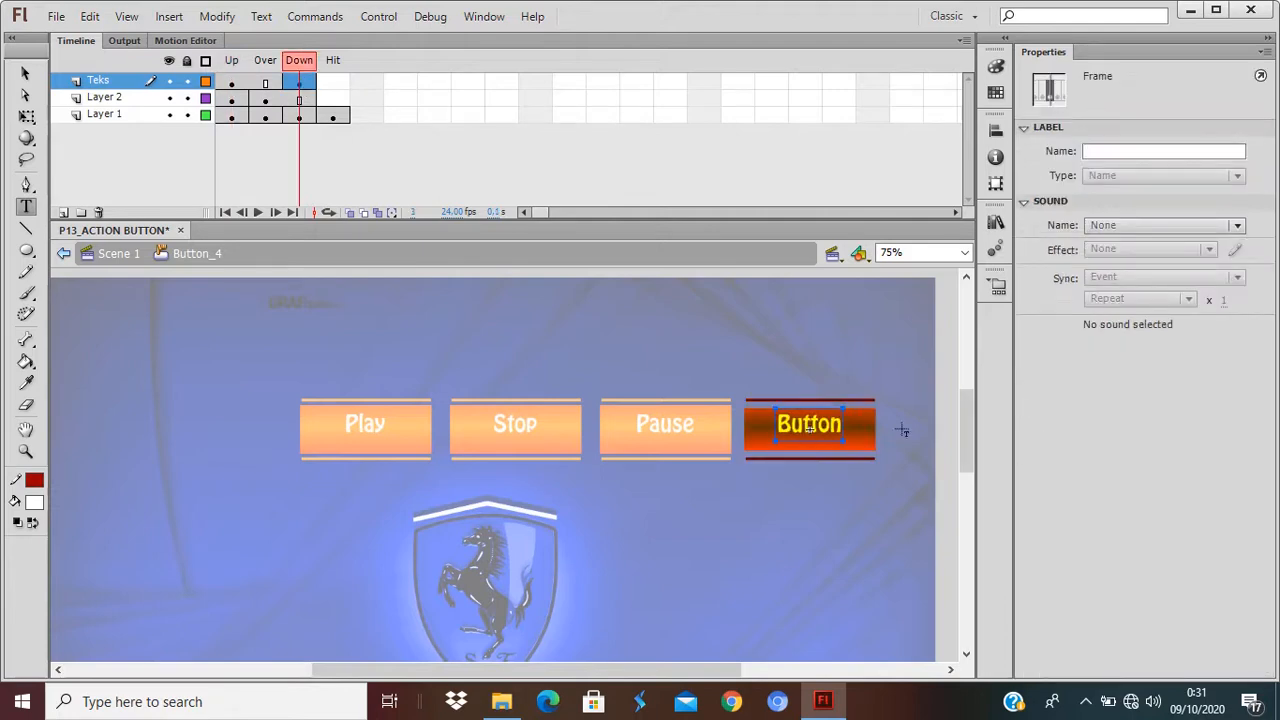
double_click(808, 425)
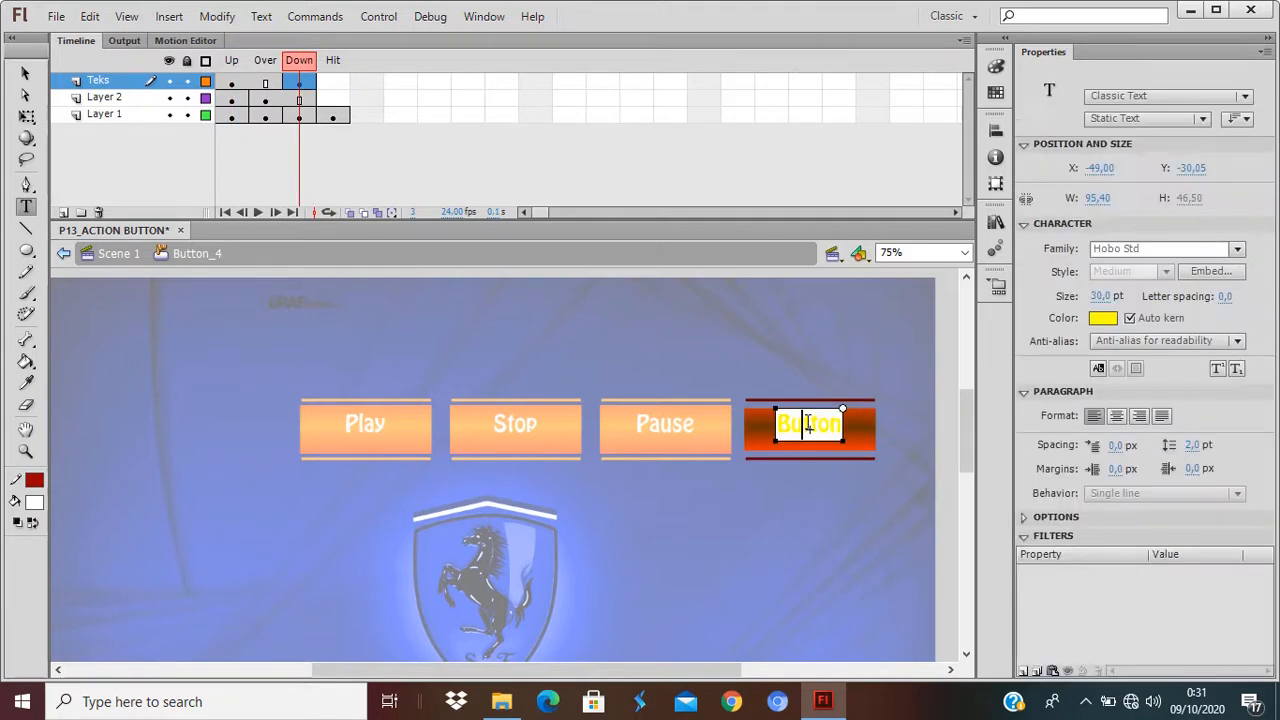
click(1114, 419)
text(Next)
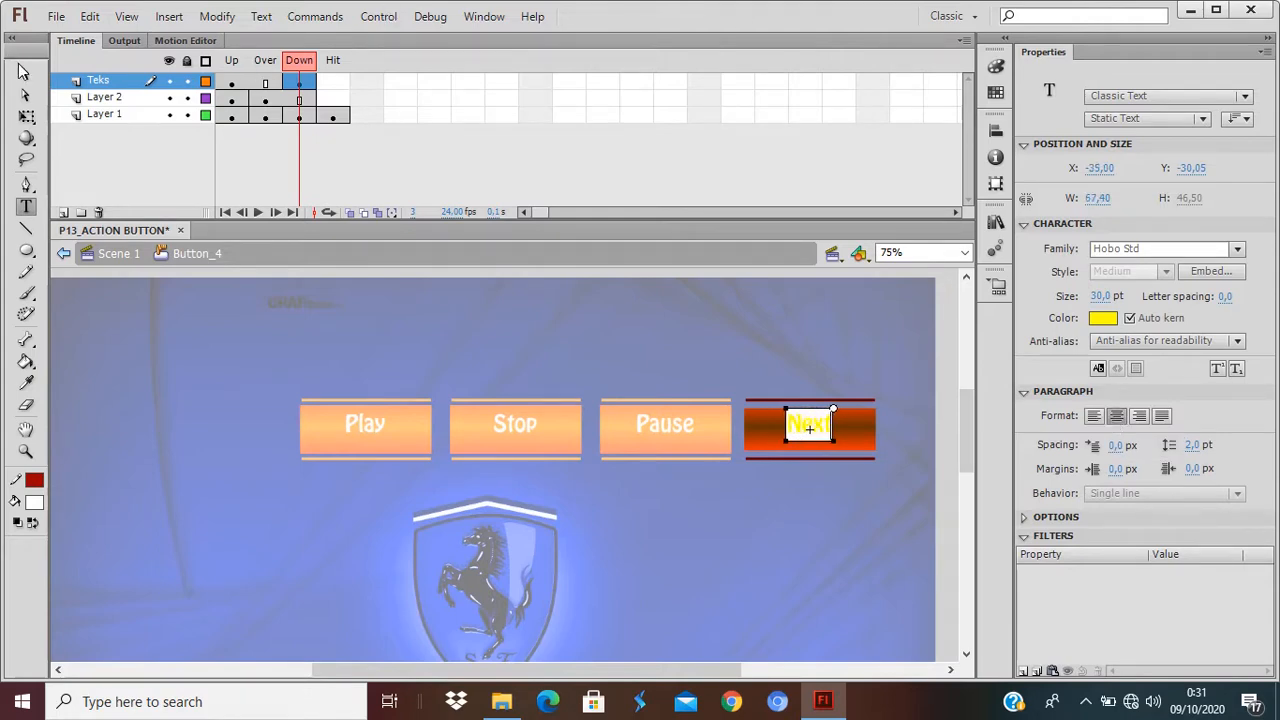
click(26, 76)
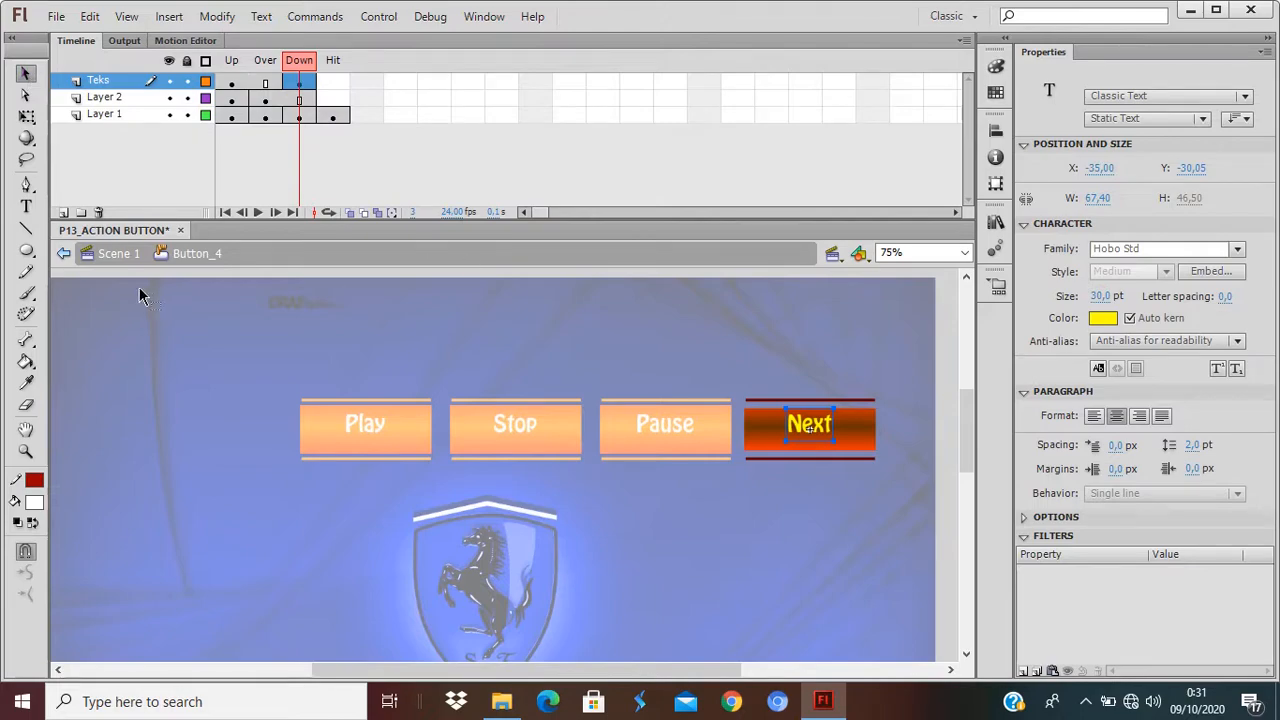
click(113, 257)
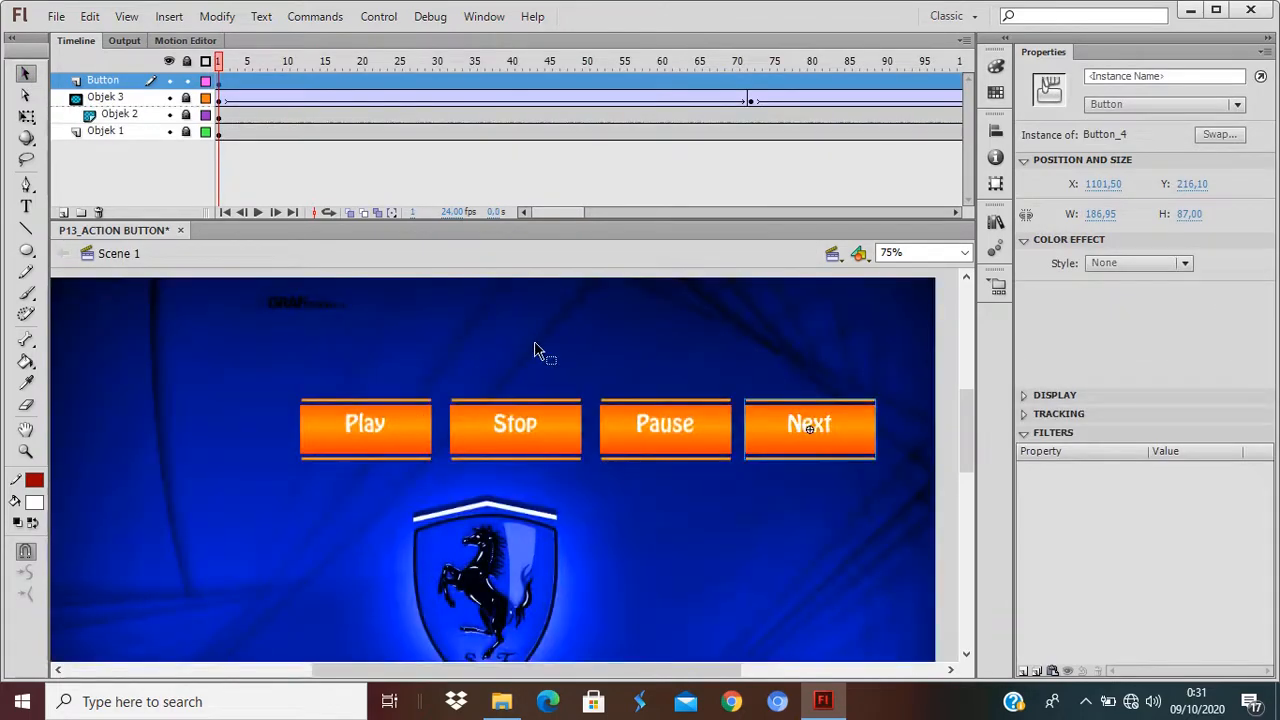
Step: Test the movie, try the Play and Next buttons, and close the preview
key(ctrl+Return)
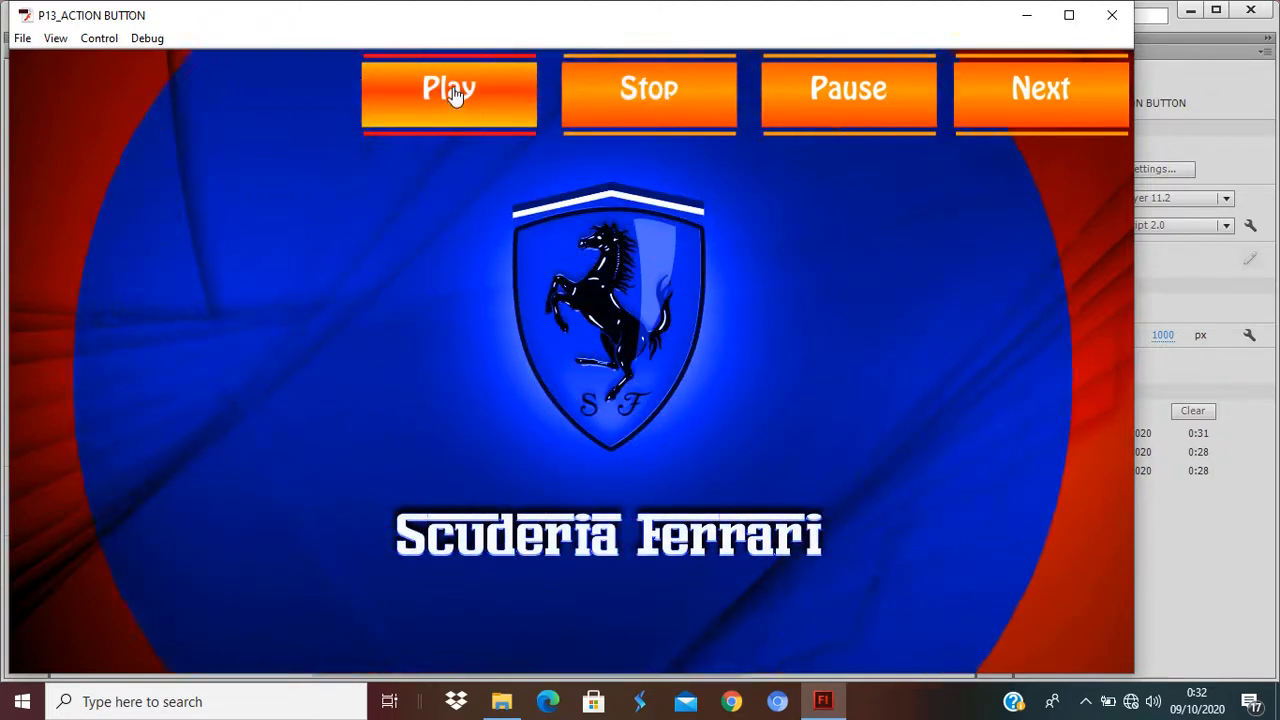
click(452, 92)
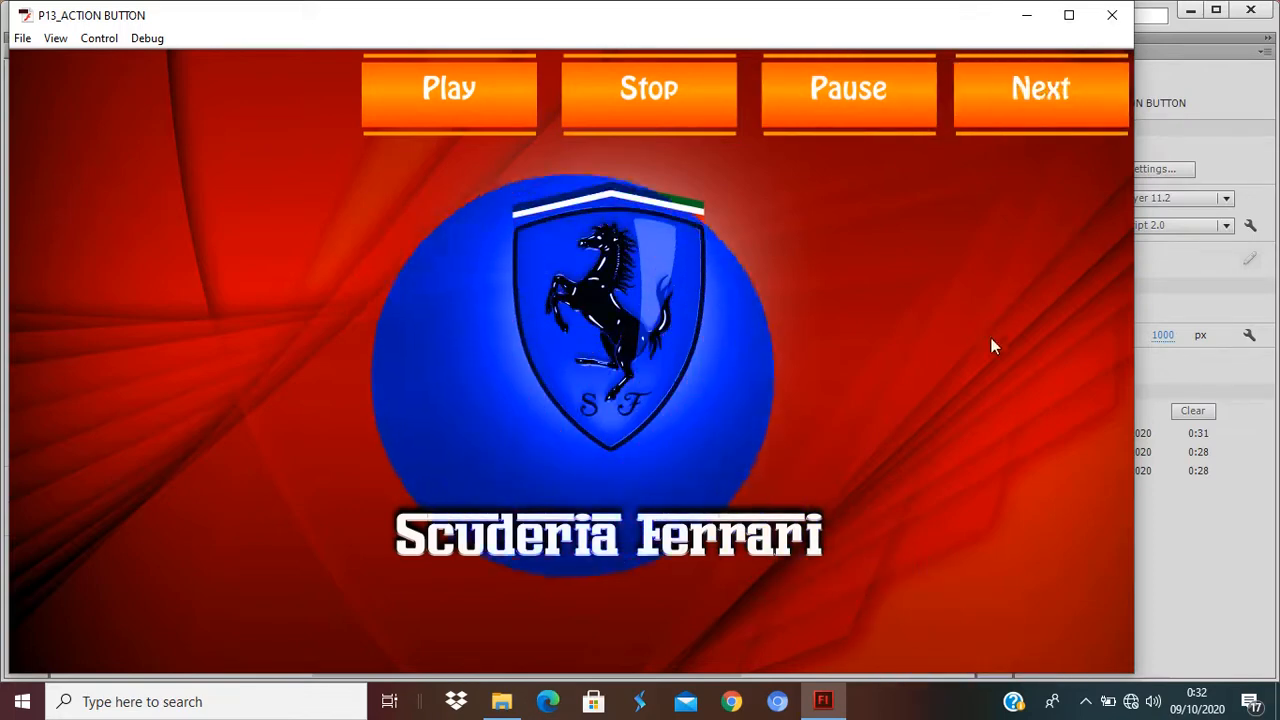
click(994, 100)
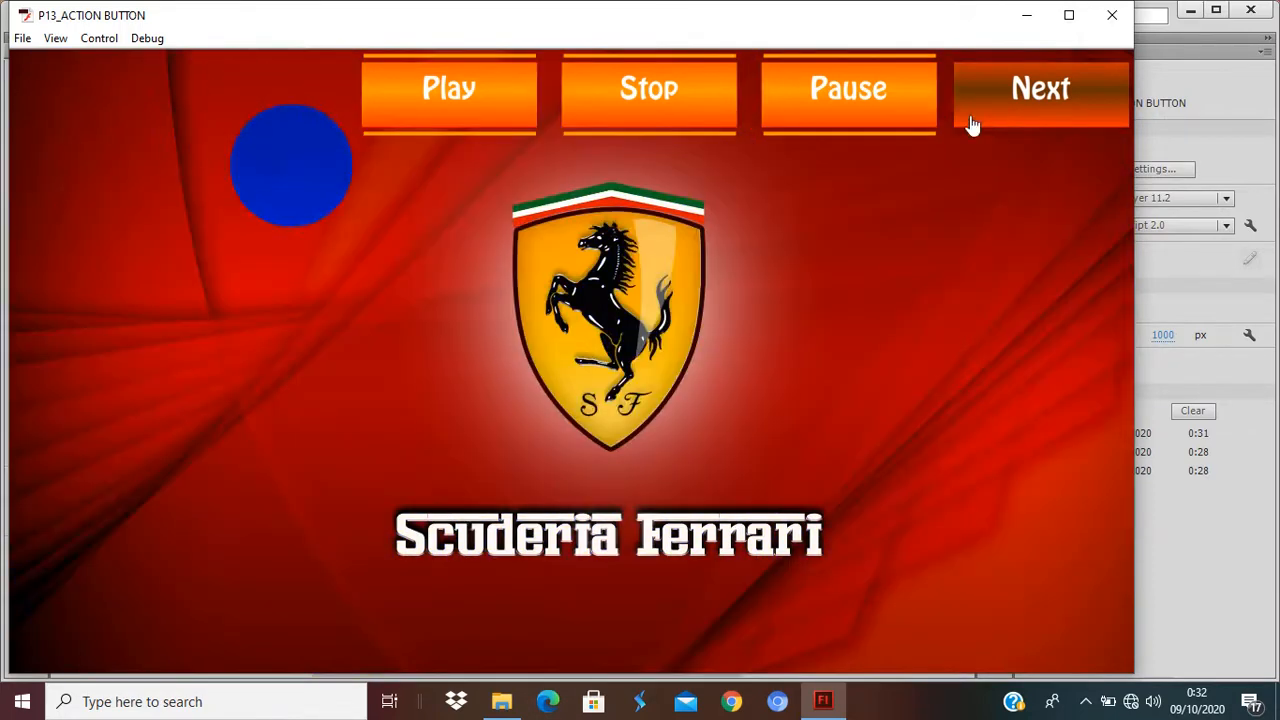
click(1112, 16)
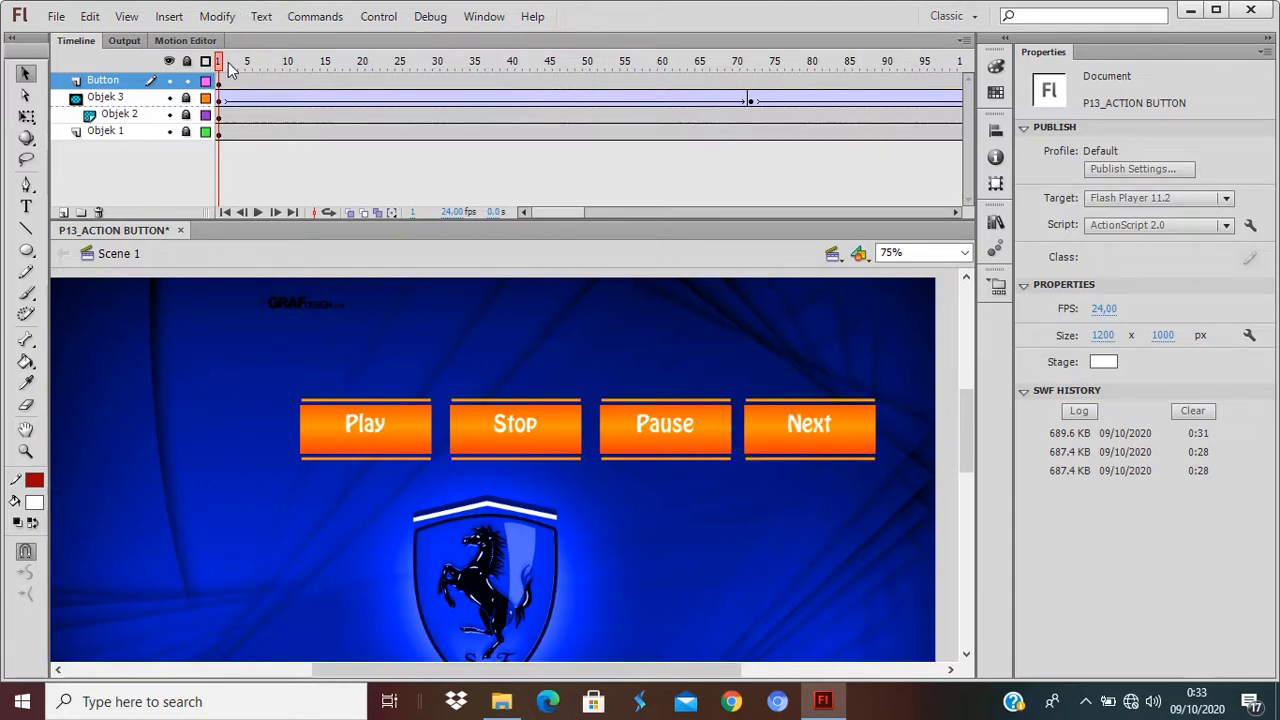
Step: Add a new layer above the Button layer and name it "Script"
click(279, 62)
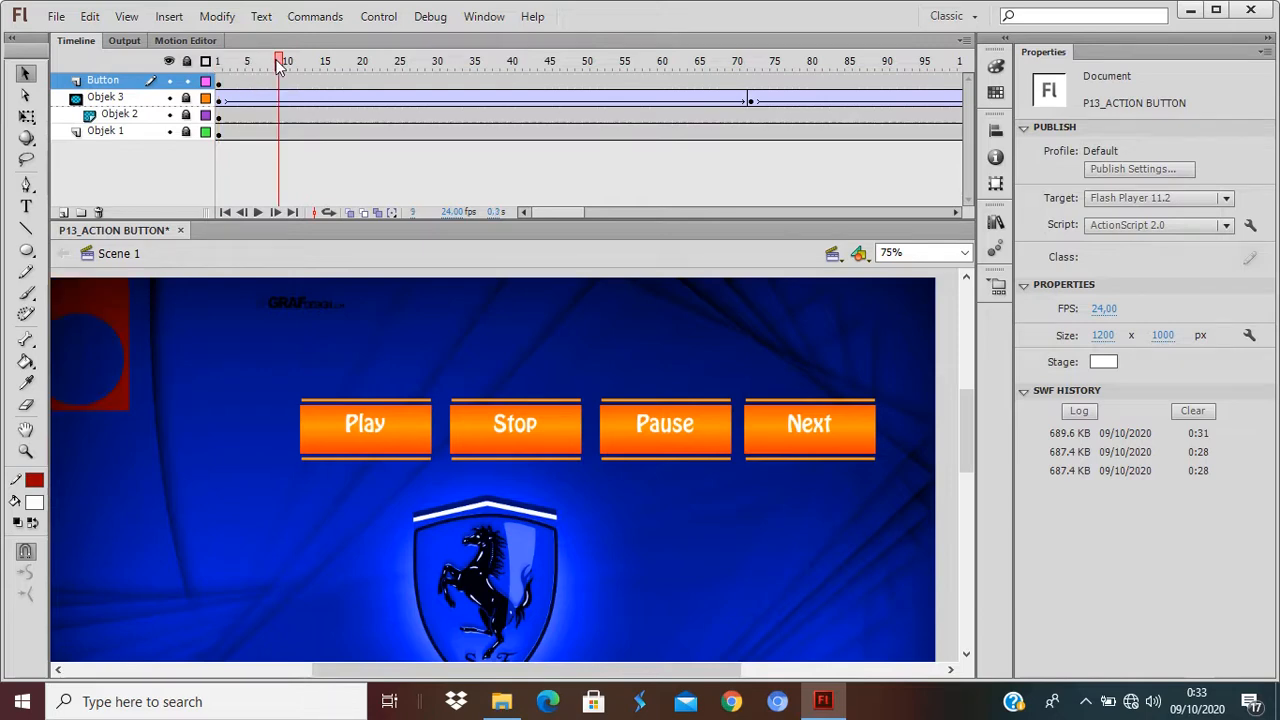
drag(279, 62, 218, 86)
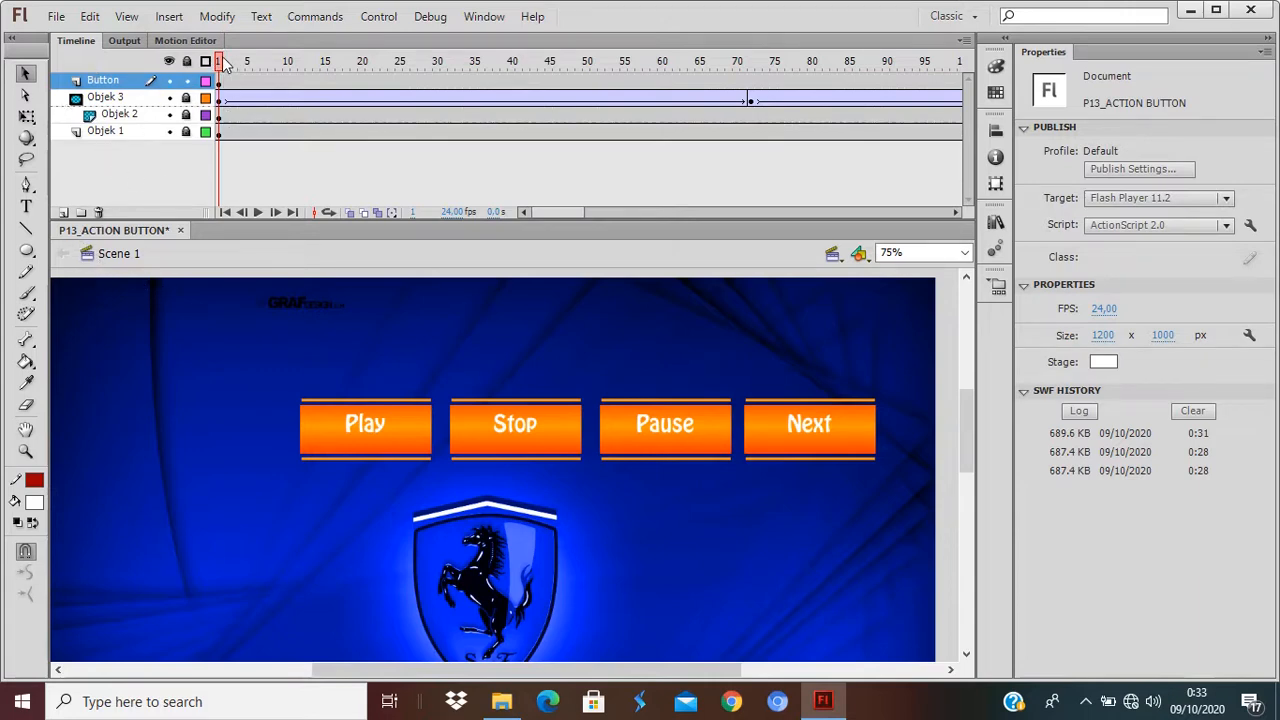
click(64, 214)
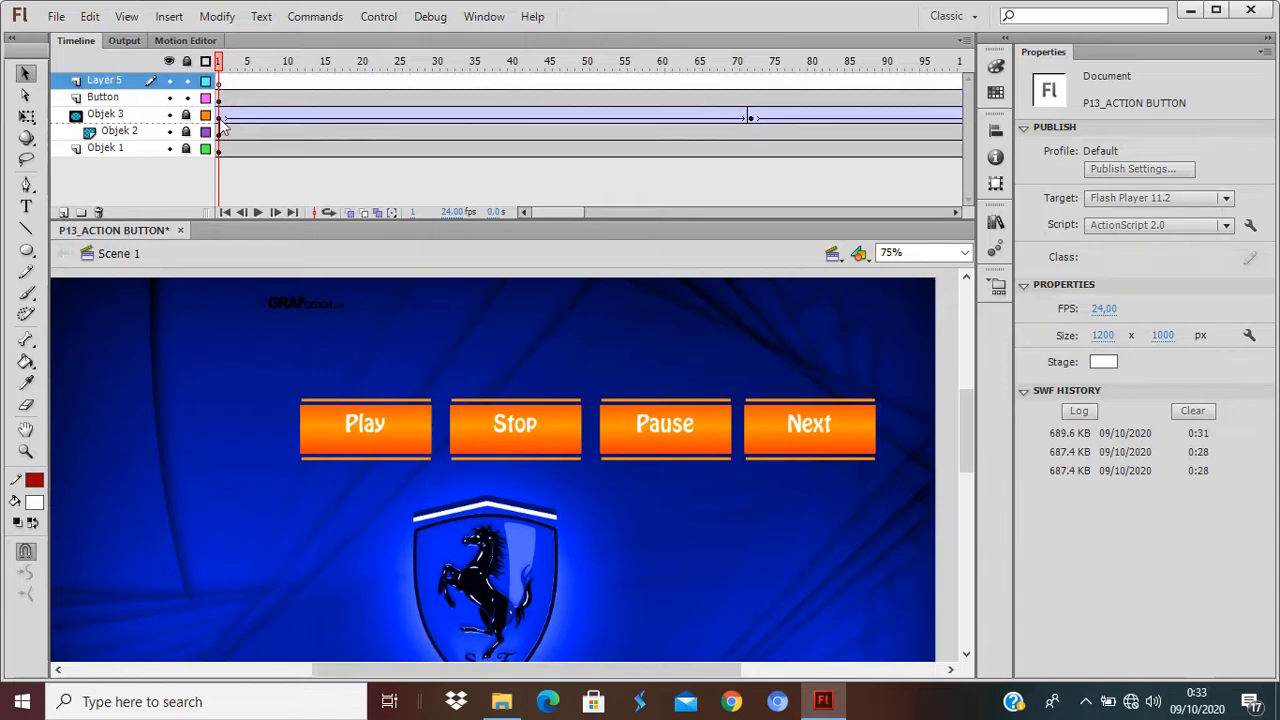
double_click(108, 81)
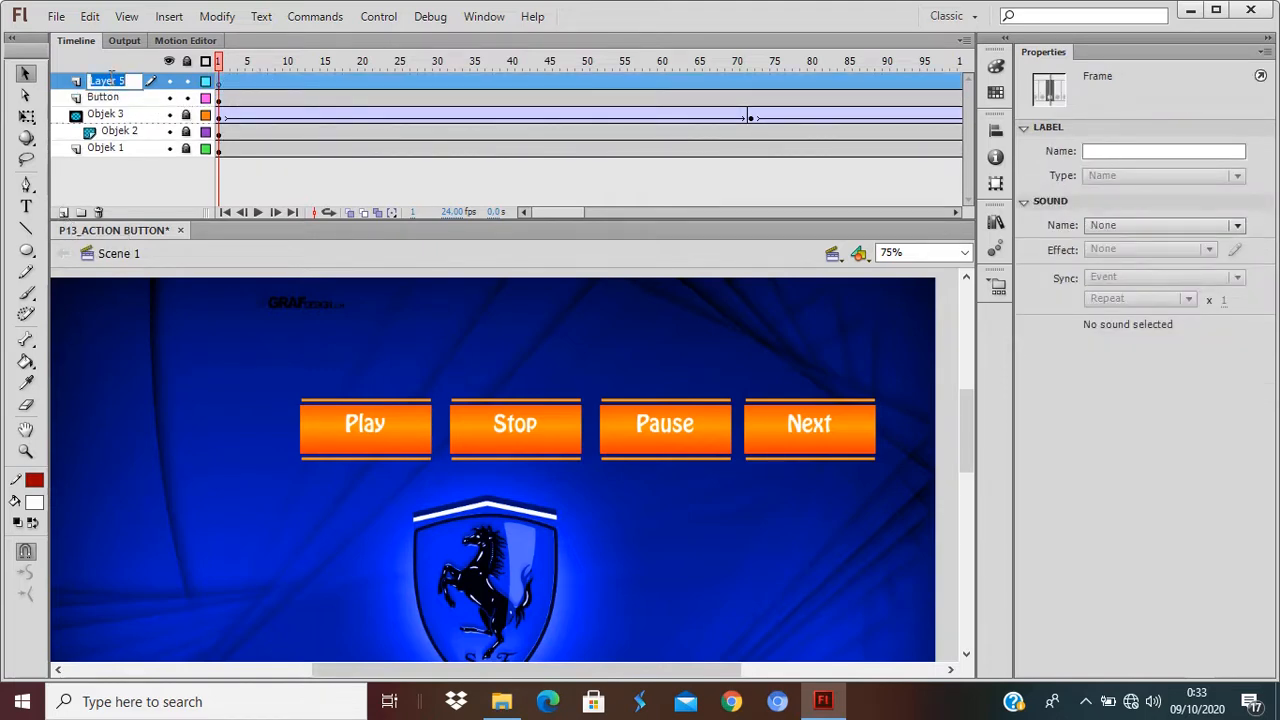
text(Script)
key(Return)
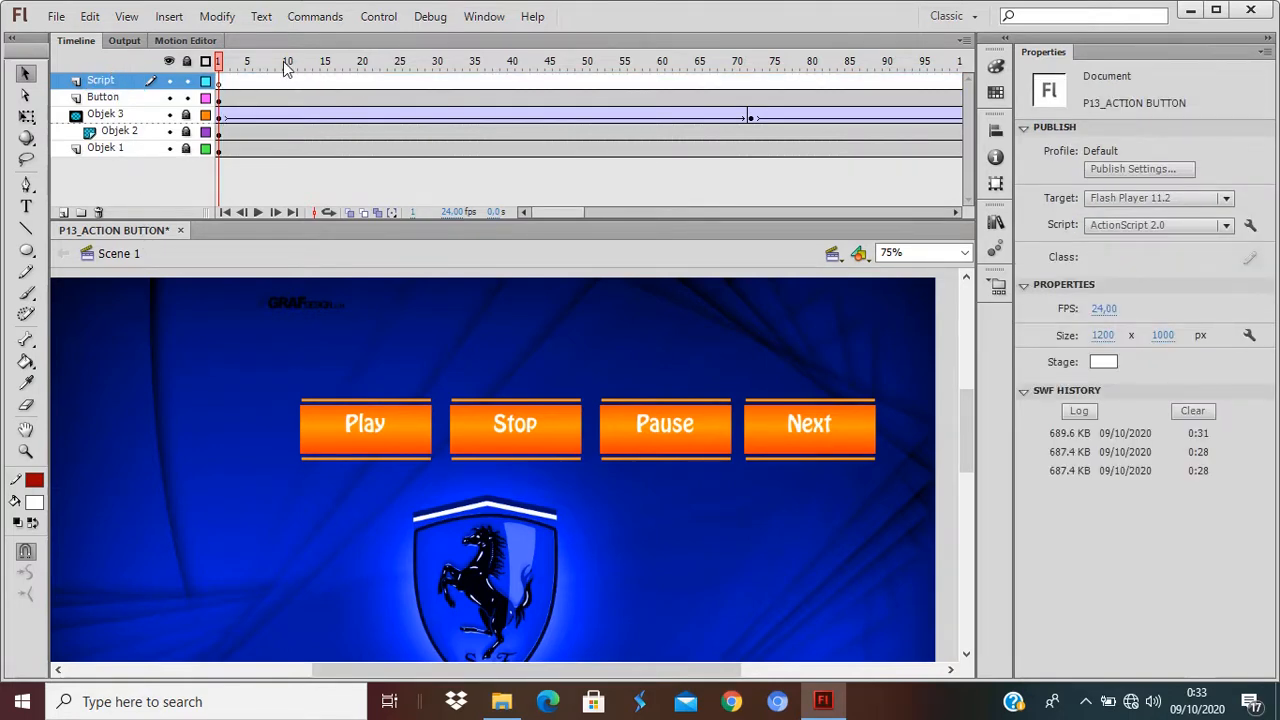
click(218, 81)
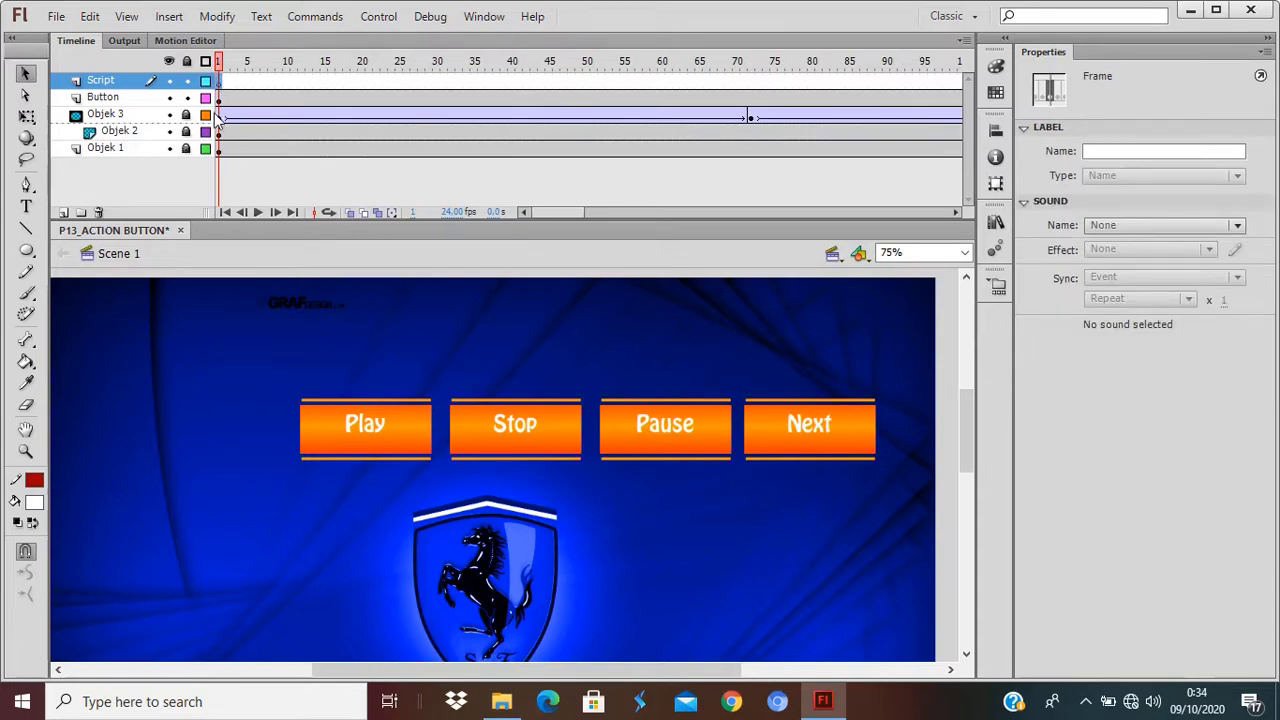
click(219, 97)
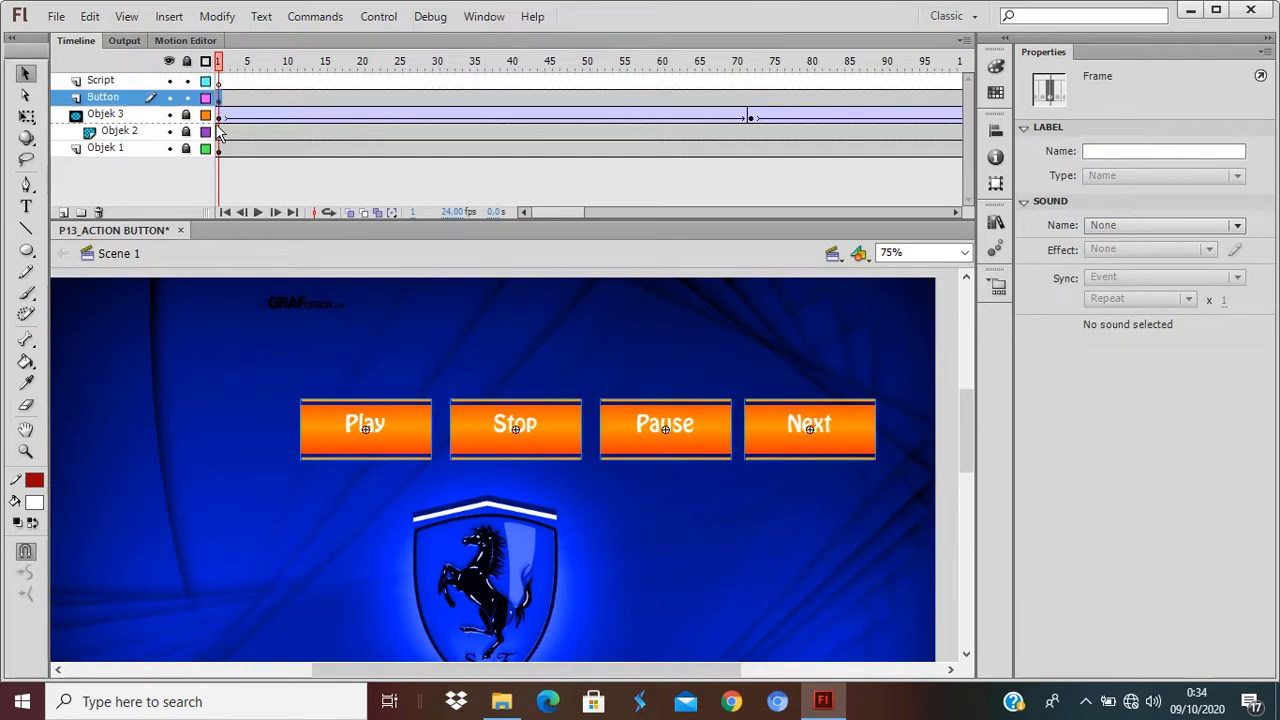
click(220, 117)
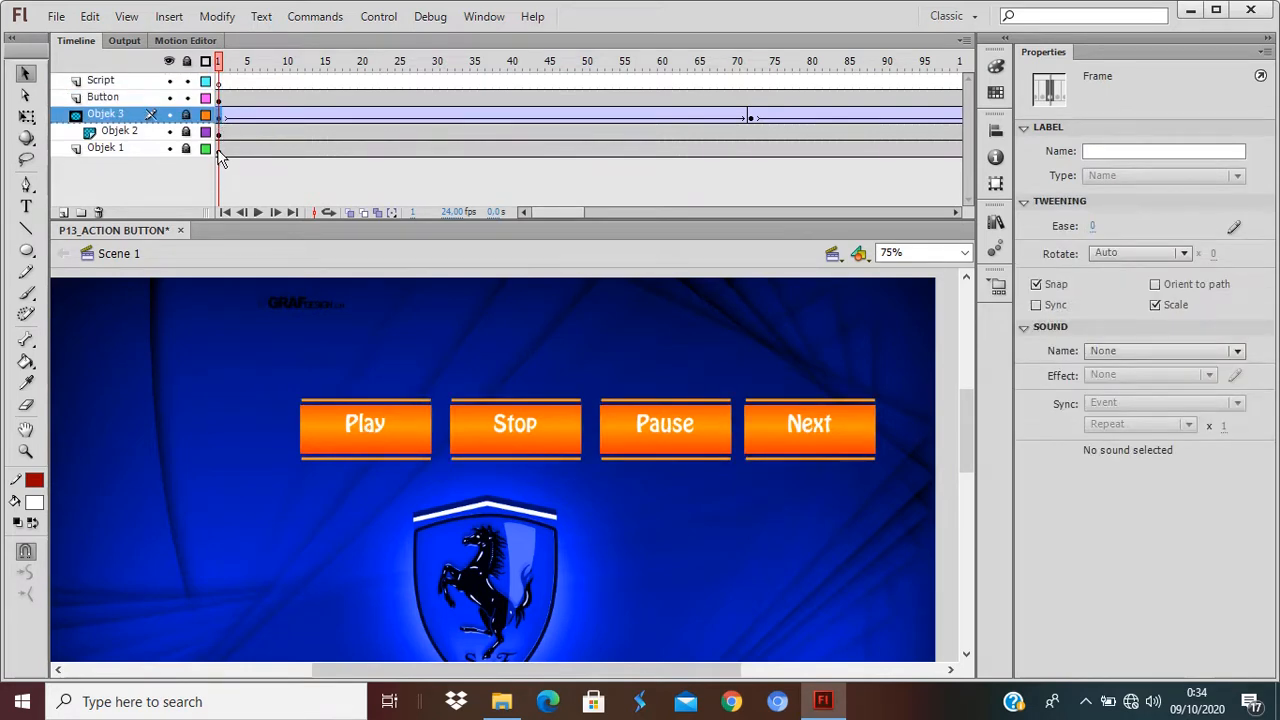
click(220, 150)
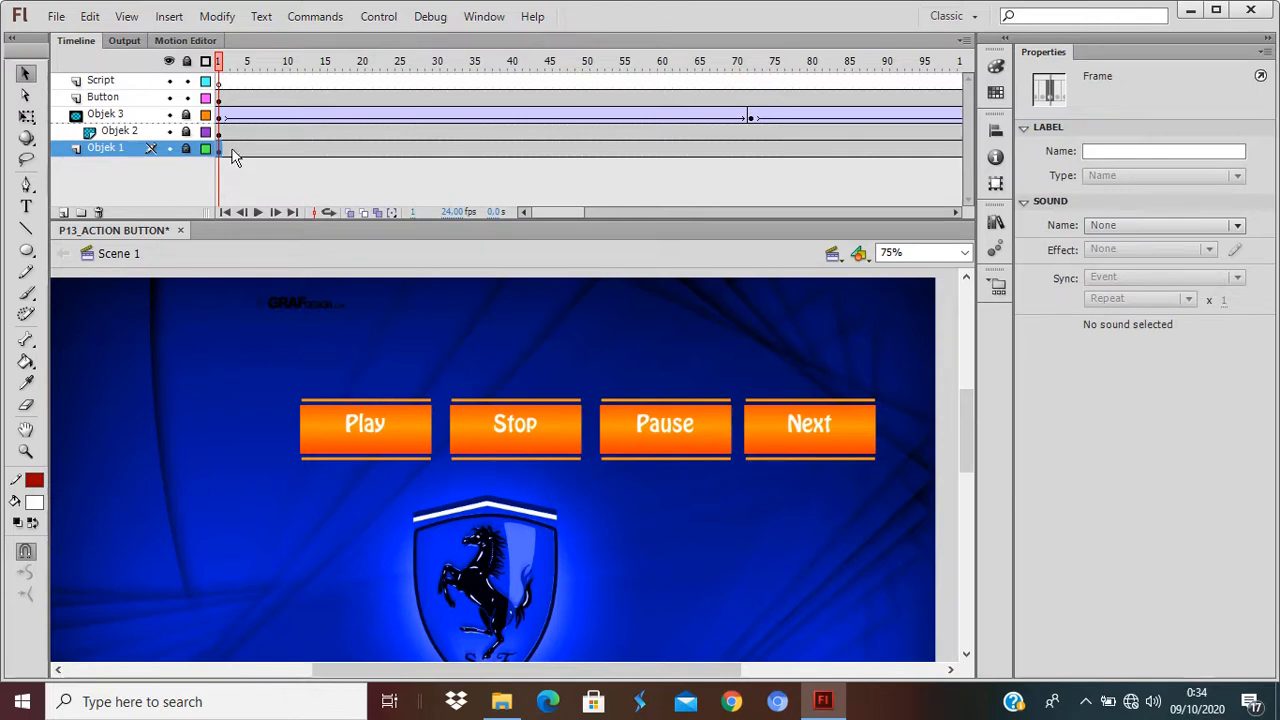
click(121, 84)
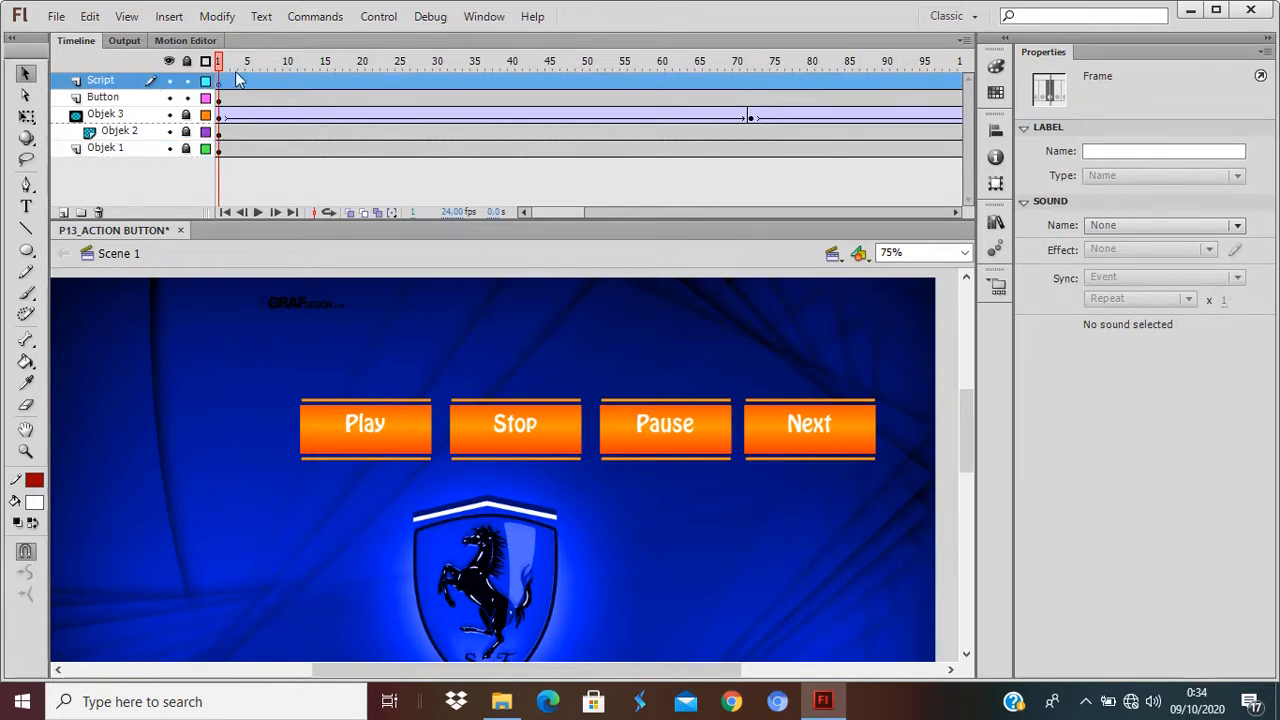
click(302, 82)
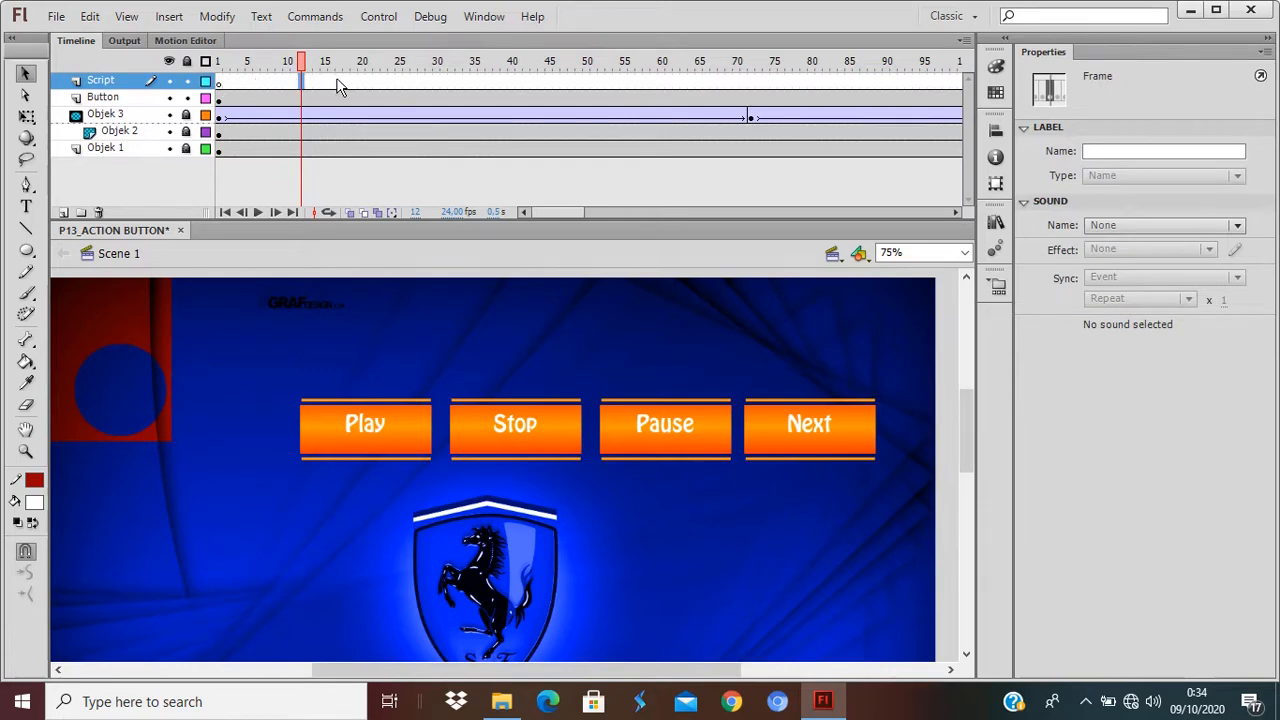
click(220, 84)
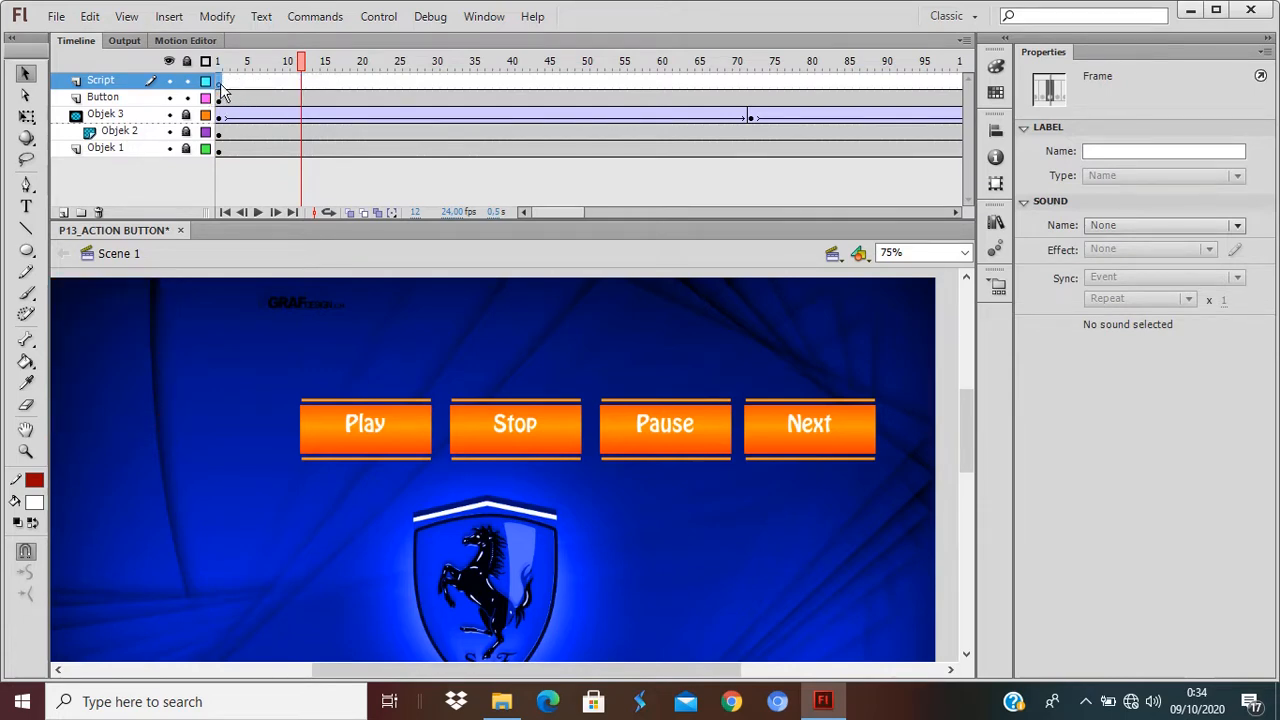
click(333, 87)
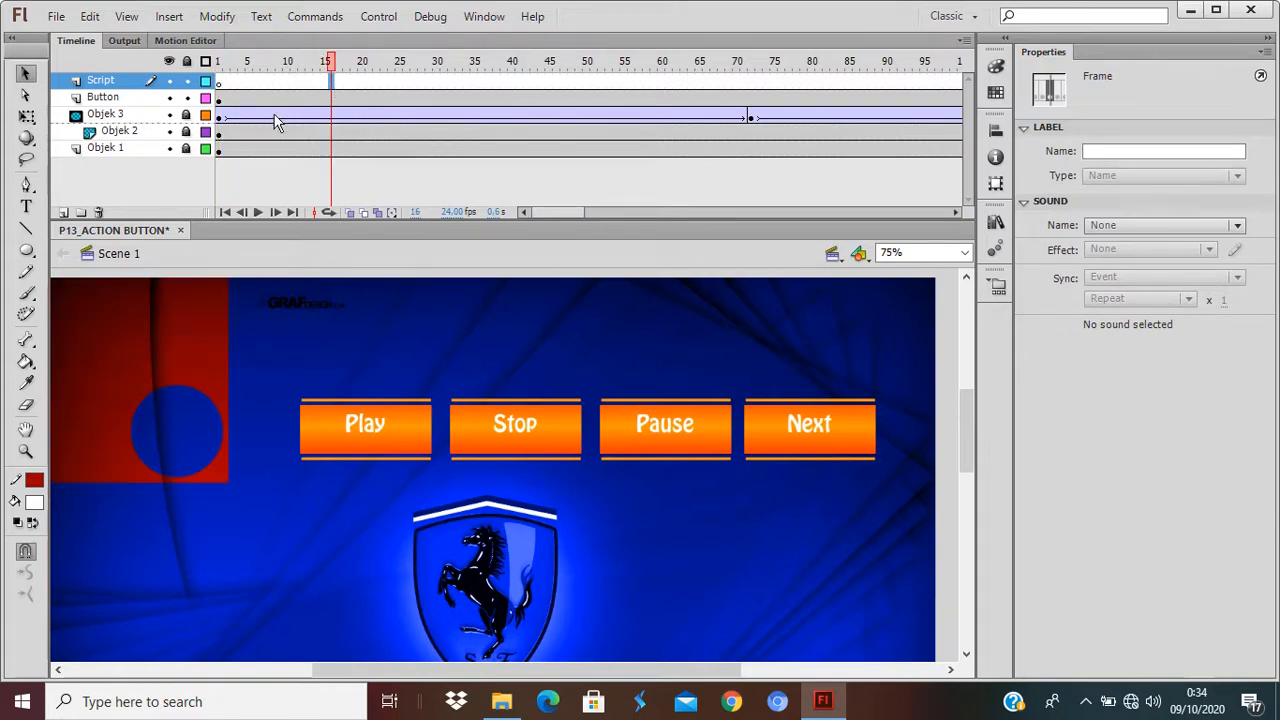
Step: Add the Timeline Control action stop(); to frame 1 of the Script layer
click(220, 86)
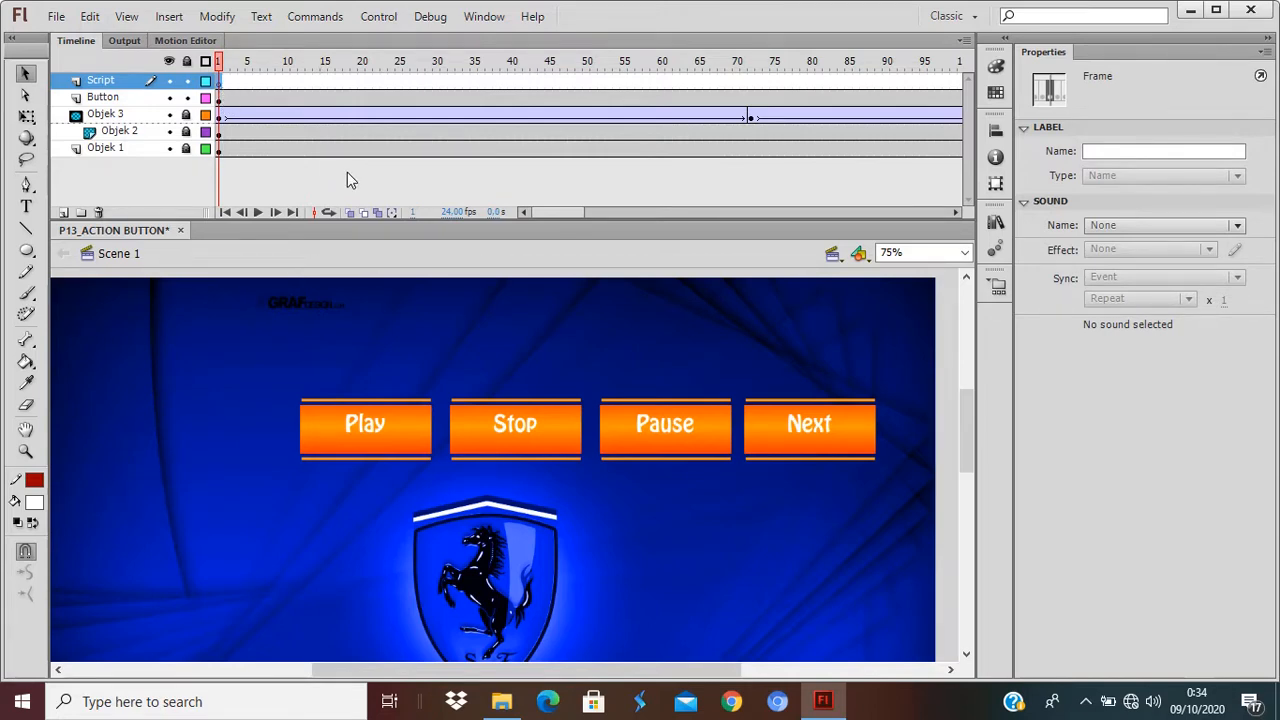
key(F9)
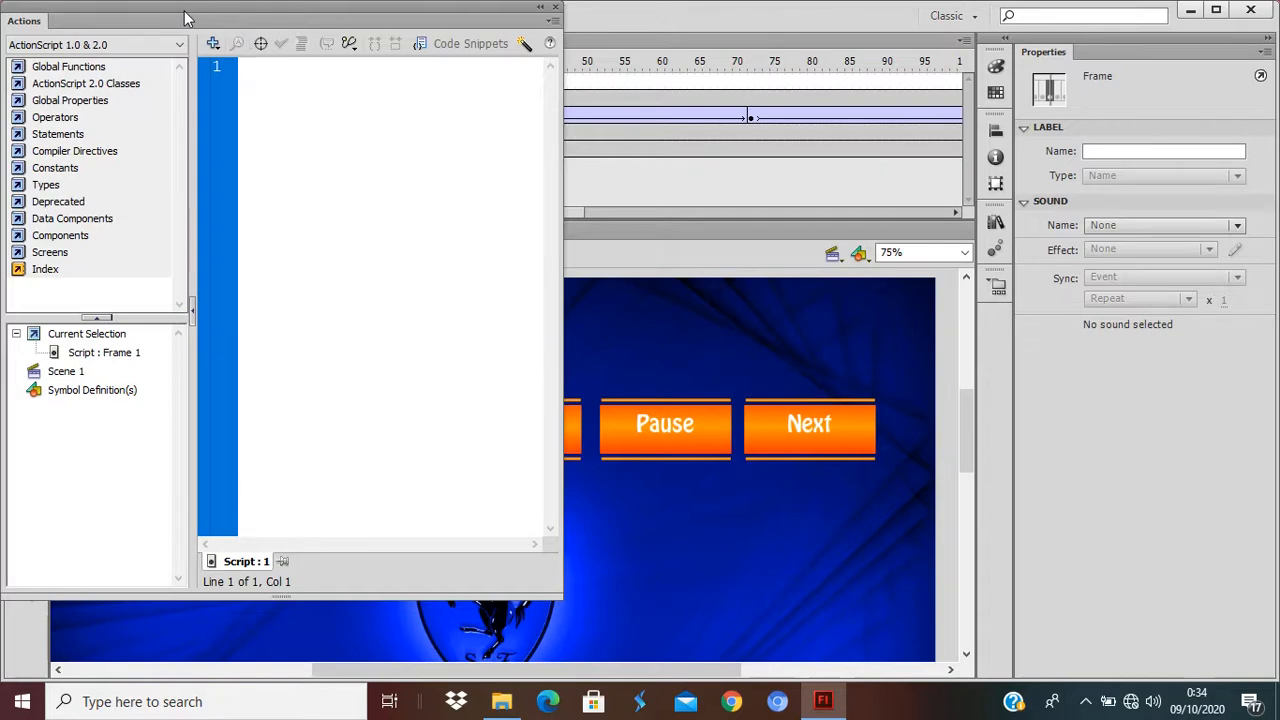
drag(186, 23, 545, 57)
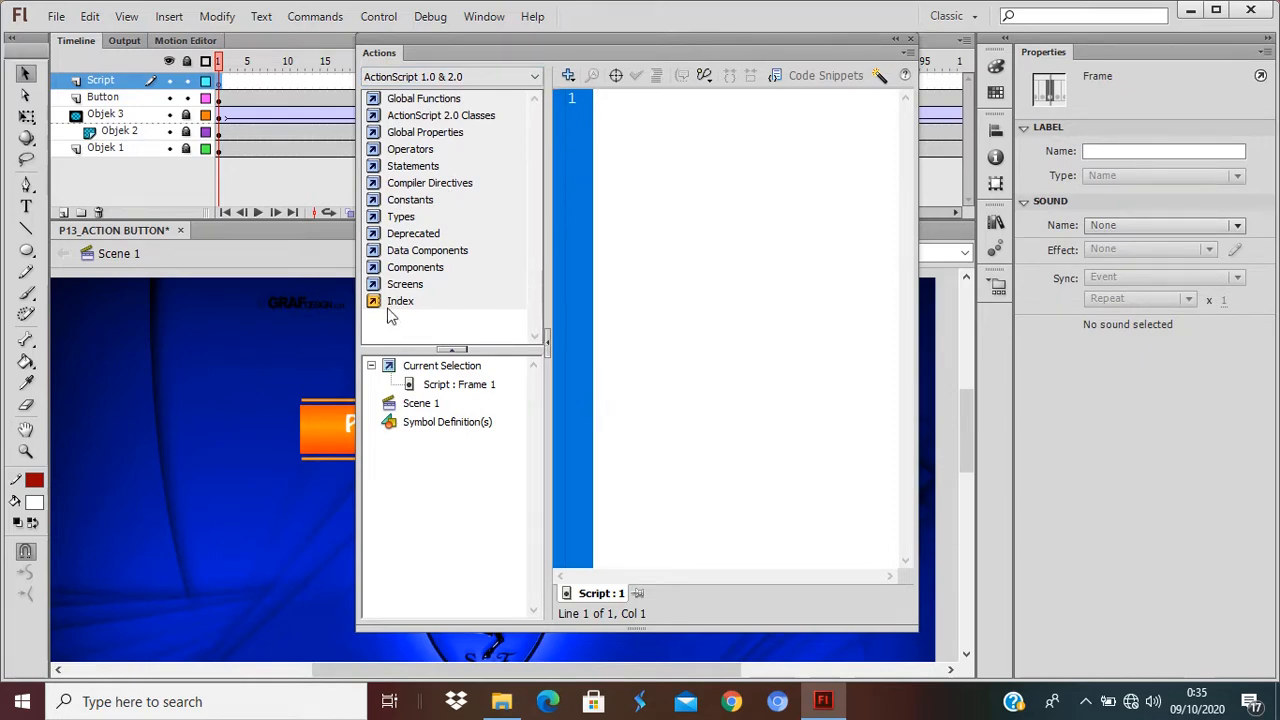
click(481, 390)
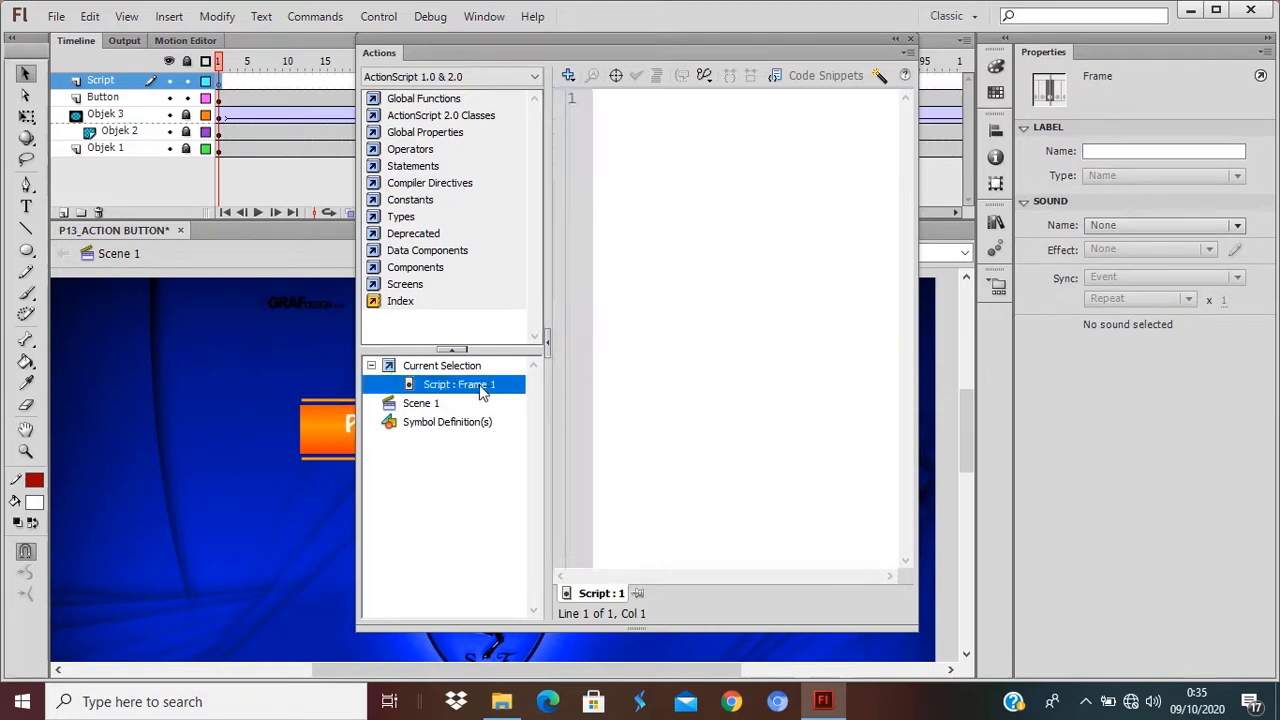
click(623, 149)
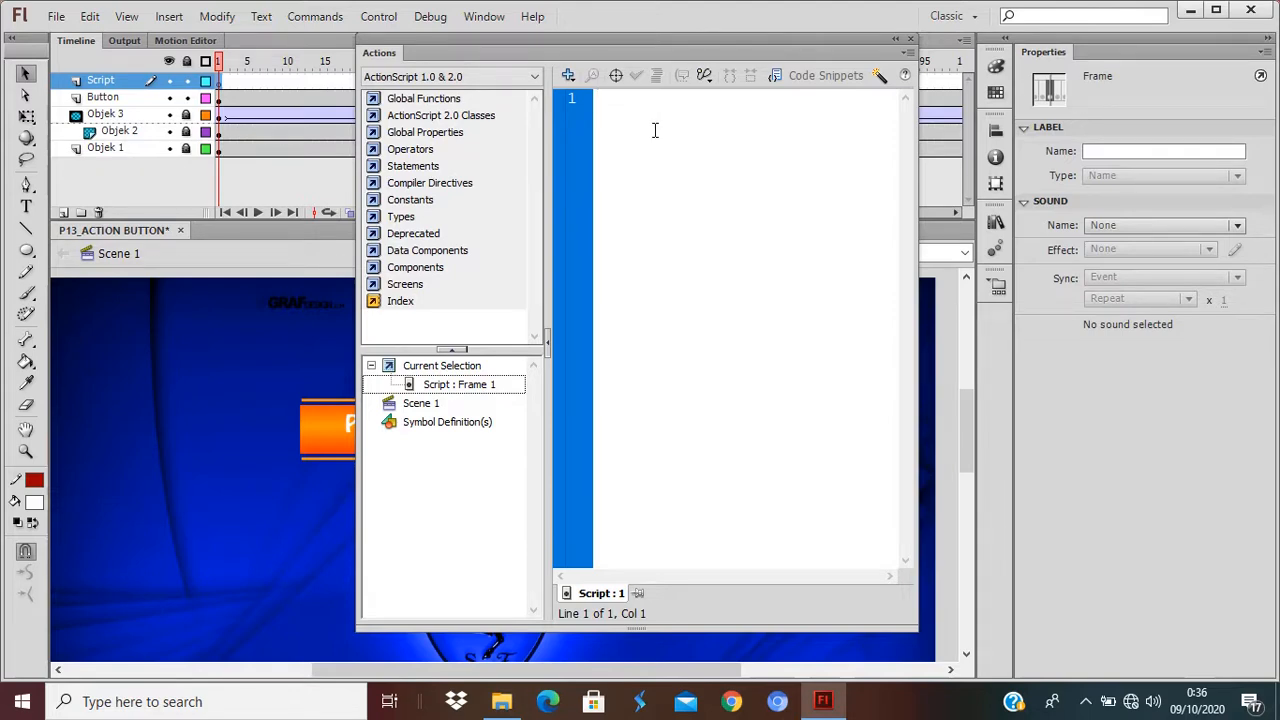
click(568, 76)
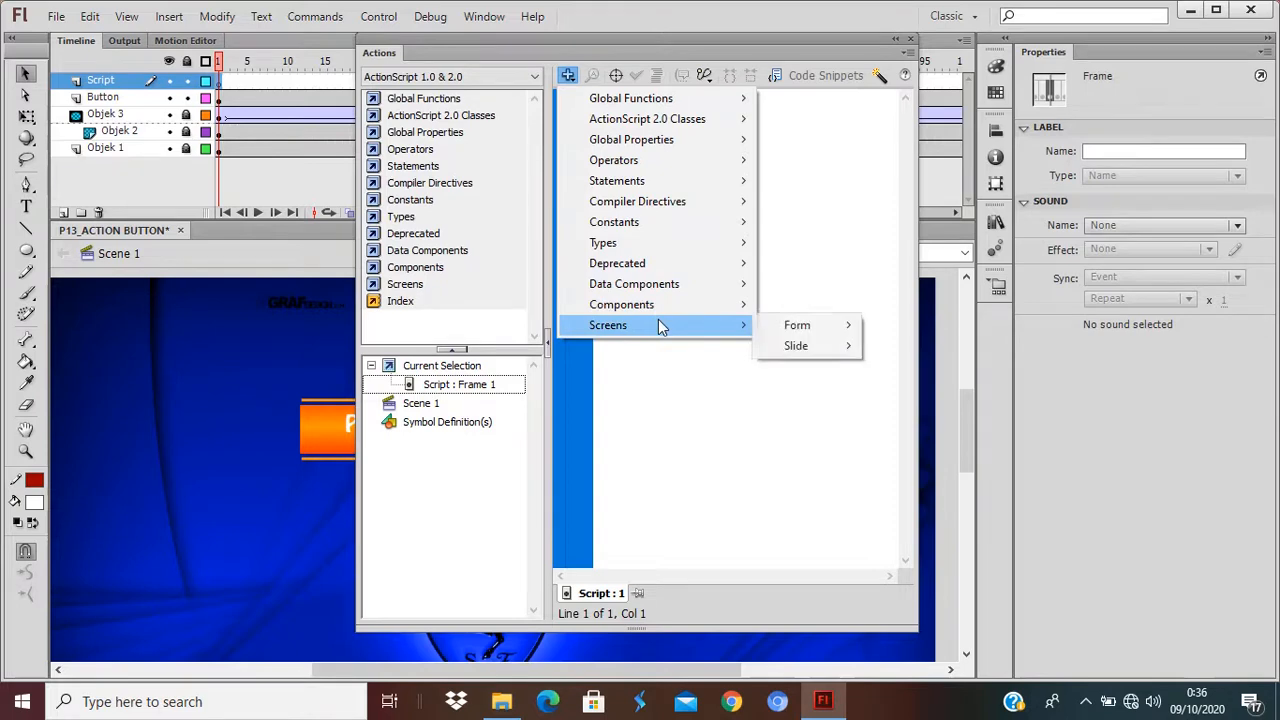
mouse_move(636, 120)
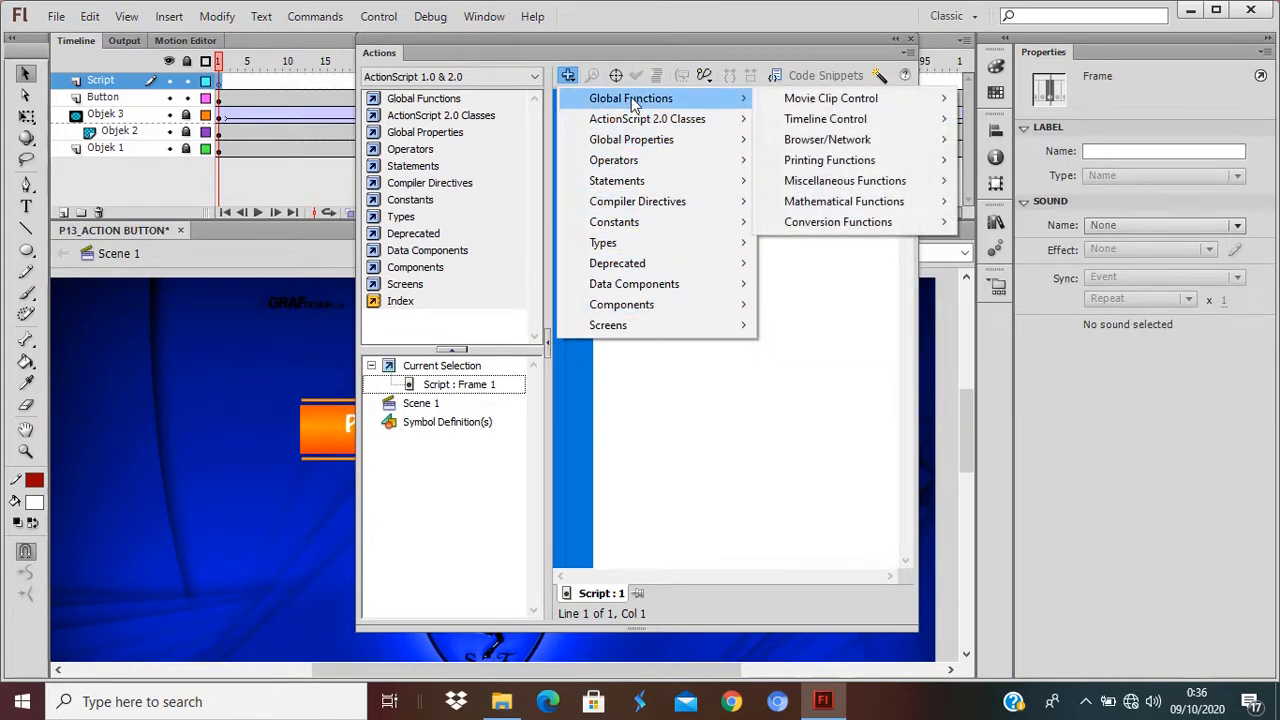
mouse_move(799, 106)
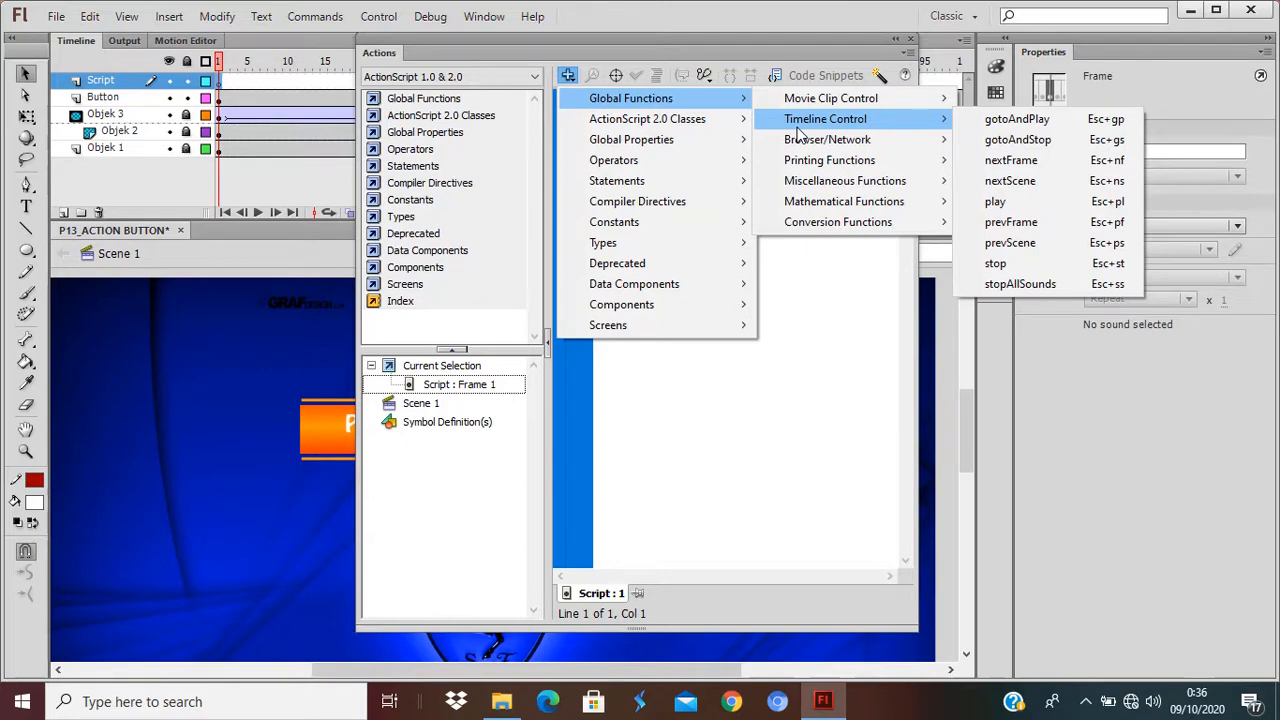
click(1041, 268)
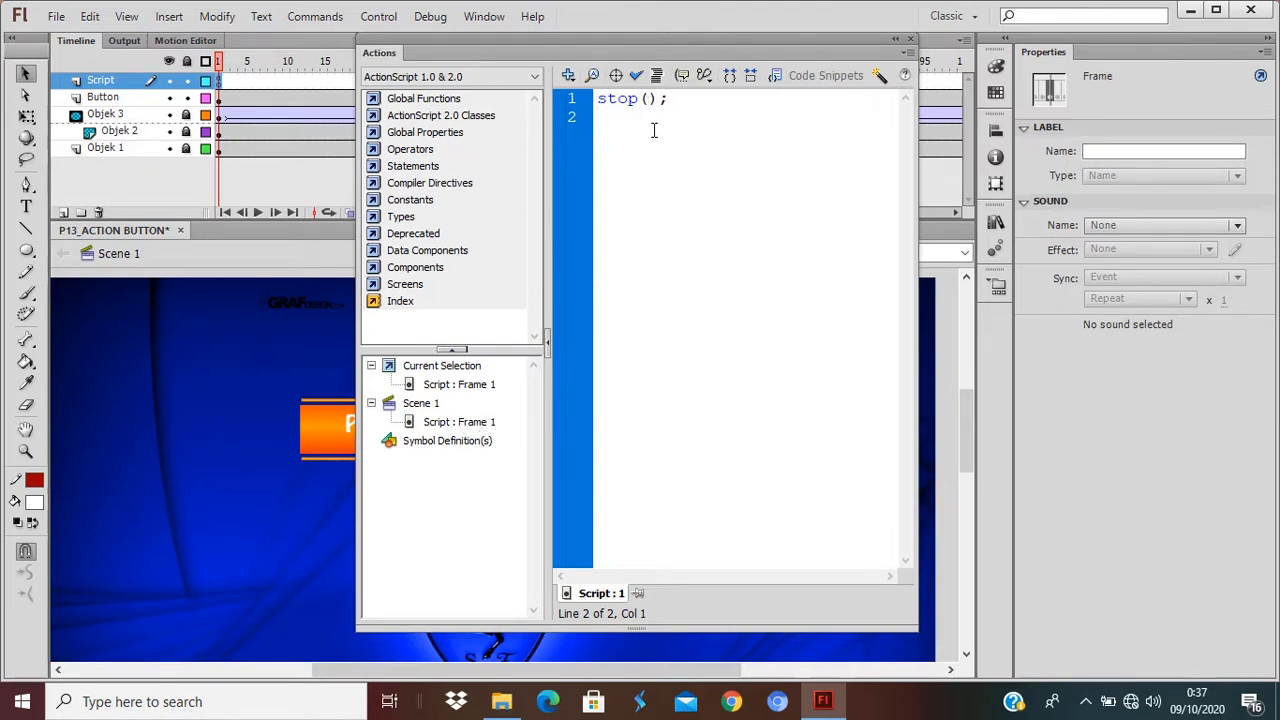
Step: Test the movie with the frame 1 stop action, try the Play button, and close the preview and script editor
key(ctrl+Return)
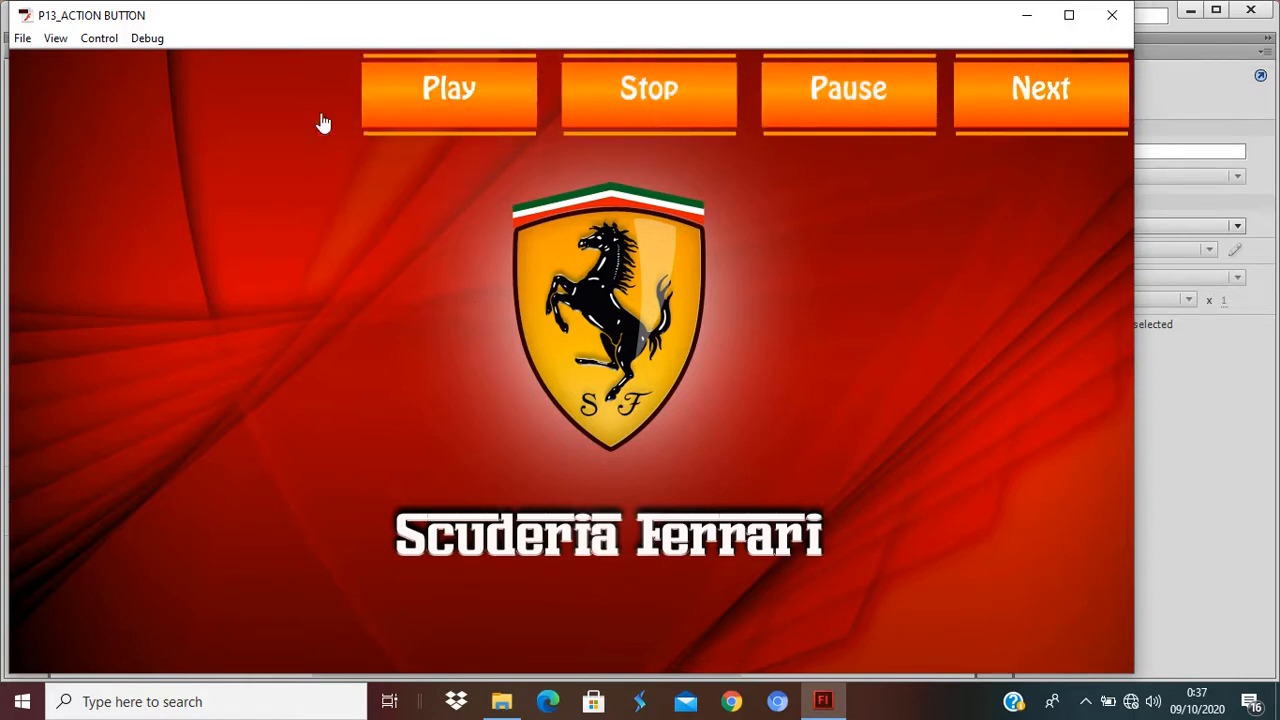
click(405, 103)
click(427, 93)
click(1112, 15)
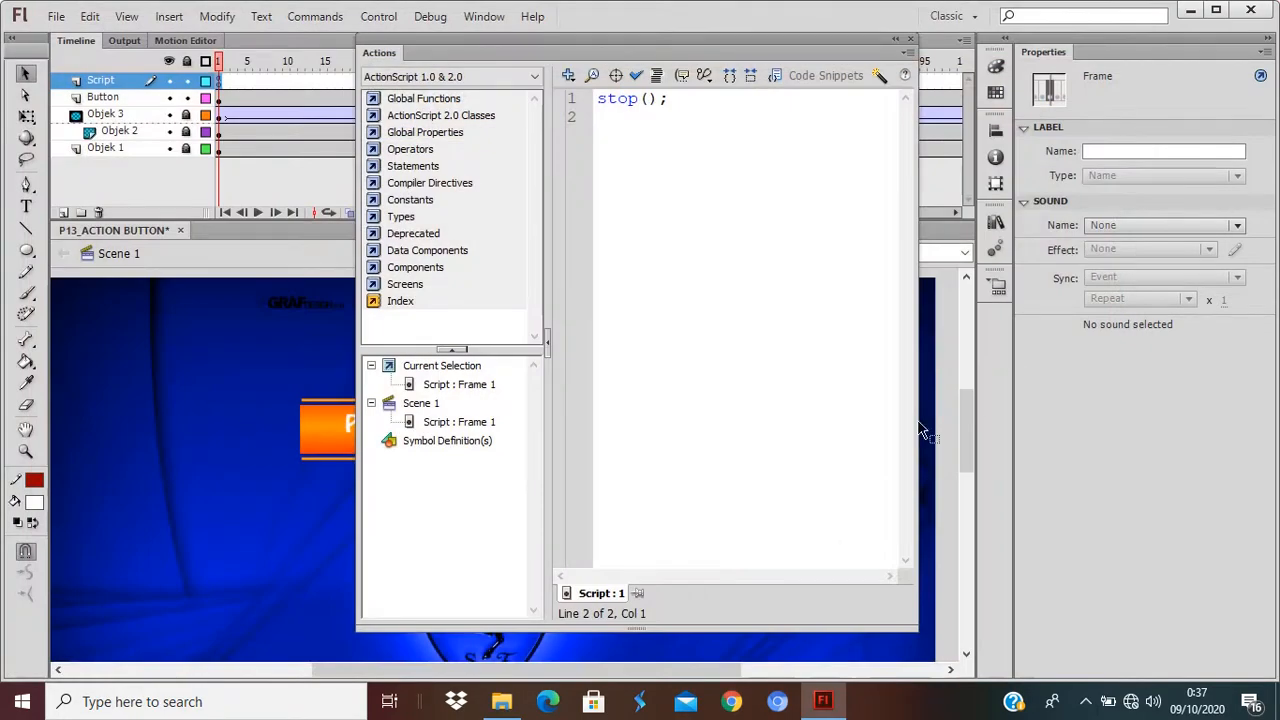
click(910, 39)
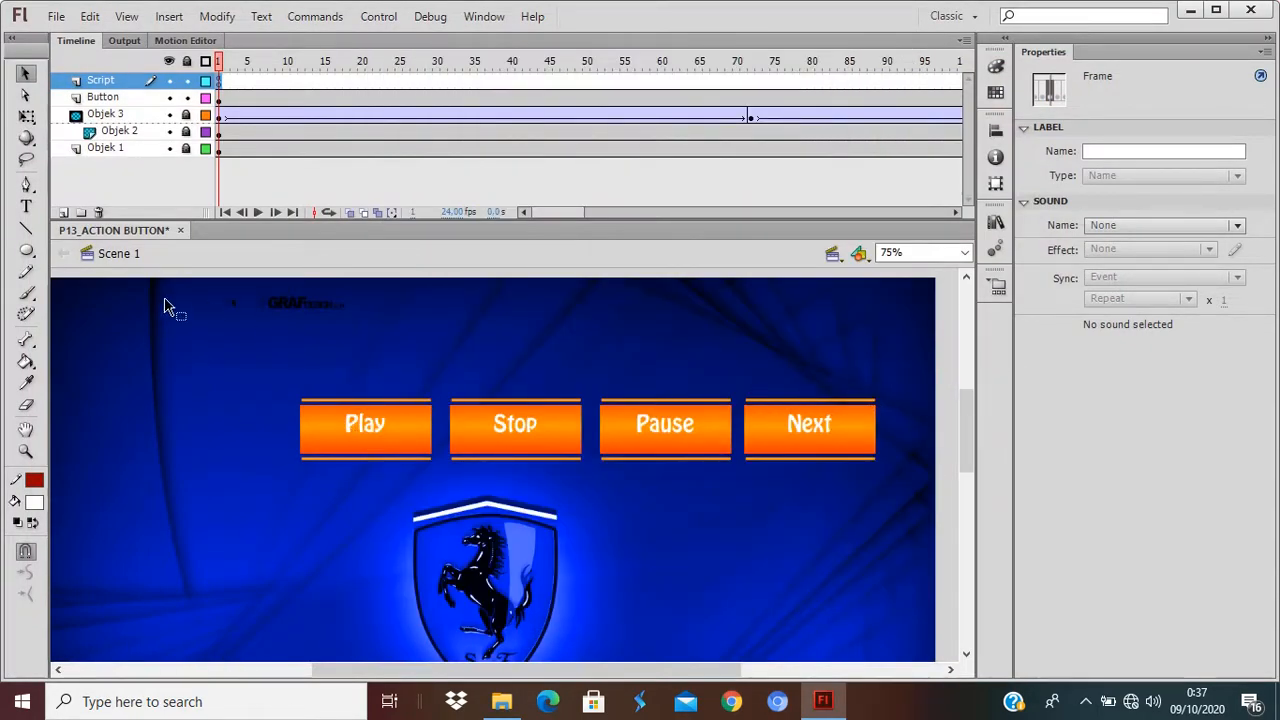
click(180, 398)
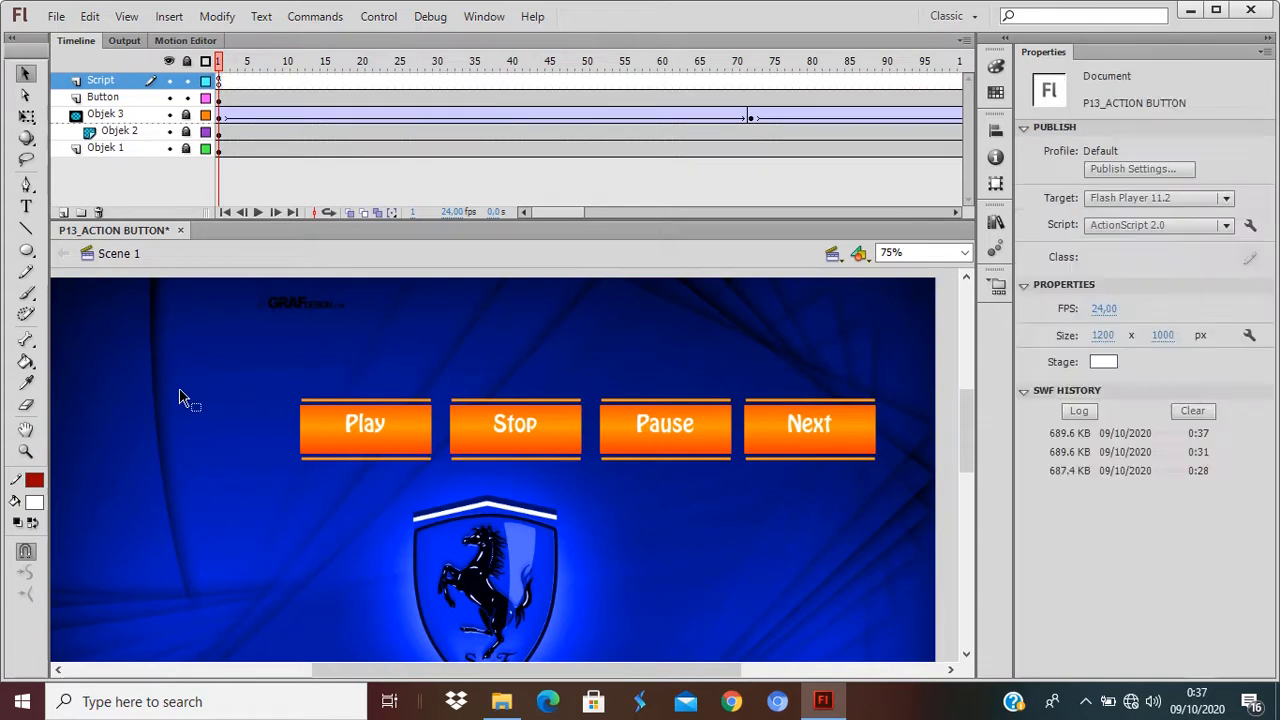
Step: Open the script of the Play button and write an on(release){ event handler with a blank line for its action
click(350, 434)
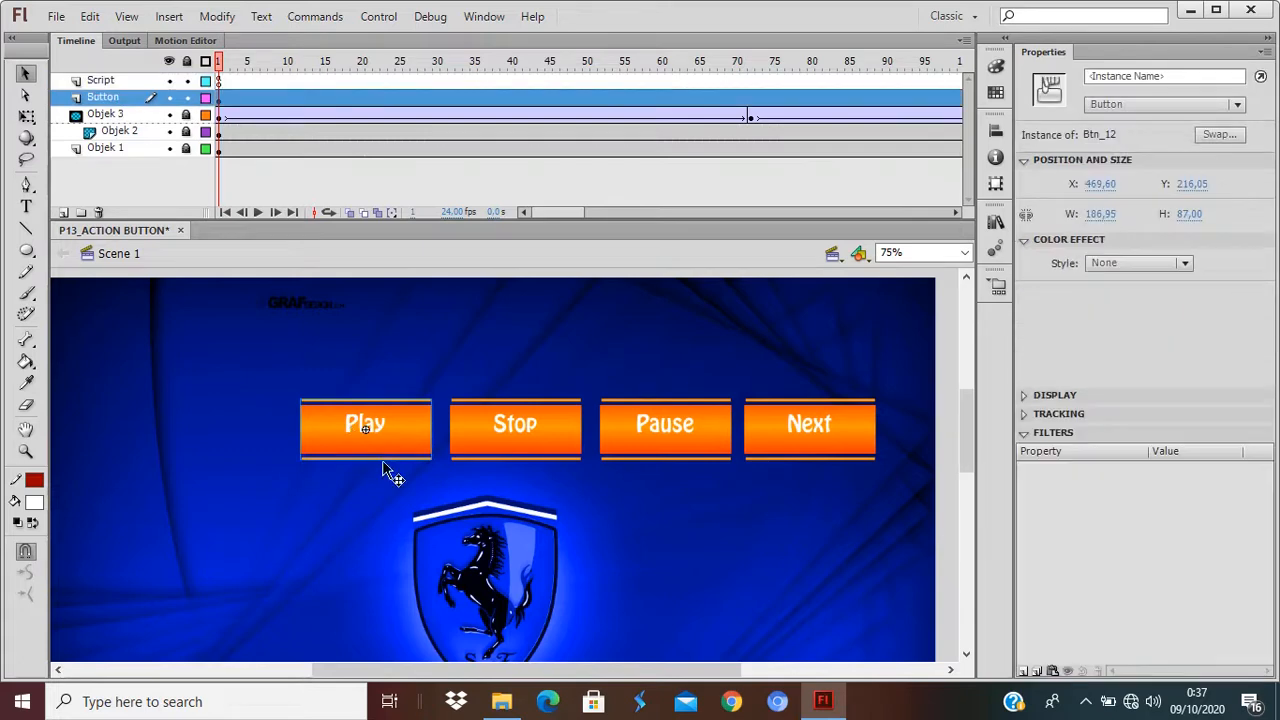
click(237, 481)
click(337, 437)
key(F9)
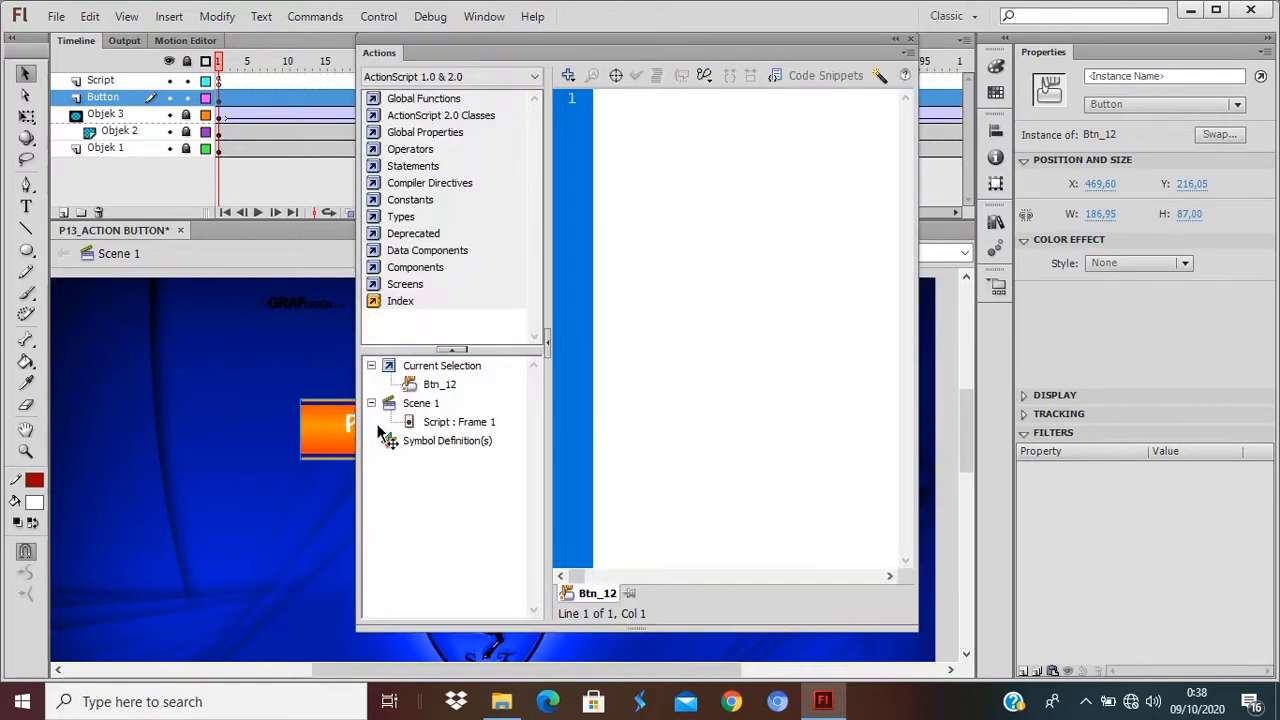
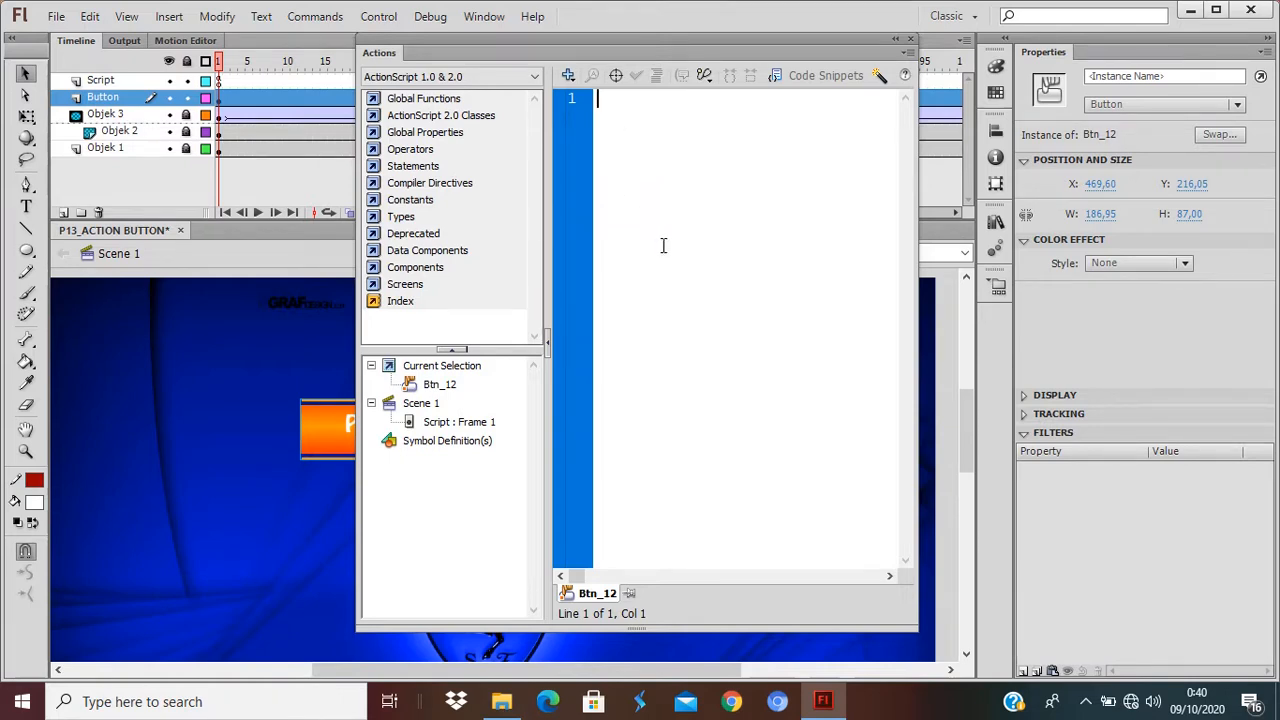
text(on)
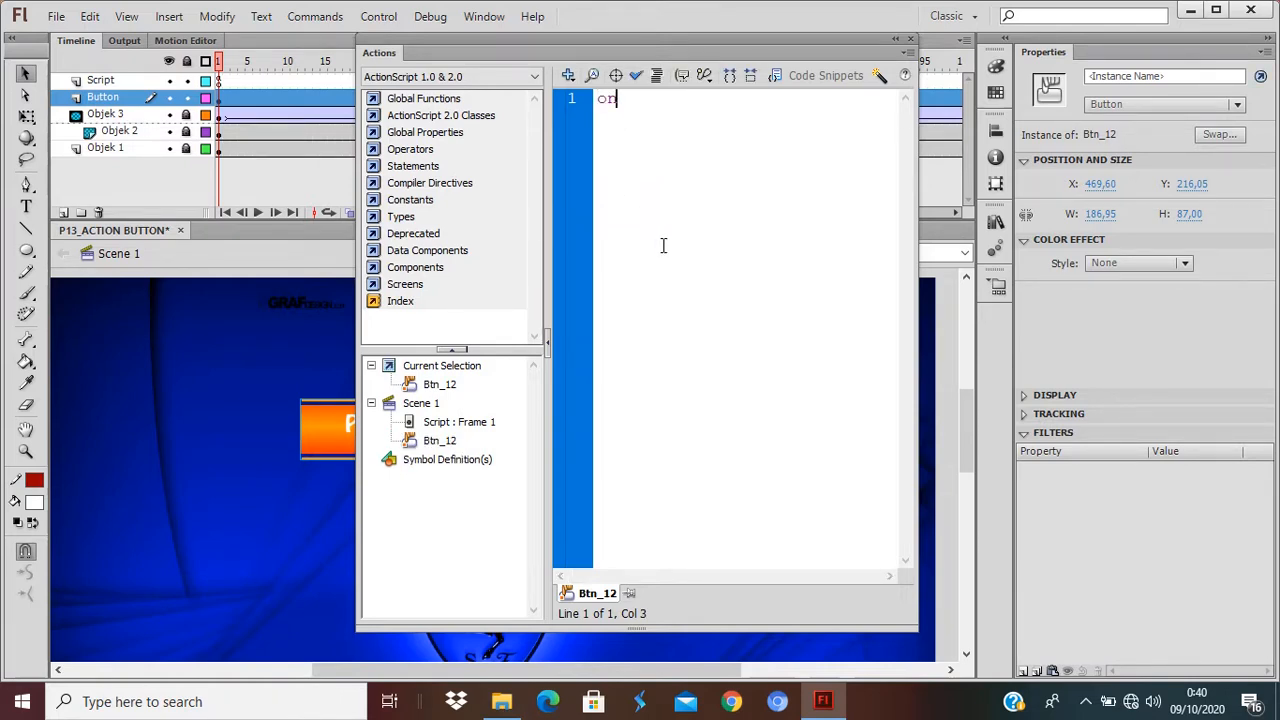
text(()
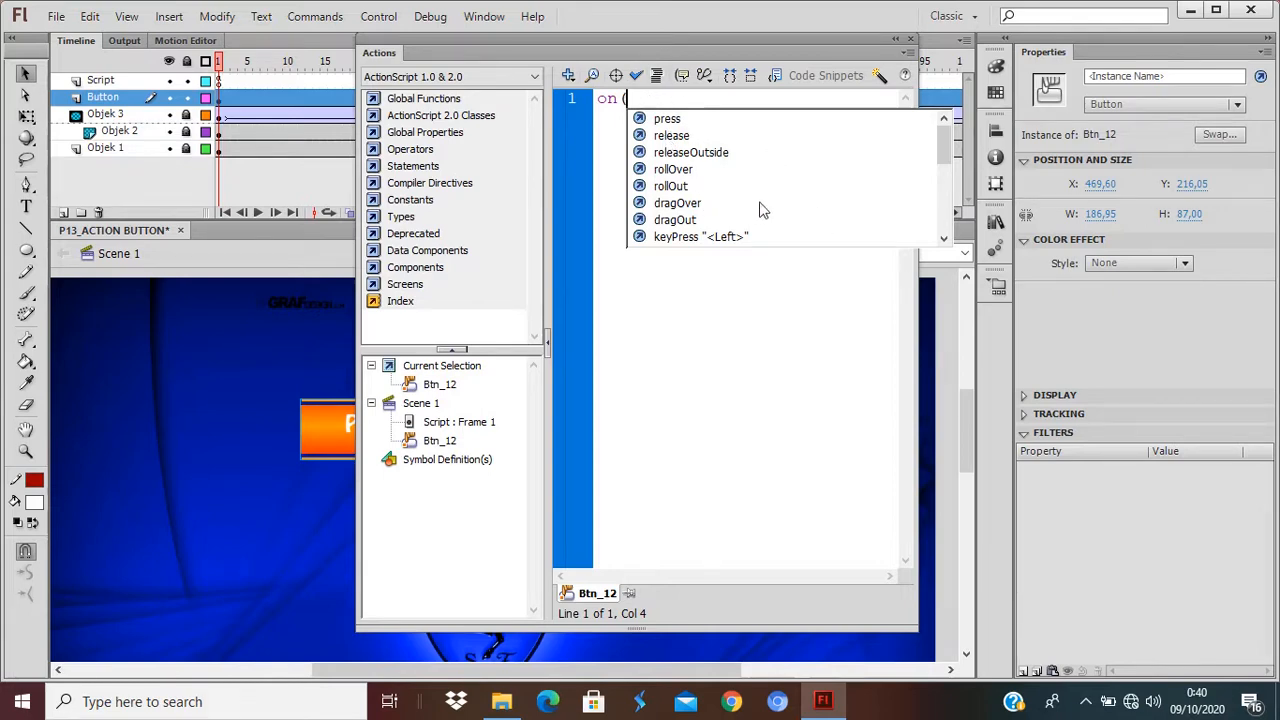
click(675, 122)
click(681, 140)
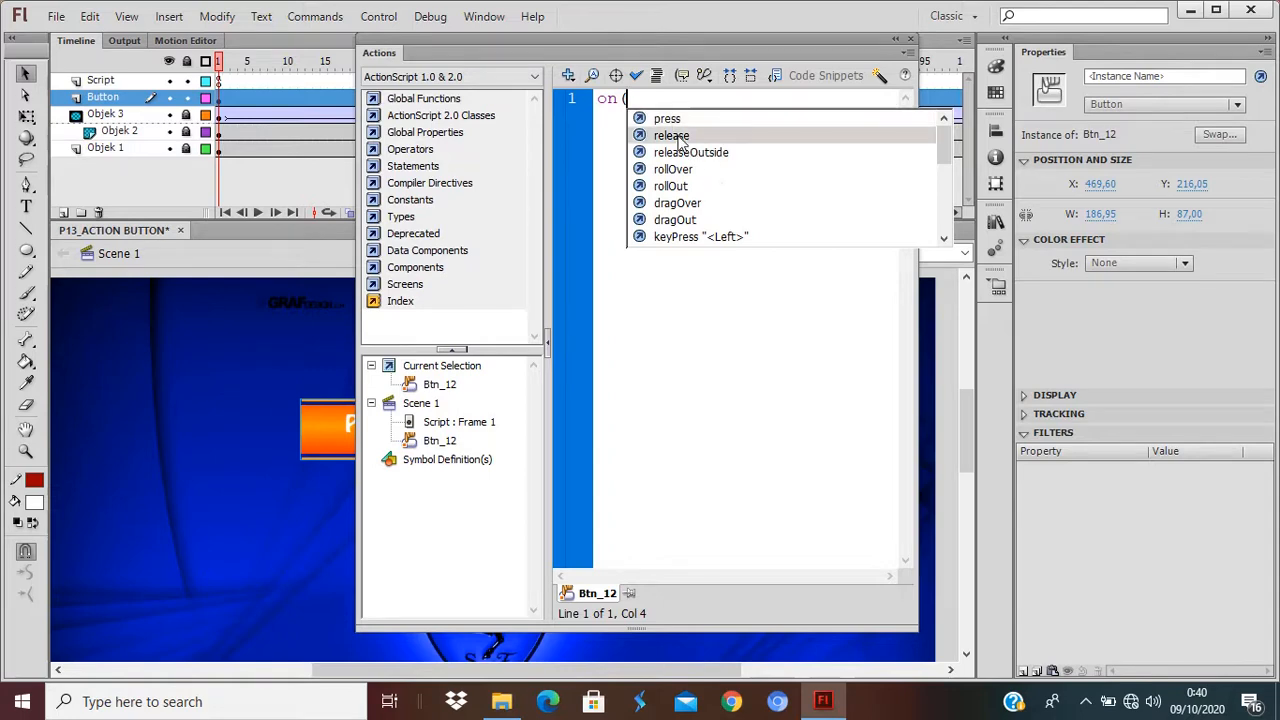
double_click(683, 137)
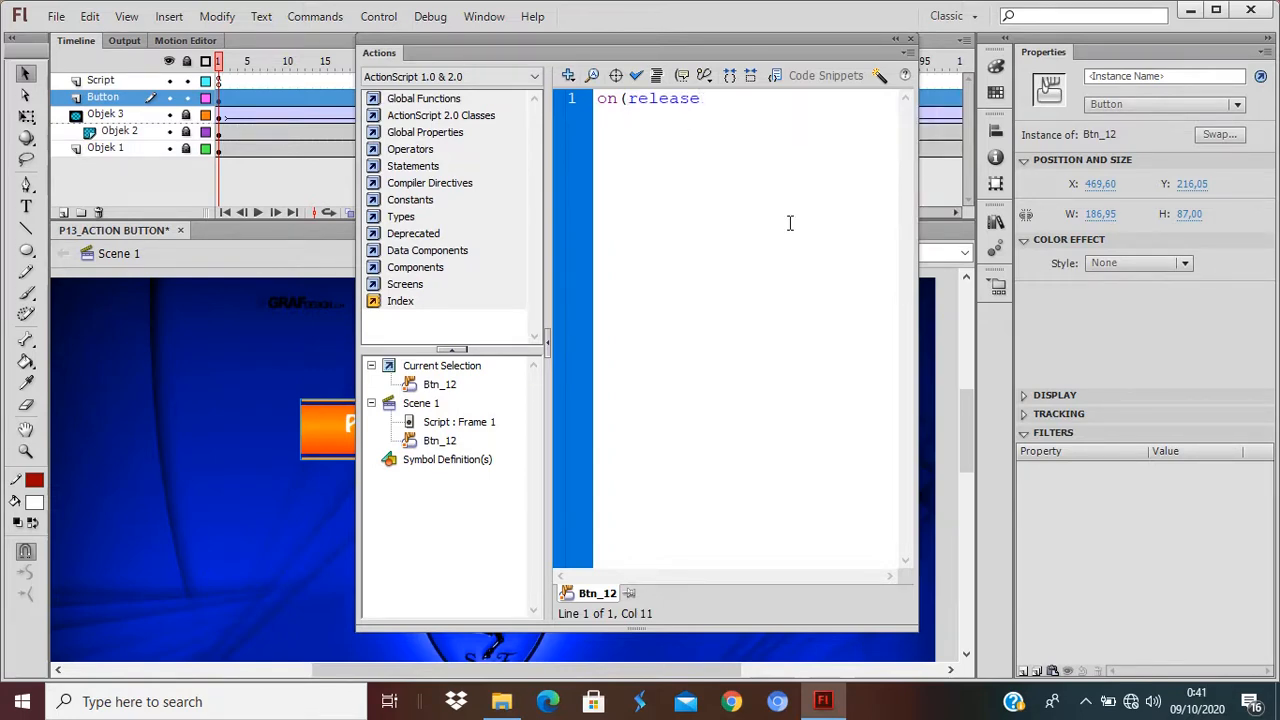
text(){)
key(BackSpace)
text(){)
key(Return)
Step: Insert the Timeline Control action play(); inside the Play button's release handler
click(569, 75)
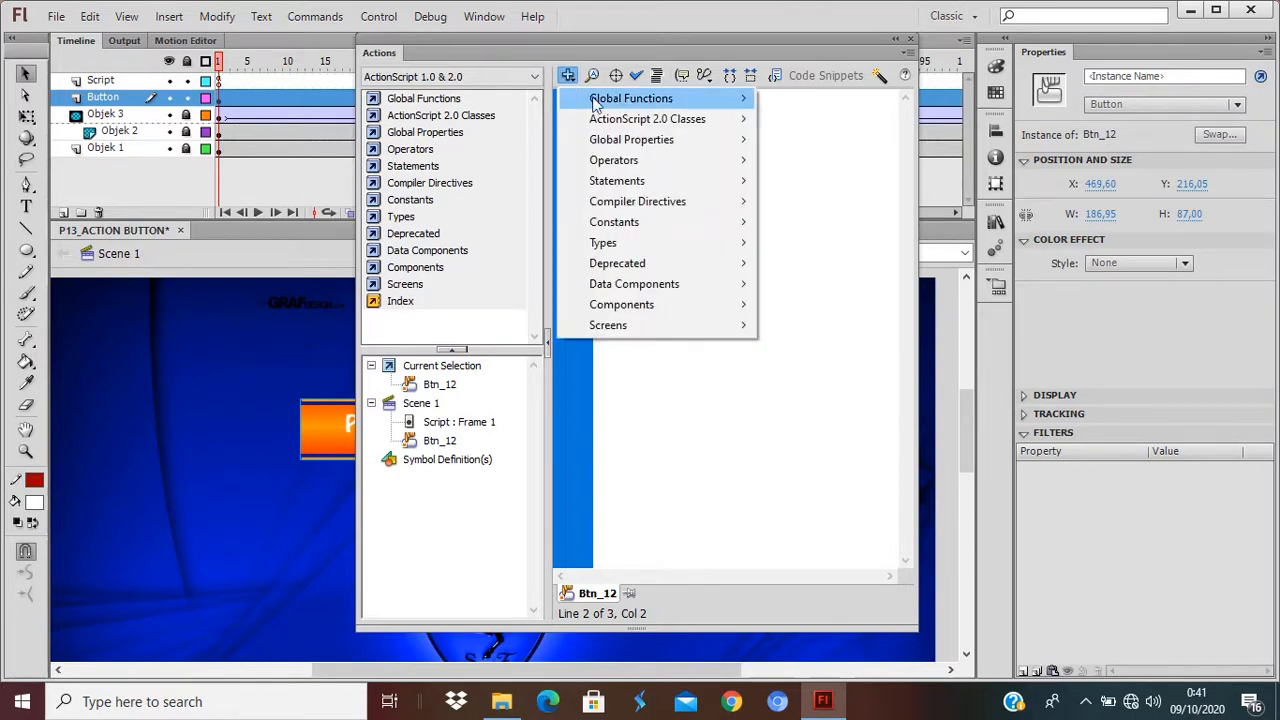
mouse_move(595, 103)
mouse_move(858, 100)
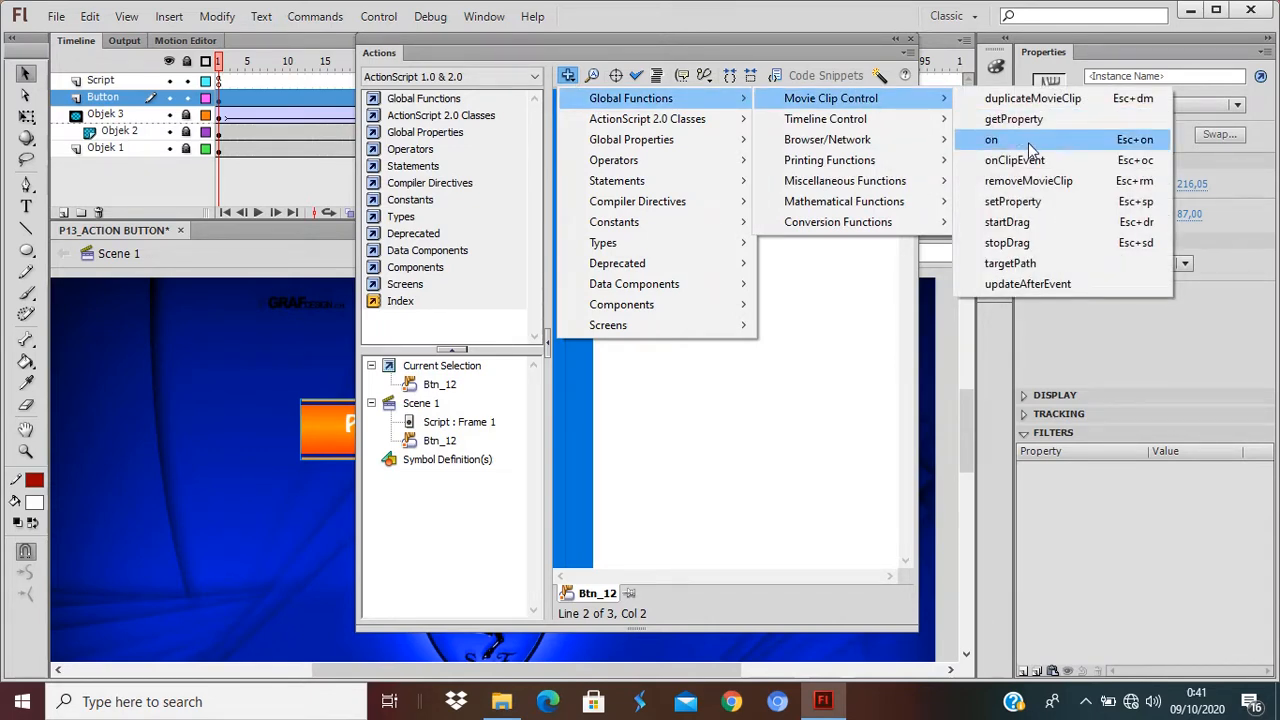
mouse_move(916, 122)
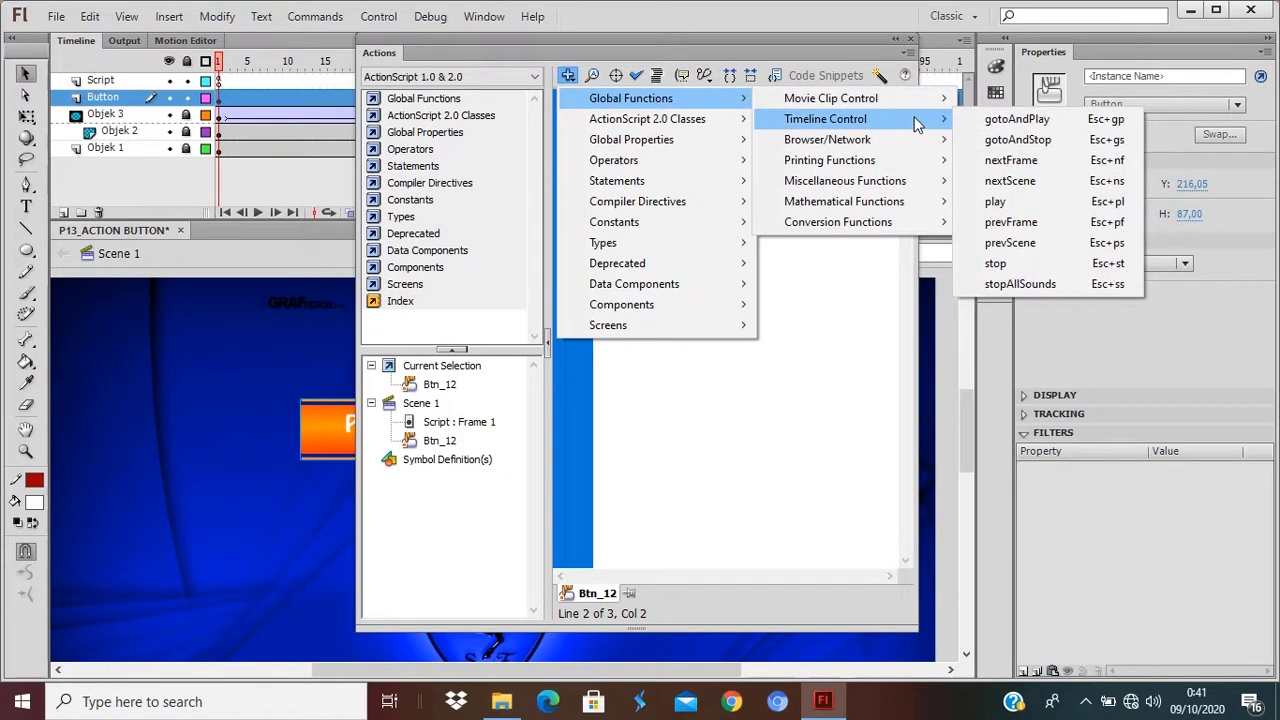
click(1012, 203)
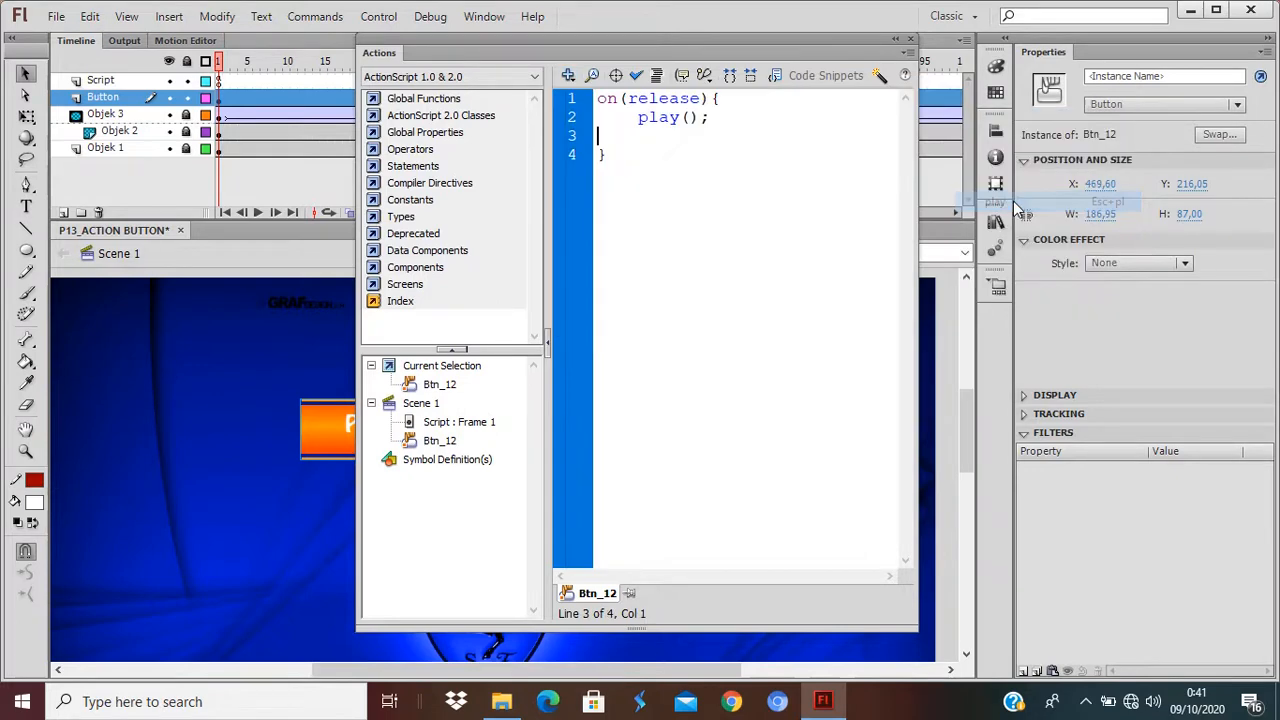
click(568, 76)
mouse_move(840, 120)
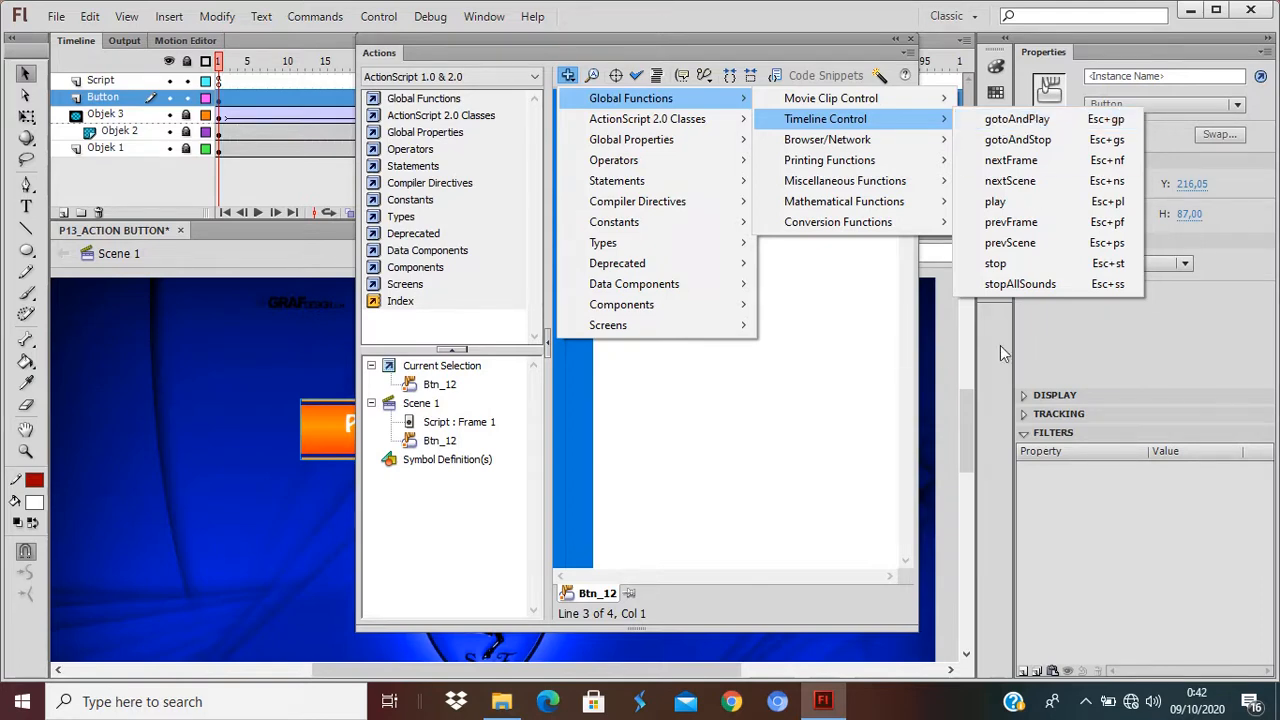
click(866, 370)
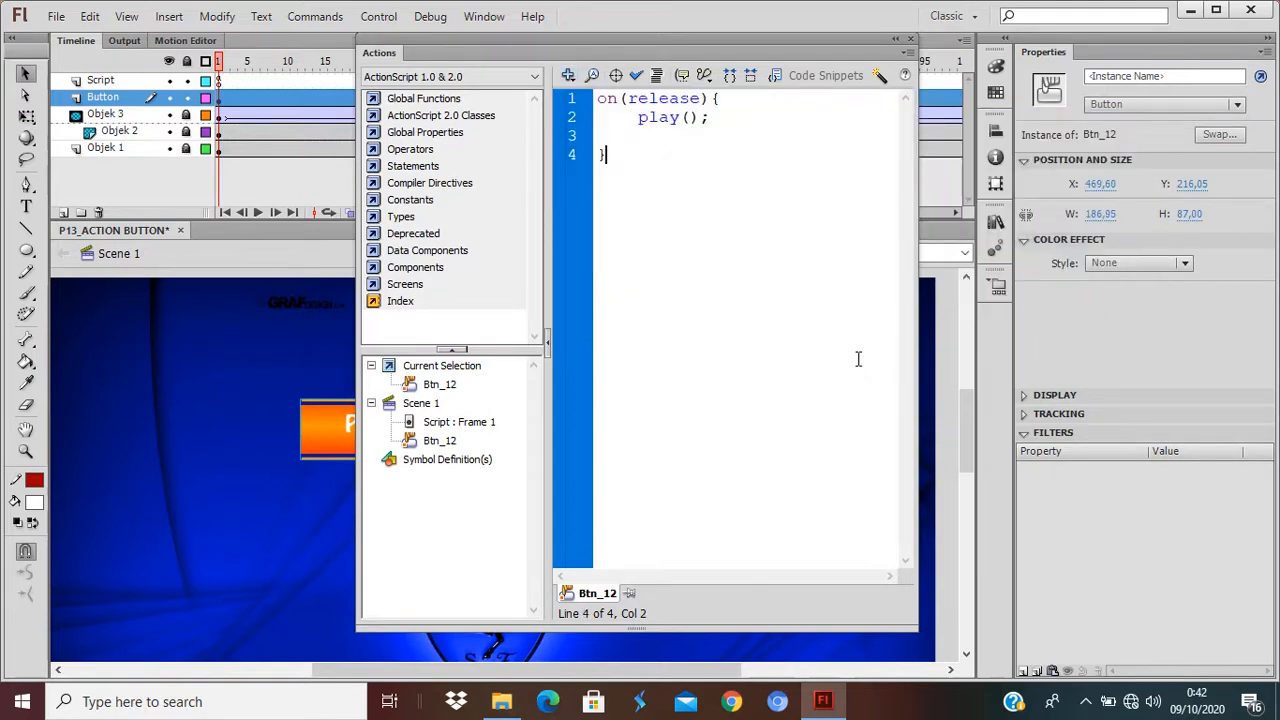
Step: Test the movie, try the Play button several times, and close the preview and script editor
key(ctrl+Return)
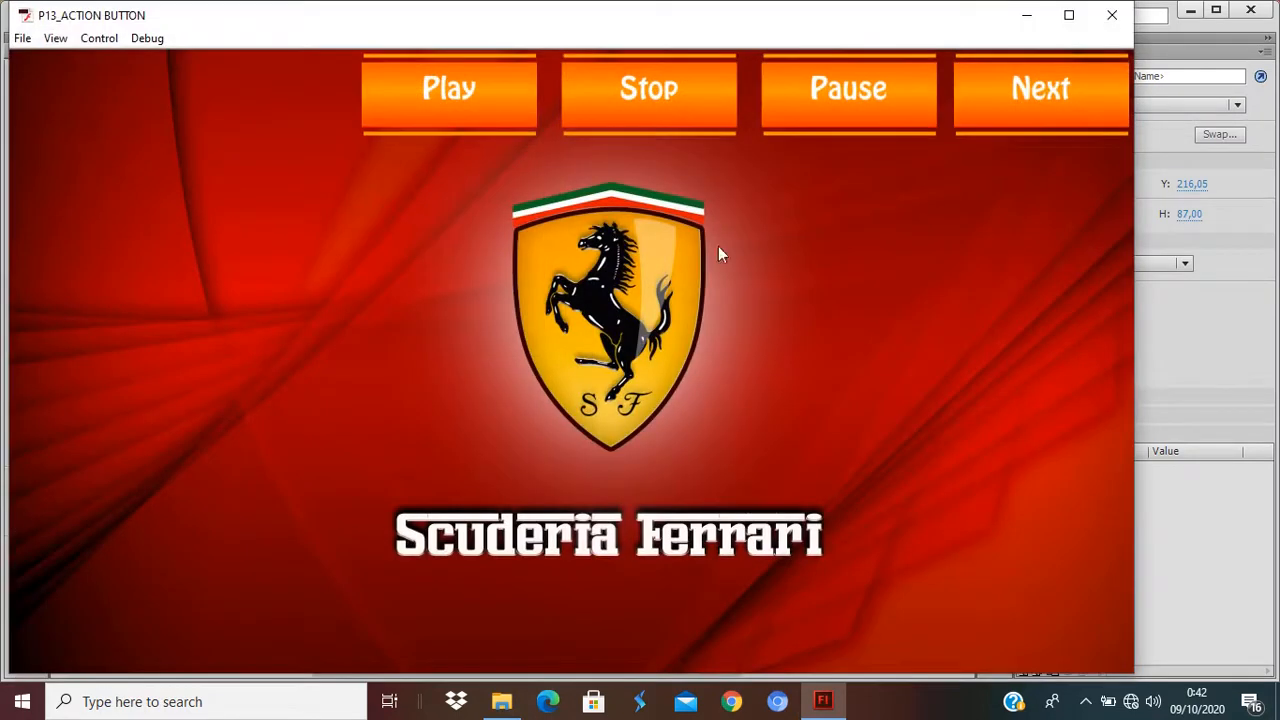
click(450, 116)
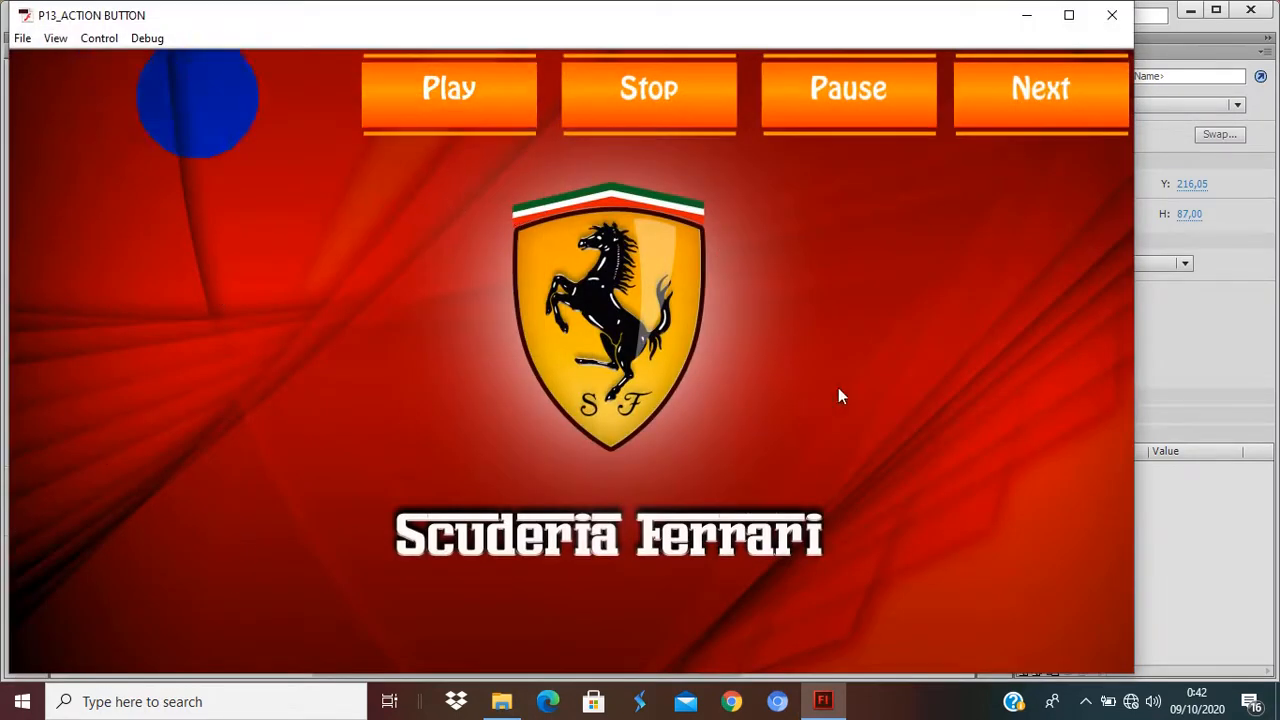
click(467, 108)
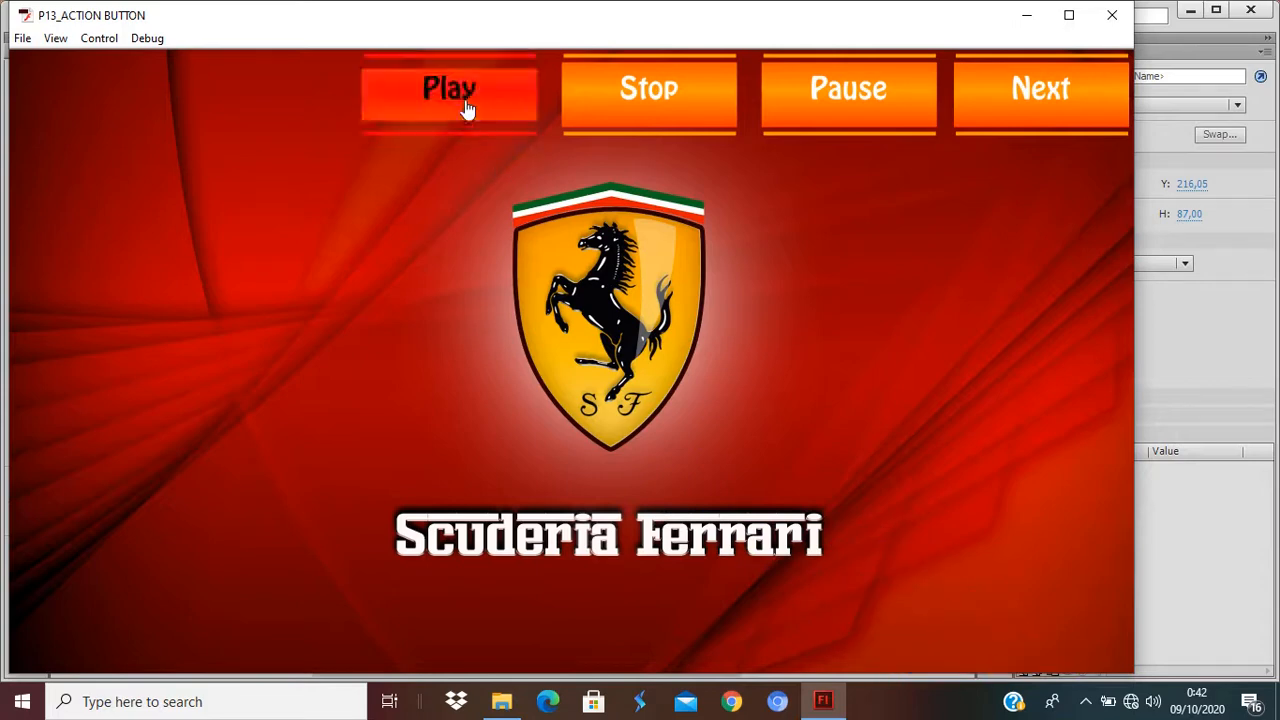
click(467, 108)
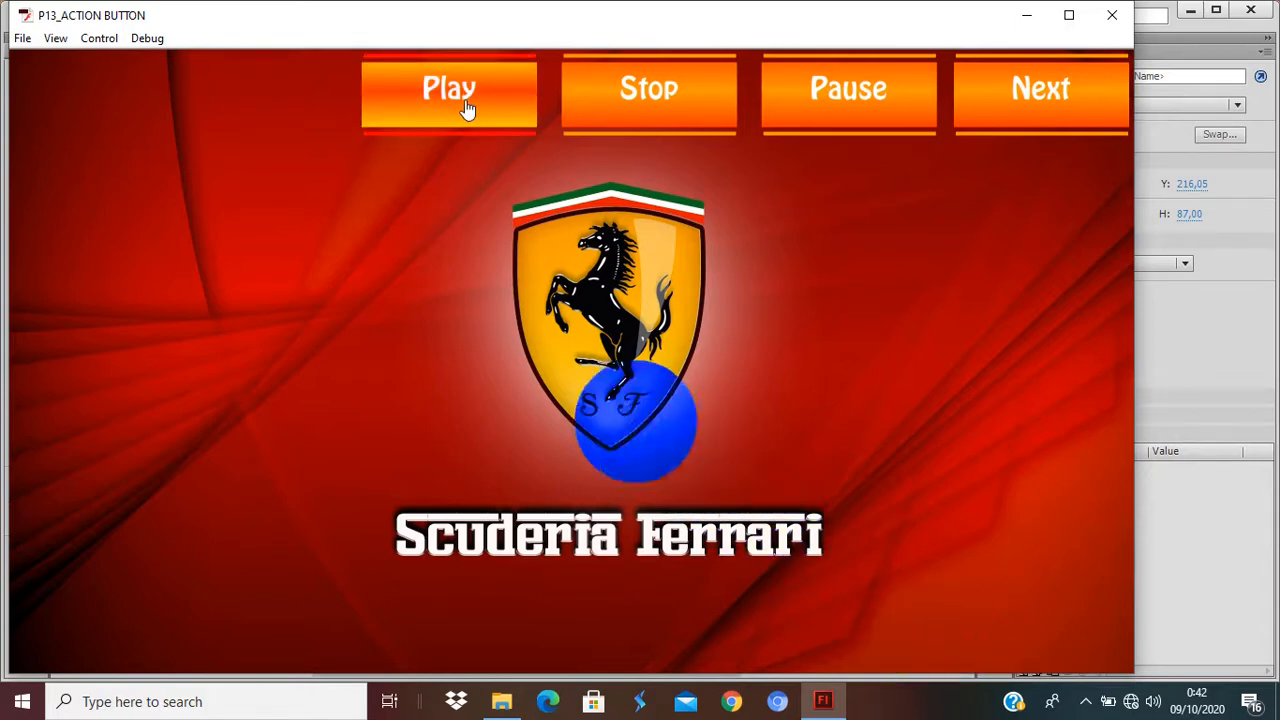
click(467, 108)
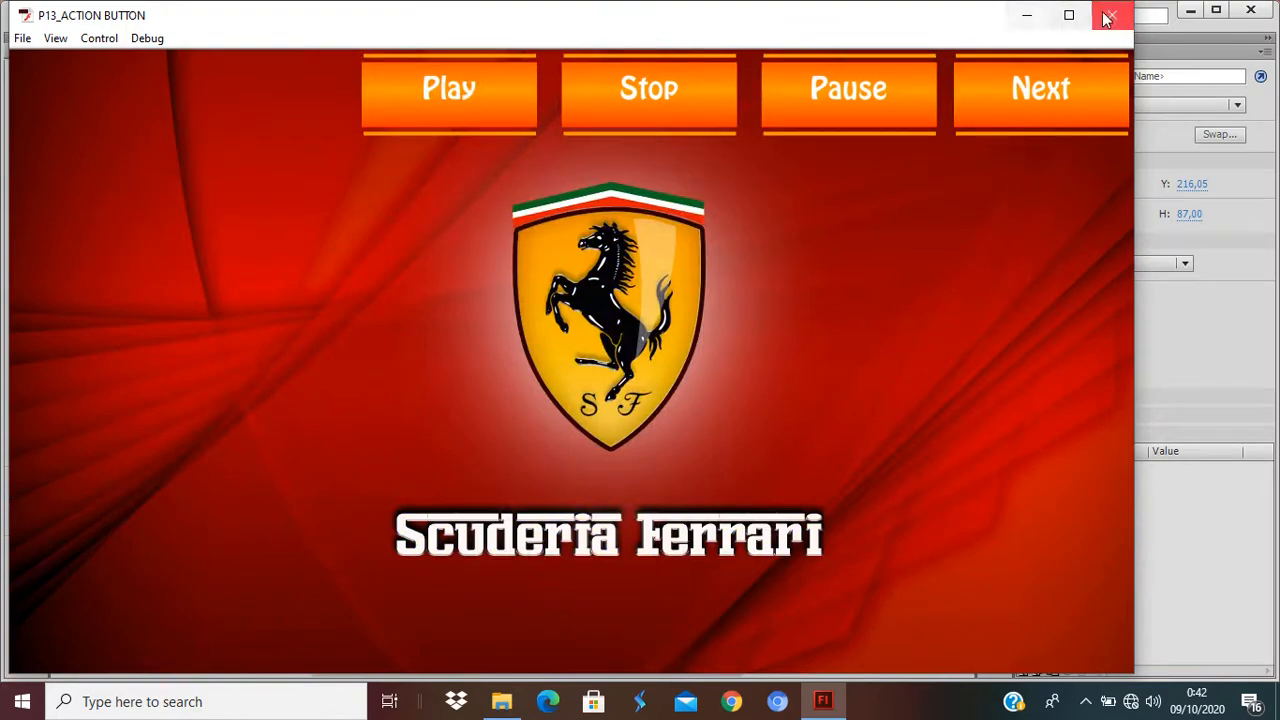
click(1112, 18)
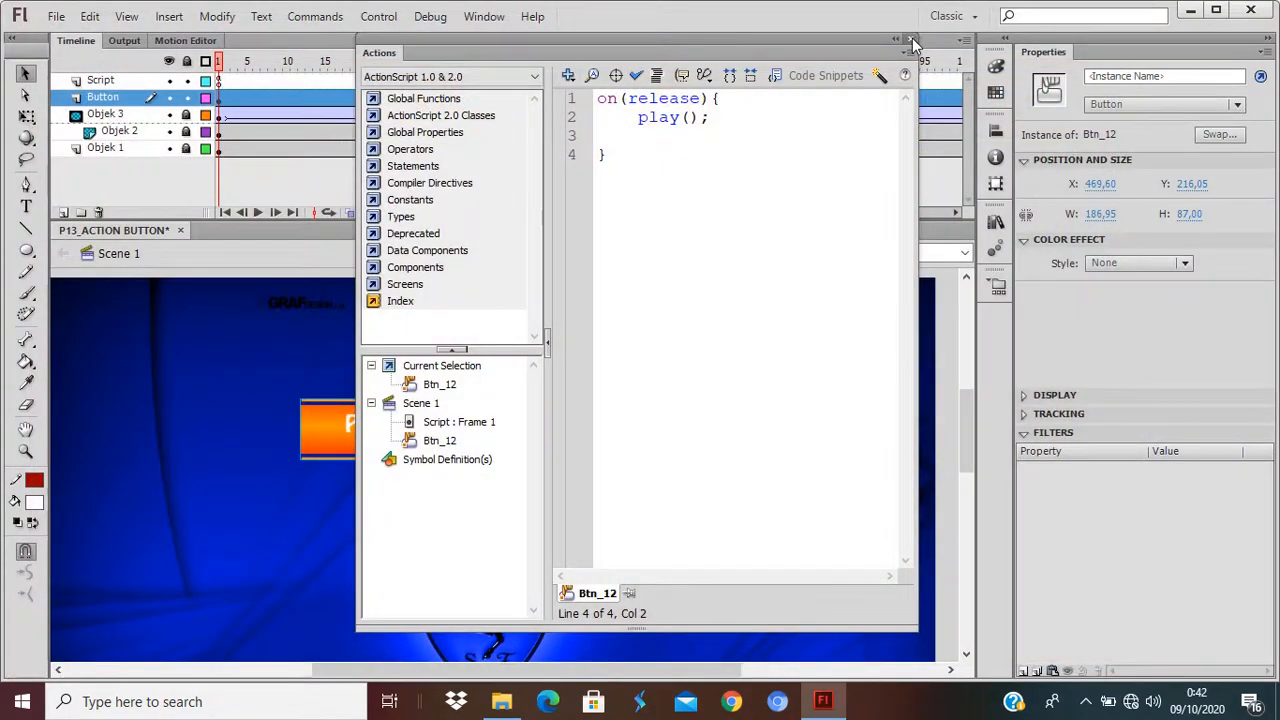
click(910, 39)
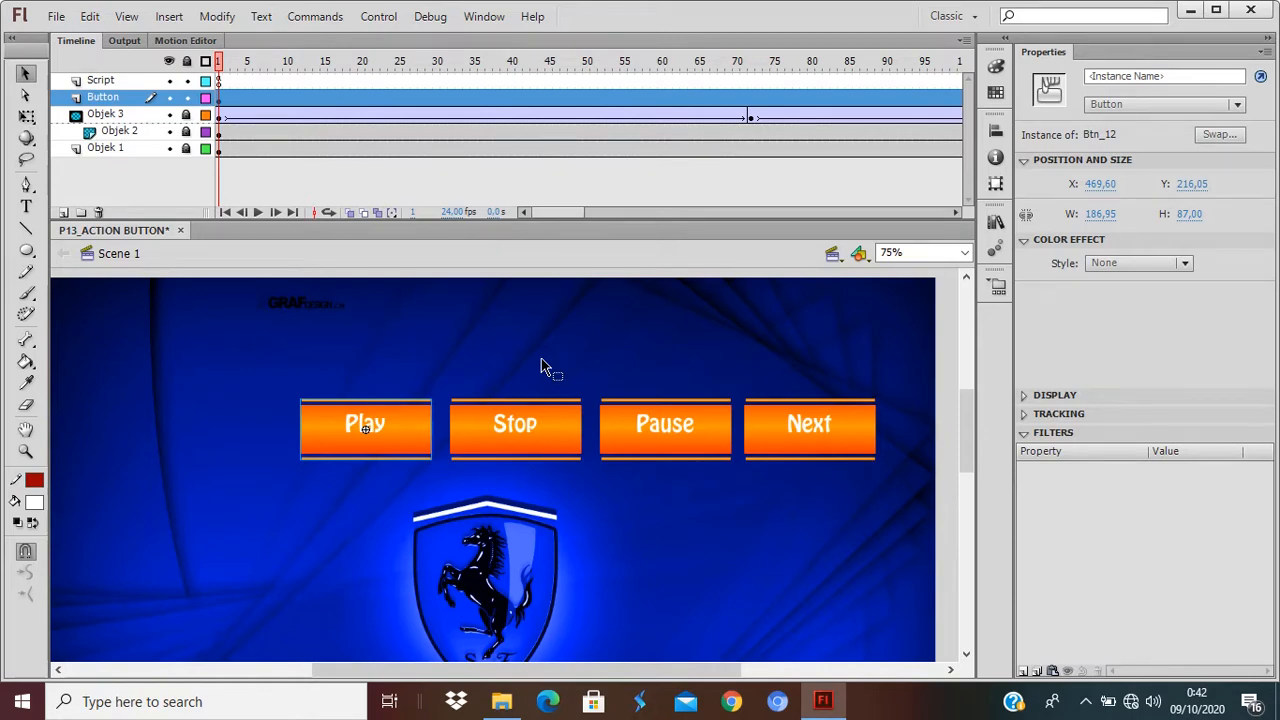
Step: Add the Movie Clip Control action on (release) to the Stop button's script, with a blank line inside its braces
click(530, 428)
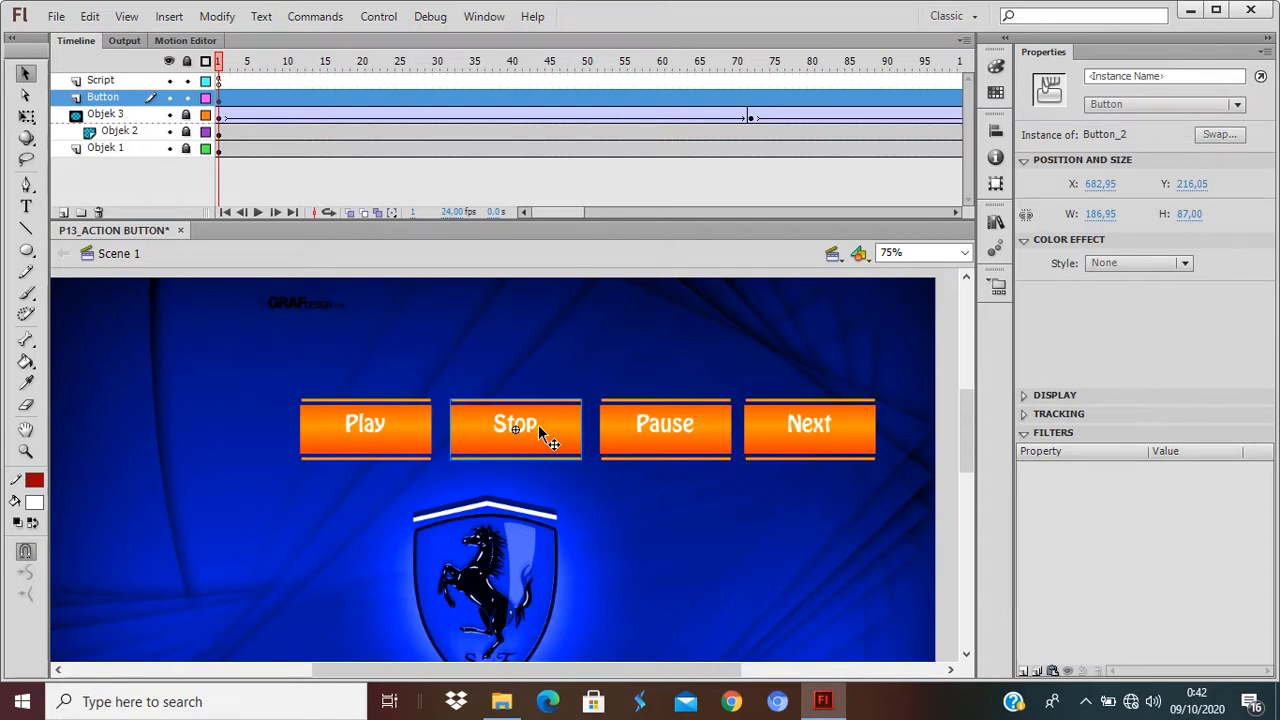
key(F9)
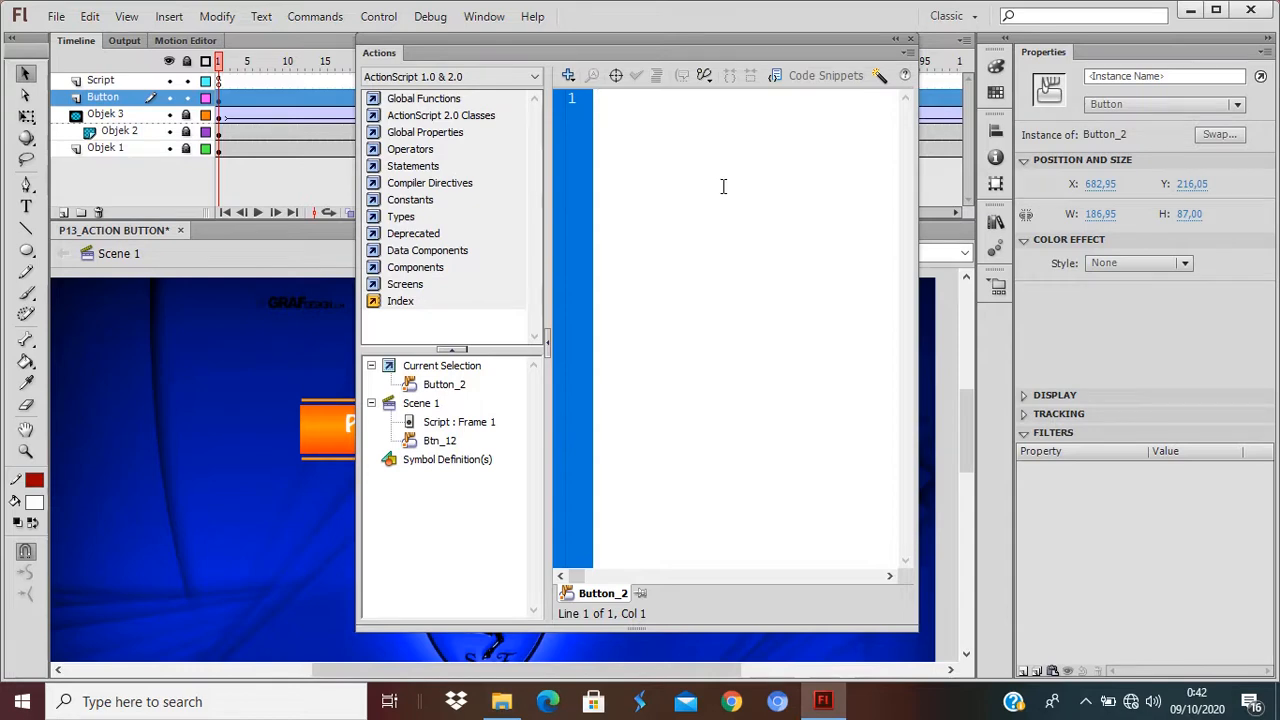
click(567, 75)
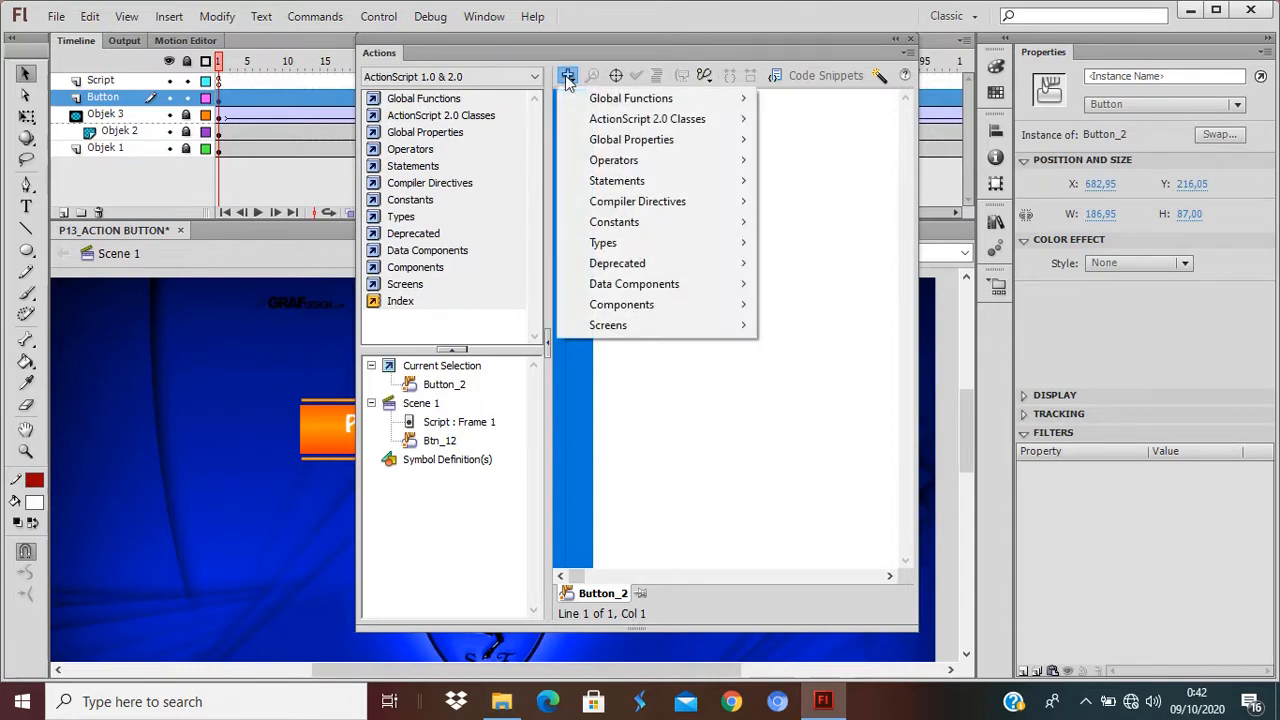
mouse_move(593, 104)
mouse_move(868, 98)
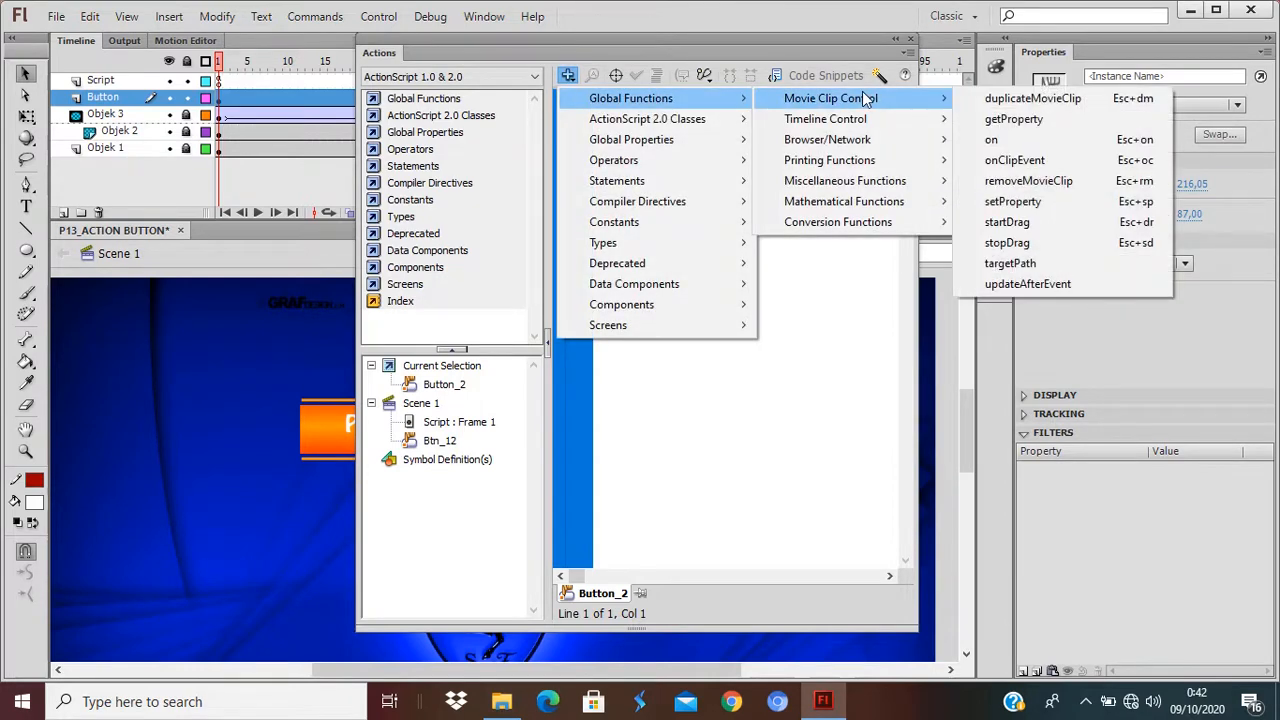
click(1000, 139)
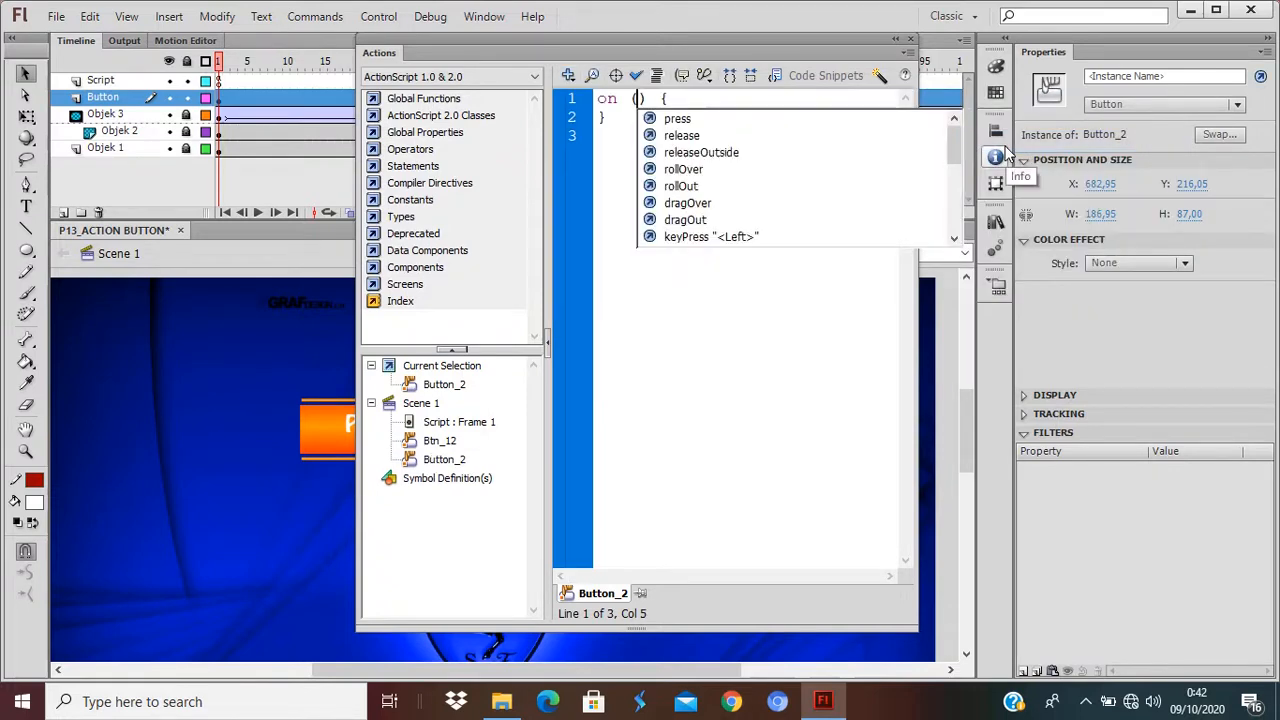
double_click(683, 138)
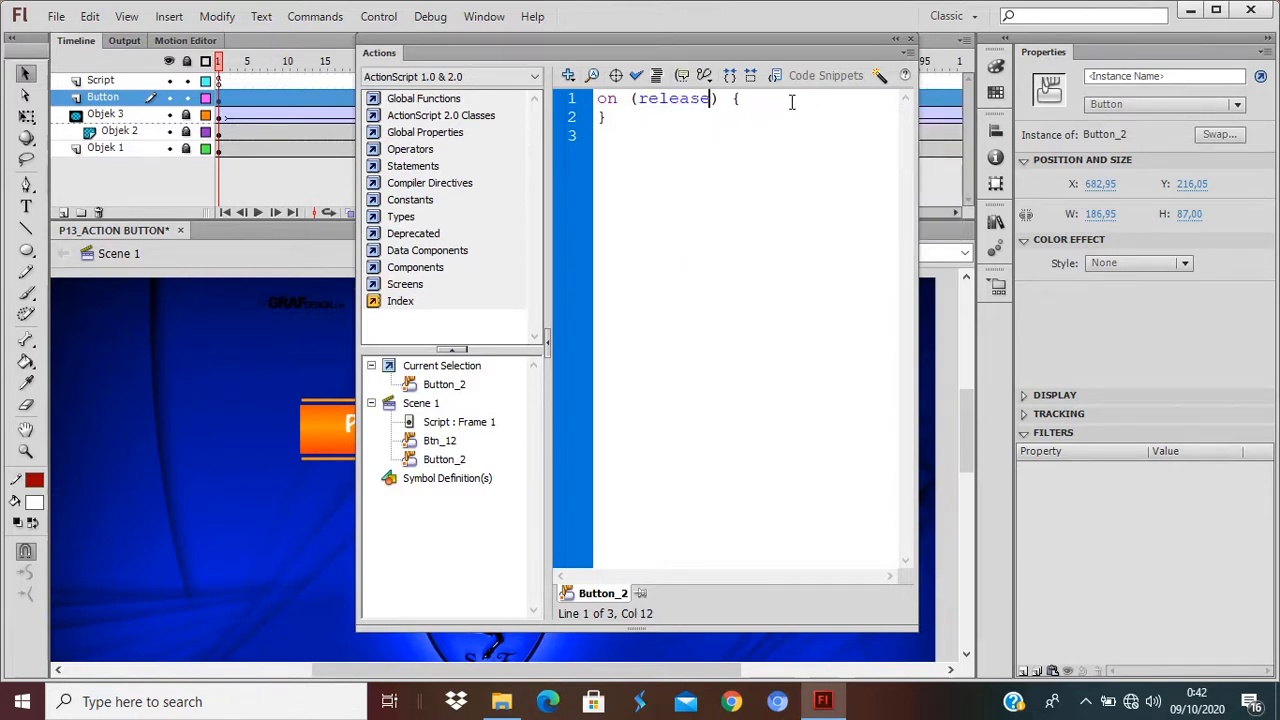
click(740, 98)
key(Return)
Step: Insert the Timeline Control action gotoAndStop in the Stop button's release handler, with frame 1 as its target
click(568, 76)
mouse_move(605, 112)
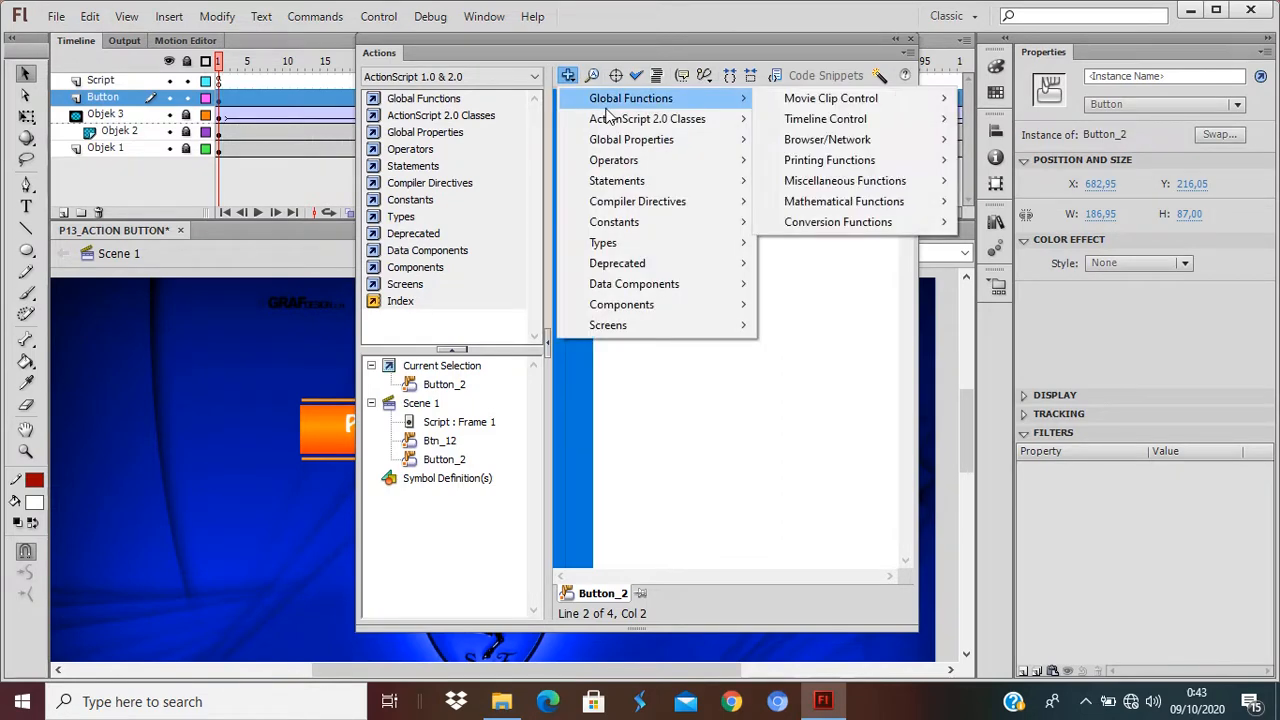
mouse_move(872, 120)
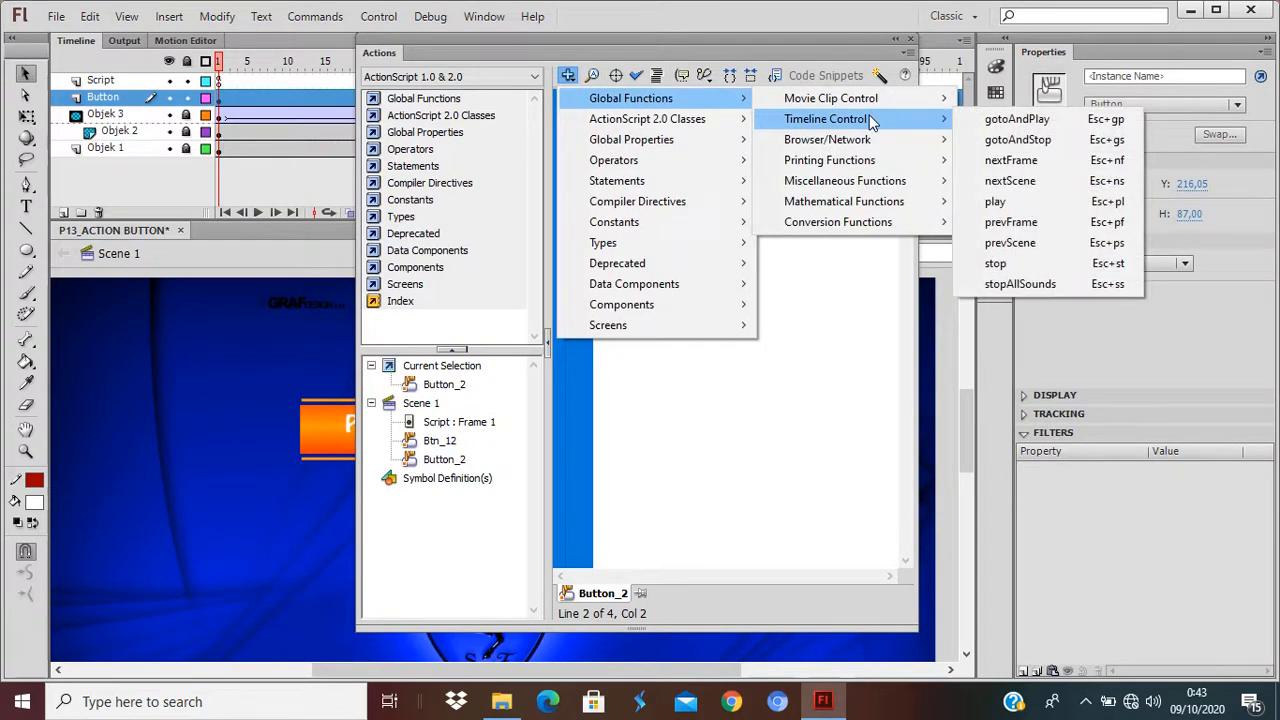
click(1008, 140)
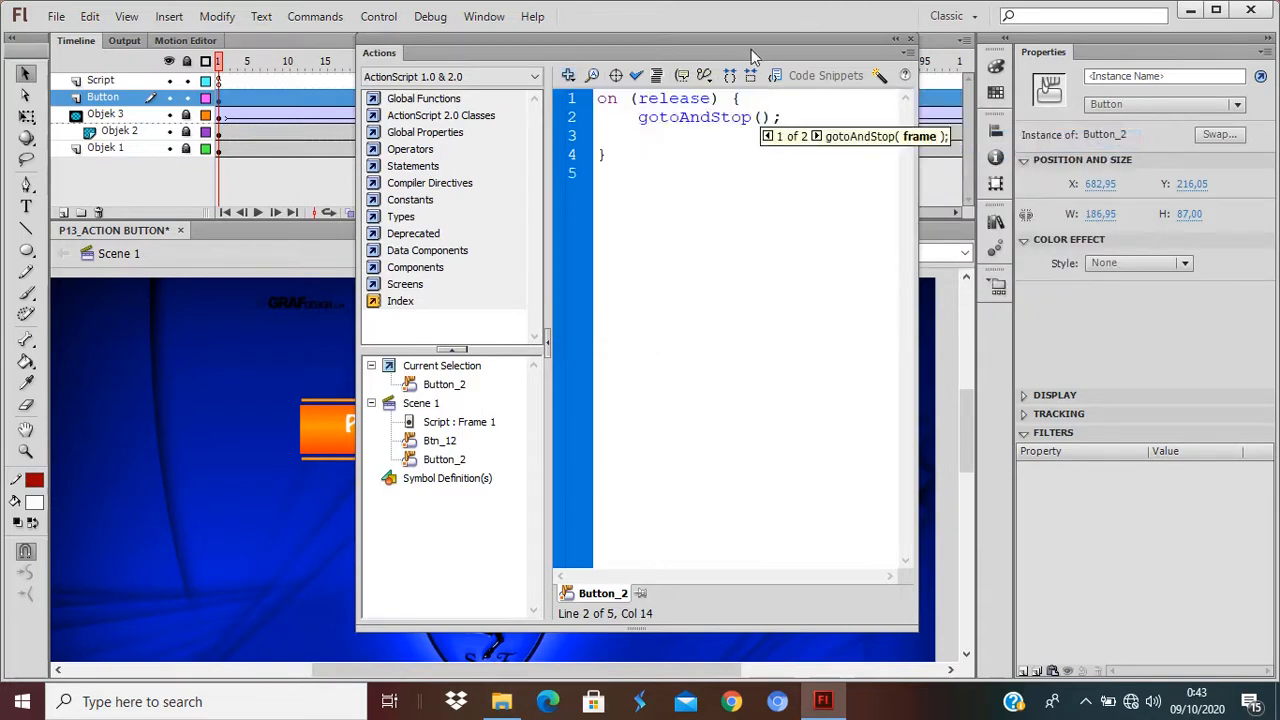
drag(755, 48, 655, 333)
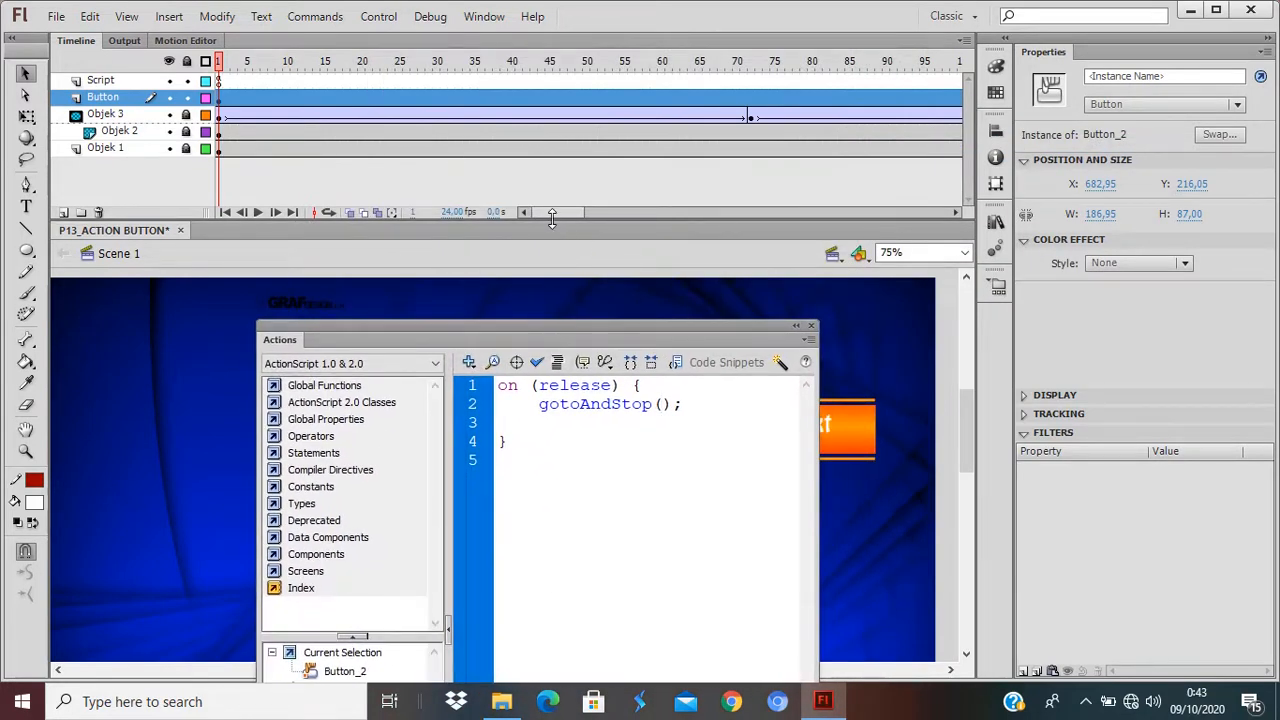
mouse_move(552, 212)
mouse_down()
mouse_move(674, 212)
mouse_move(552, 214)
mouse_up()
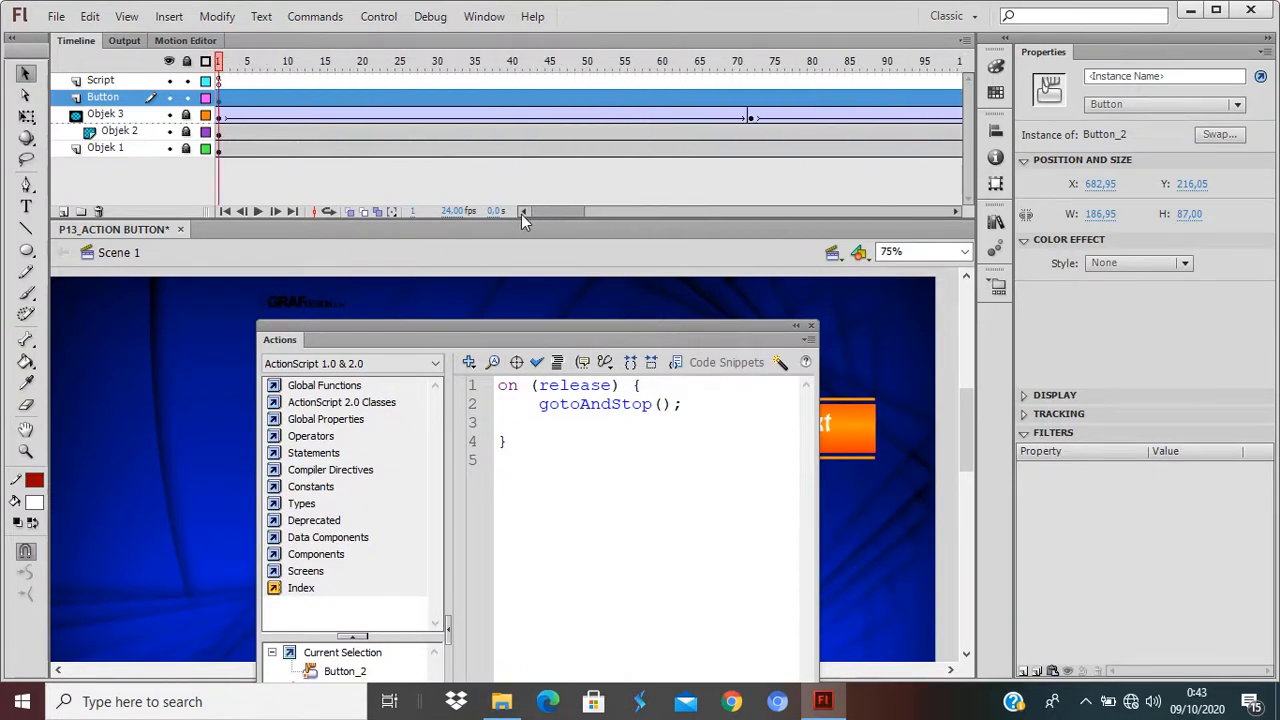
drag(595, 340, 639, 172)
click(705, 239)
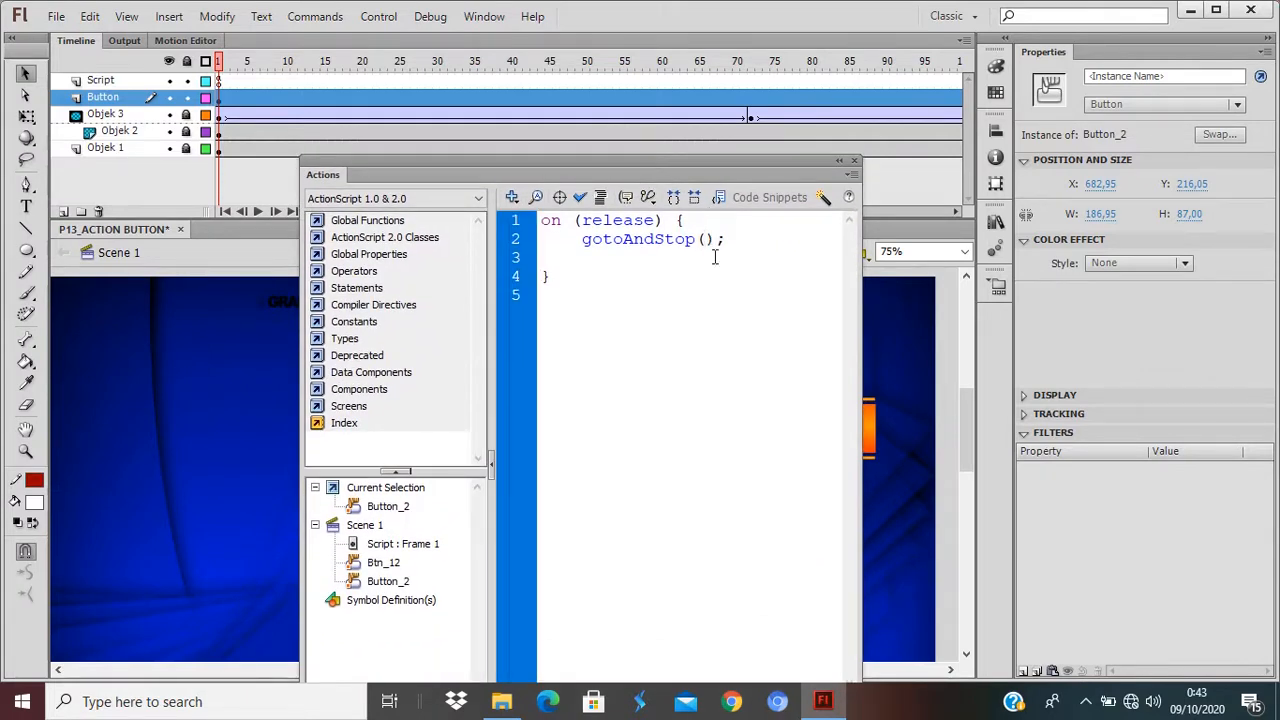
text(175)
key(BackSpace)
key(BackSpace)
Step: Test the movie and try the Play and Stop buttons alternately
key(ctrl+Return)
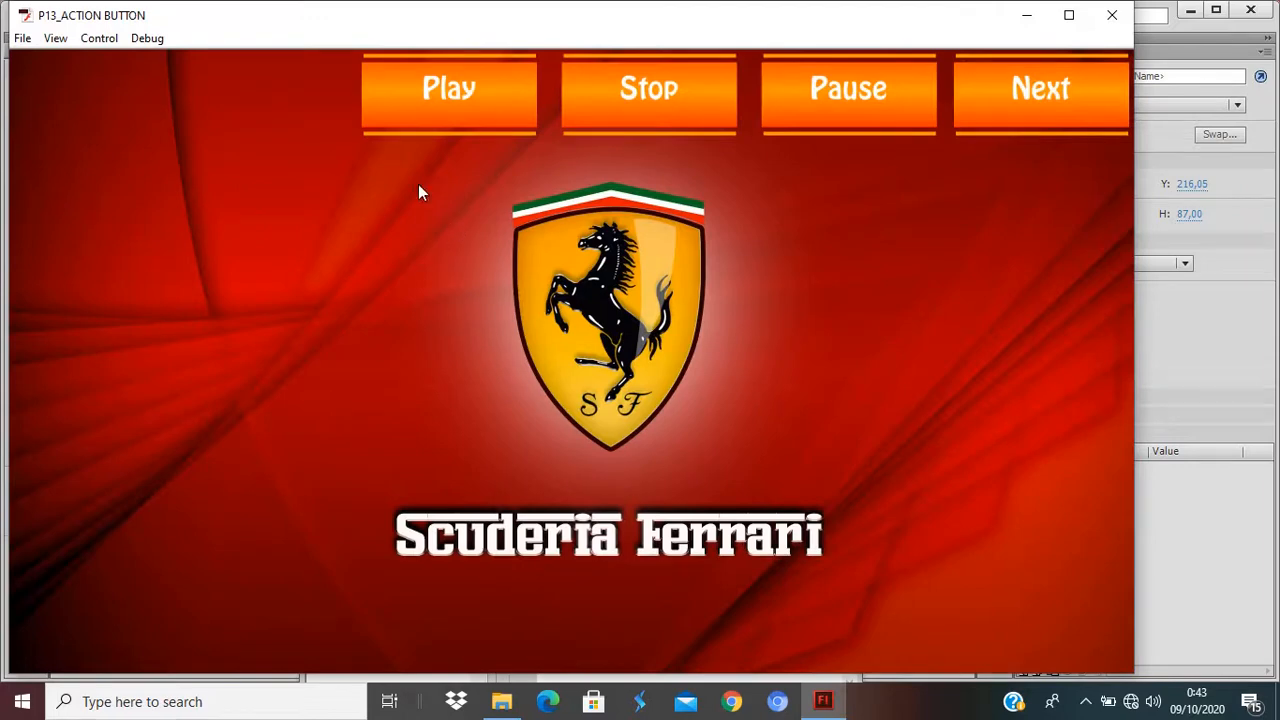
click(450, 110)
click(623, 109)
click(446, 92)
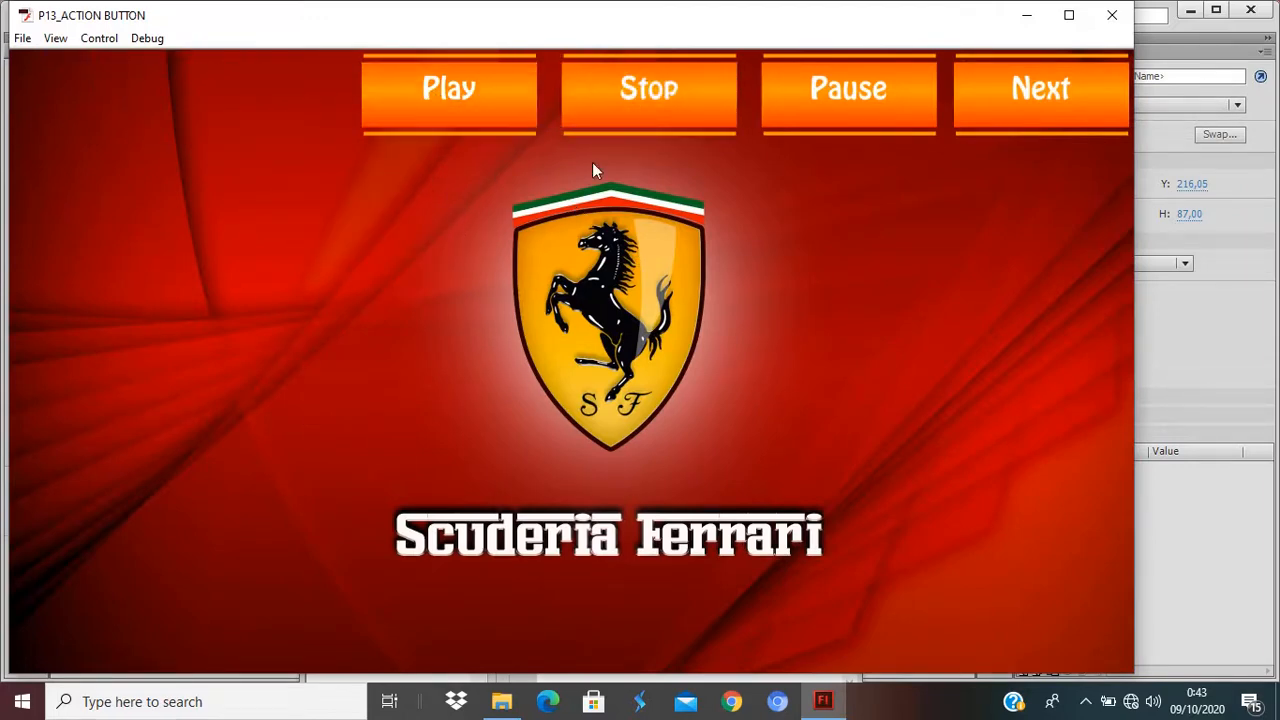
click(657, 100)
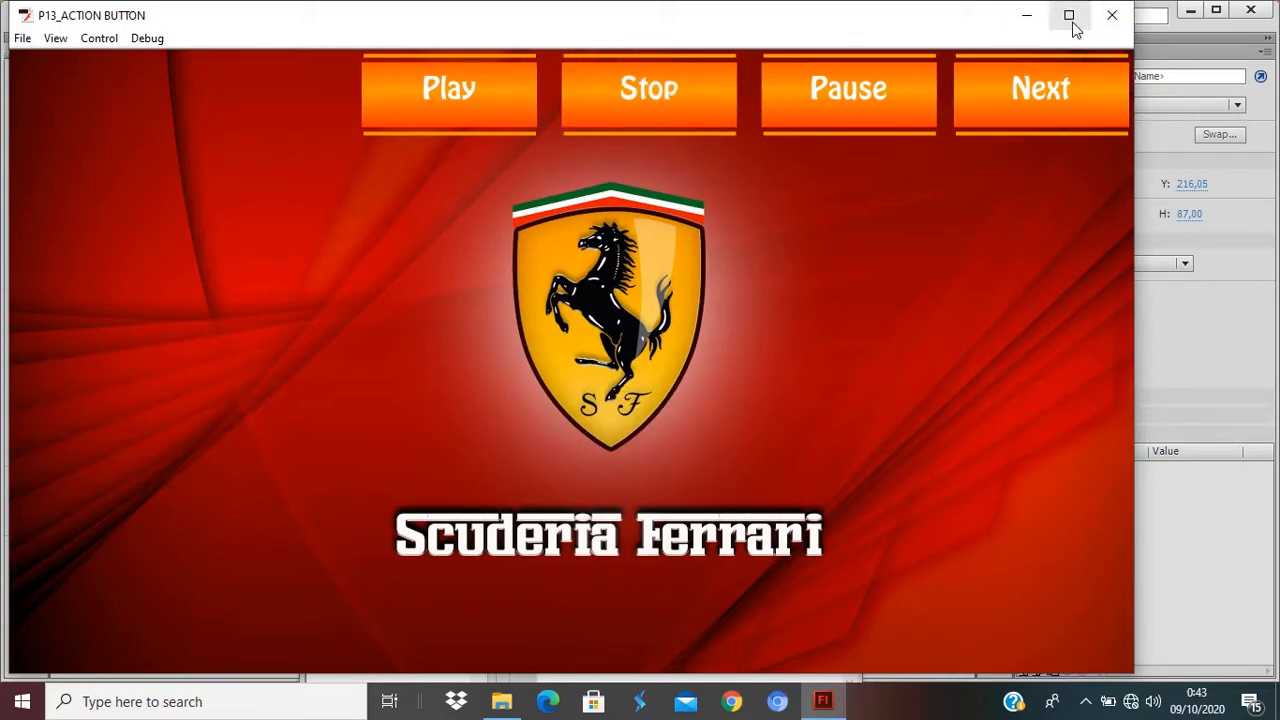
Step: Close the movie preview and open the Pause button's script for editing
click(1111, 15)
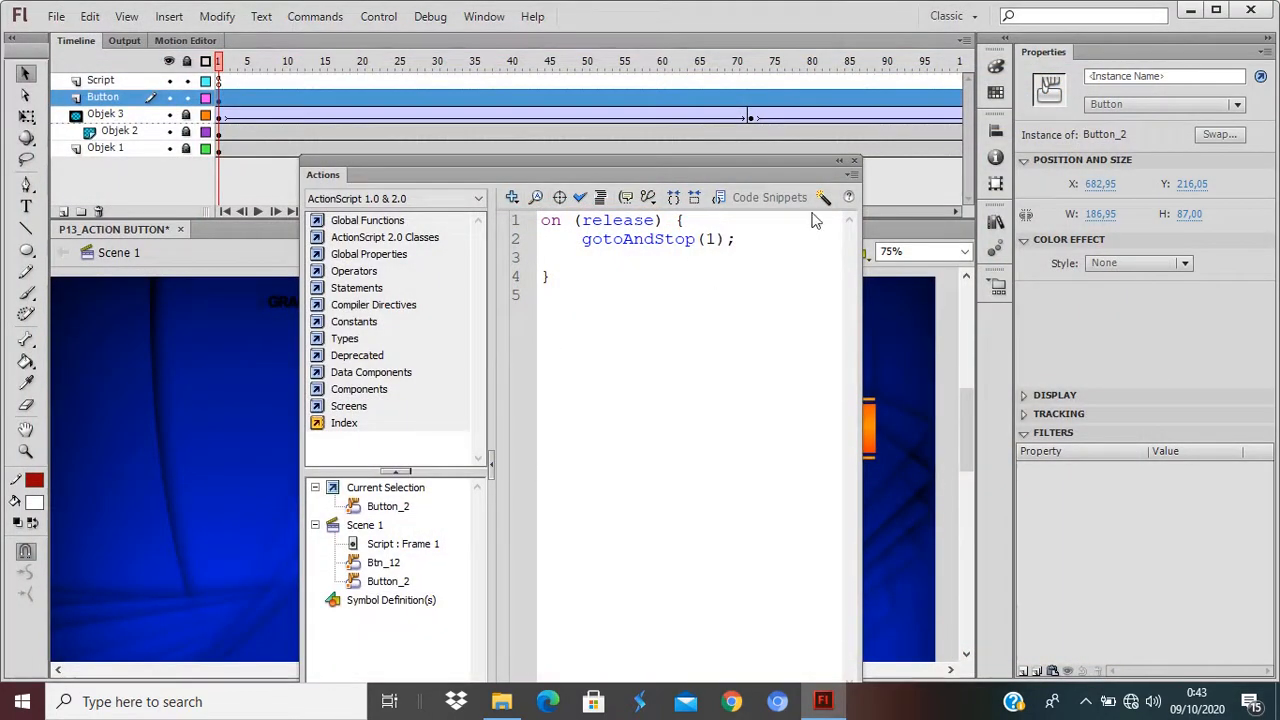
click(855, 161)
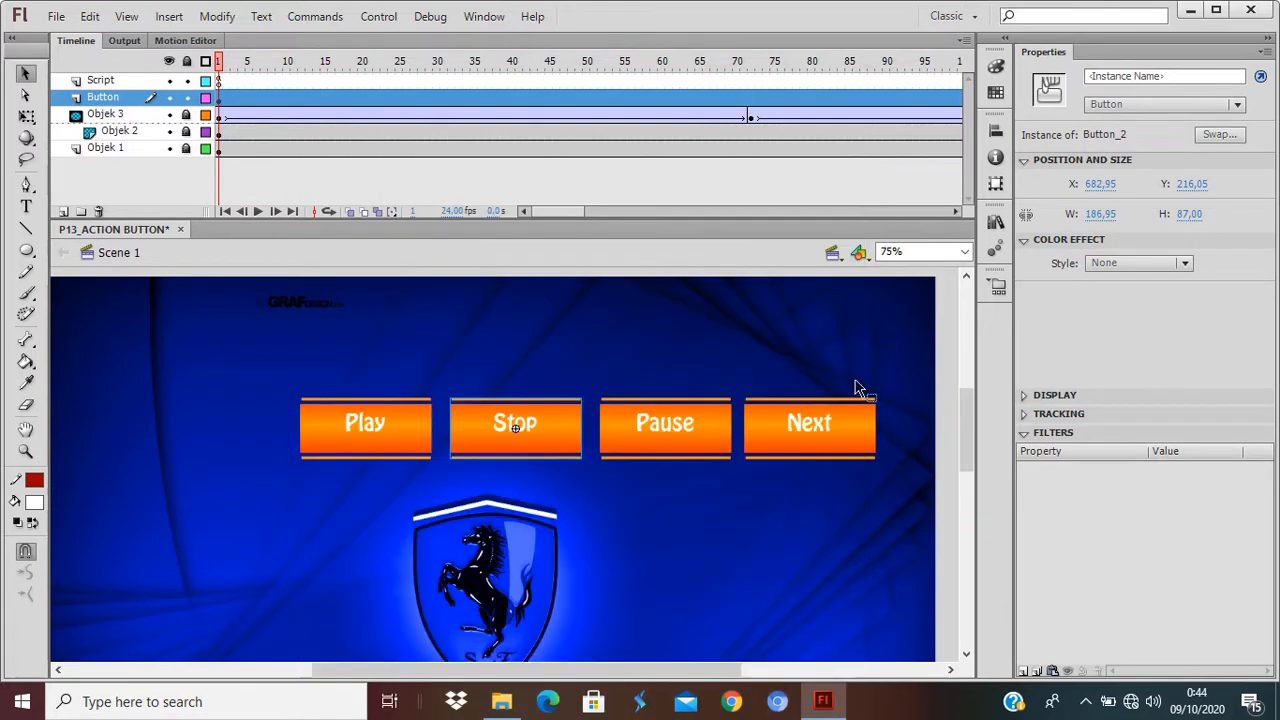
click(667, 426)
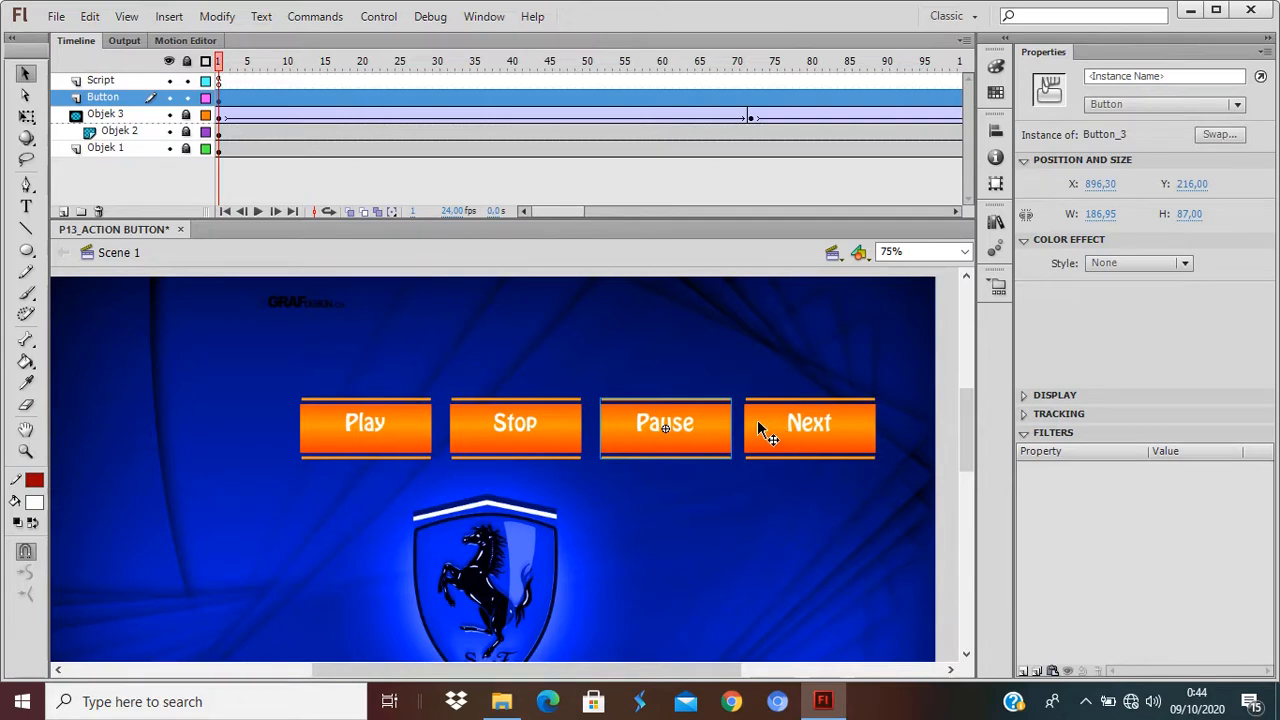
click(575, 345)
click(662, 440)
key(F9)
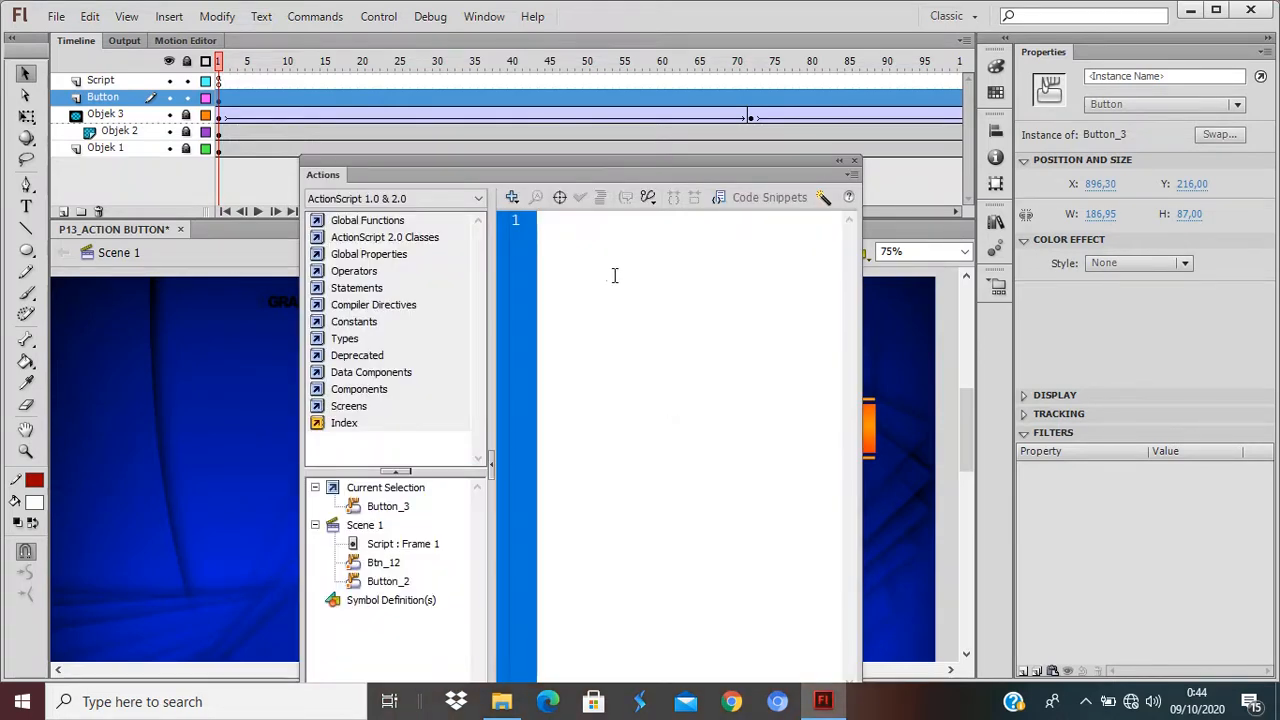
Step: Add the Movie Clip Control action on (release) to the Pause button's script, with a blank line inside its braces
click(511, 197)
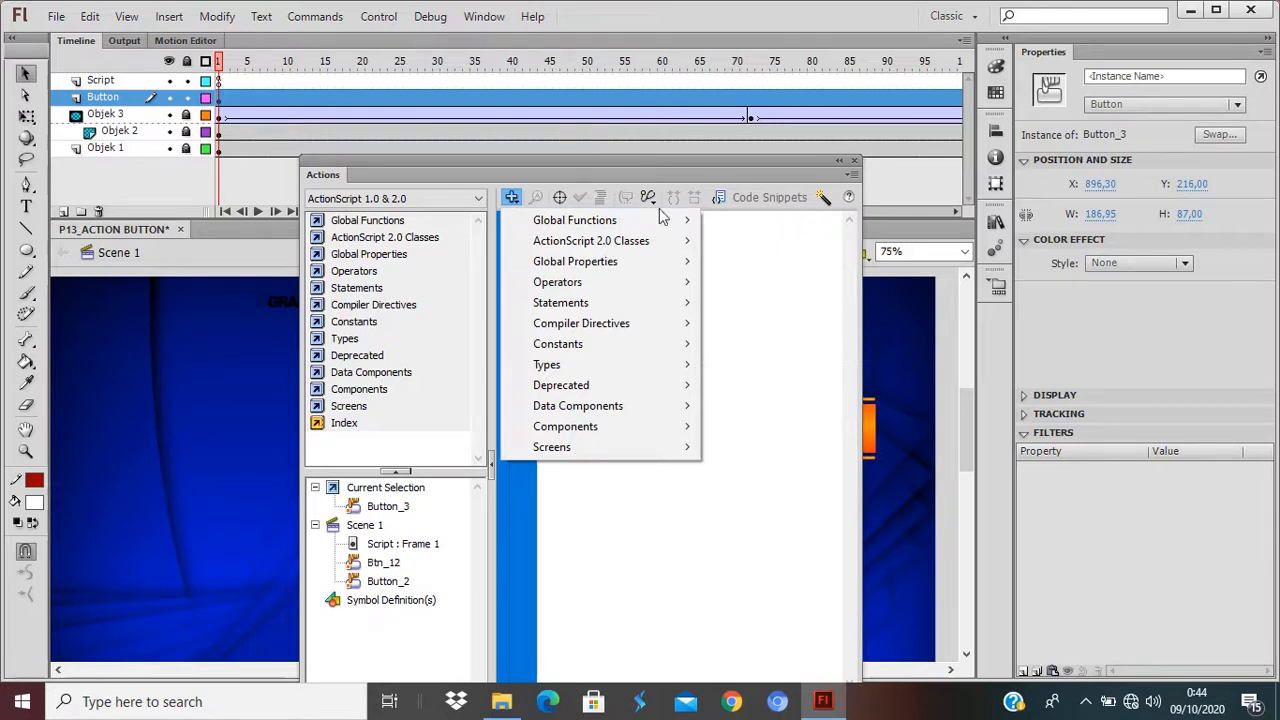
mouse_move(660, 220)
mouse_move(865, 232)
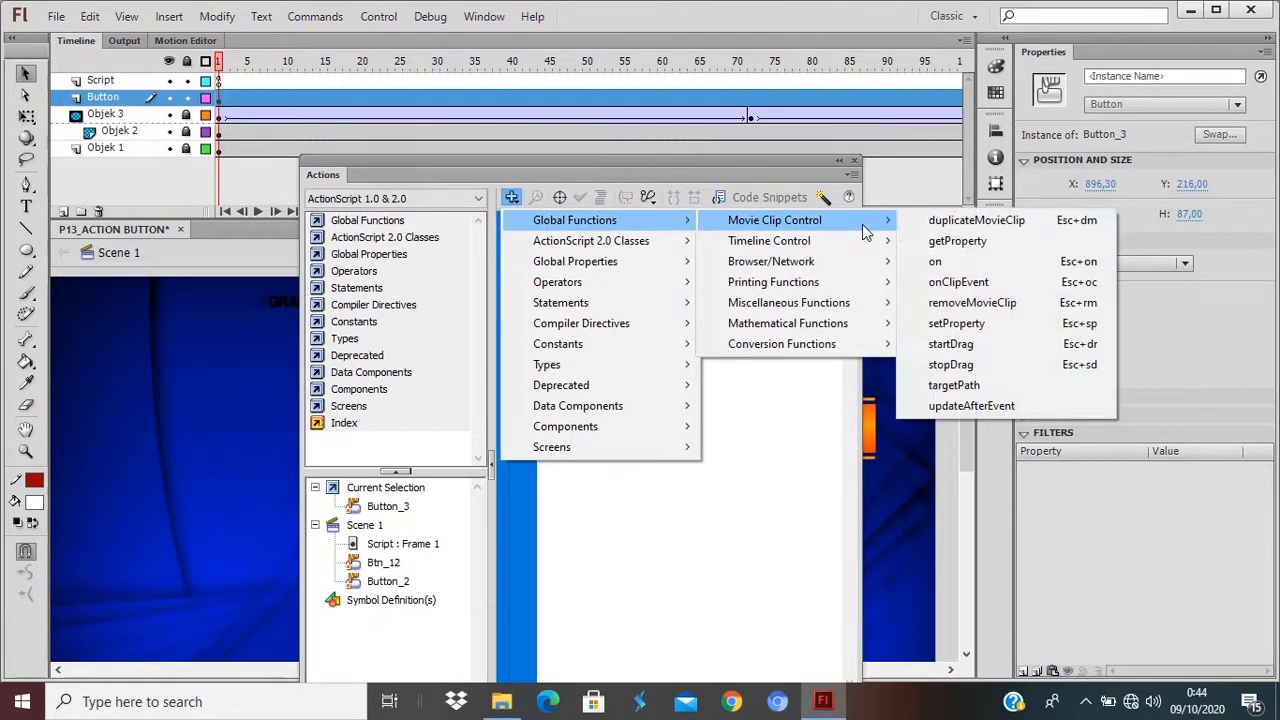
click(1030, 261)
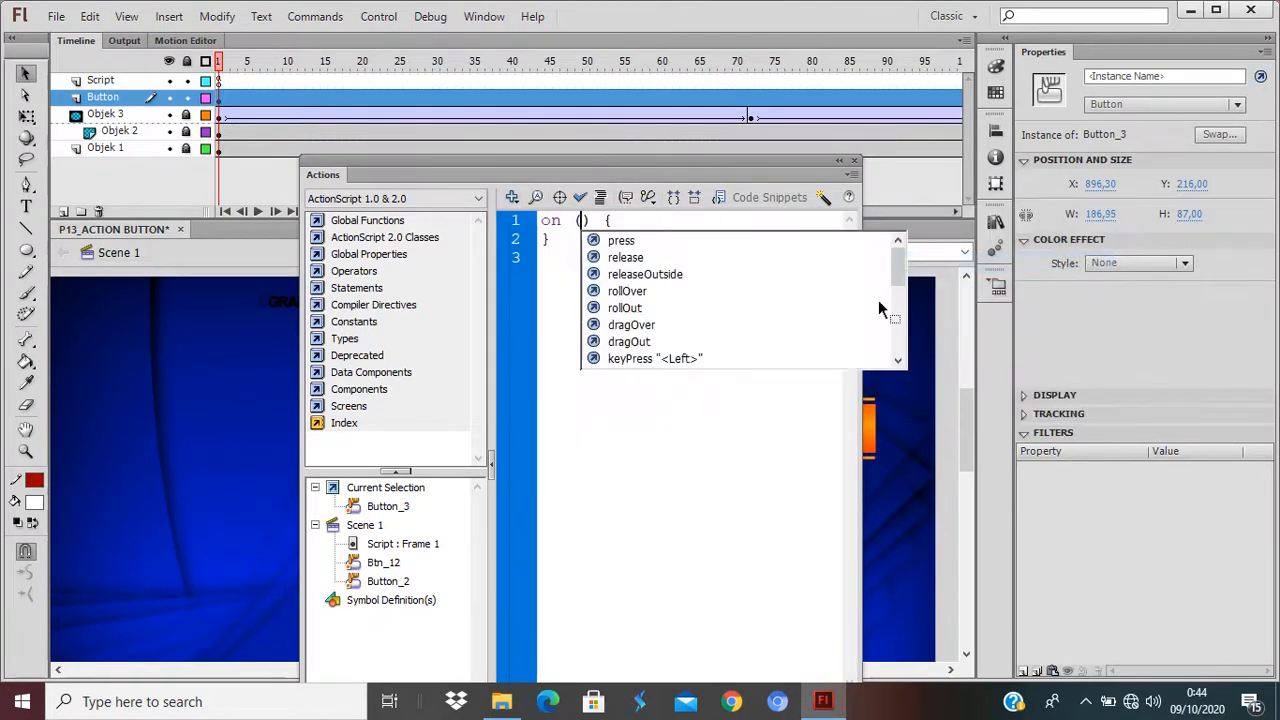
double_click(648, 257)
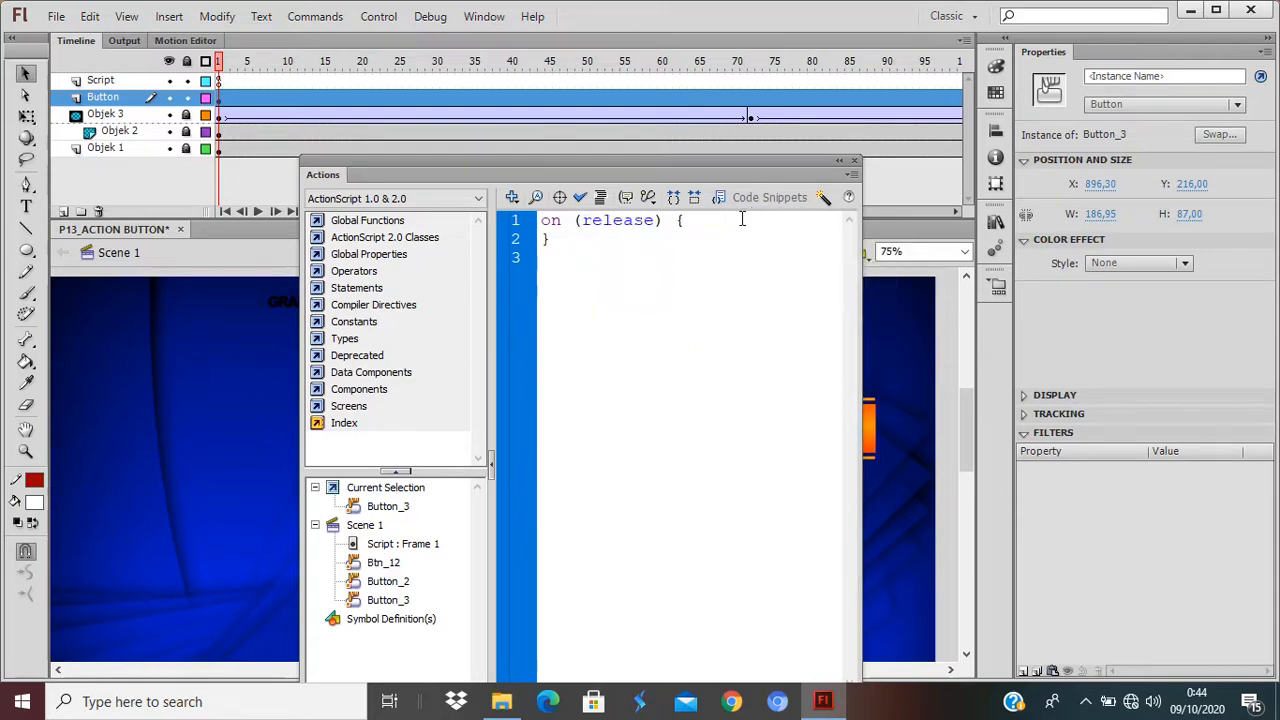
click(705, 226)
key(Return)
Step: Insert the Timeline Control action stop in the Pause button's release handler
click(511, 197)
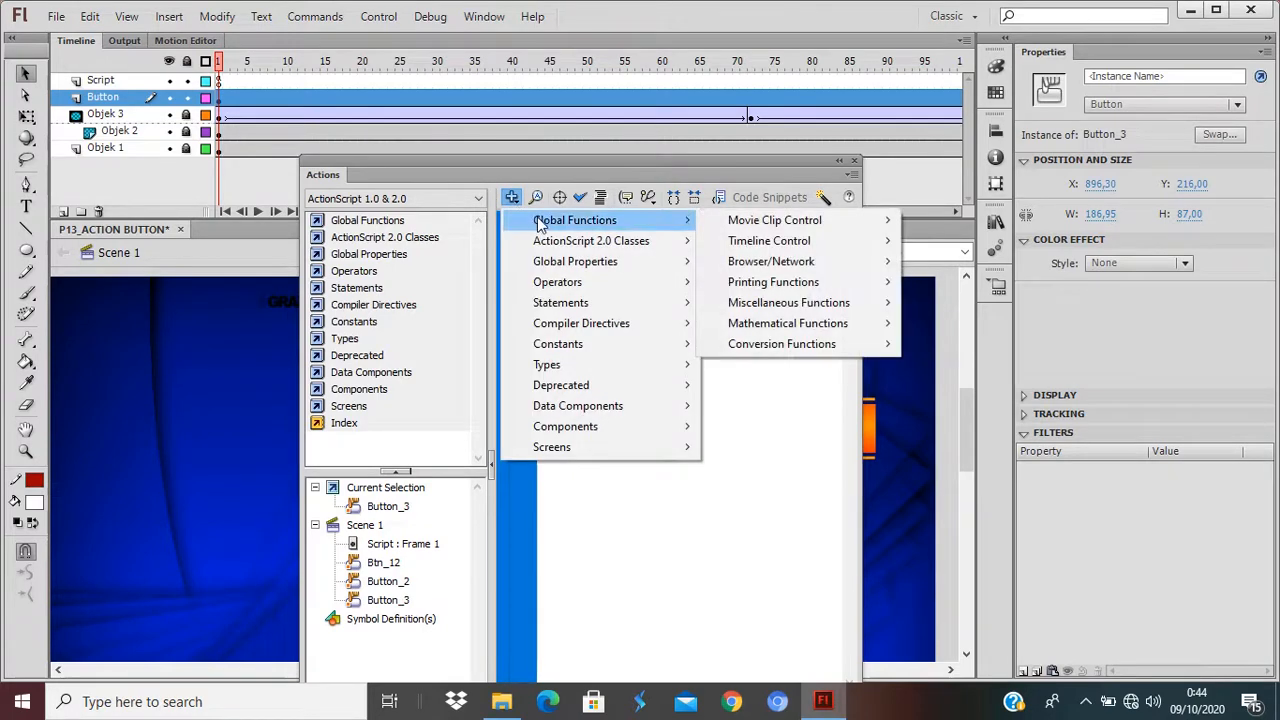
mouse_move(633, 232)
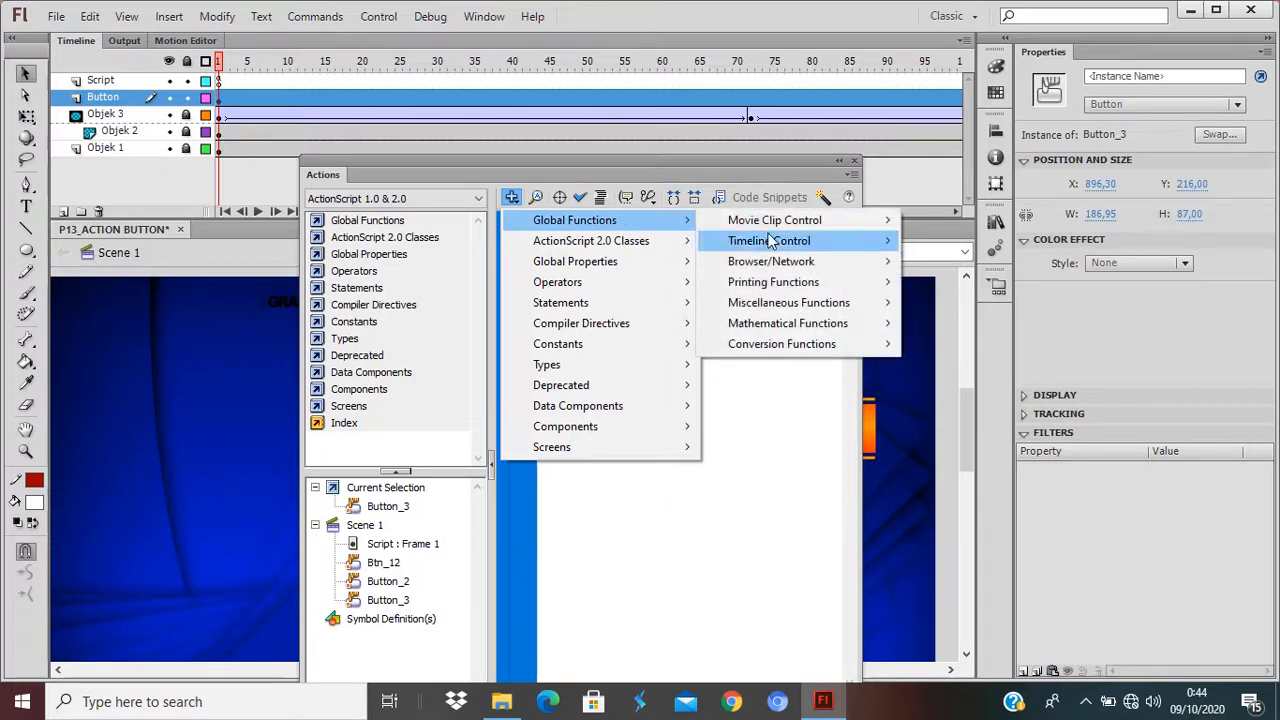
mouse_move(771, 240)
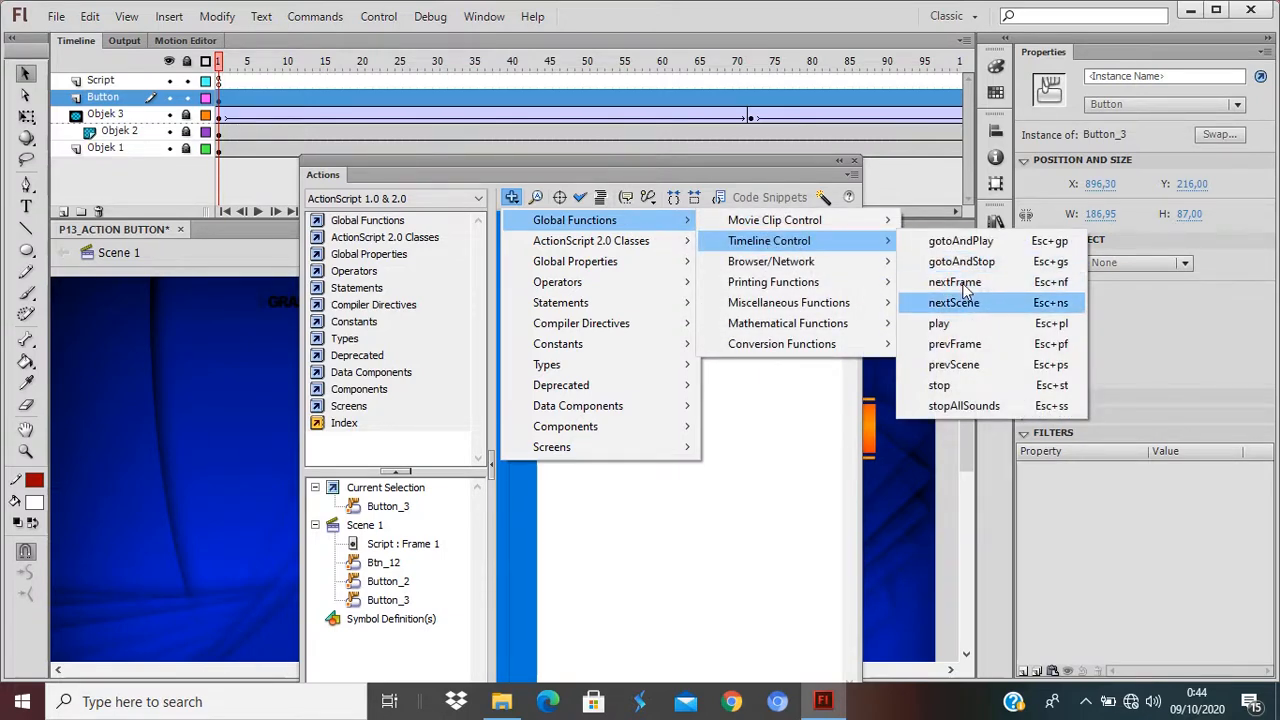
click(975, 386)
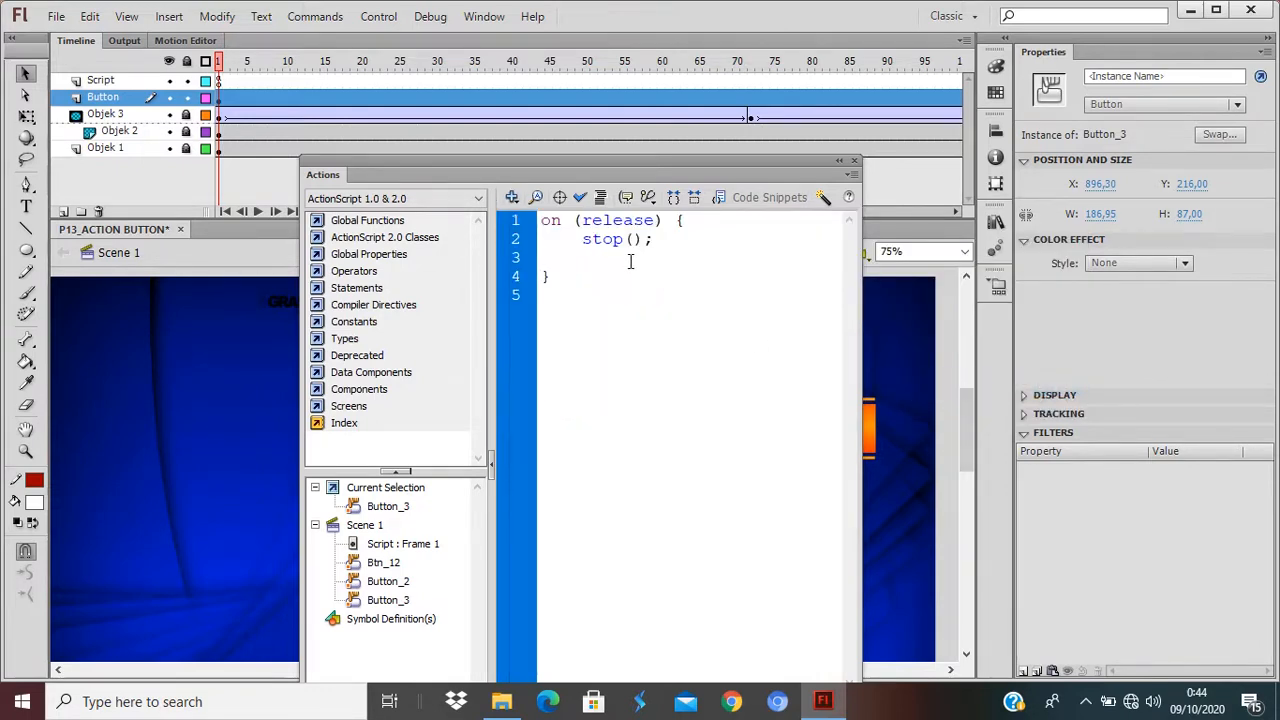
Step: Test the movie, try the Play and Pause buttons alternately, and close the preview and script editor
key(ctrl+Return)
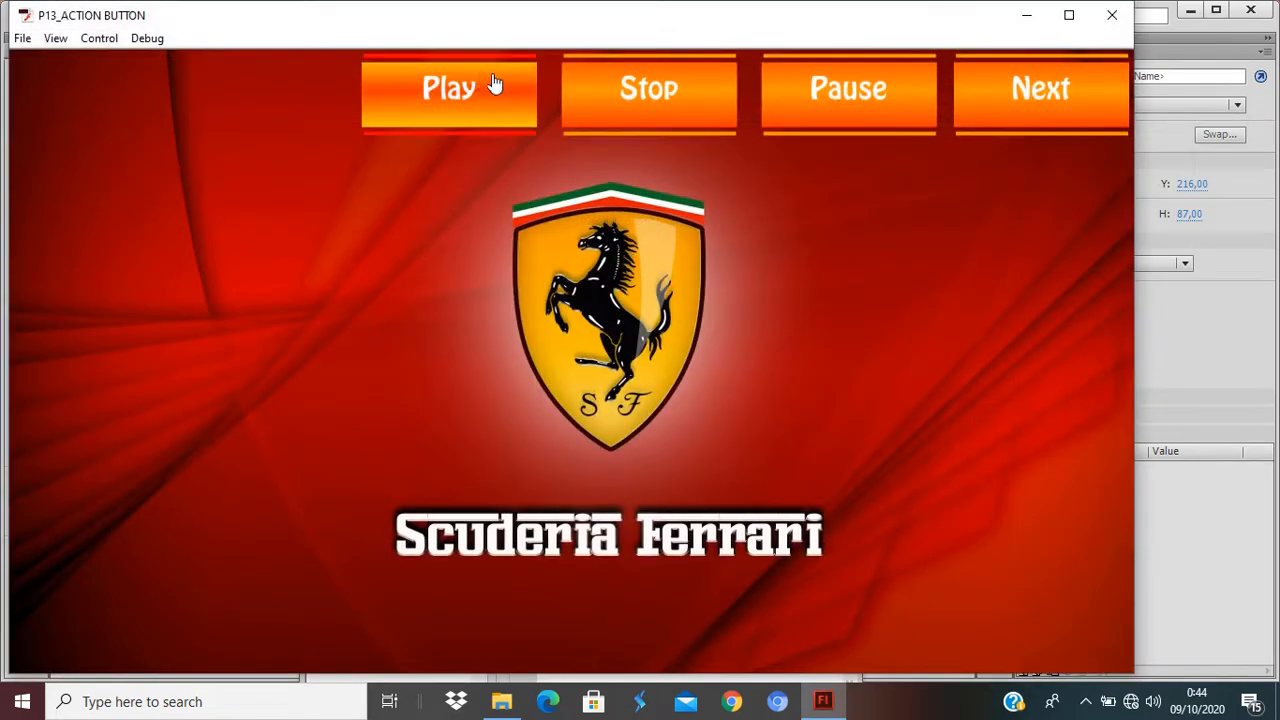
click(480, 100)
click(834, 108)
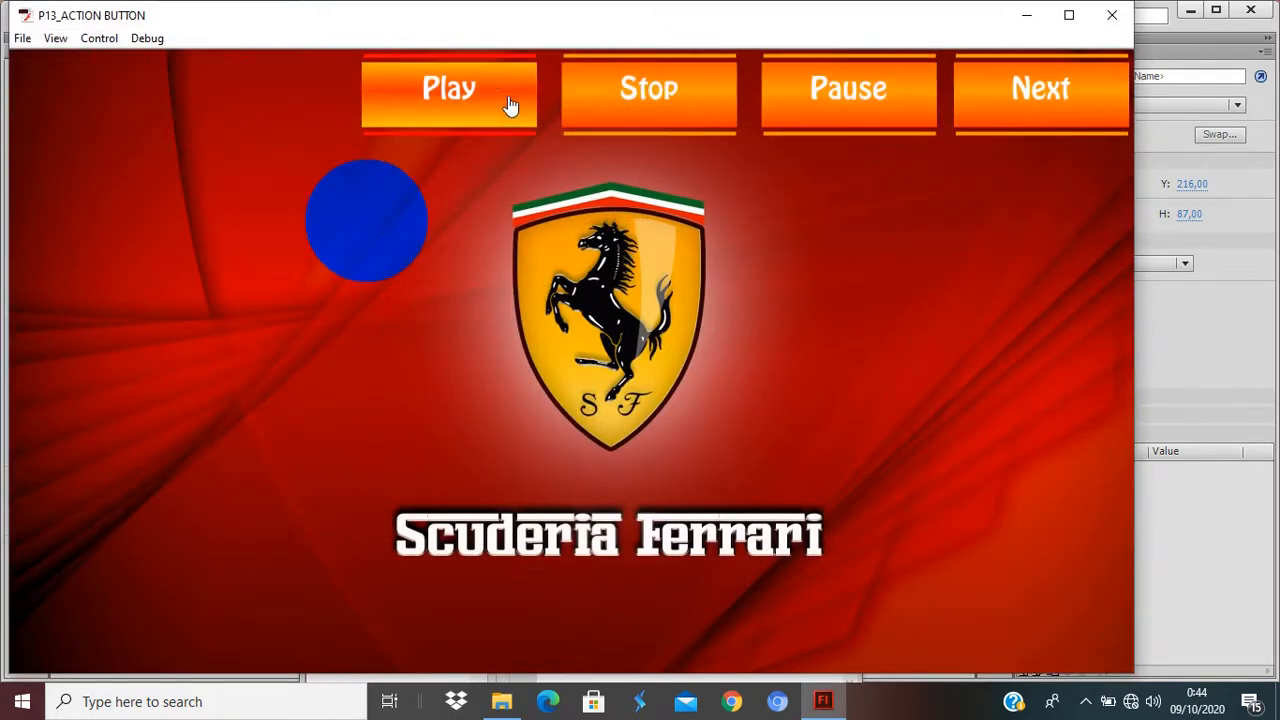
click(510, 107)
click(849, 104)
click(443, 88)
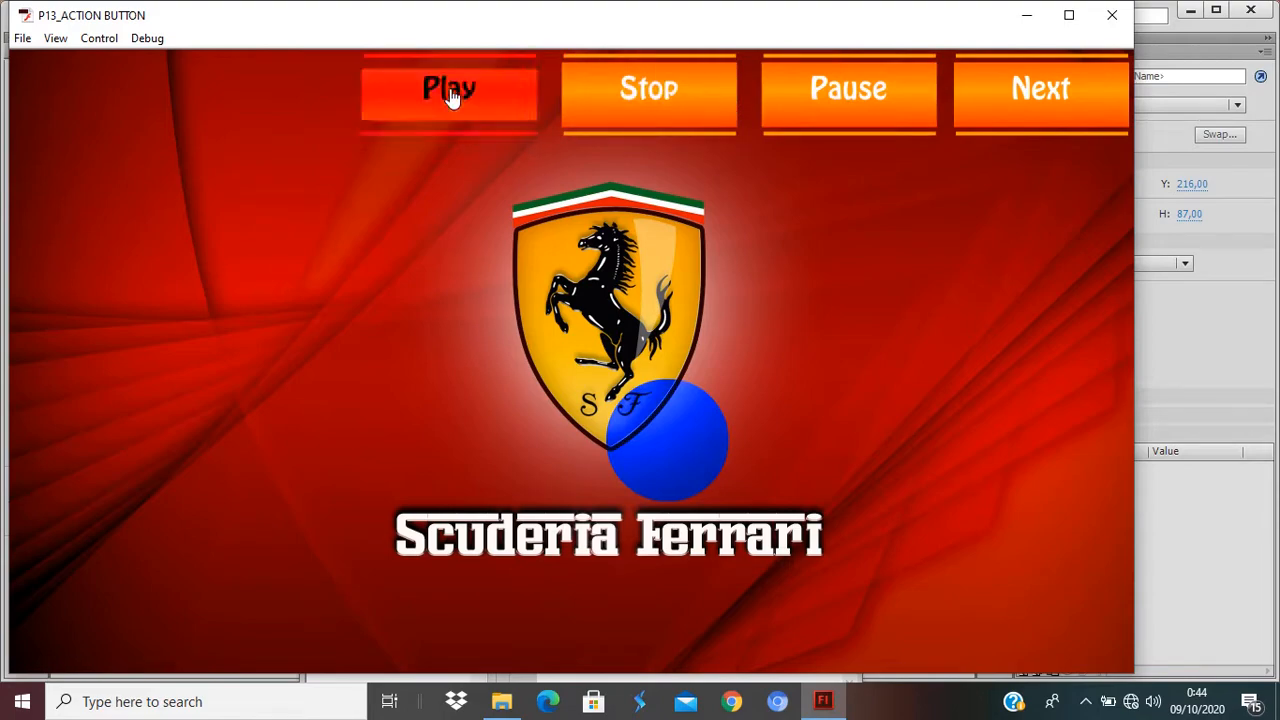
click(855, 88)
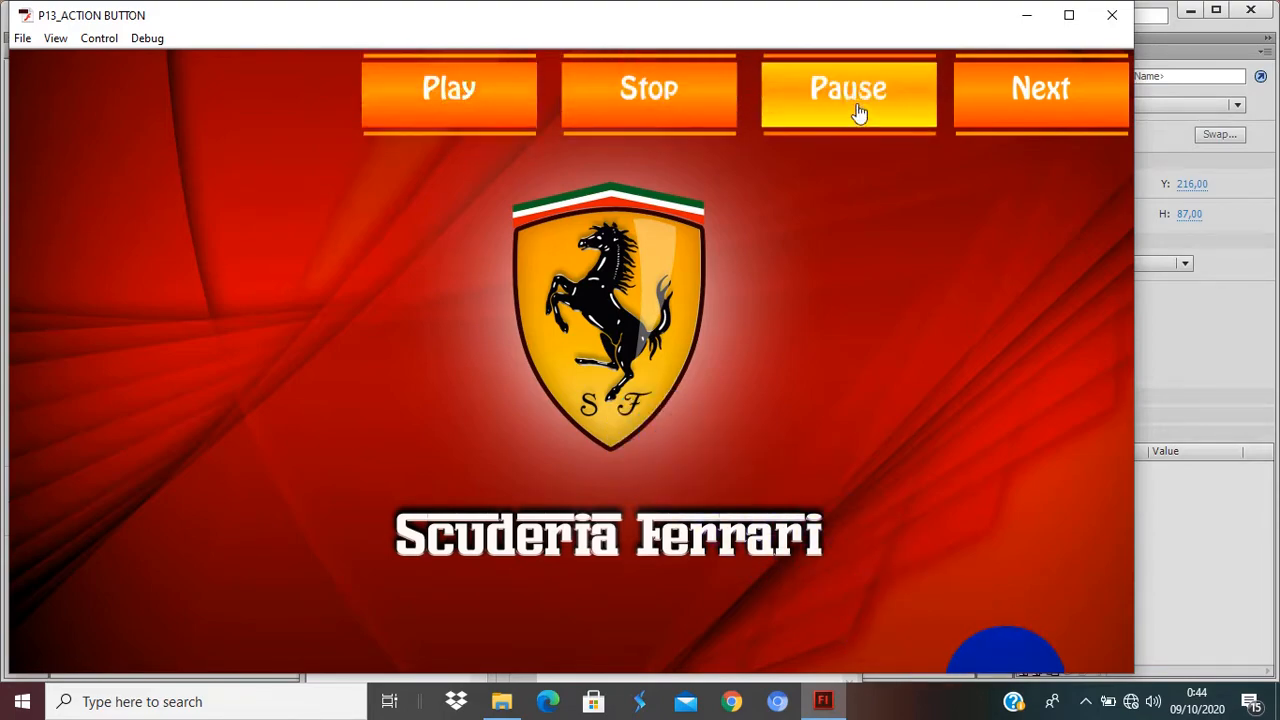
click(1112, 15)
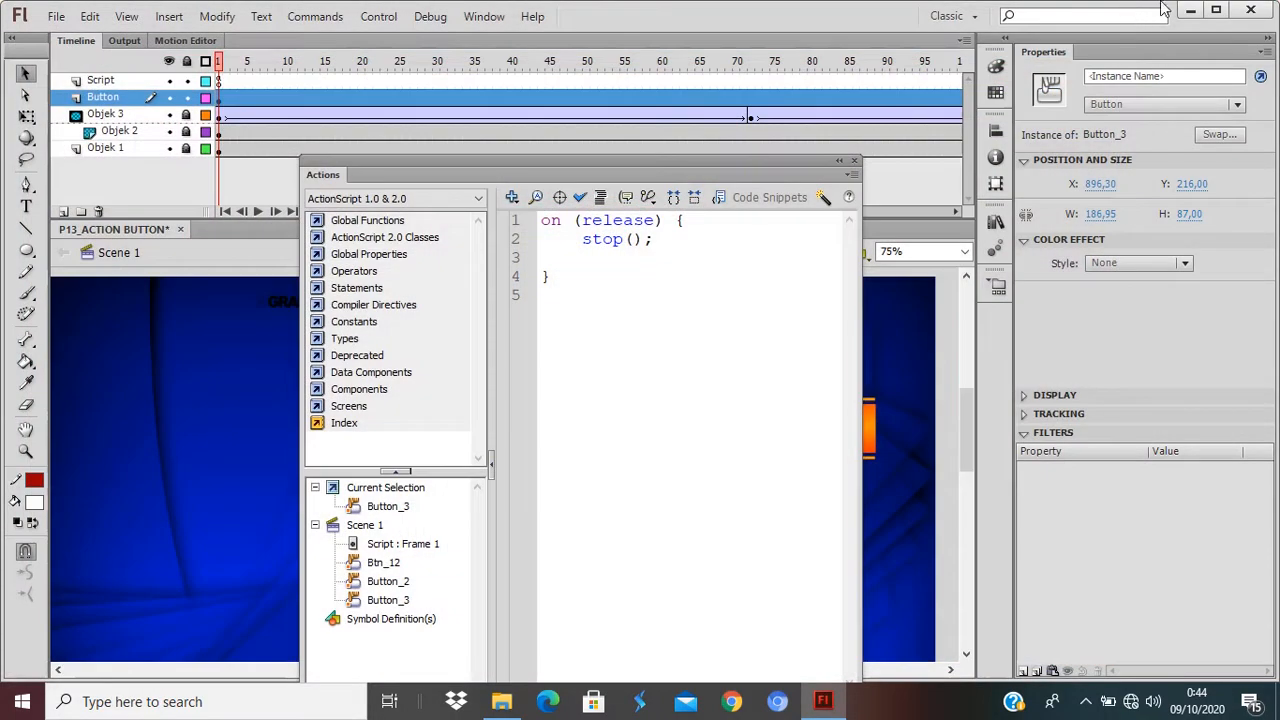
click(854, 160)
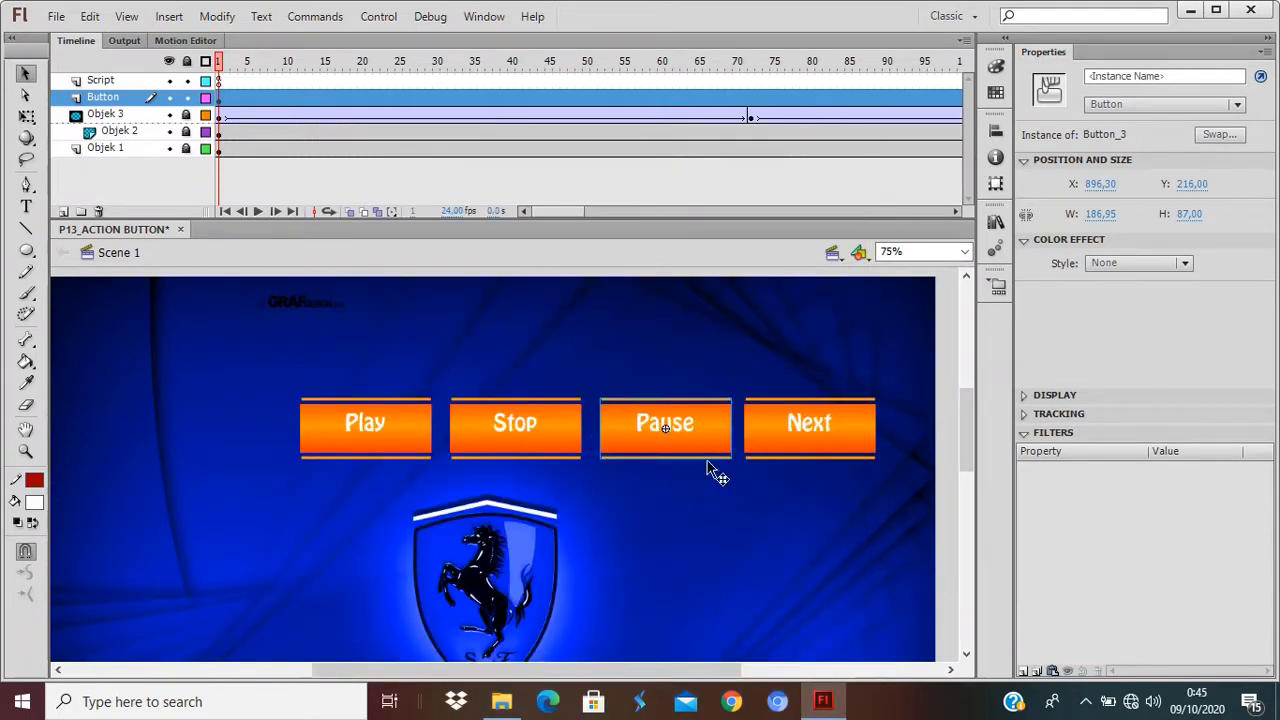
Step: Add the Movie Clip Control action on (release) to the Next button's script, with a blank line inside its braces
click(844, 428)
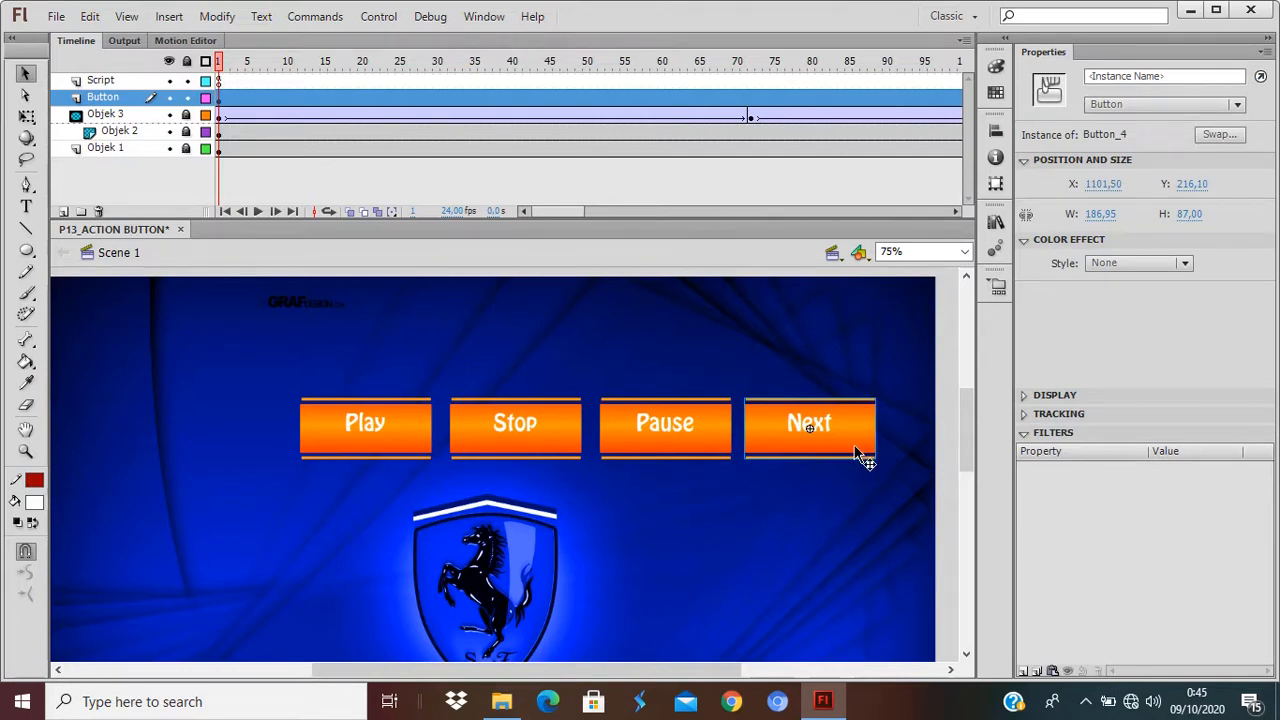
key(F9)
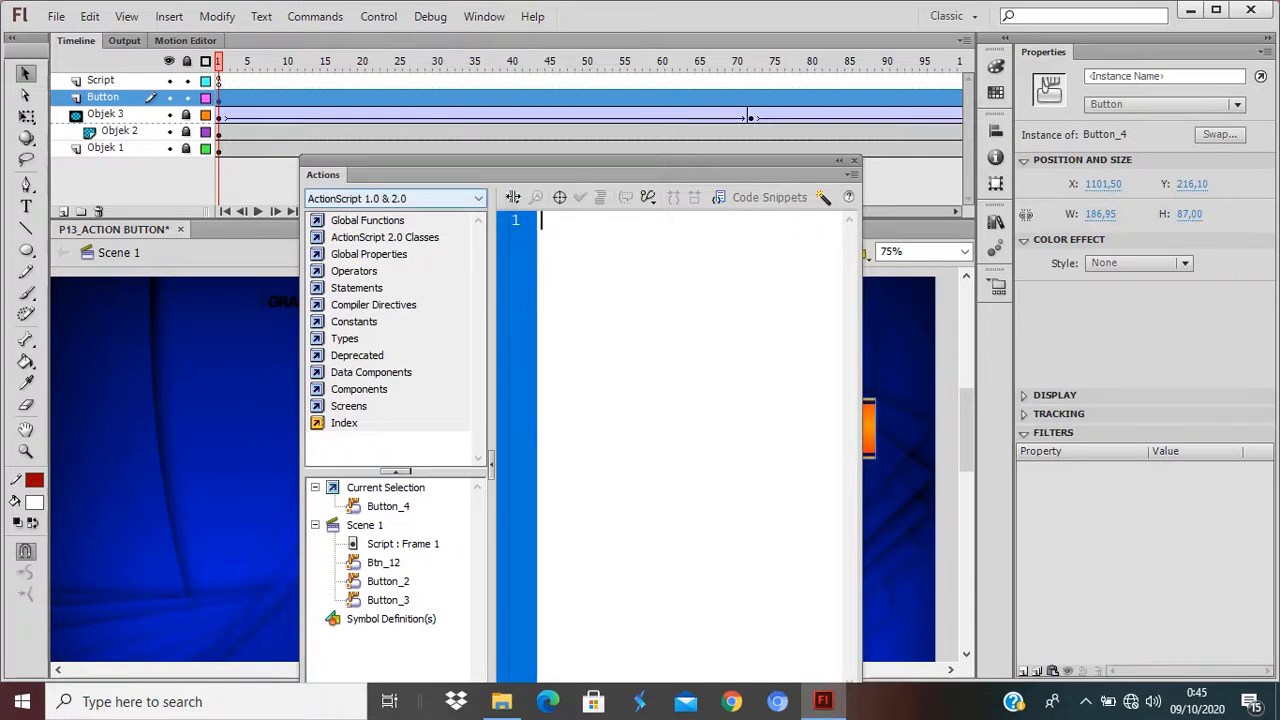
click(511, 197)
mouse_move(555, 224)
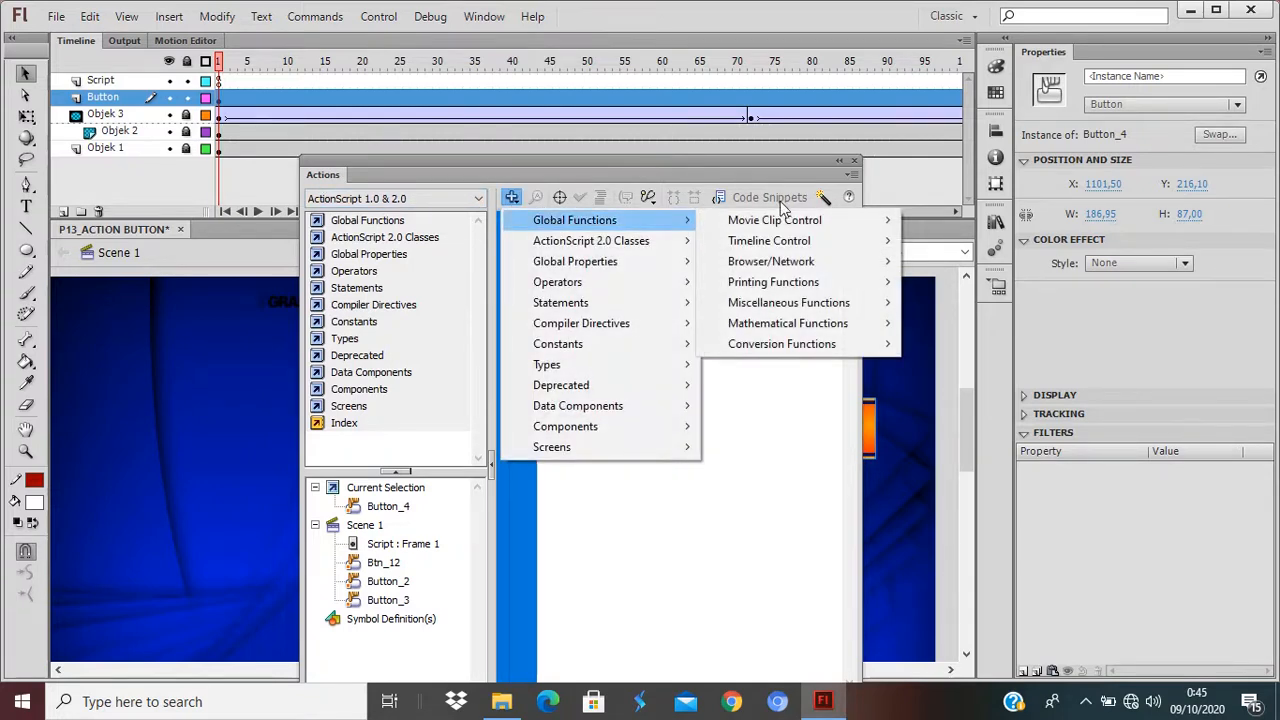
mouse_move(803, 220)
click(976, 268)
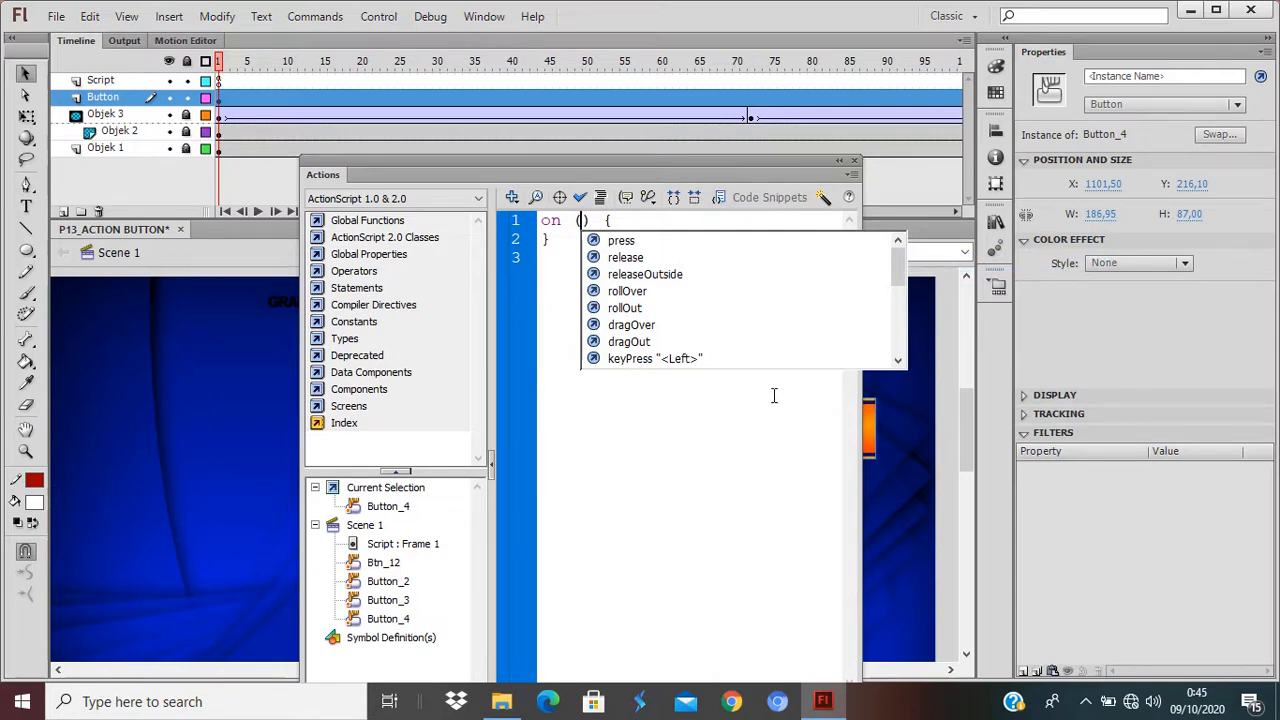
double_click(632, 257)
click(690, 220)
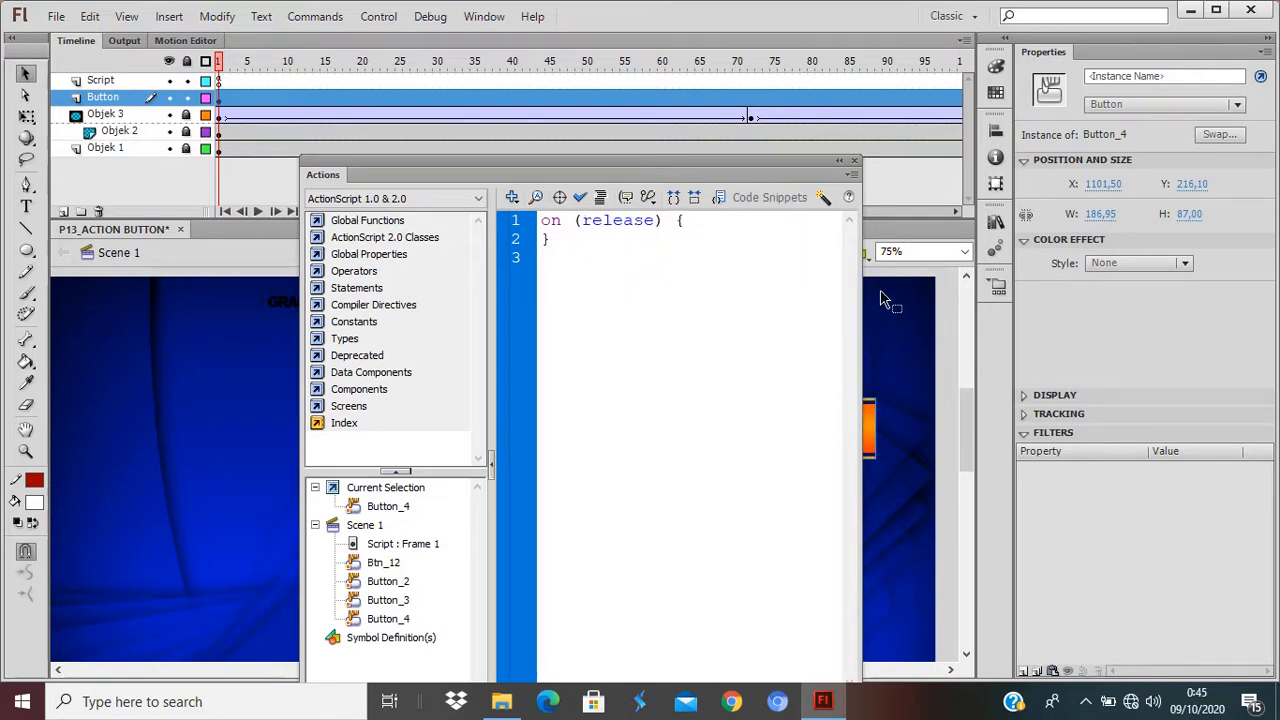
key(Return)
Step: Insert the Timeline Control action nextFrame in the Next button's release handler
click(511, 197)
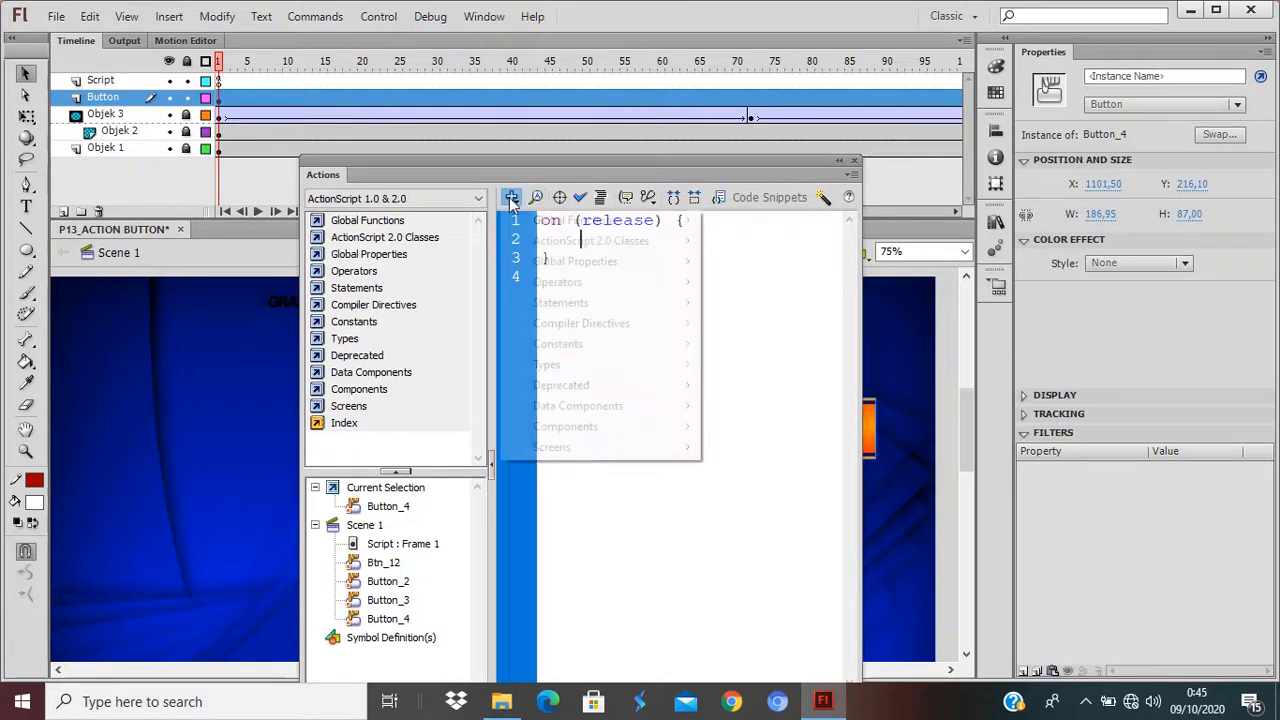
mouse_move(640, 220)
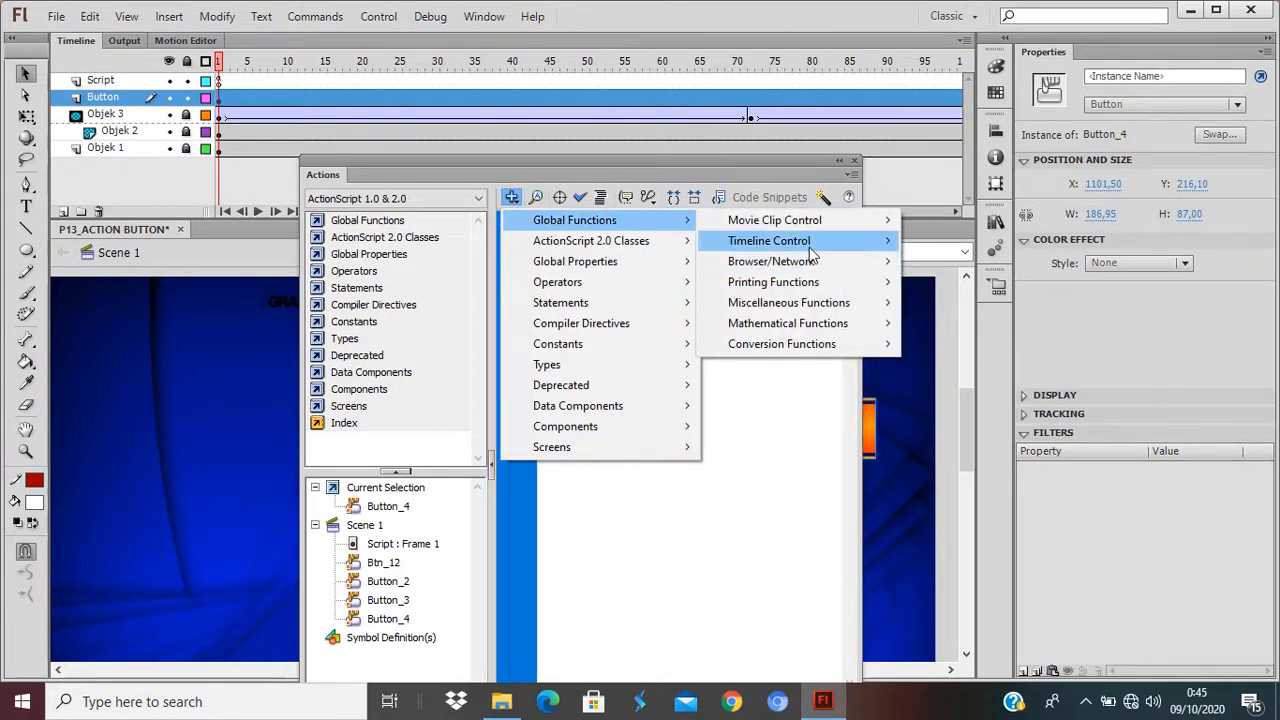
mouse_move(811, 250)
click(950, 282)
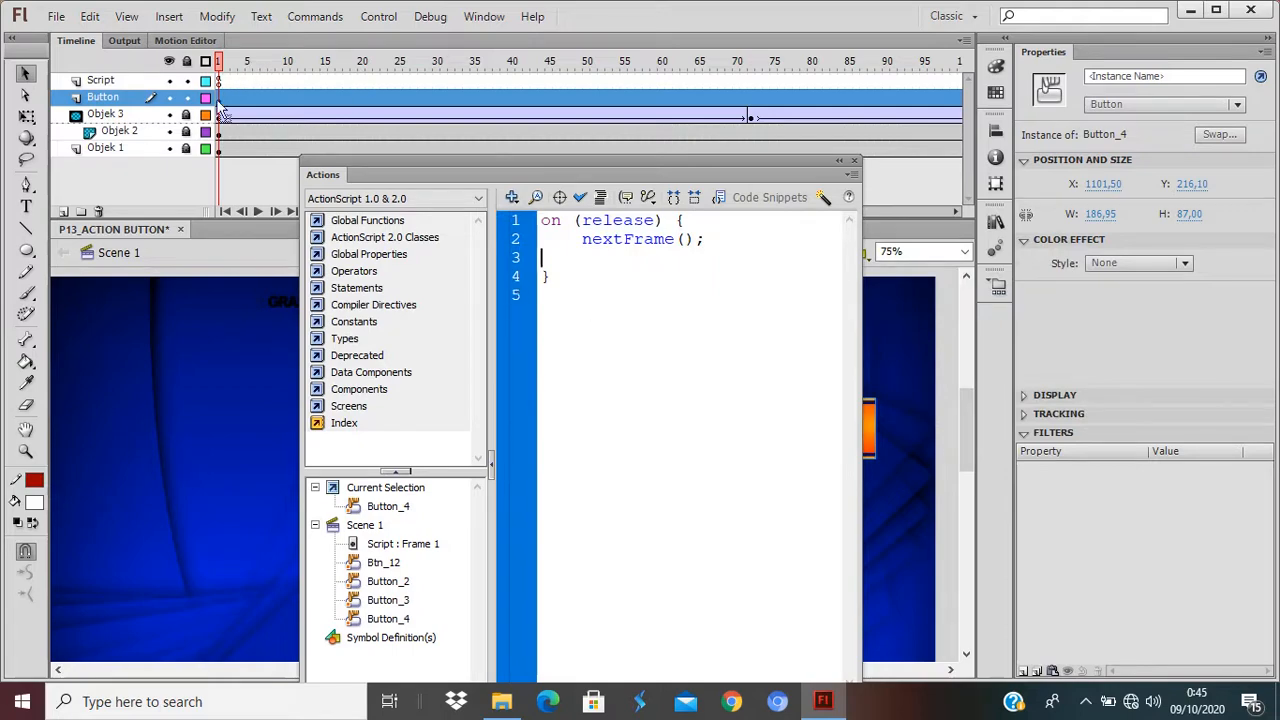
Step: Test the movie and try the Next button in combination with the Play and Stop buttons
key(ctrl+Return)
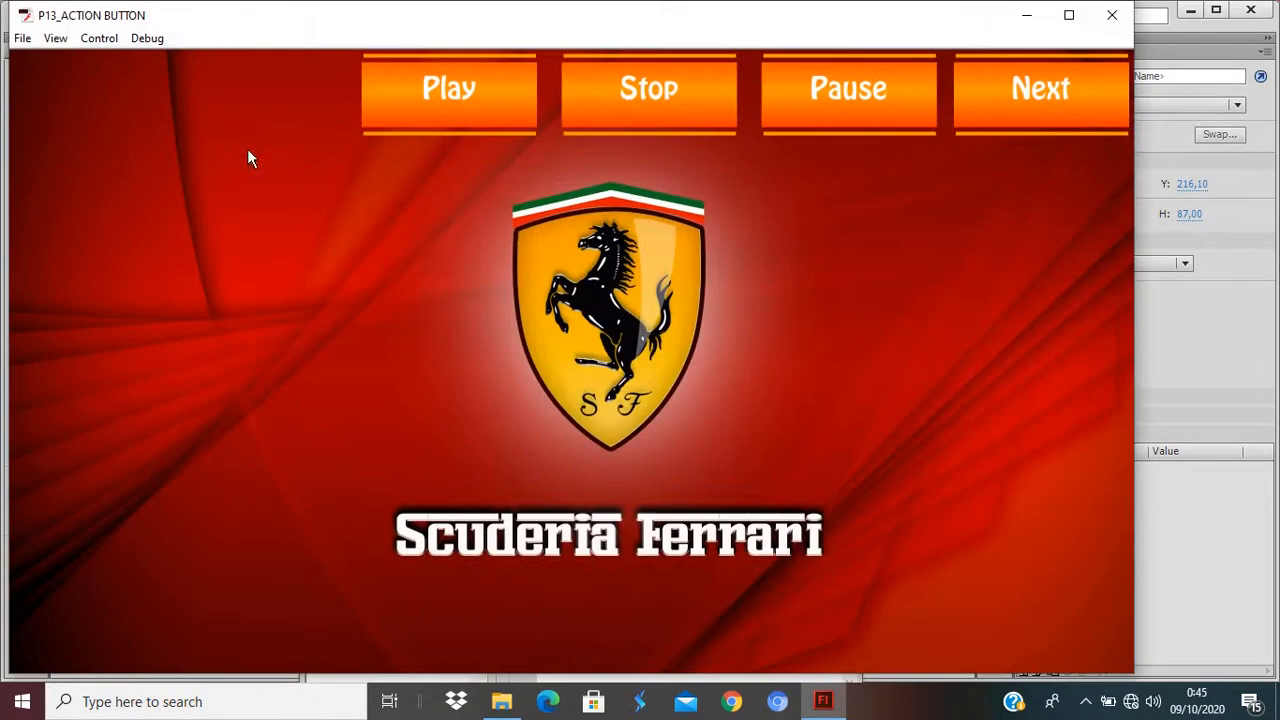
click(1001, 97)
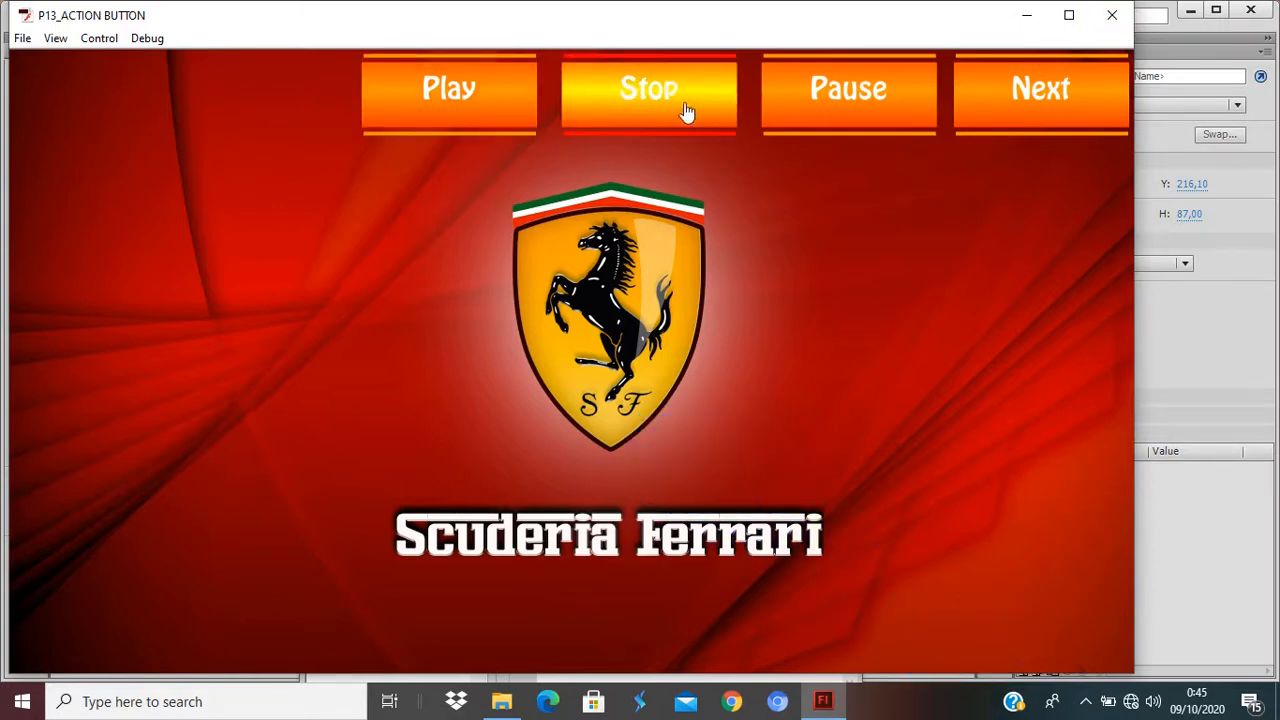
click(460, 108)
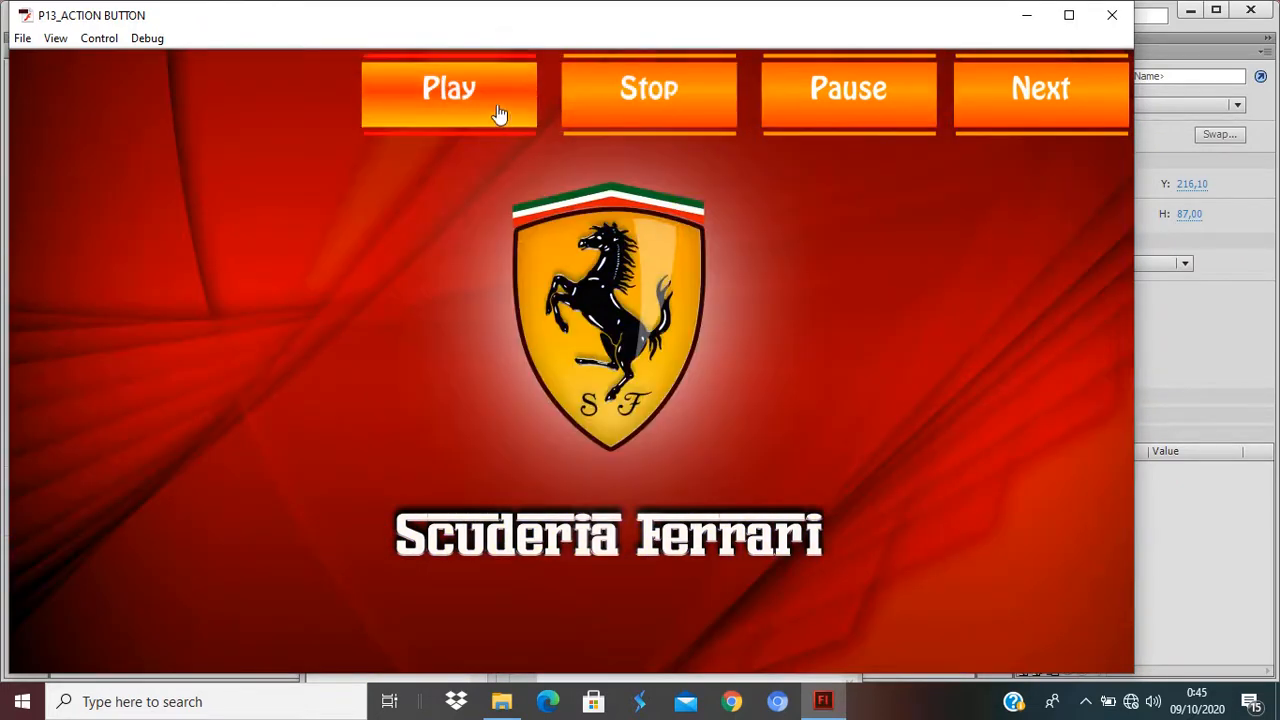
click(680, 110)
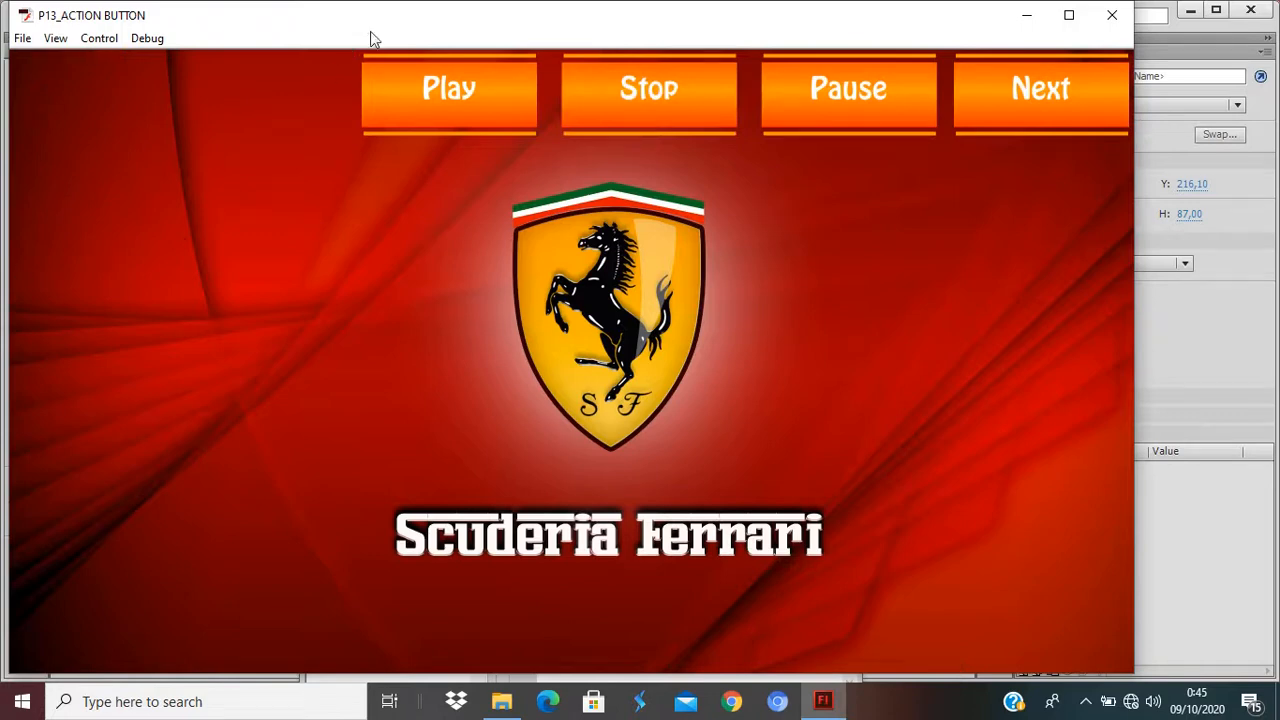
click(480, 108)
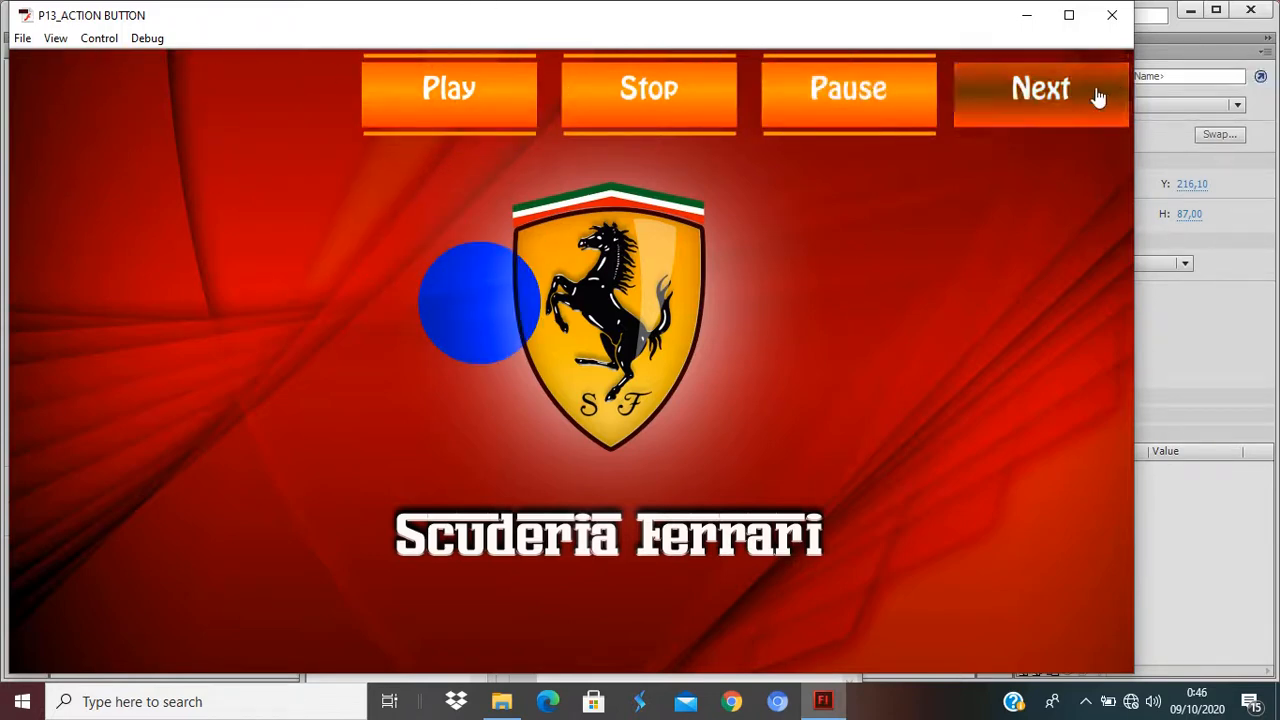
click(1046, 92)
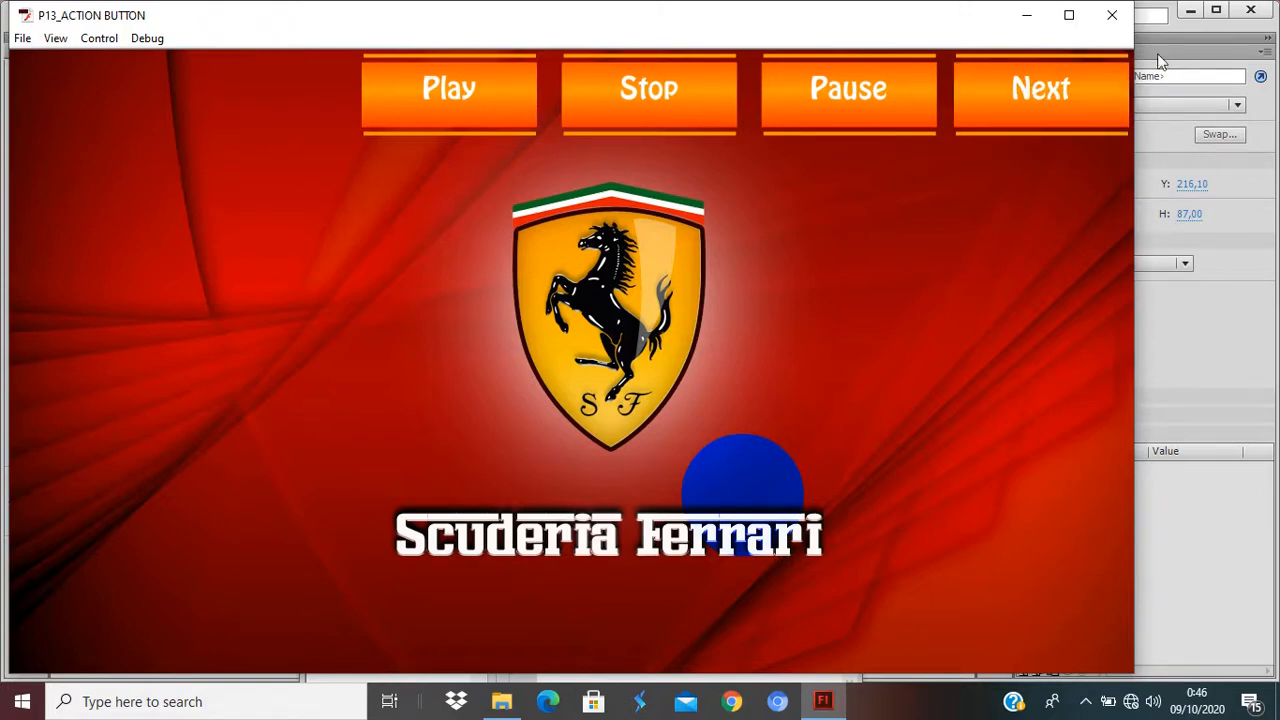
click(476, 107)
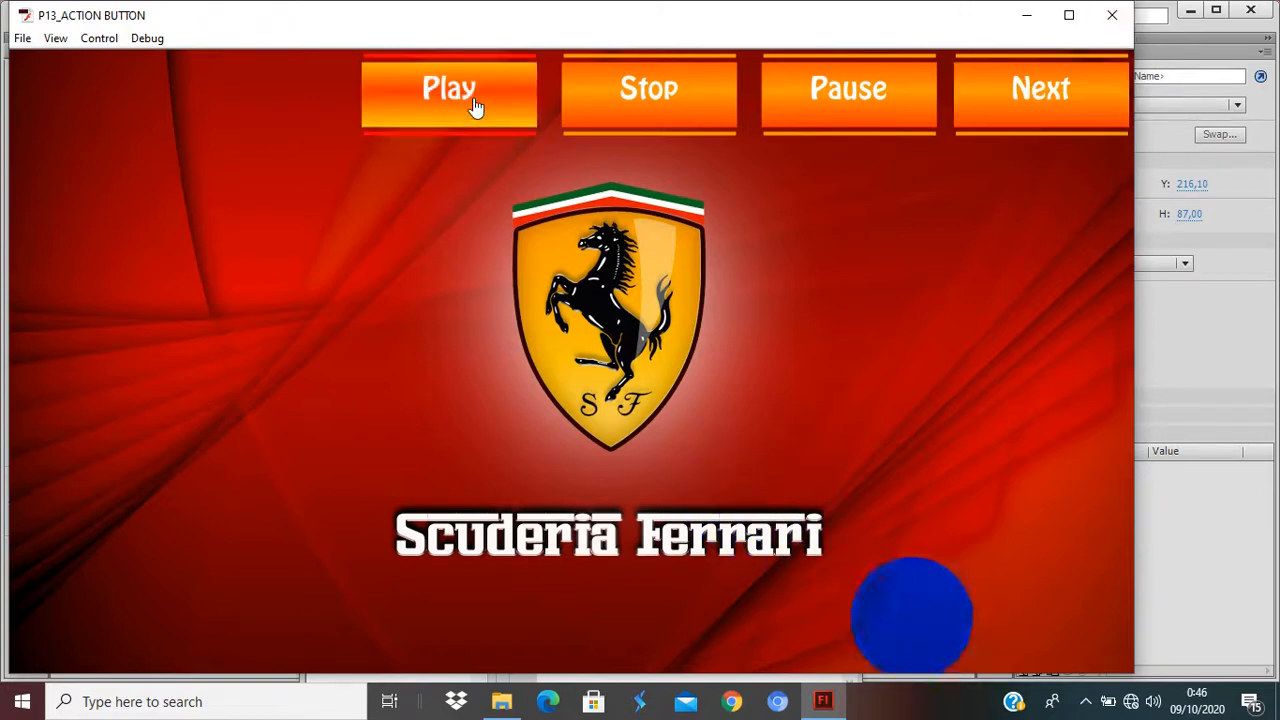
click(476, 107)
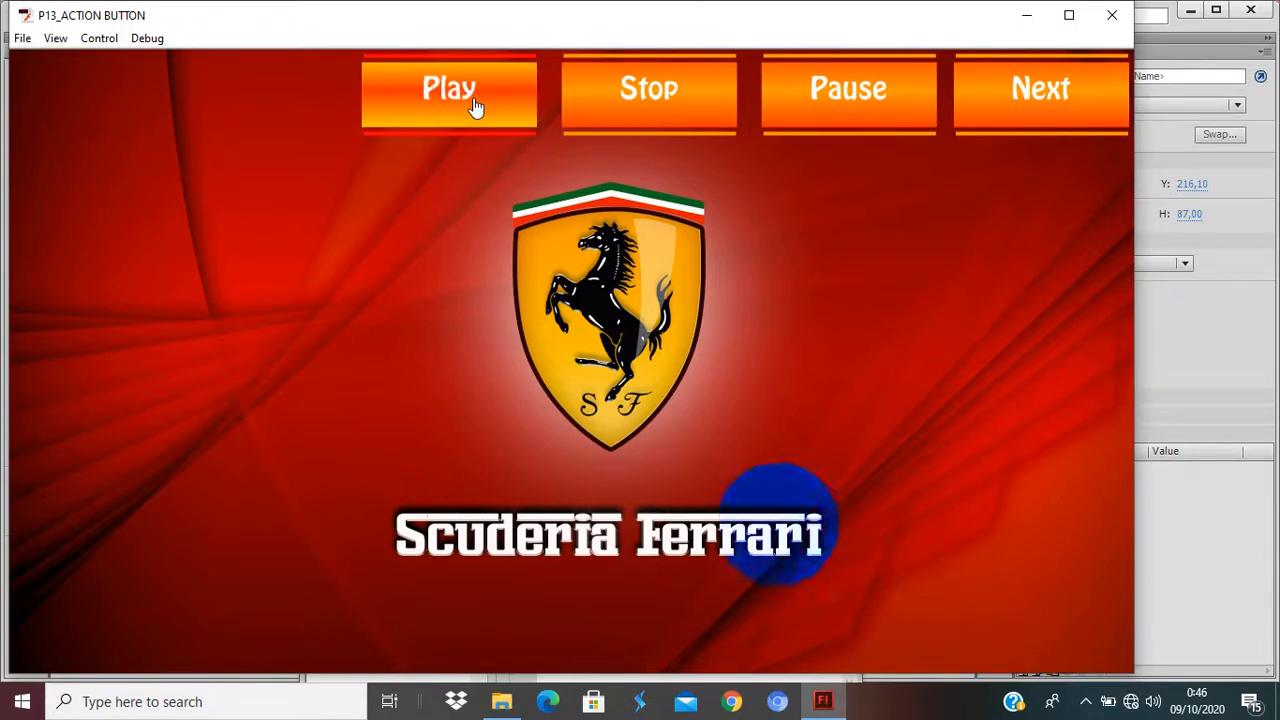